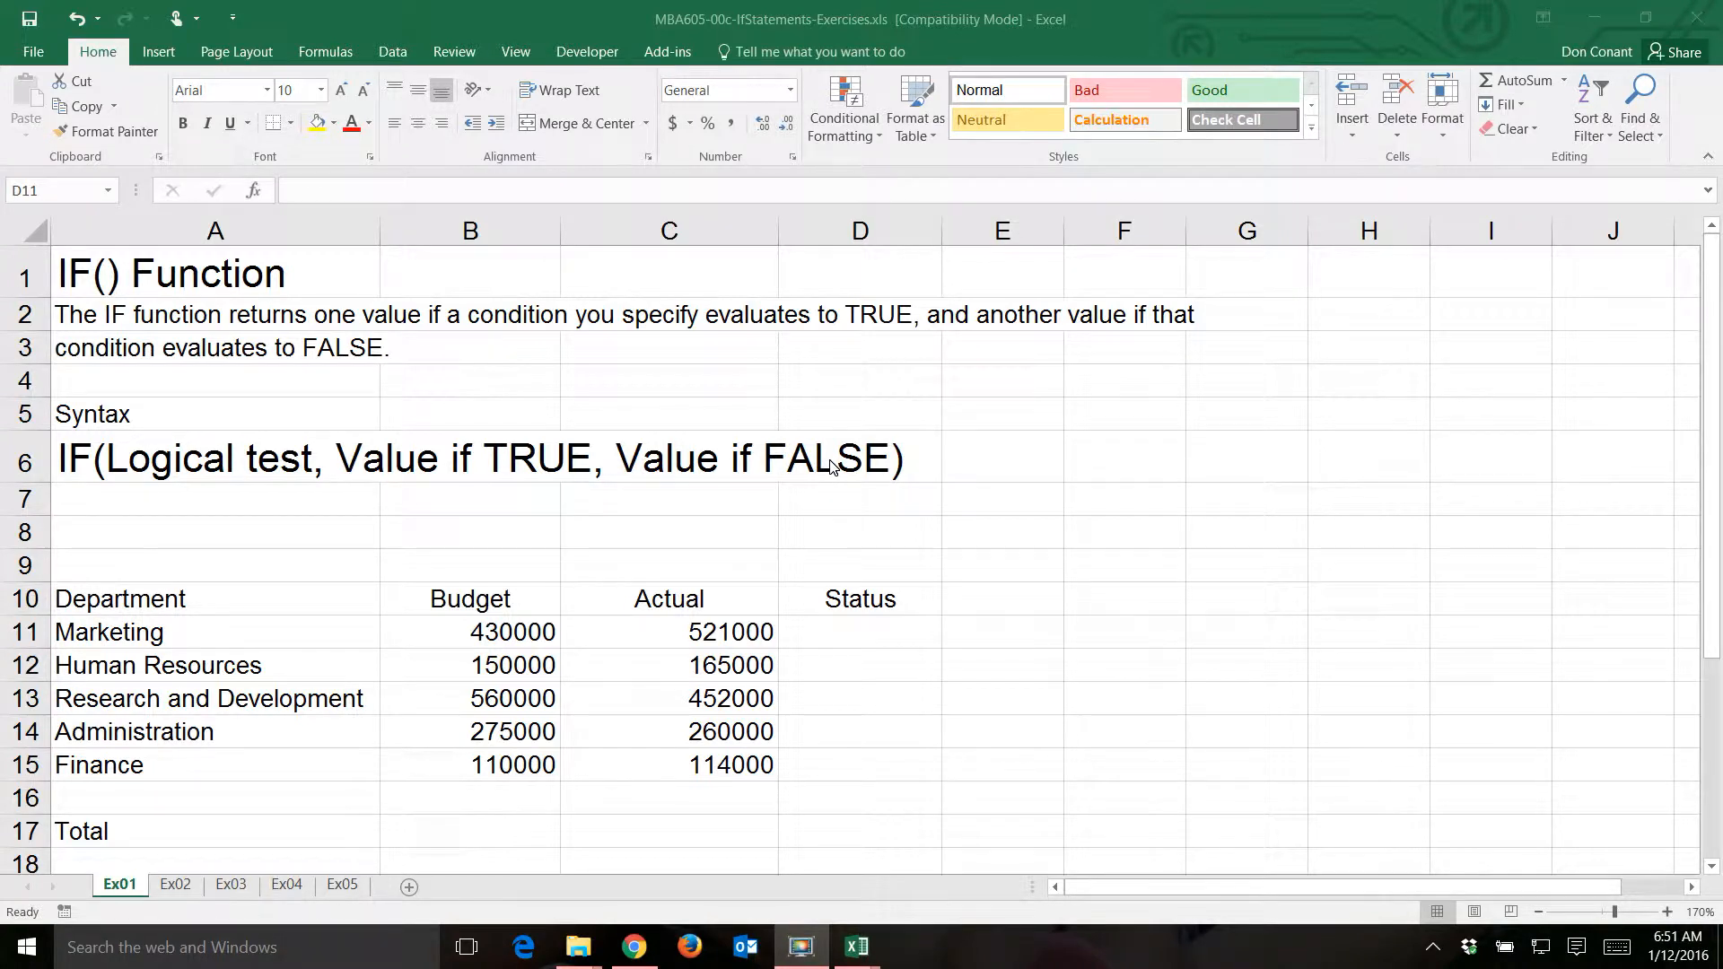
- Start an IF formula in D11 with the logical test C11<=B11, comparing Marketing's actual spending to its budget
{"action": "left_click", "coordinate": [853, 634]}
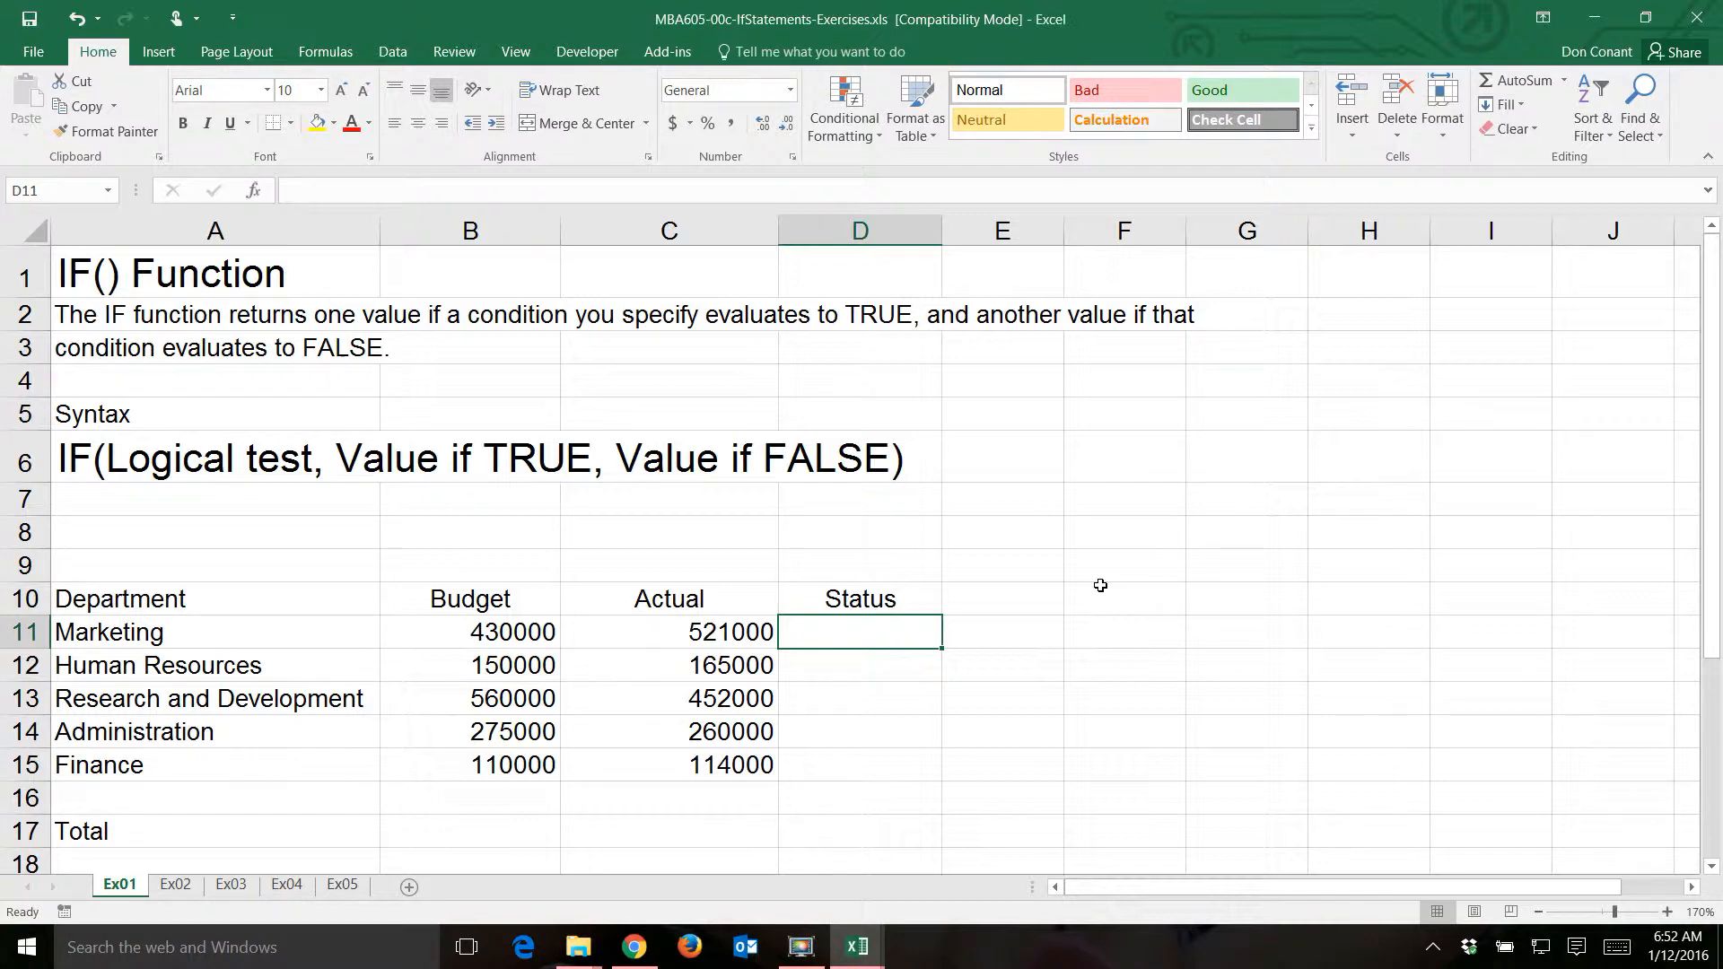
{"action": "type", "text": "=if("}
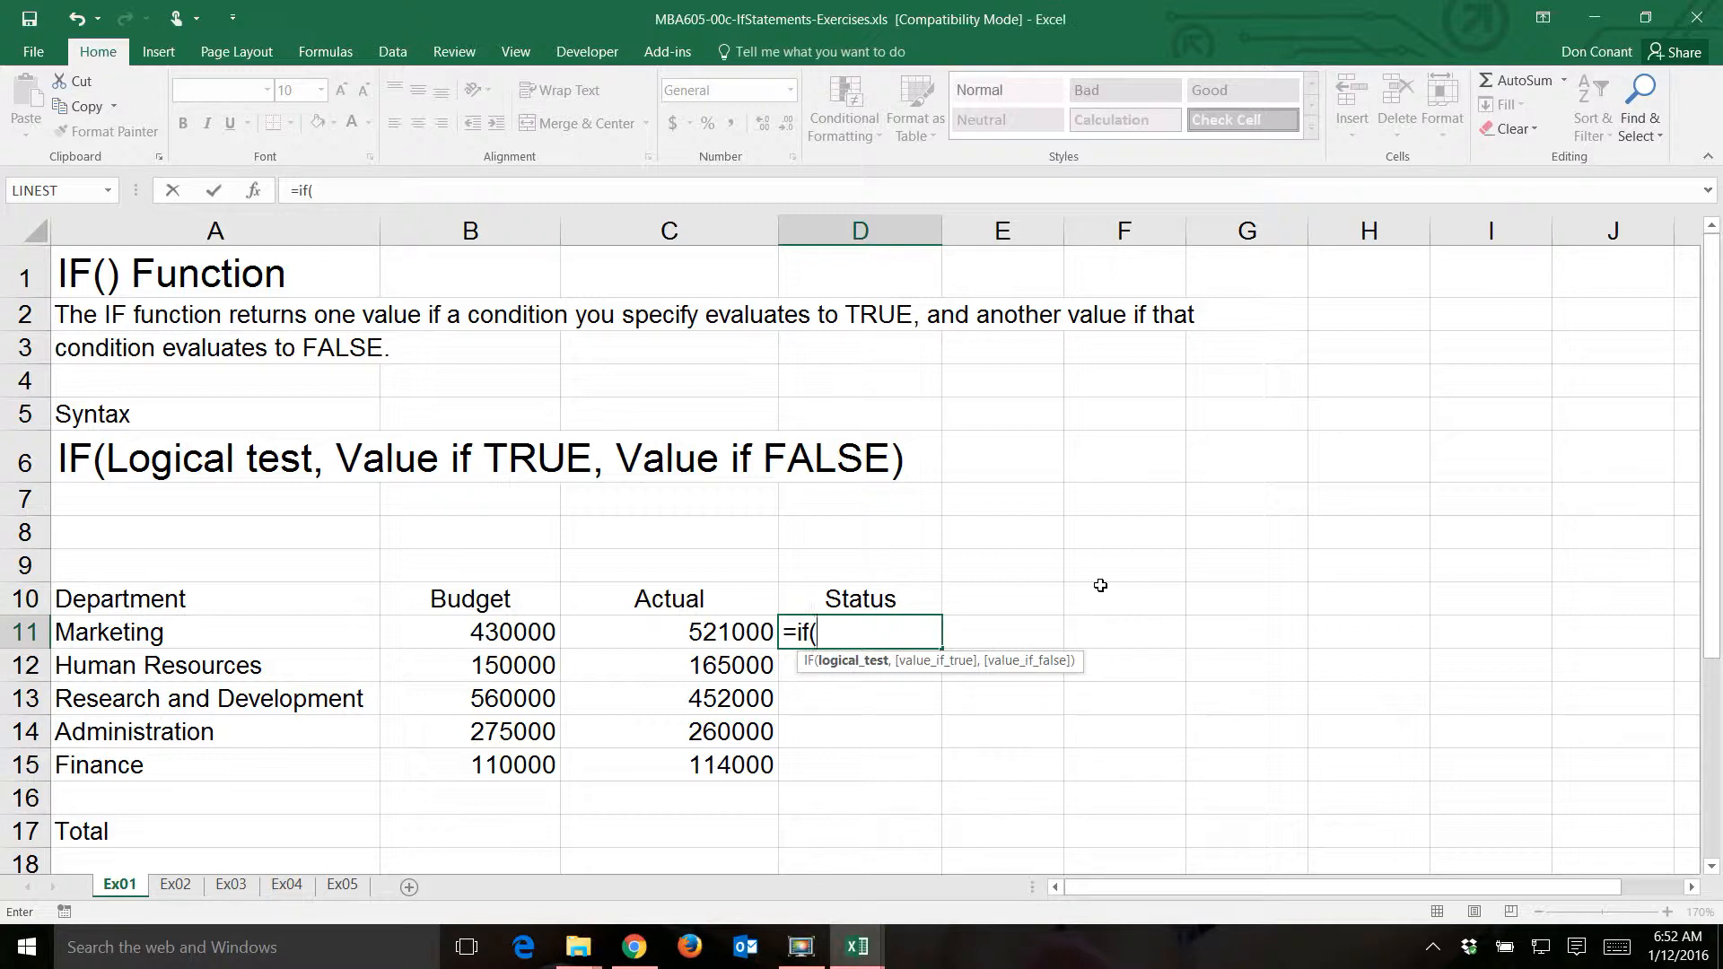
{"action": "key", "text": "Left"}
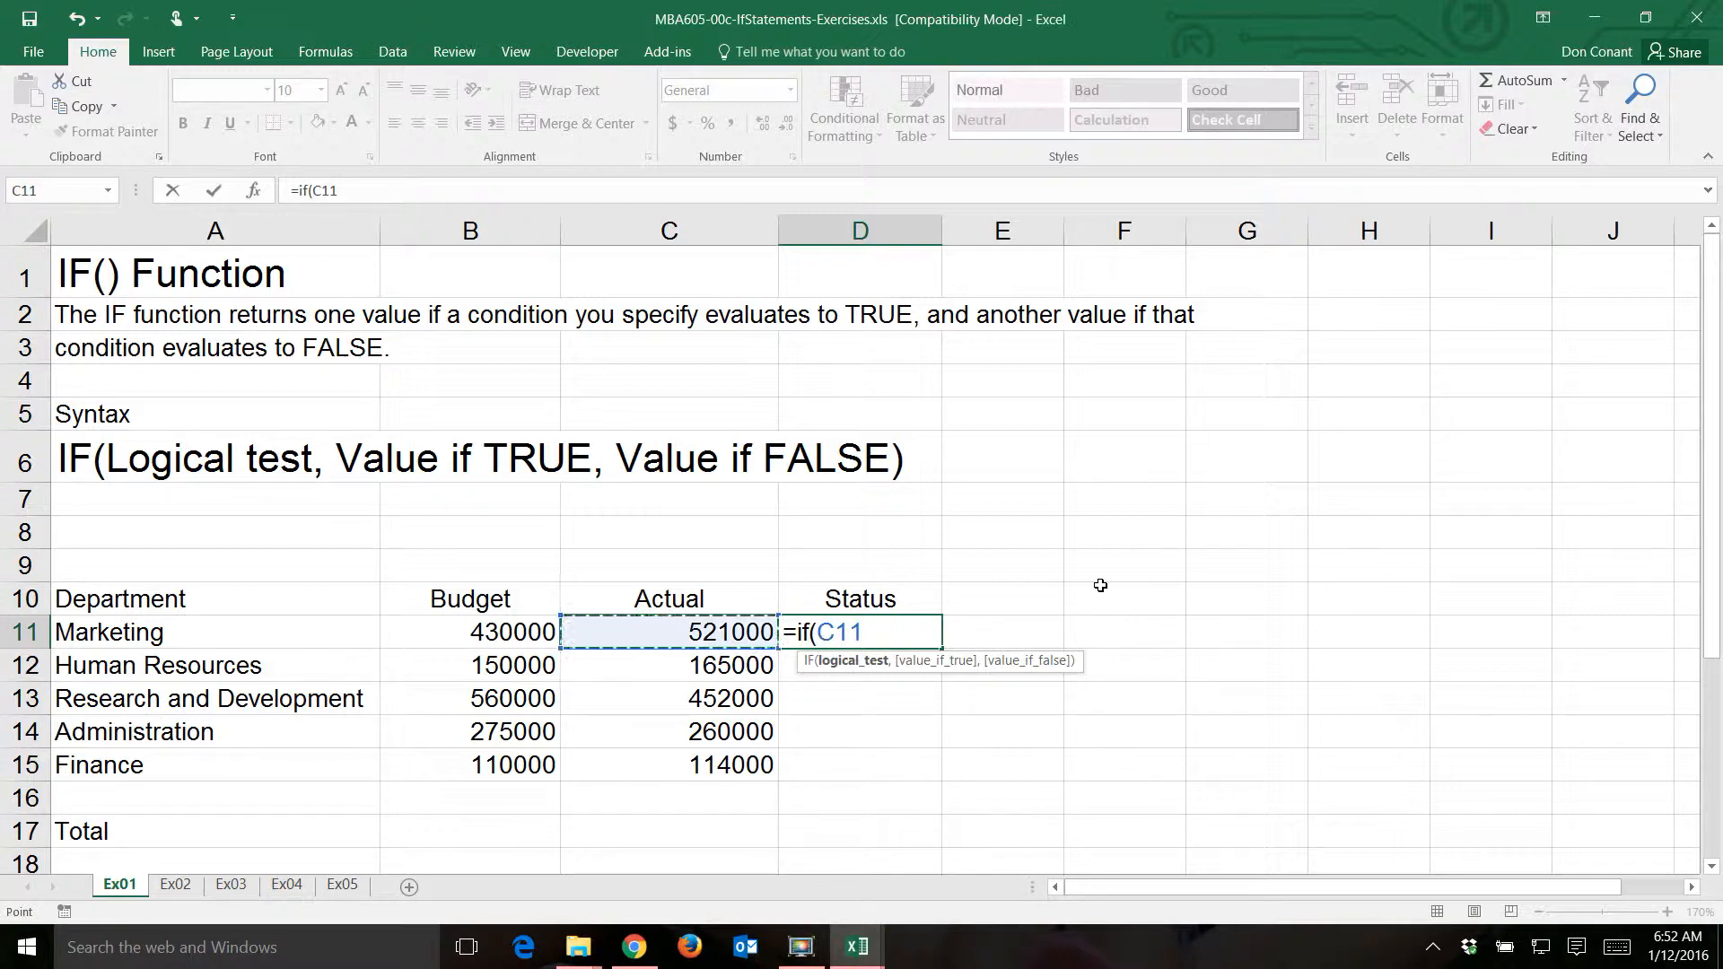
{"action": "type", "text": "<="}
{"action": "key", "text": "Left"}
{"action": "key", "text": "Left"}
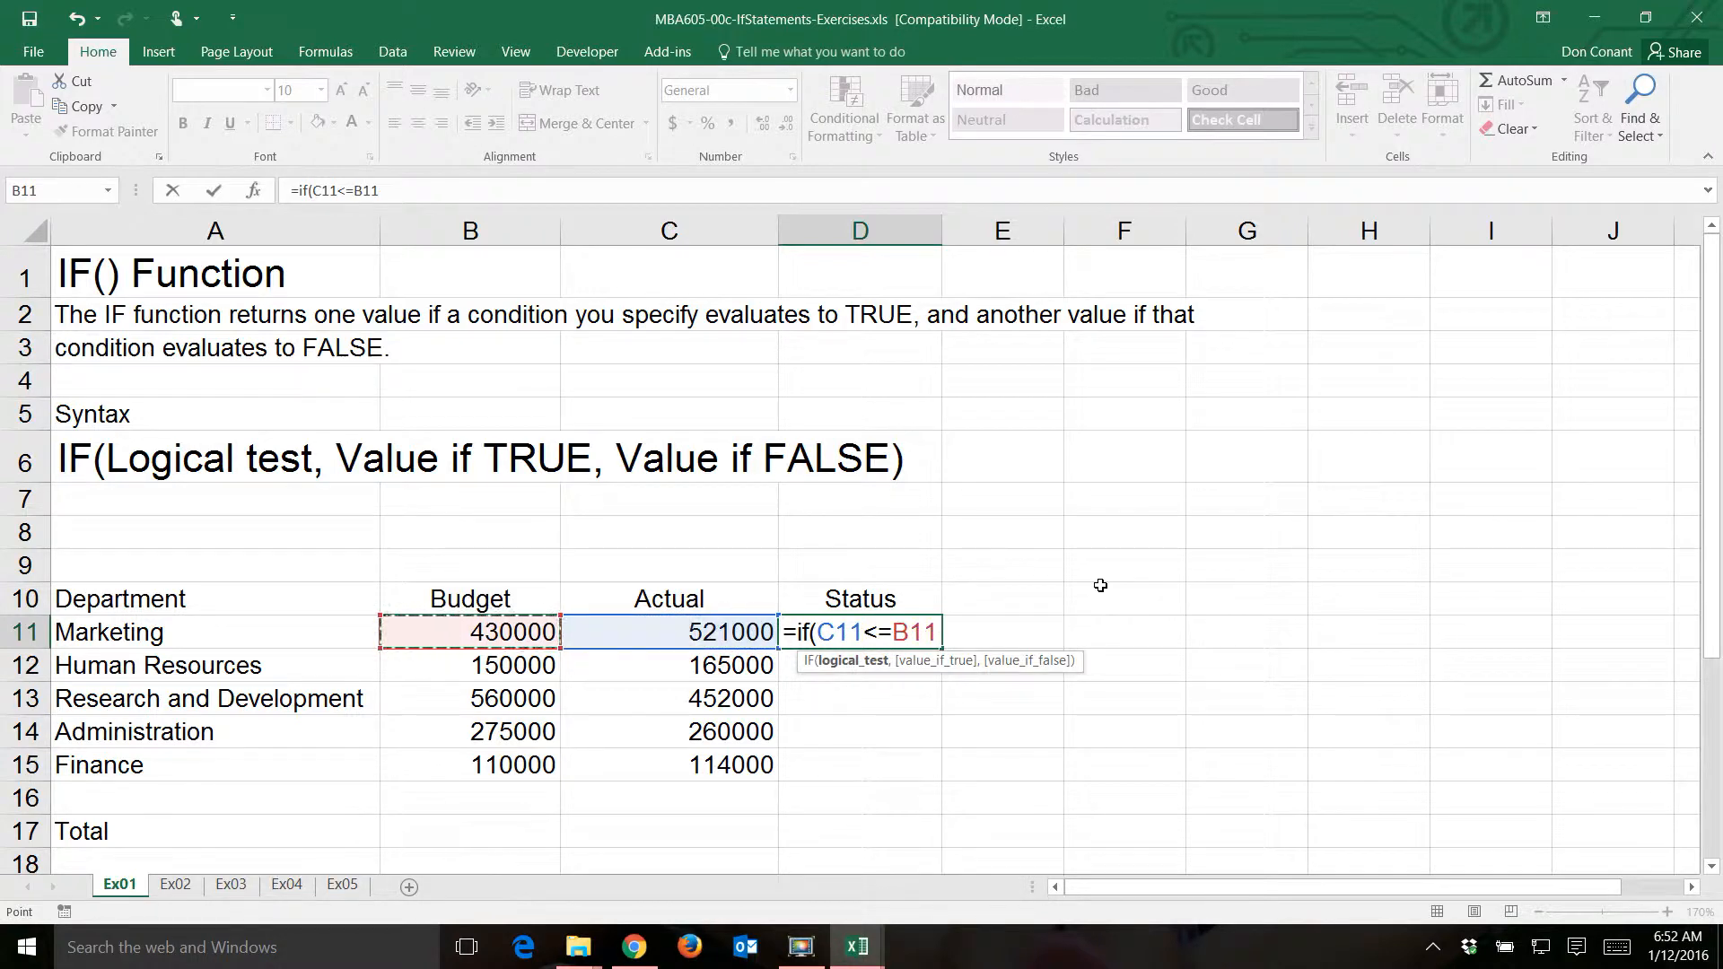
{"action": "type", "text": ","}
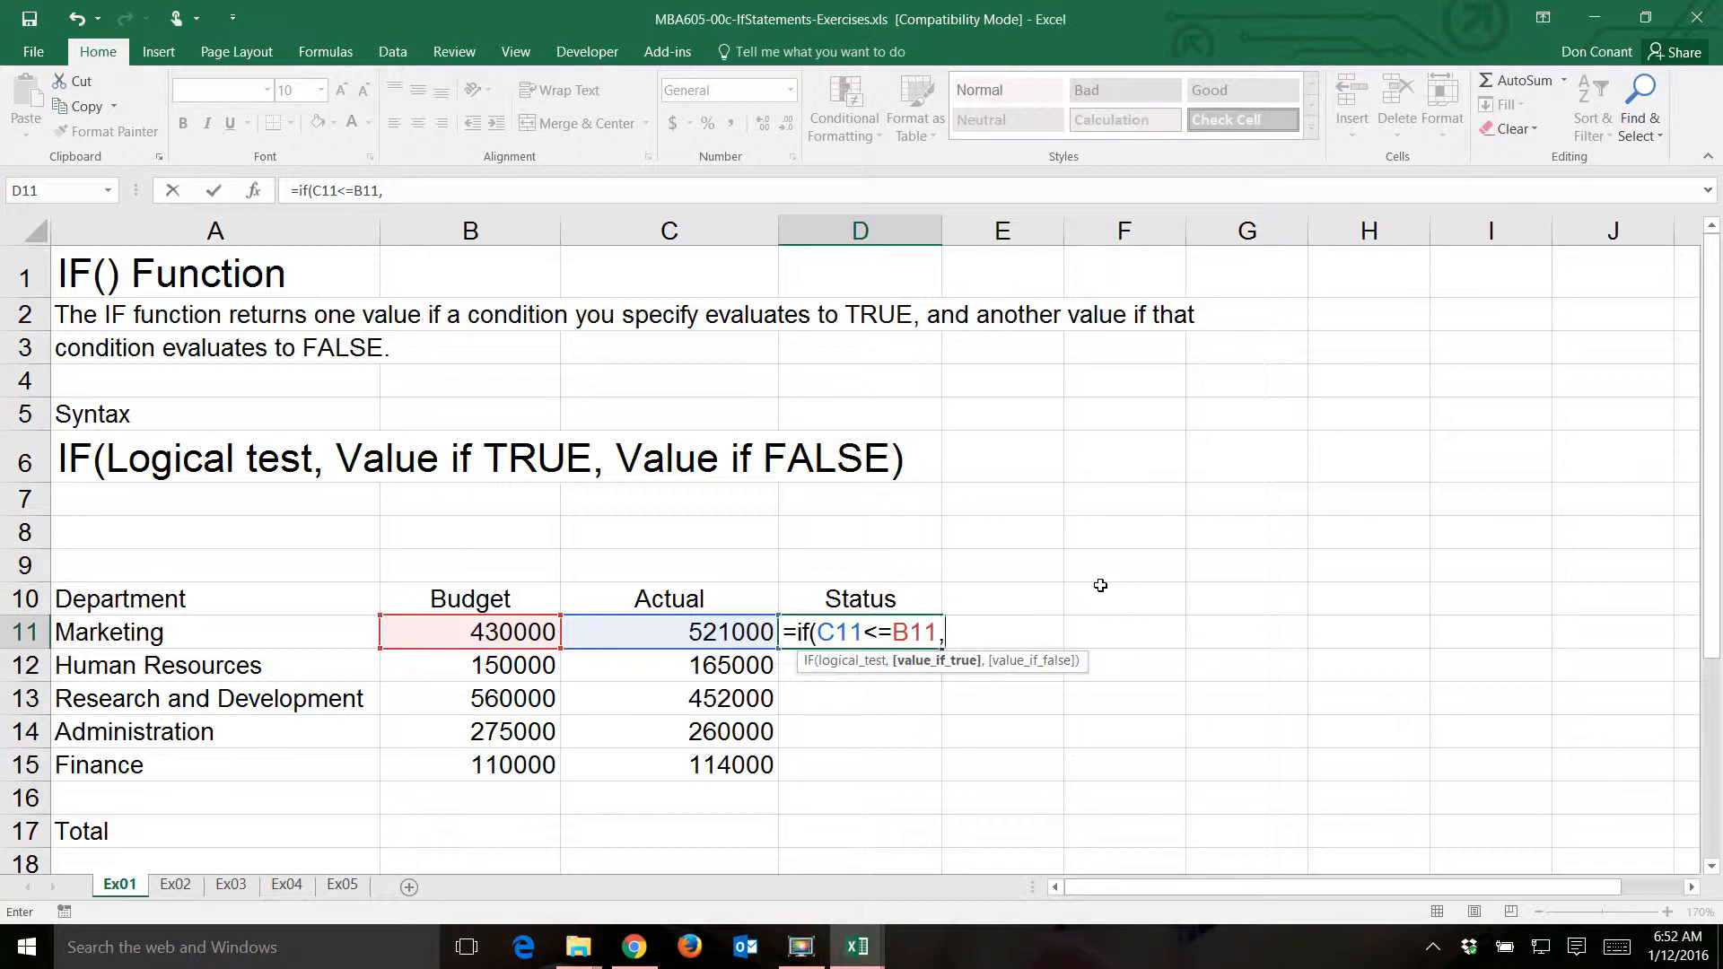
{"action": "type", "text": "\"Within budge"}
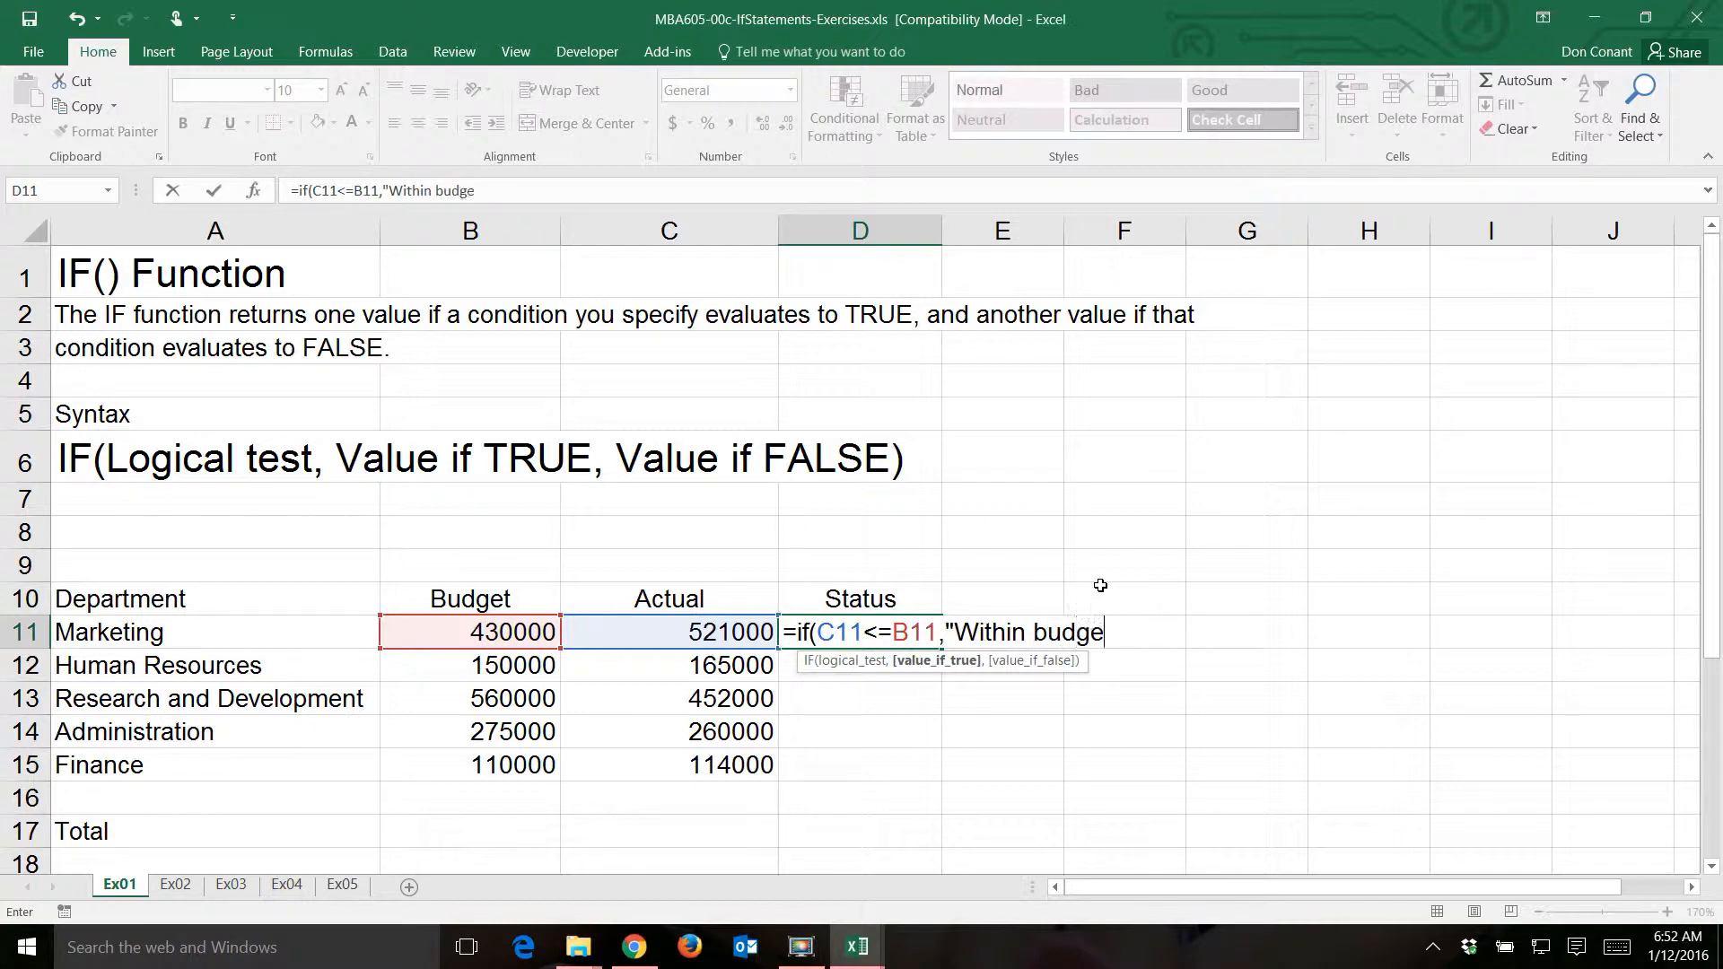
{"action": "type", "text": "t\""}
{"action": "type", "text": ",\""}
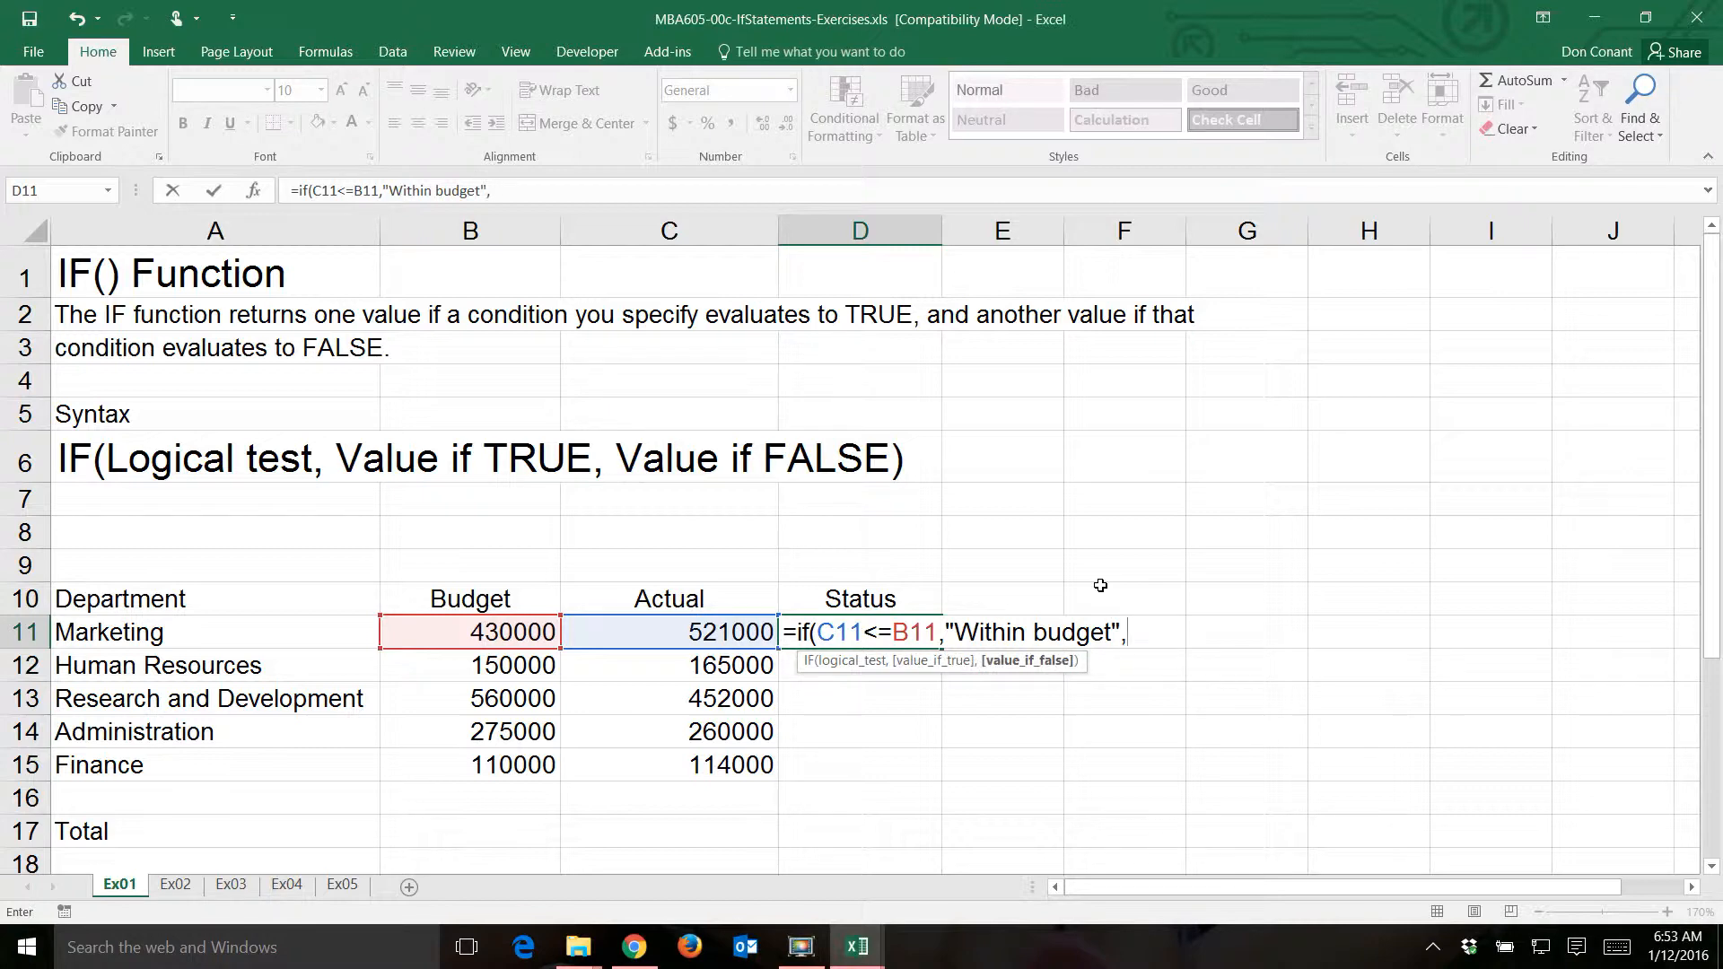
{"action": "type", "text": "Over budget"}
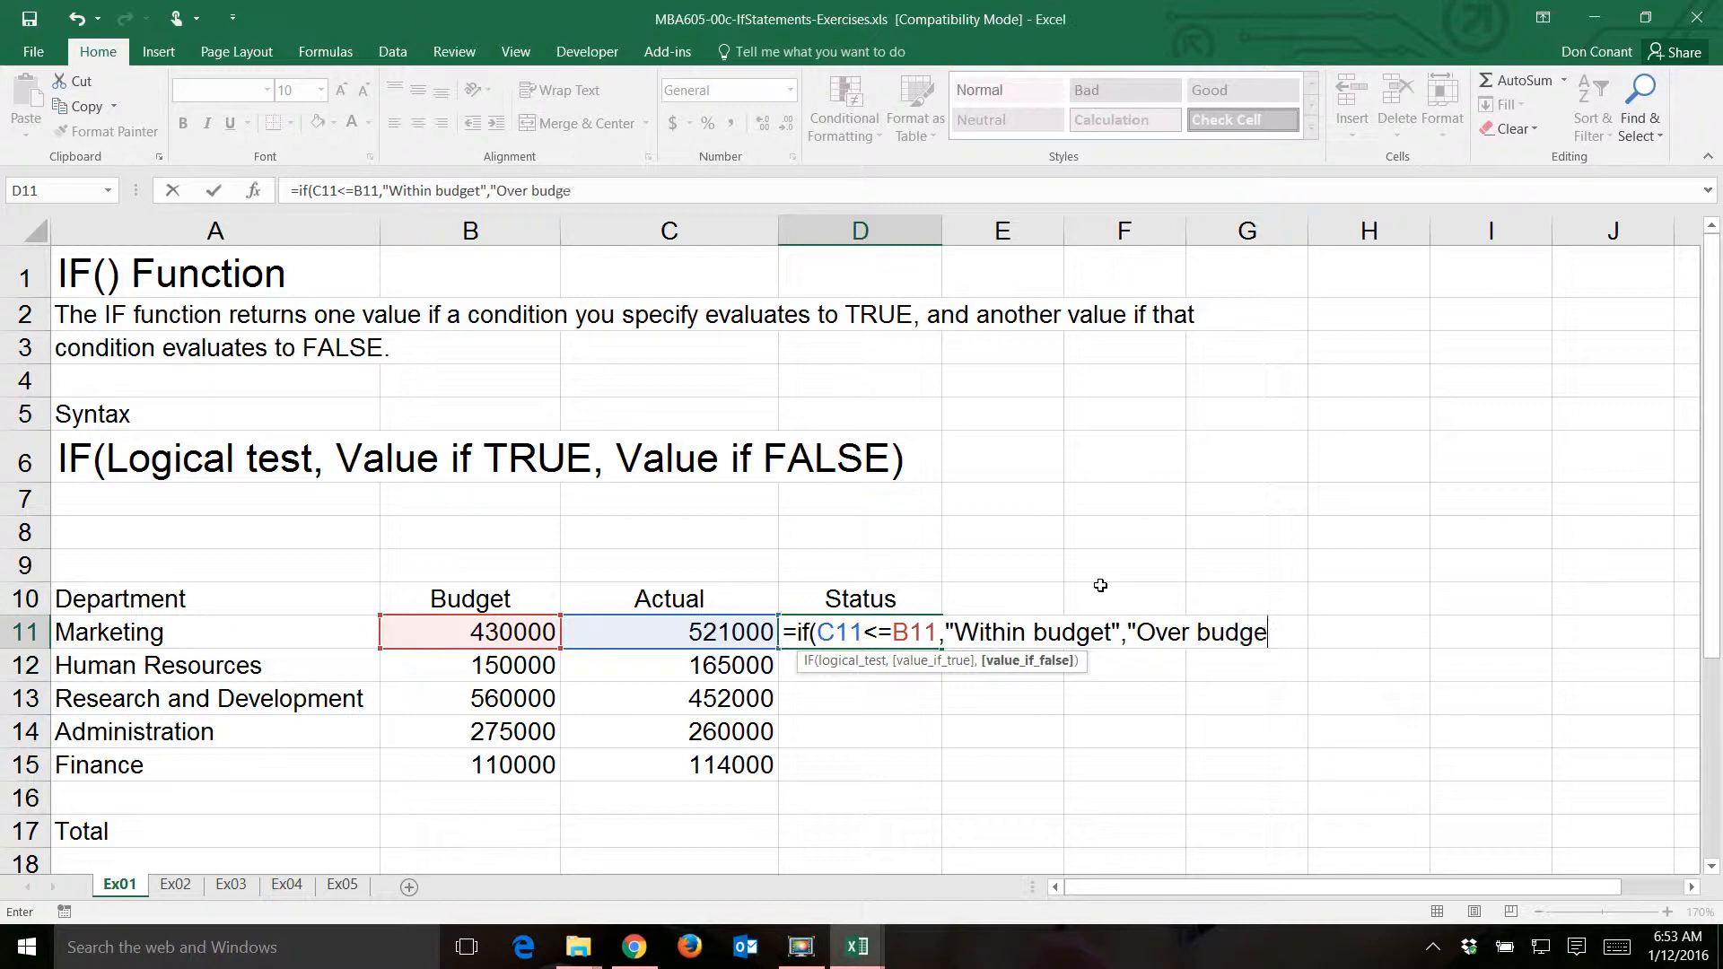
{"action": "type", "text": "\")"}
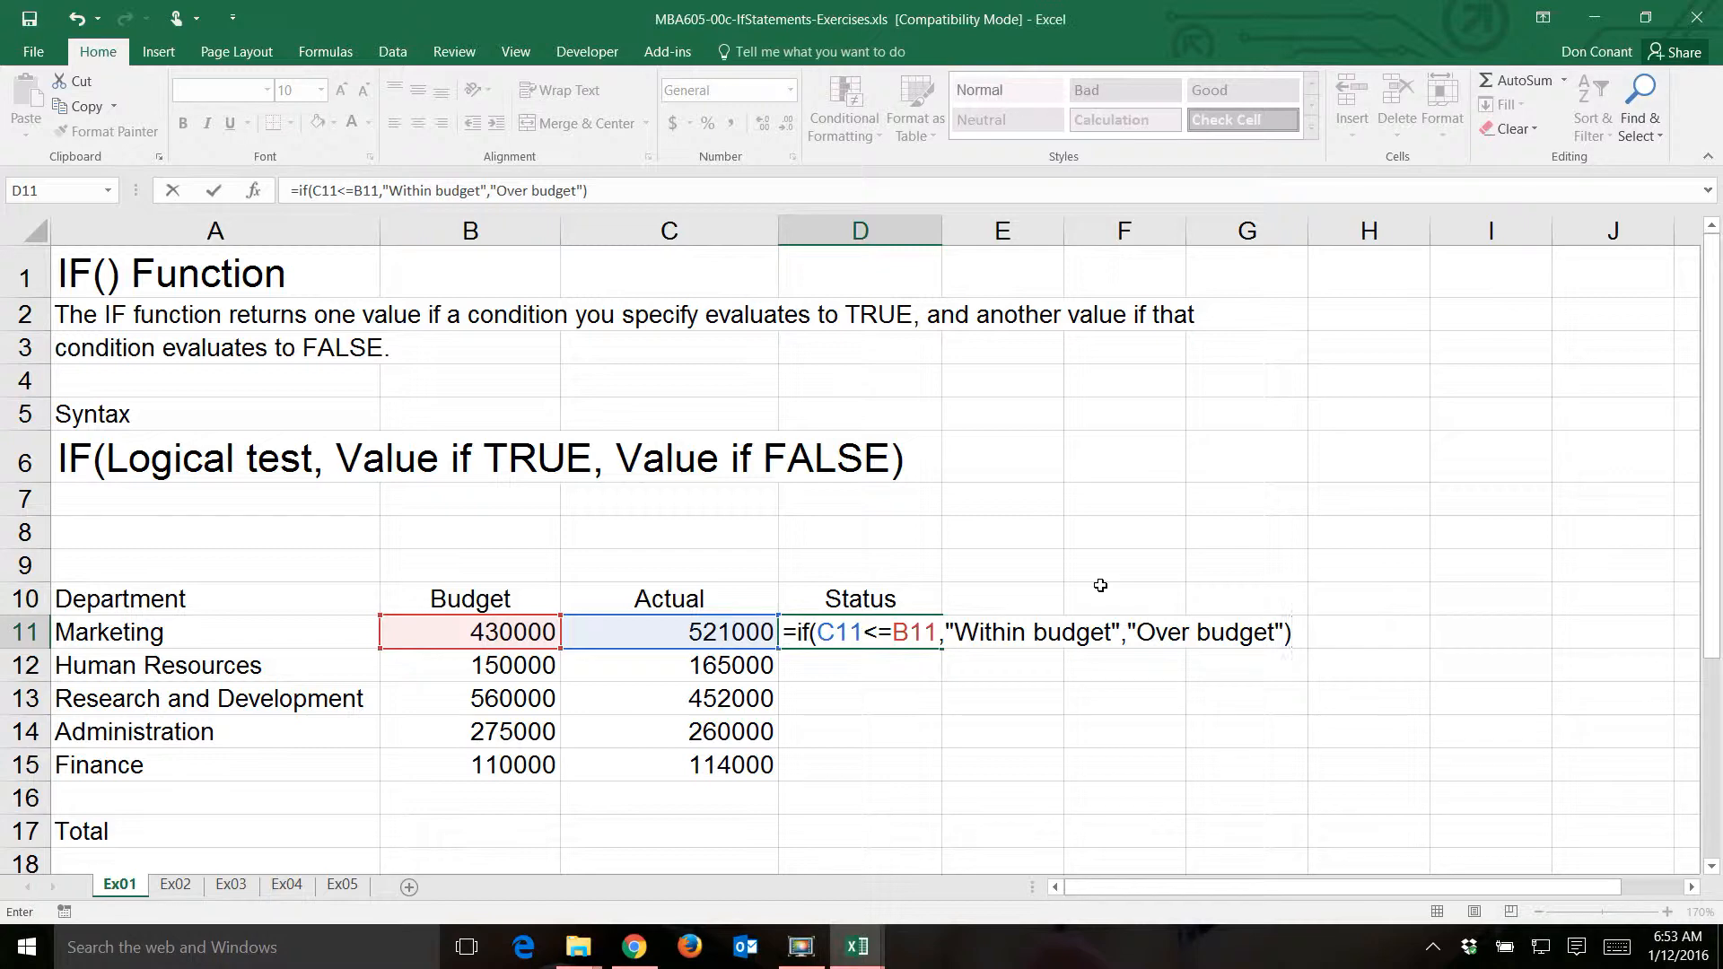
- Complete the D11 formula with "Within budget" as the value if true and "Over budget" as the value if false
{"action": "key", "text": "Return"}
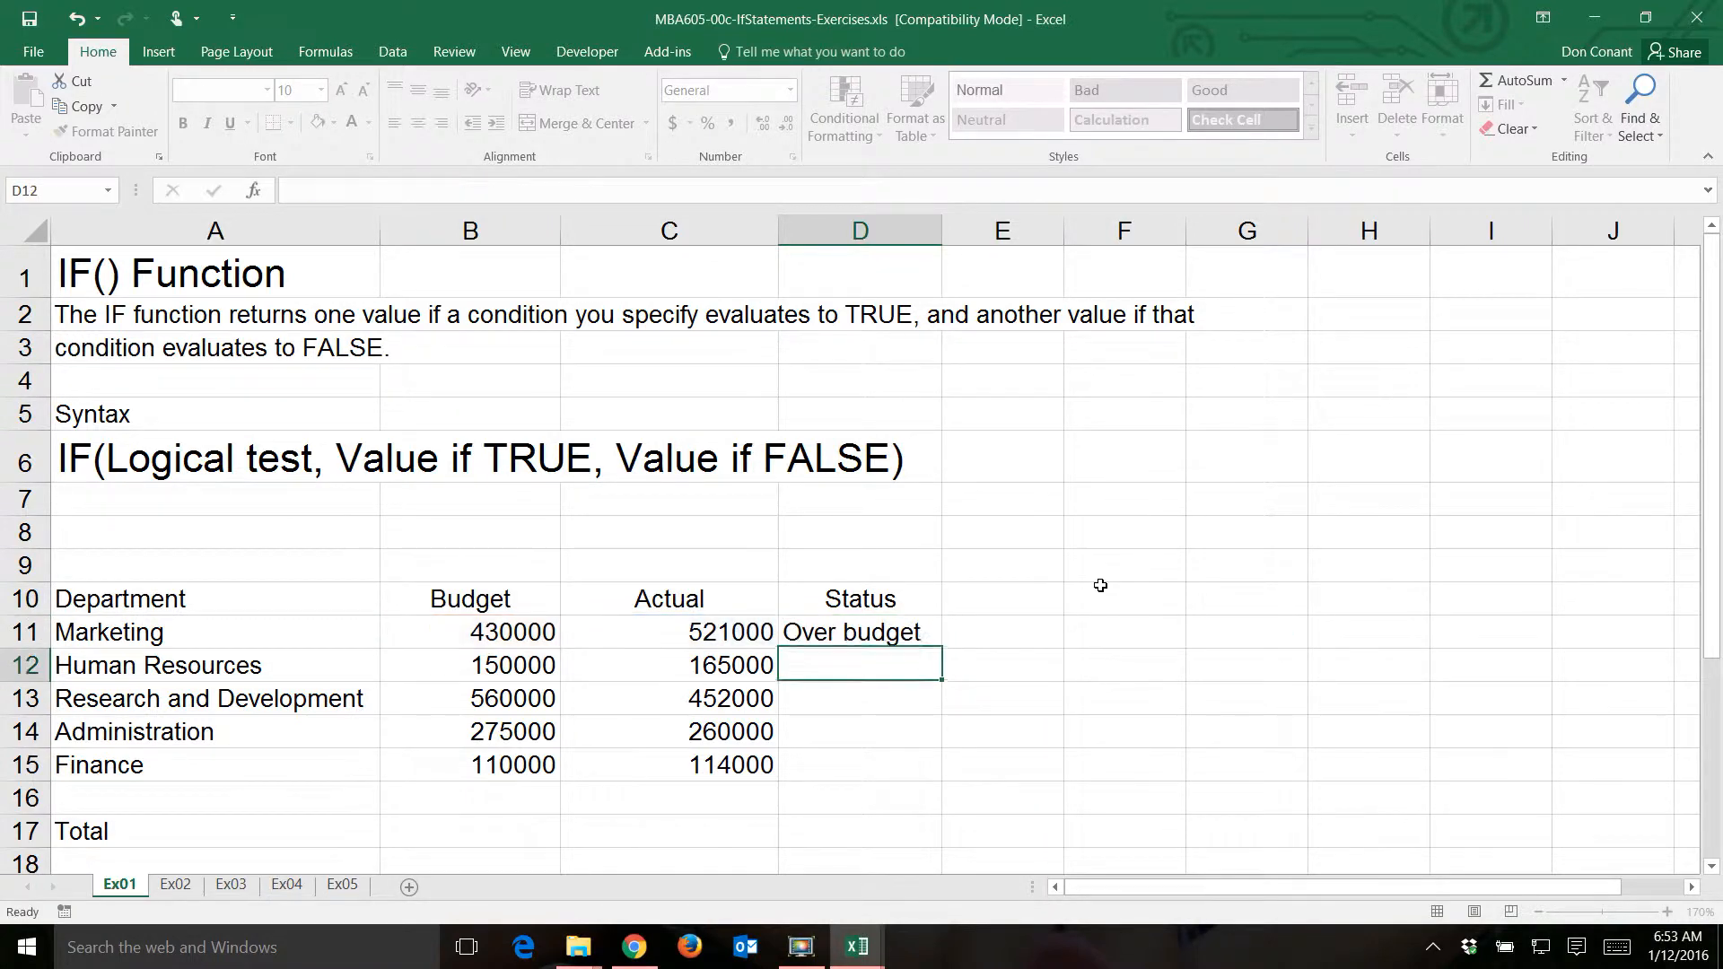
- Fill the Status formula from D11 down to D15 and widen column D slightly to fit the text
{"action": "key", "text": "Up"}
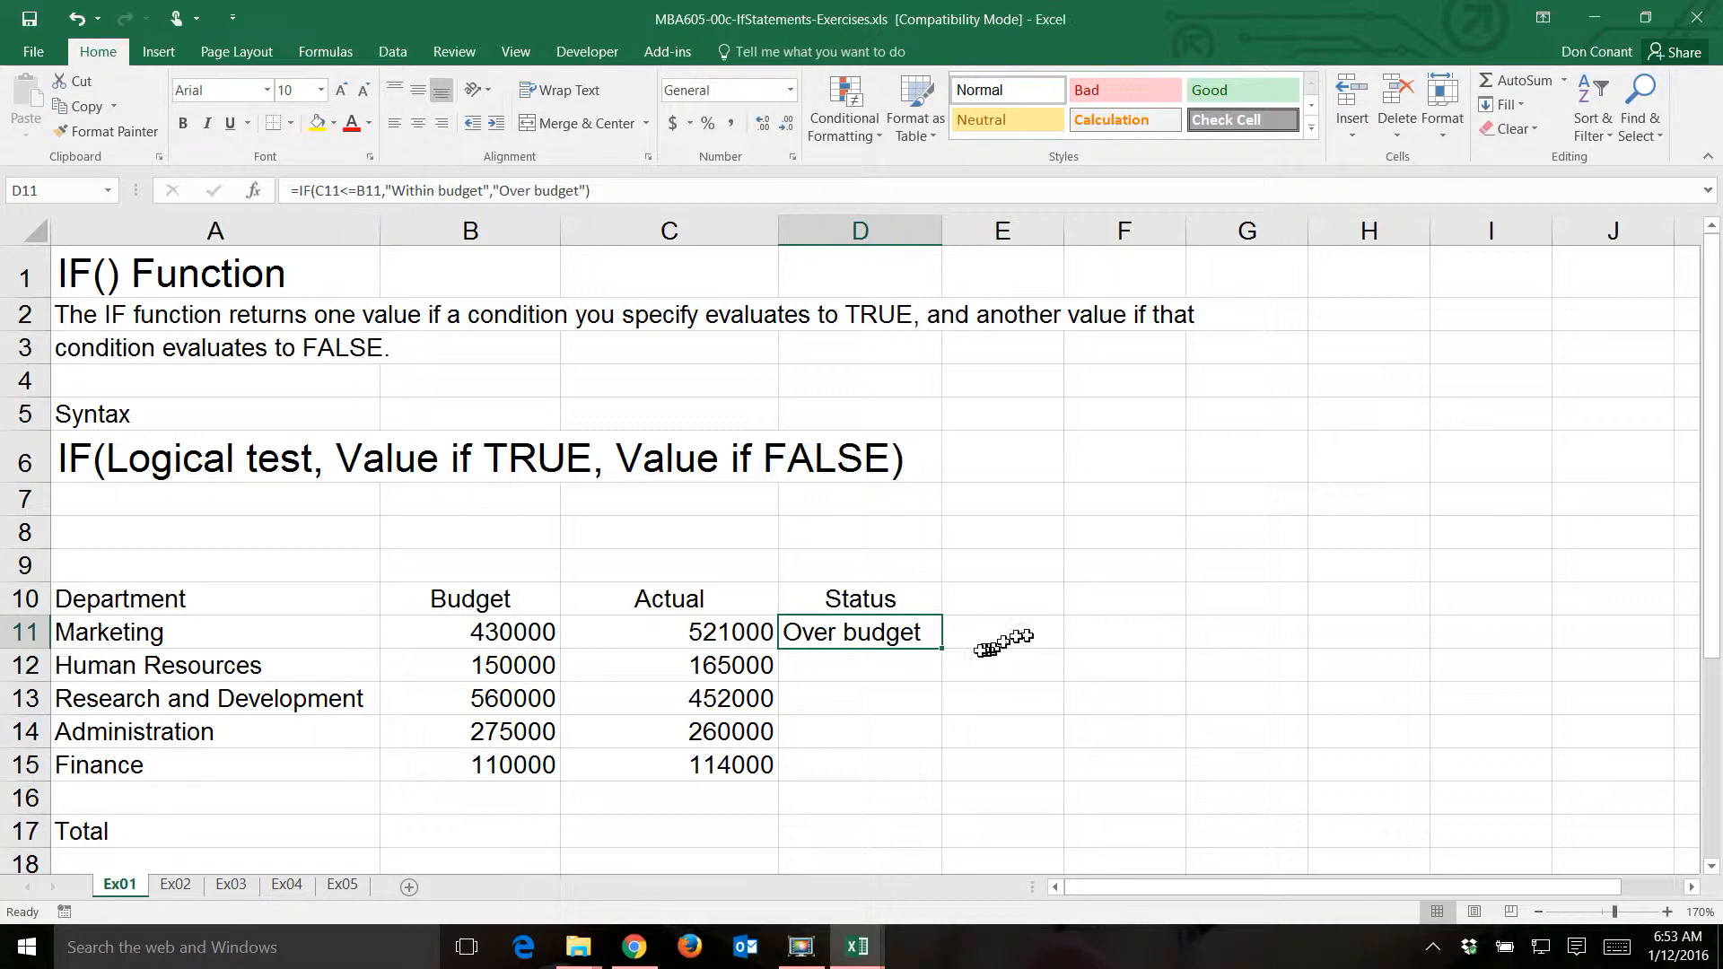
{"action": "double_click", "coordinate": [944, 648]}
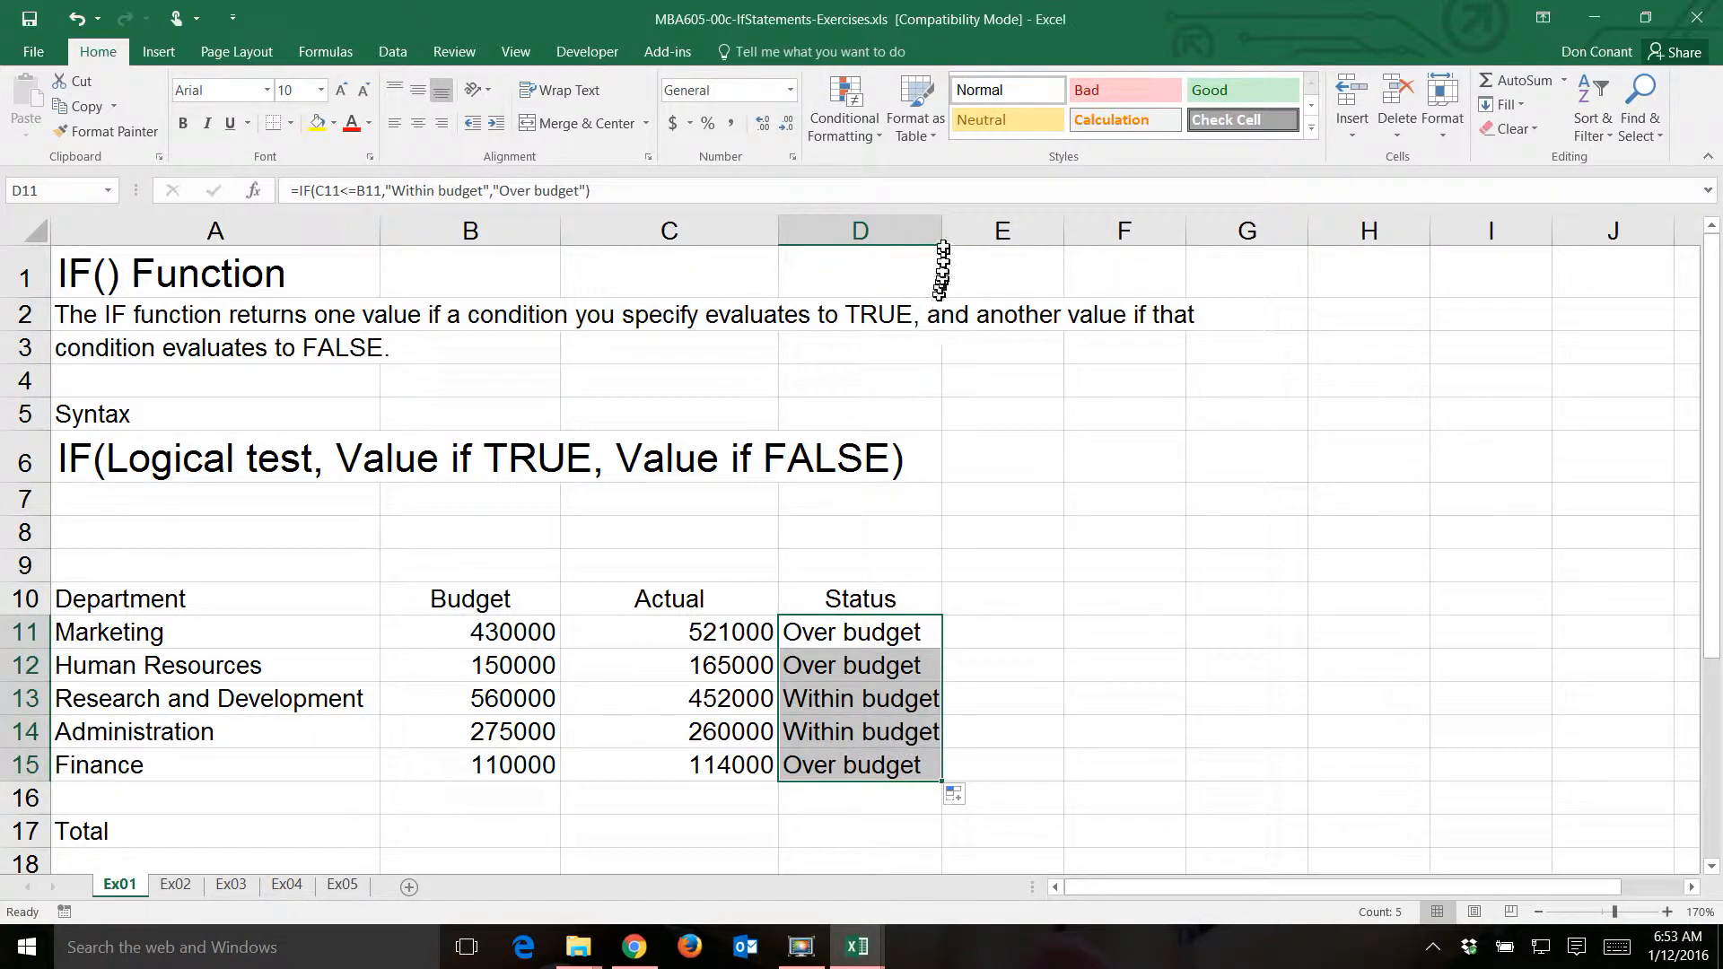
{"action": "left_click_drag", "start_coordinate": [942, 241], "coordinate": [959, 237]}
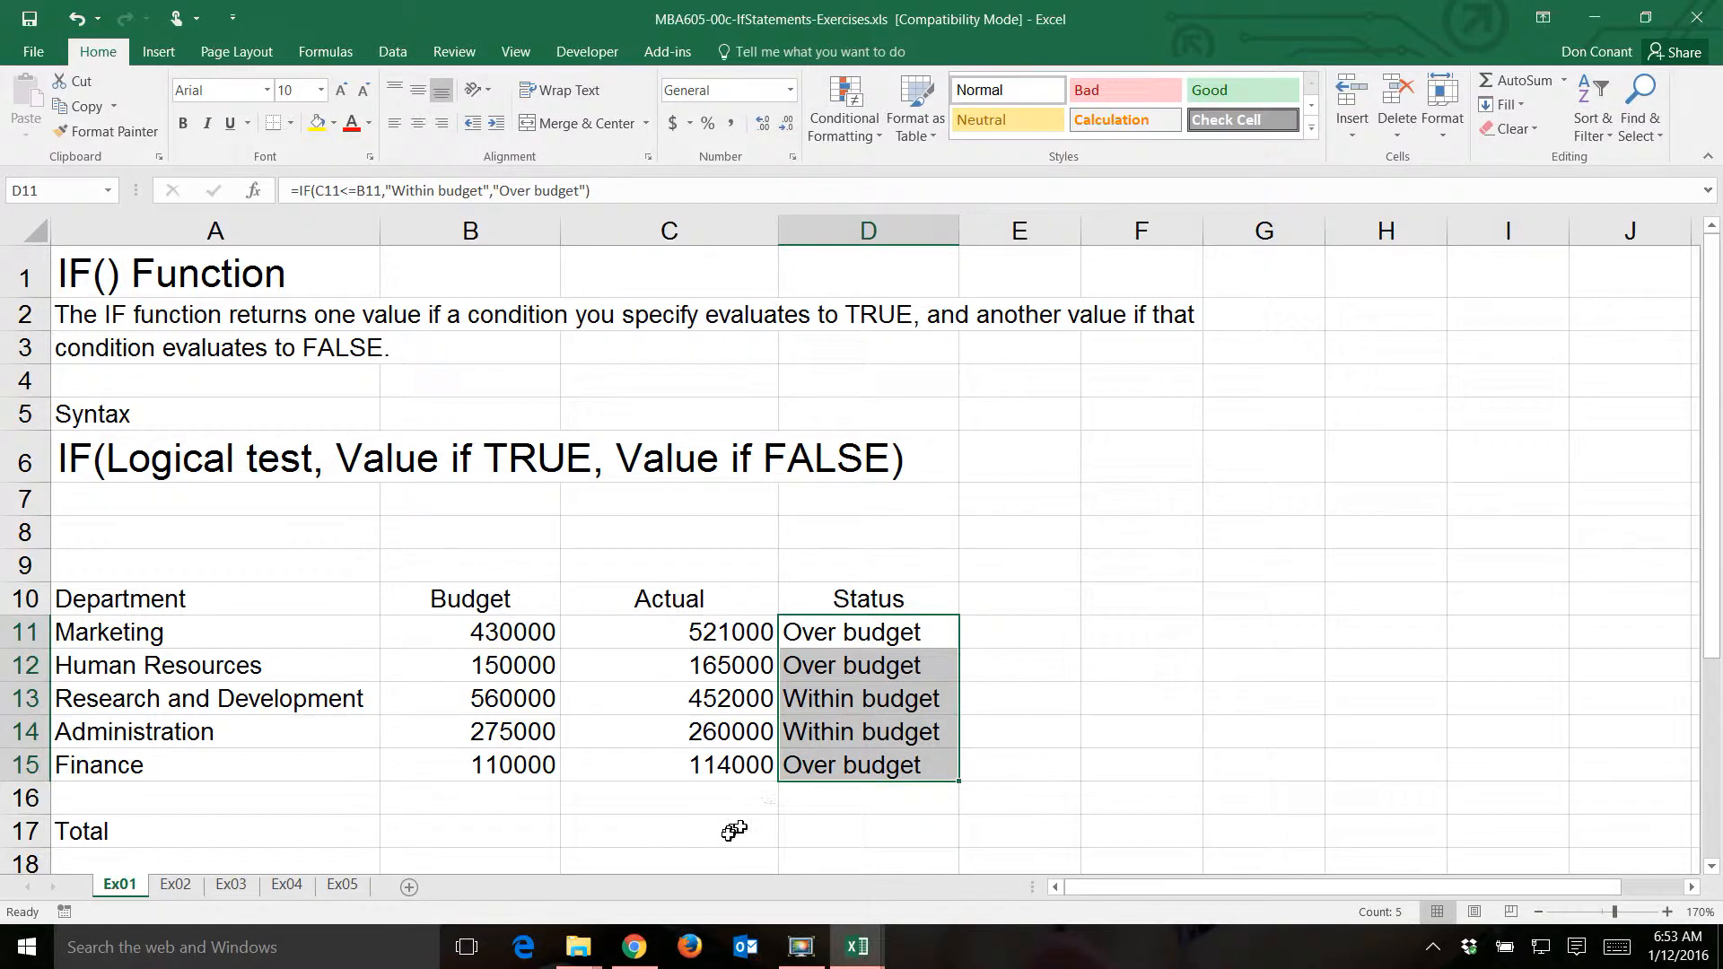
- Total the Budget column in B17 with =SUM(B11:B15)
{"action": "left_click", "coordinate": [471, 823]}
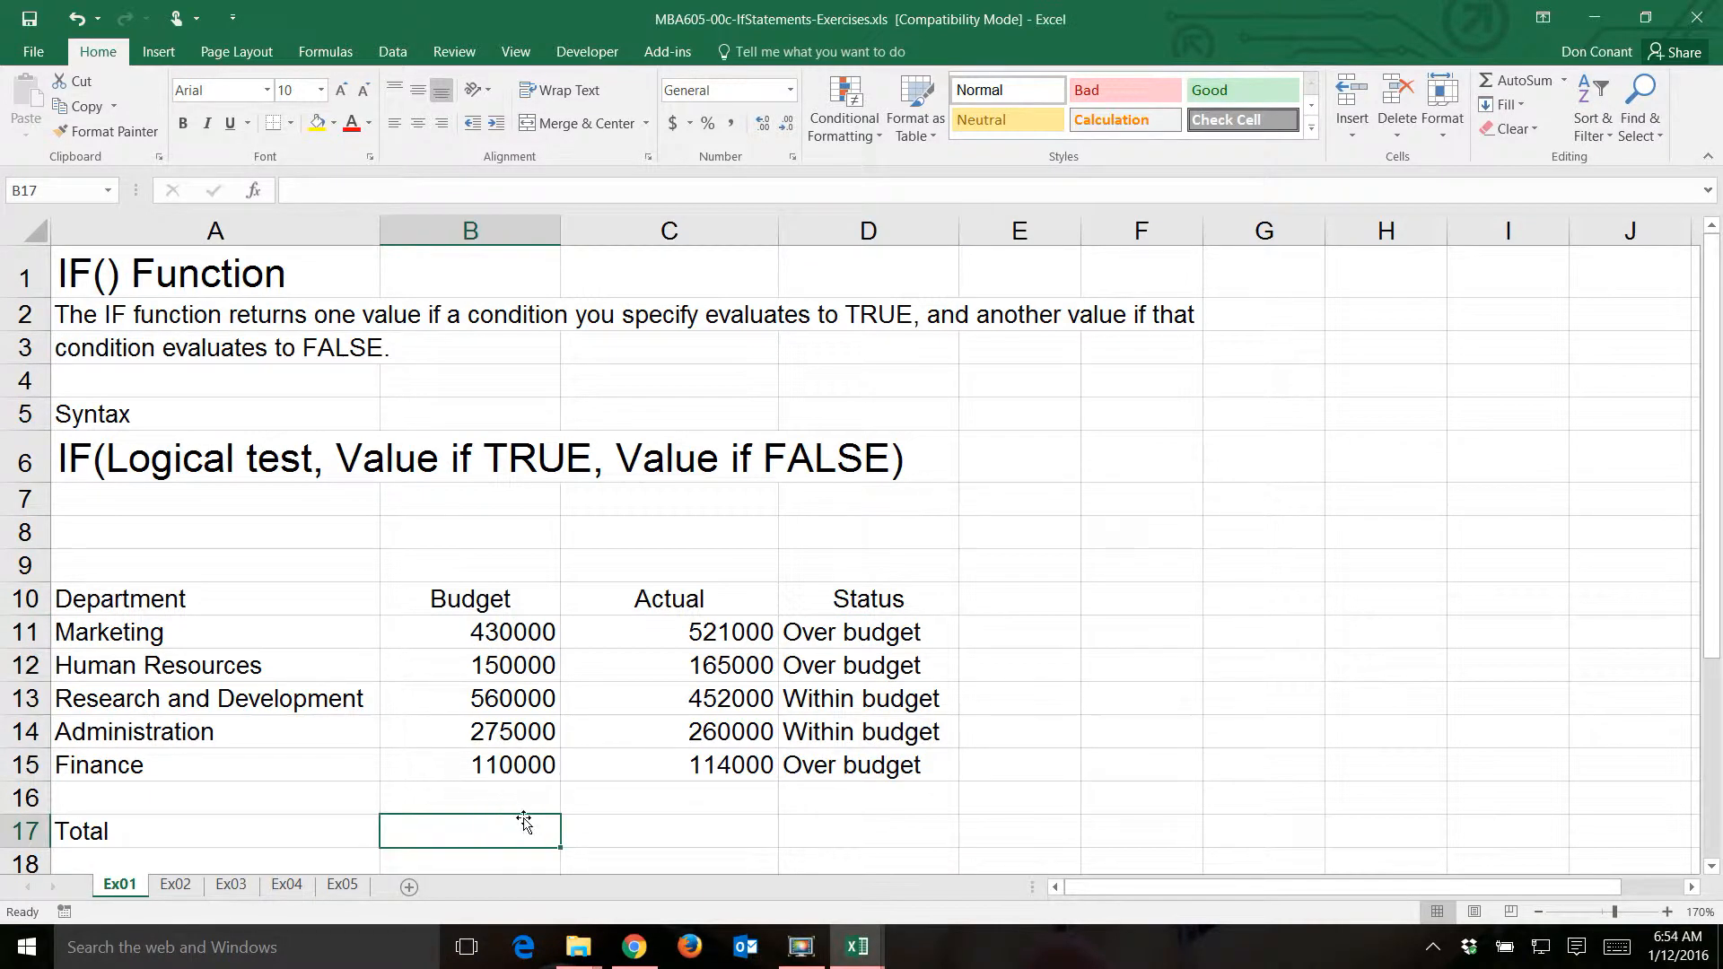
{"action": "type", "text": "="}
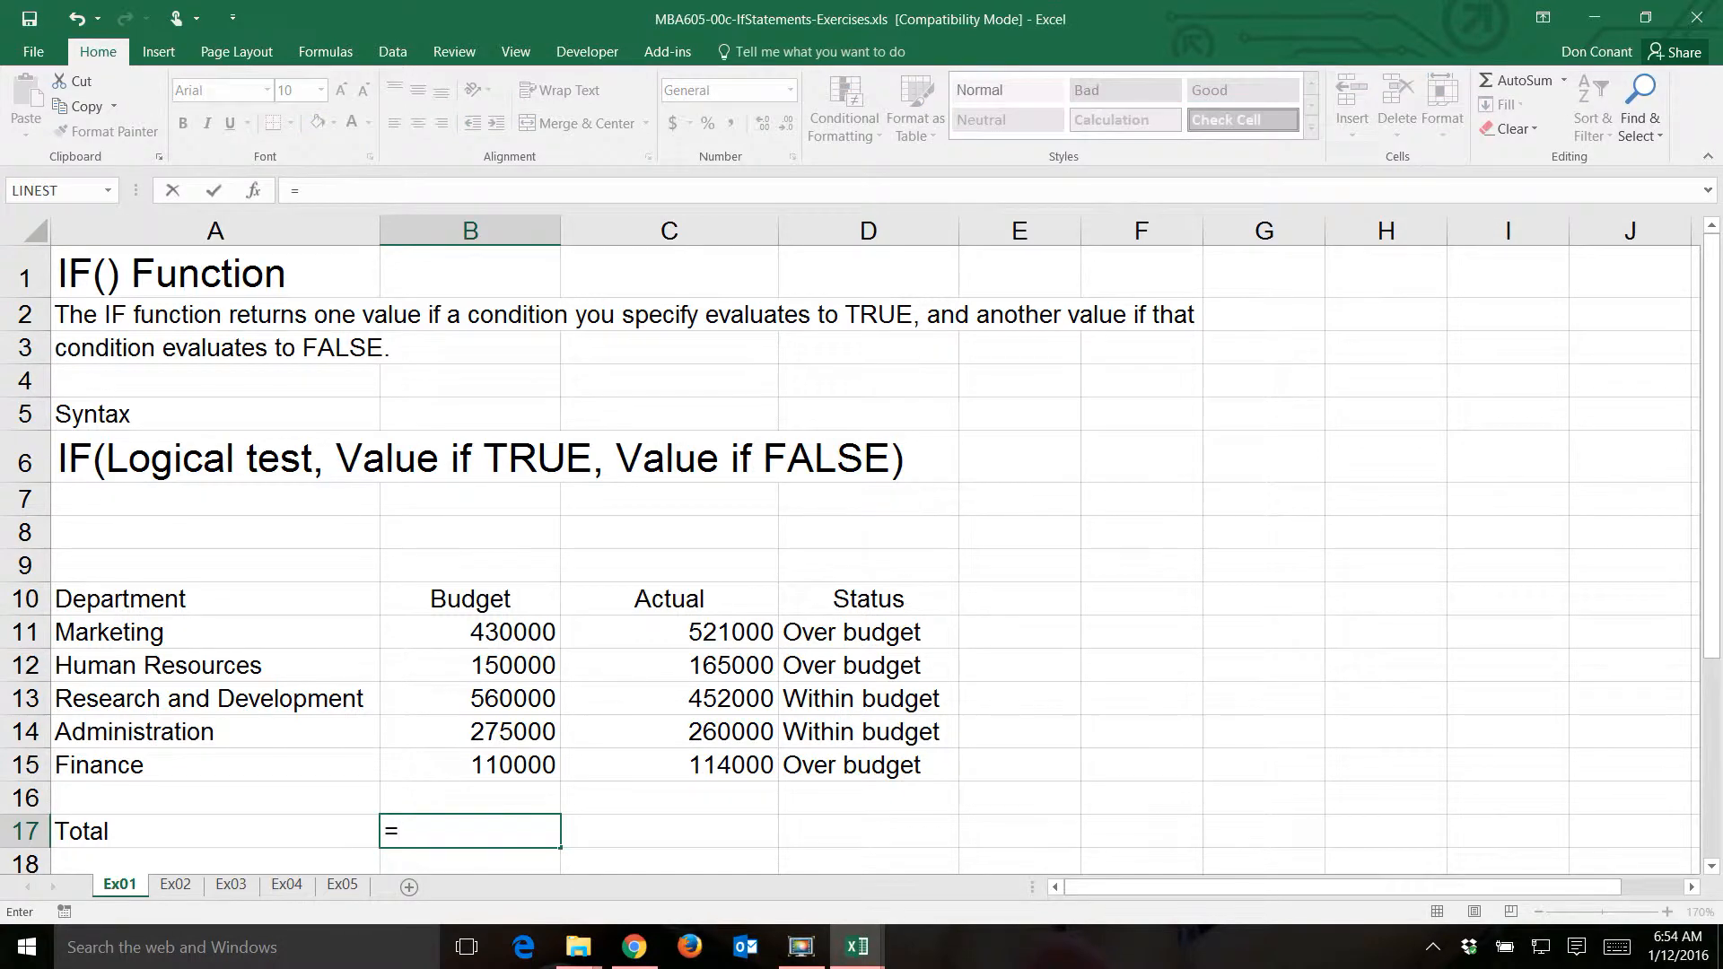
{"action": "type", "text": "sum("}
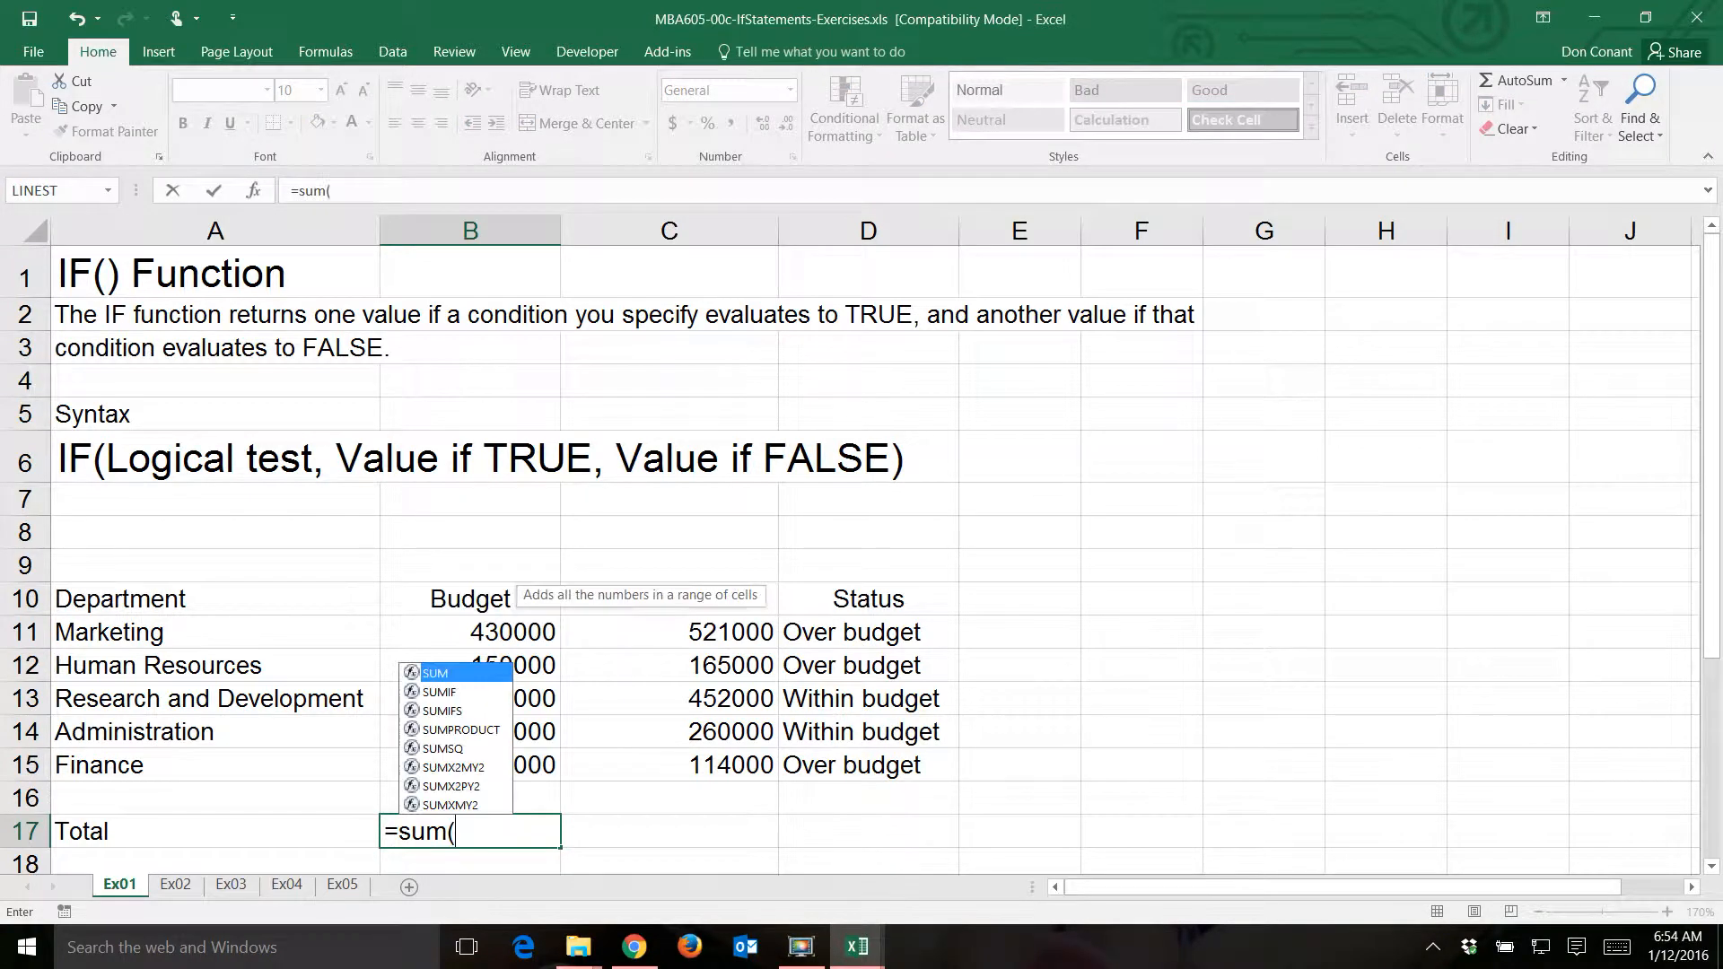
{"action": "left_click_drag", "start_coordinate": [507, 632], "coordinate": [515, 752]}
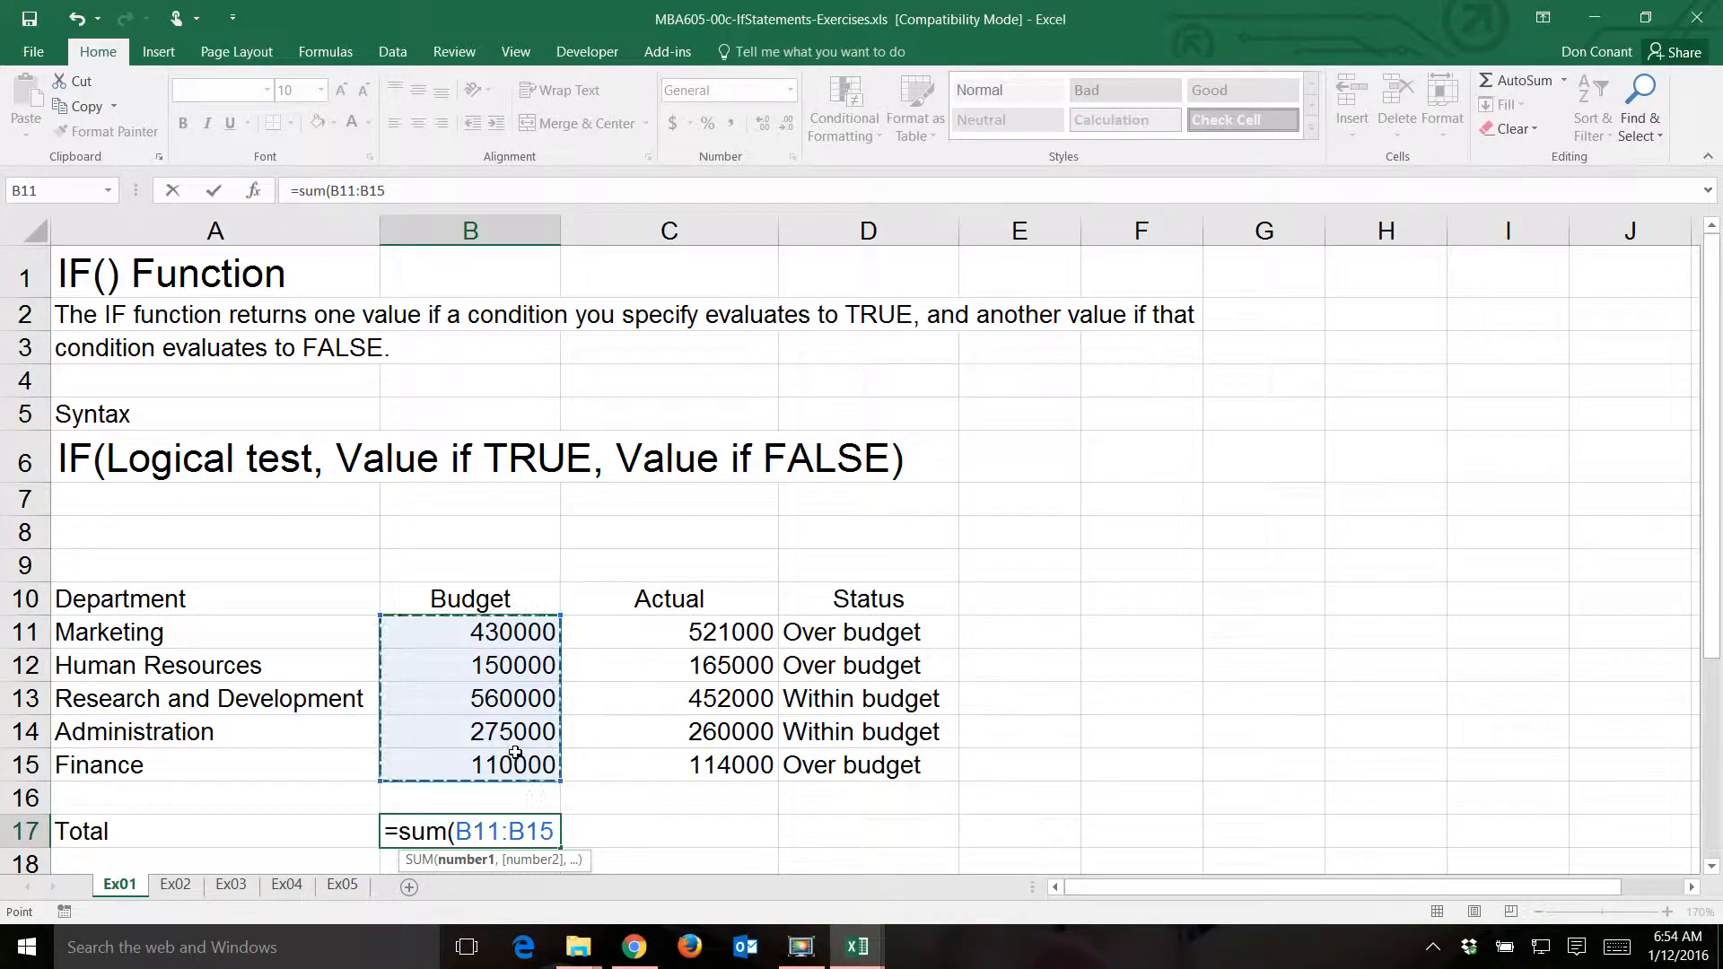
{"action": "type", "text": ")"}
{"action": "key", "text": "Return"}
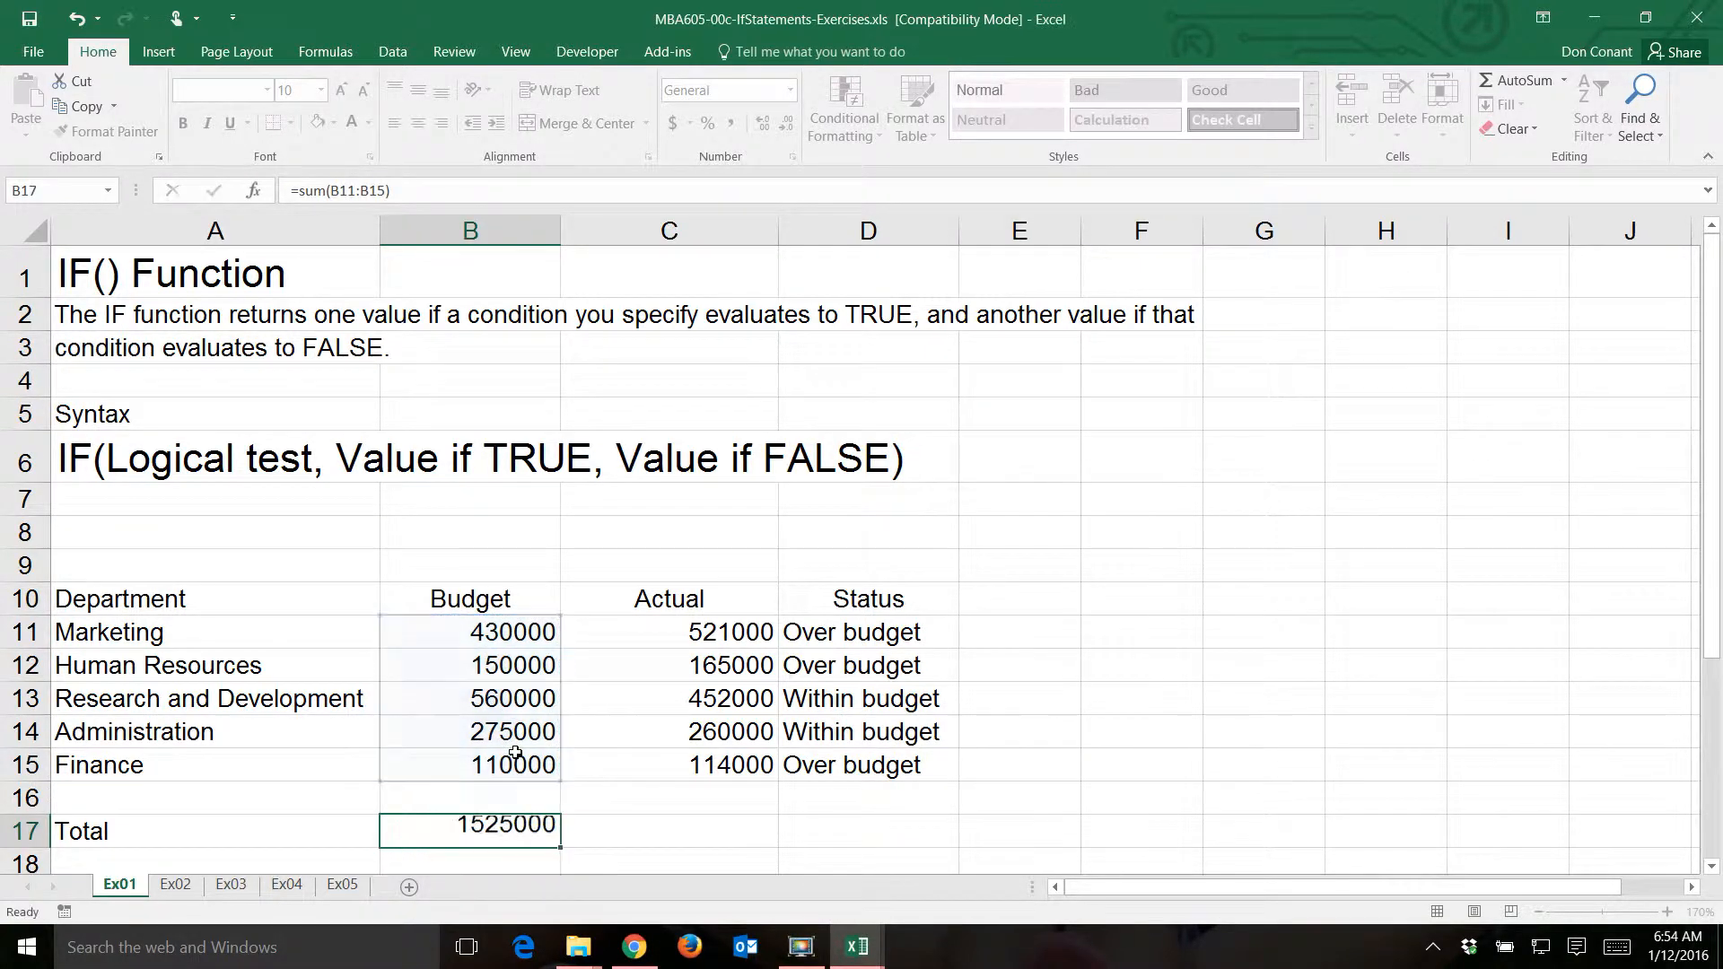
- Copy the Budget total formula across to C17 for the Actual column and check the range it sums
{"action": "key", "text": "Up"}
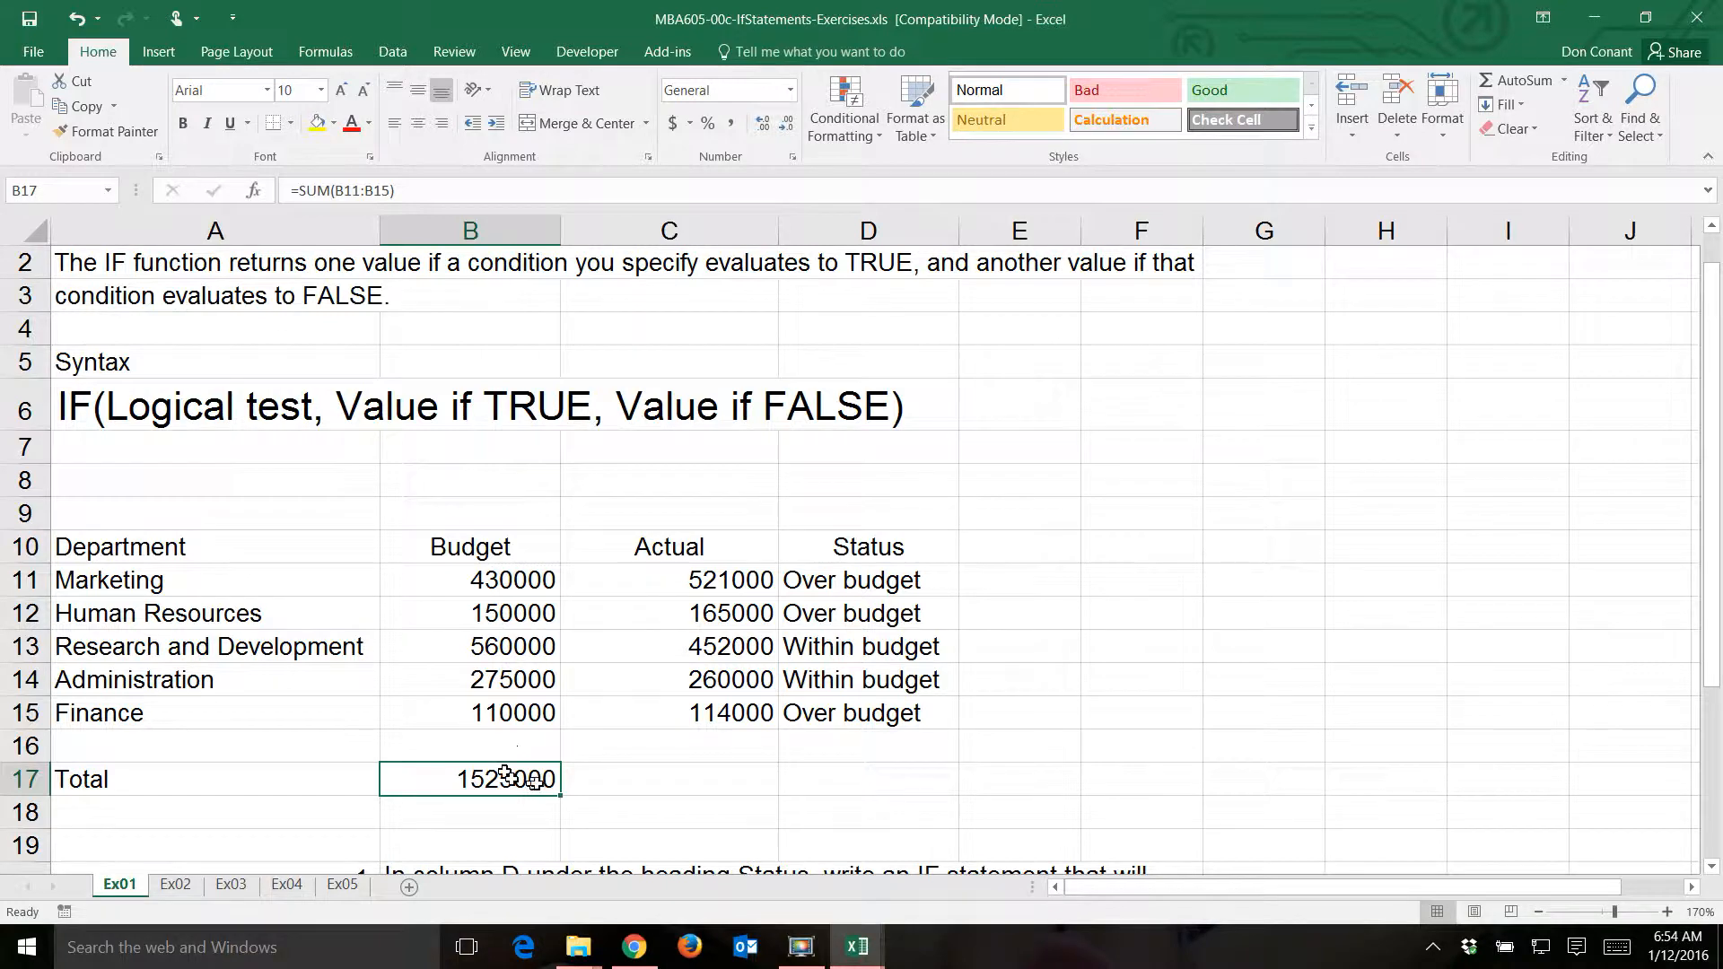
{"action": "left_click_drag", "start_coordinate": [566, 794], "coordinate": [772, 796]}
{"action": "left_click", "coordinate": [718, 777]}
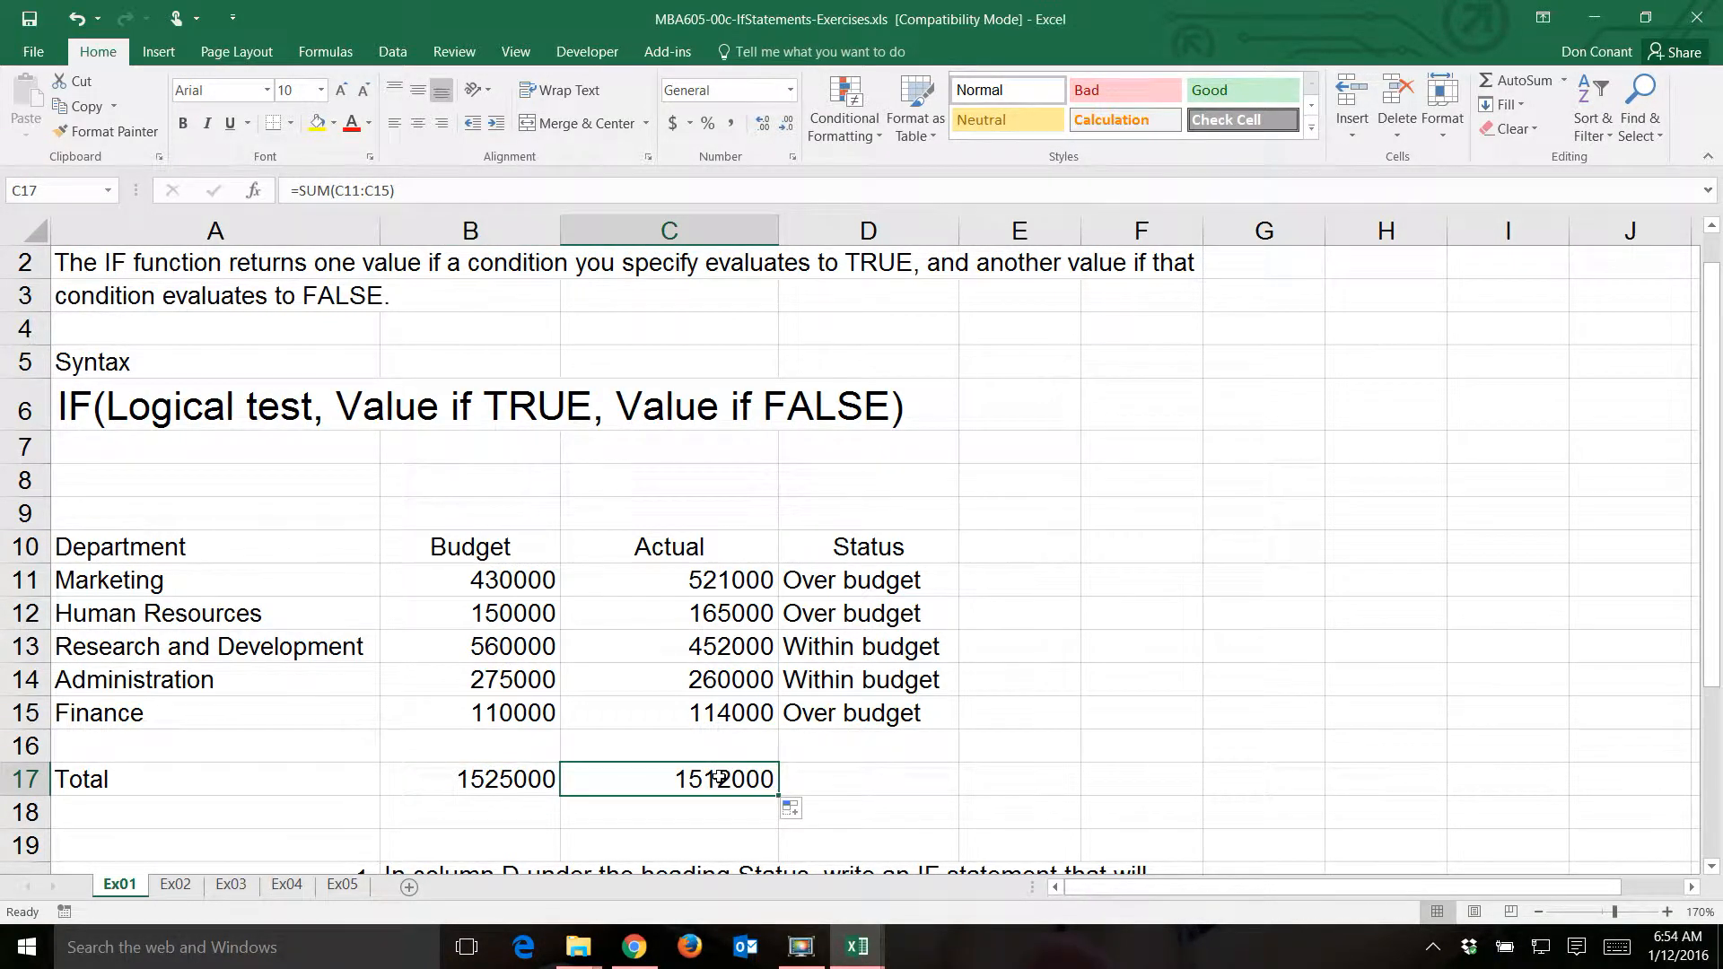
{"action": "key", "text": "F2"}
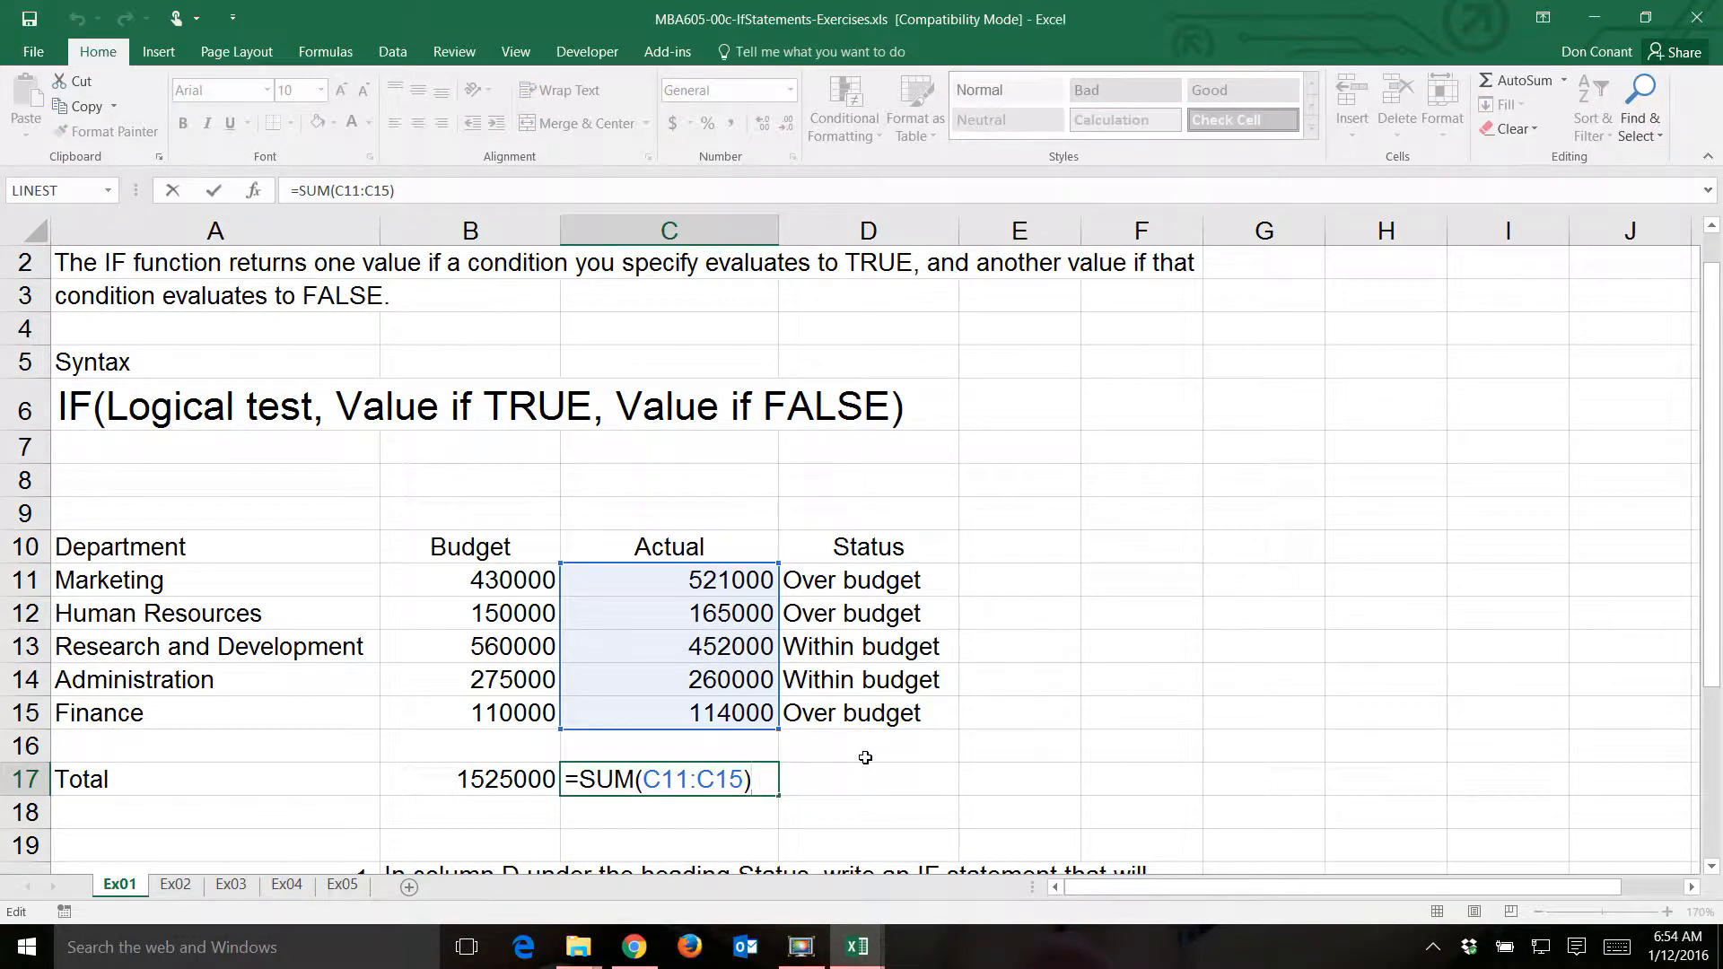
{"action": "key", "text": "Return"}
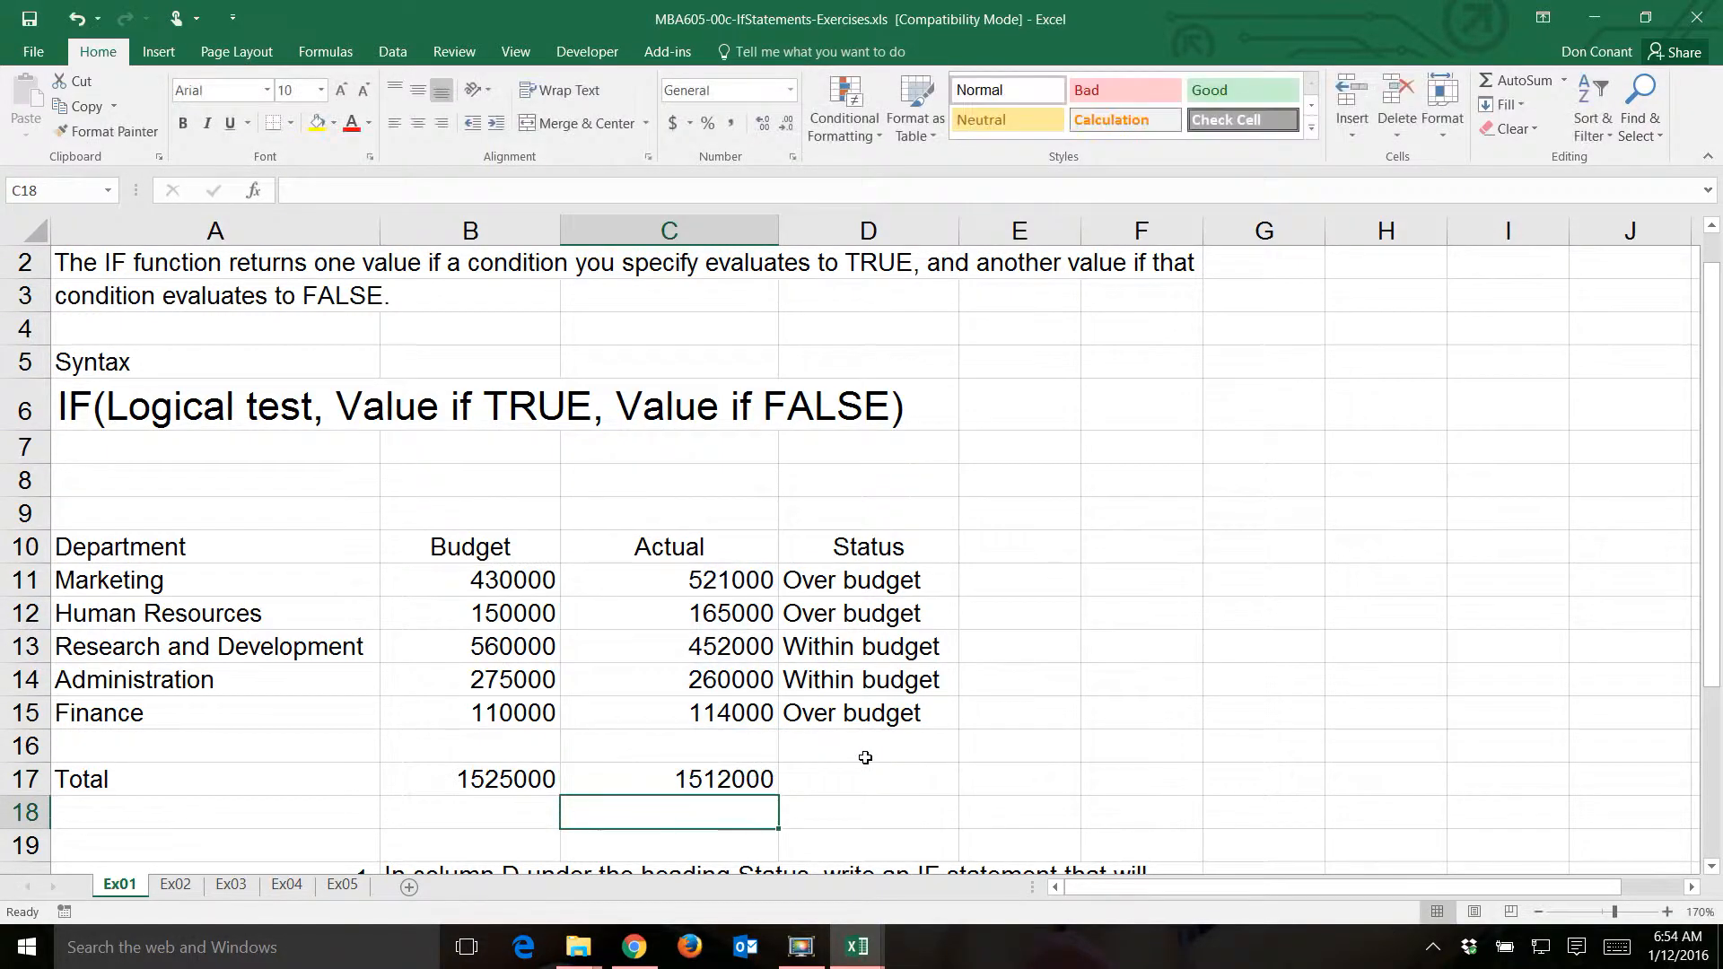
- Copy the Finance status formula from D15 to D17 in the Total row and clear the copy selection
{"action": "left_click", "coordinate": [880, 714]}
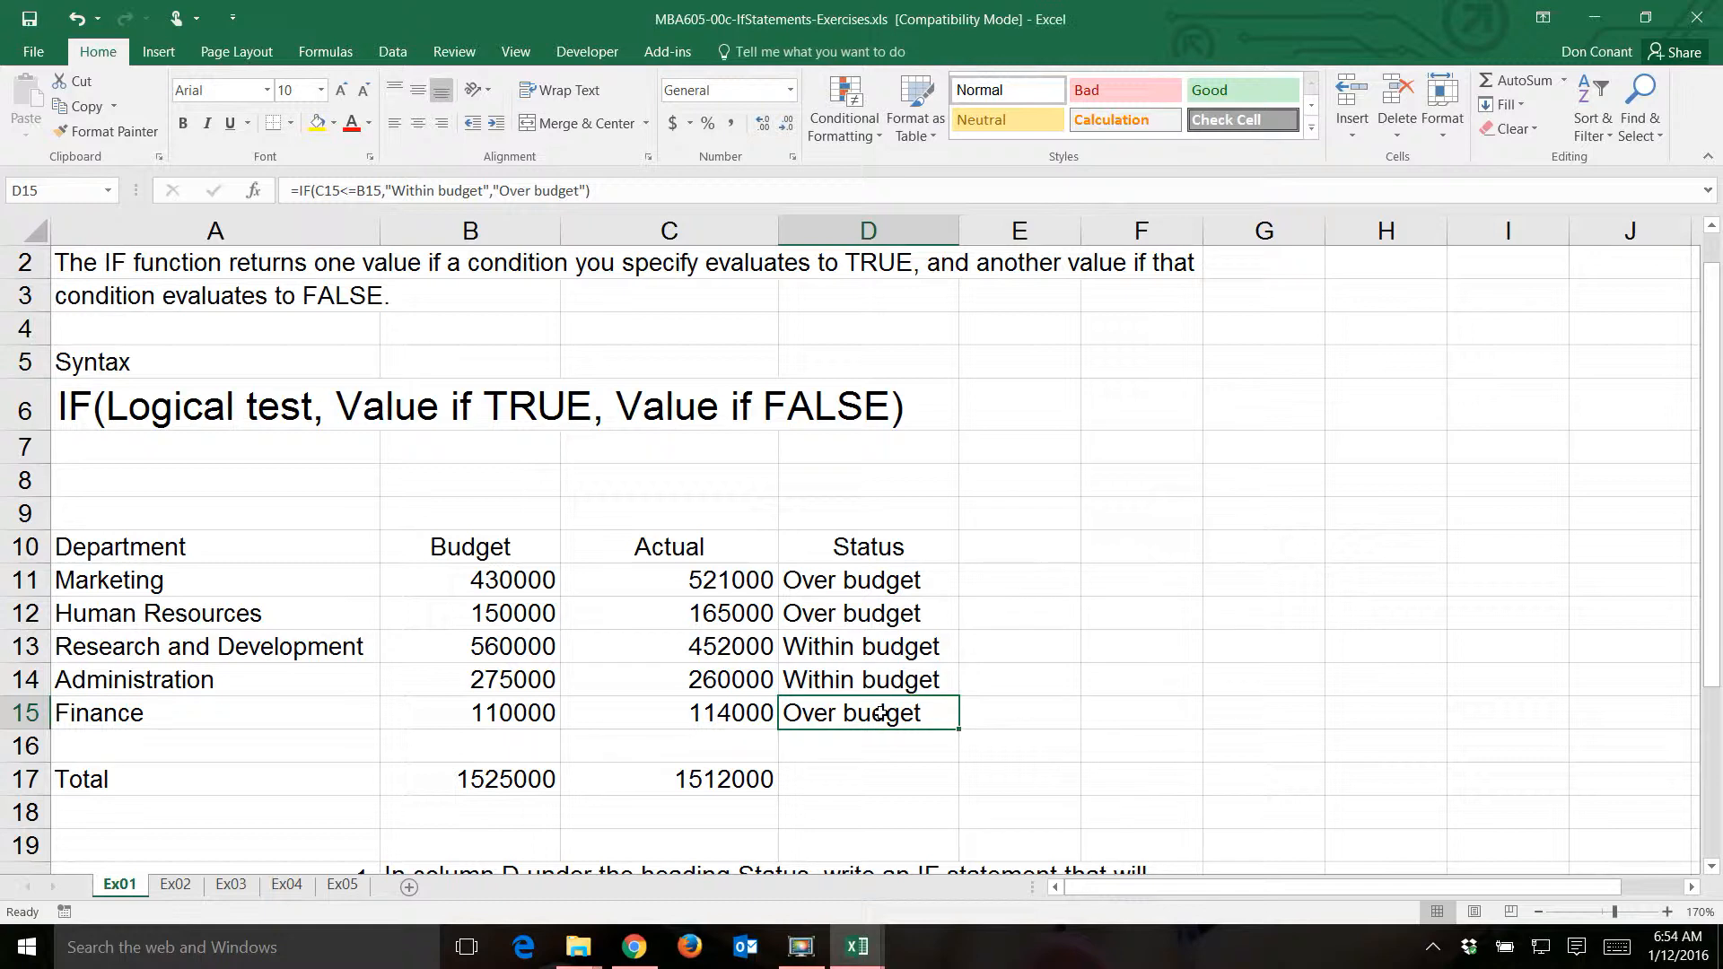
{"action": "key", "text": "ctrl+c"}
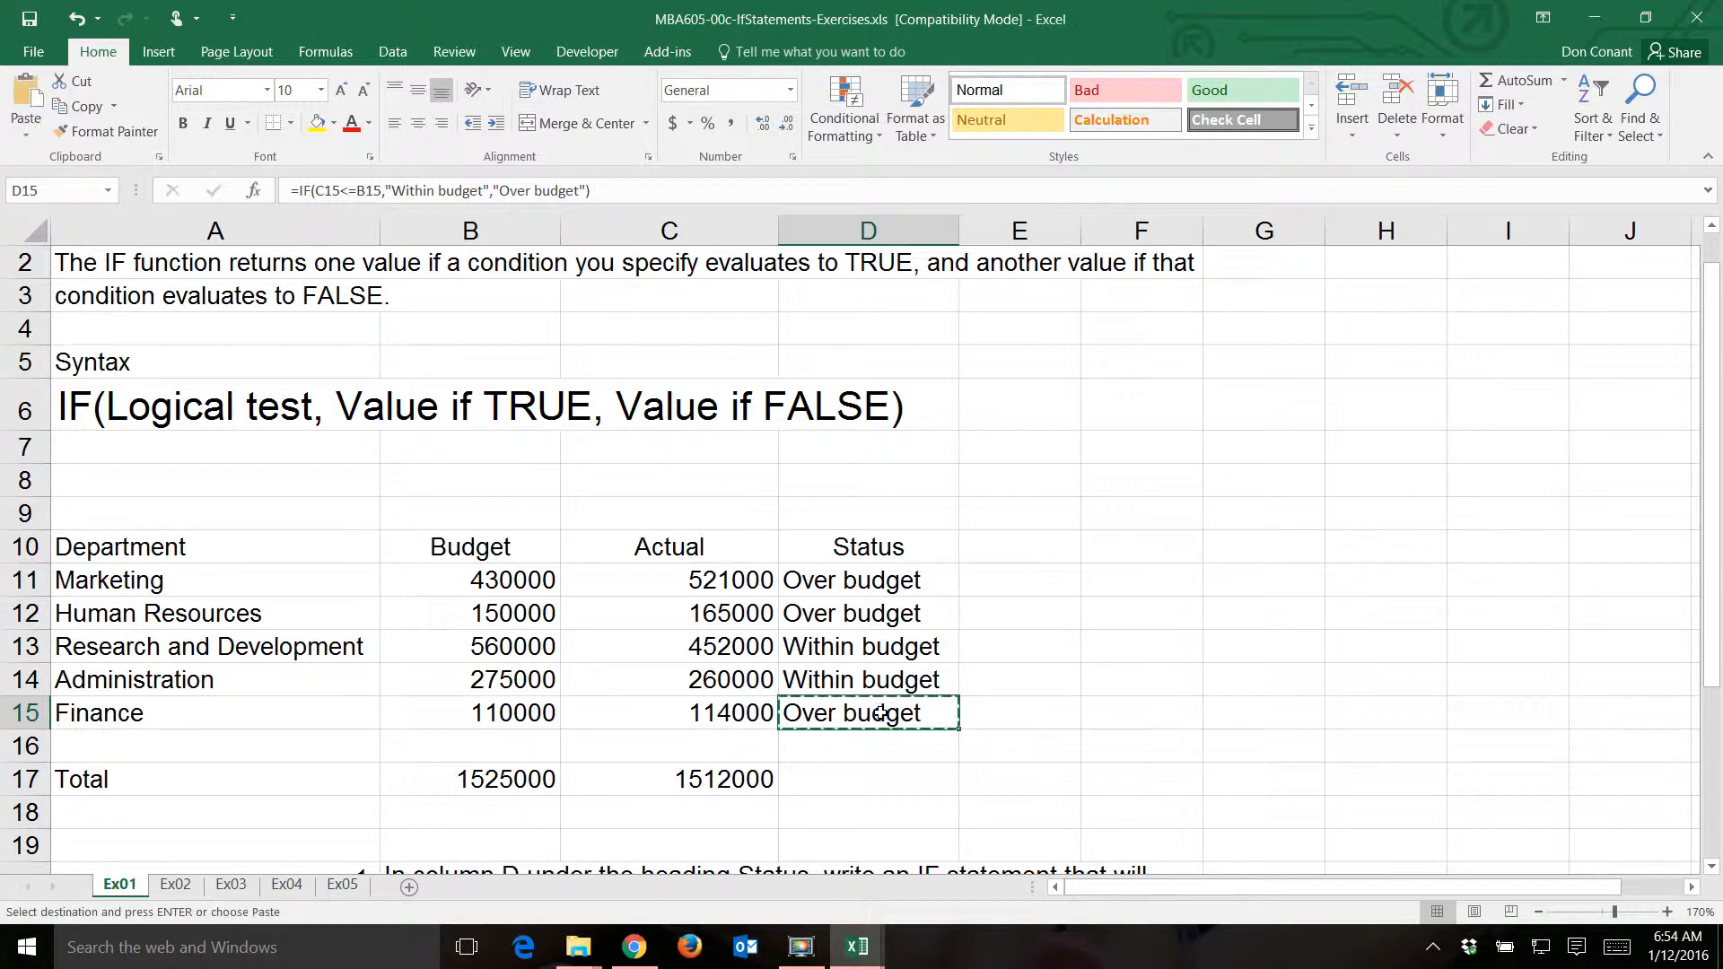
{"action": "left_click", "coordinate": [855, 774]}
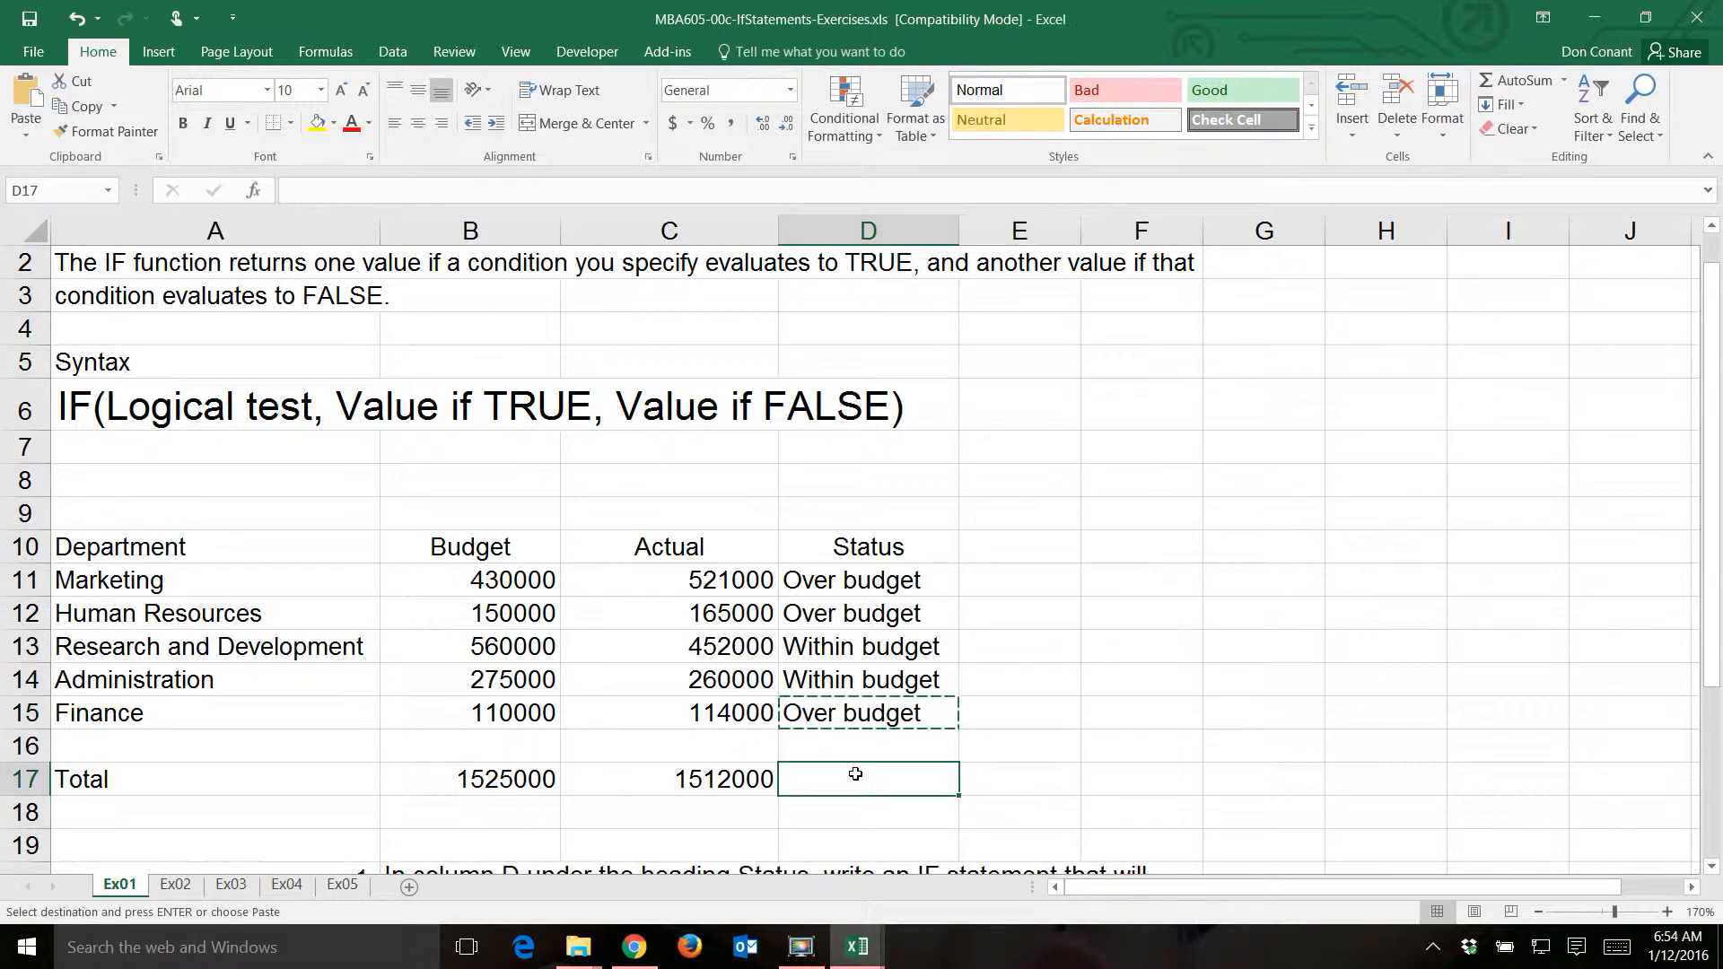
{"action": "key", "text": "ctrl+v"}
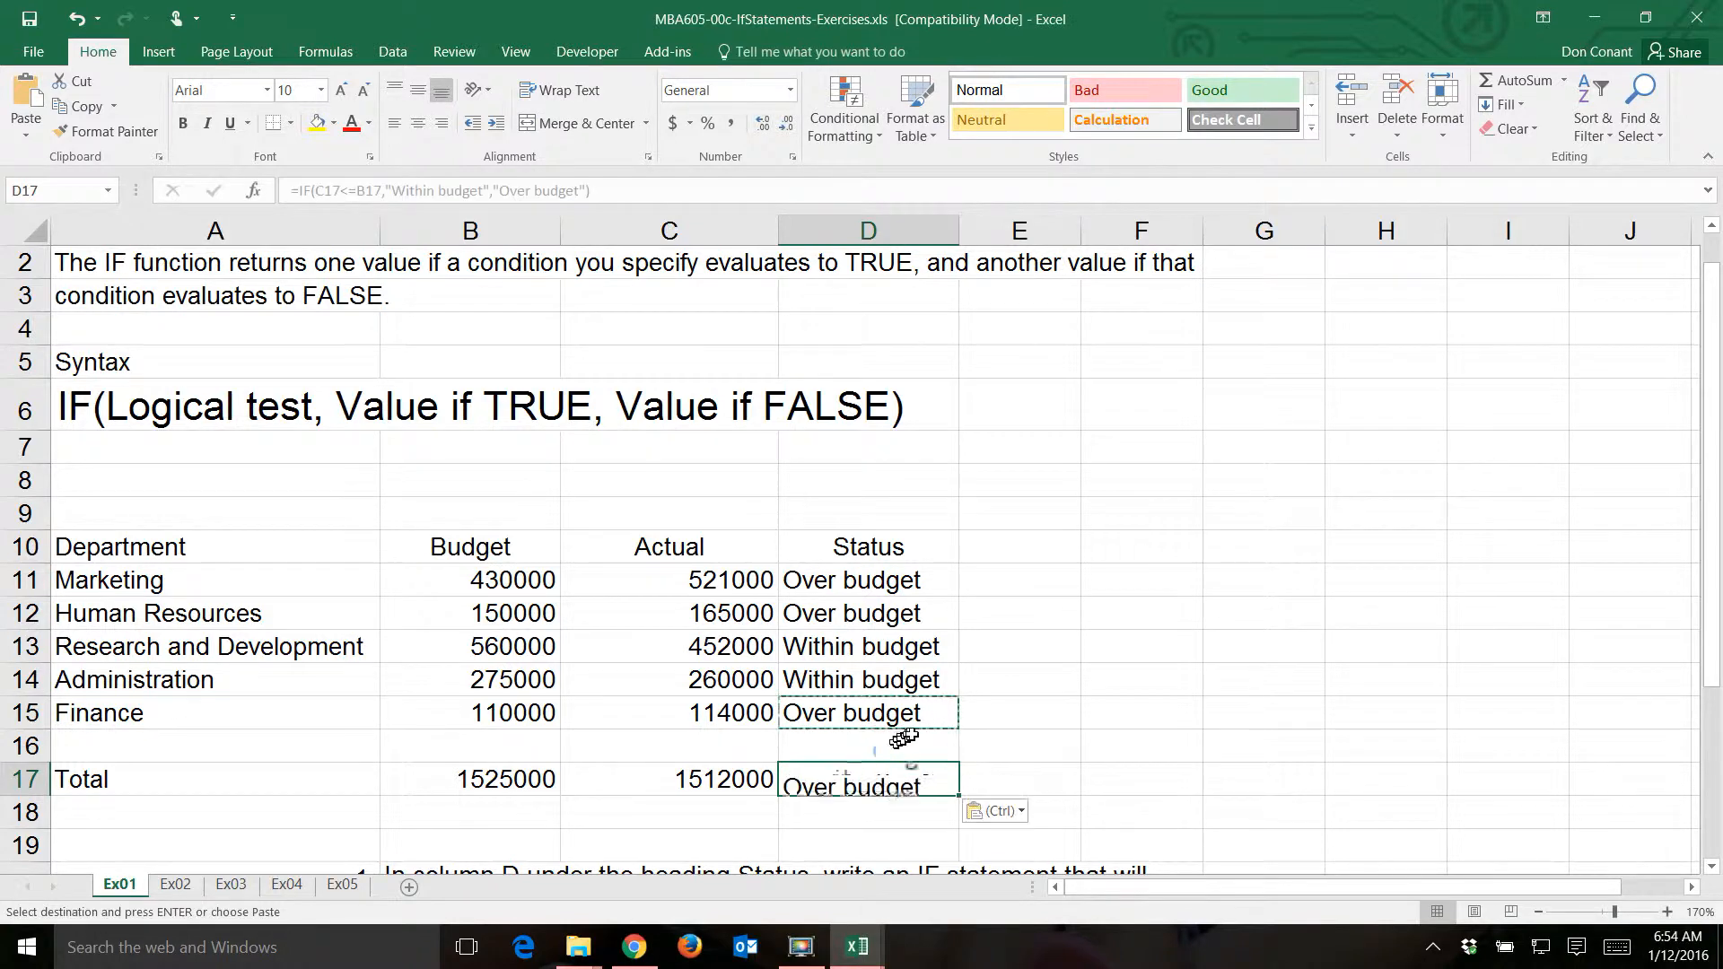
{"action": "left_click", "coordinate": [912, 734]}
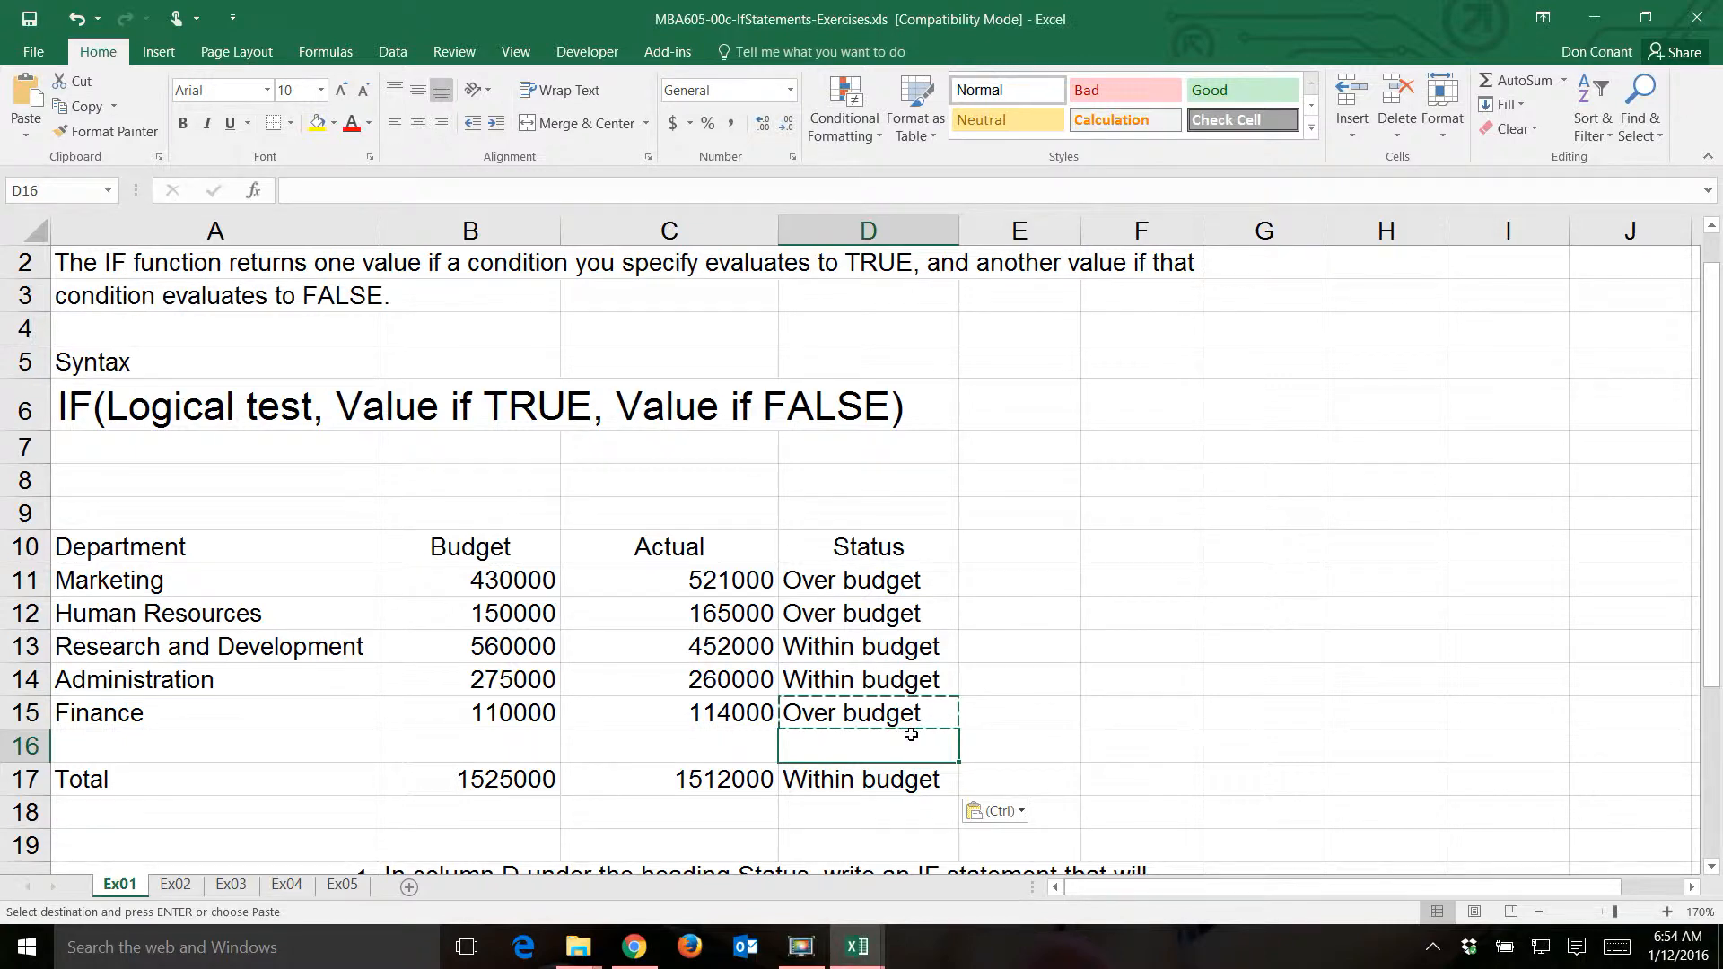
{"action": "scroll", "coordinate": [912, 734], "scroll_direction": "up", "scroll_amount": 1}
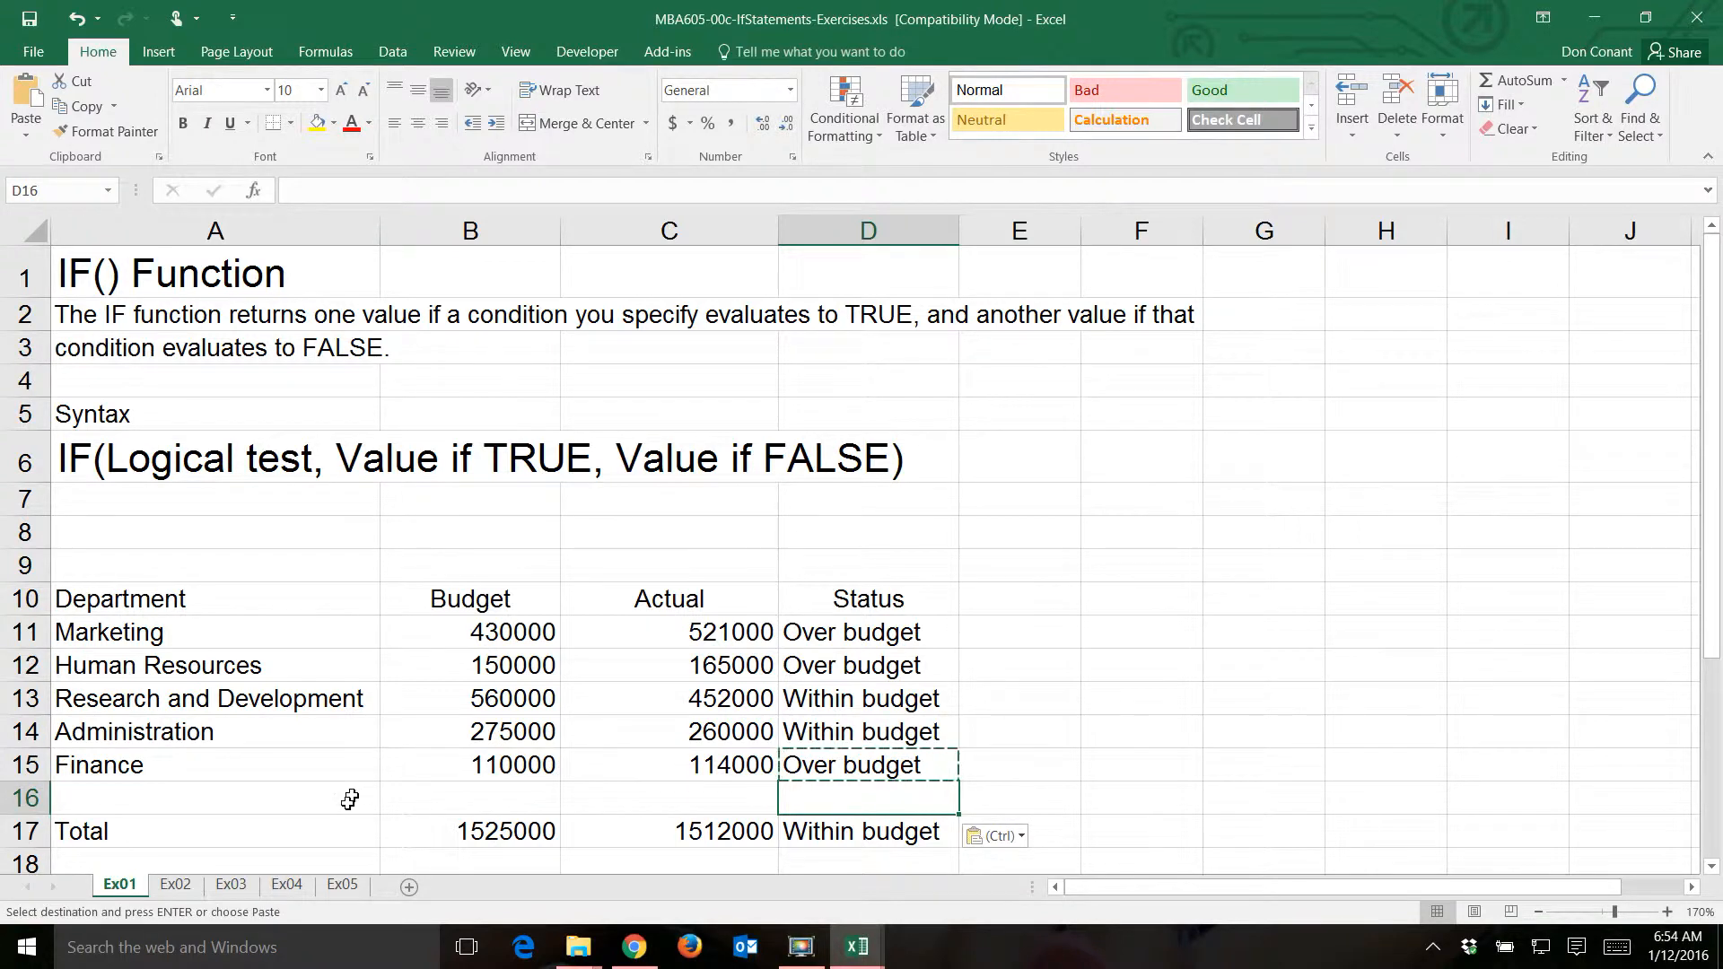
{"action": "key", "text": "Escape"}
- On sheet Ex02, start an IF formula in Cost cell B11 with the logical test A11<=1000
{"action": "left_click", "coordinate": [176, 887]}
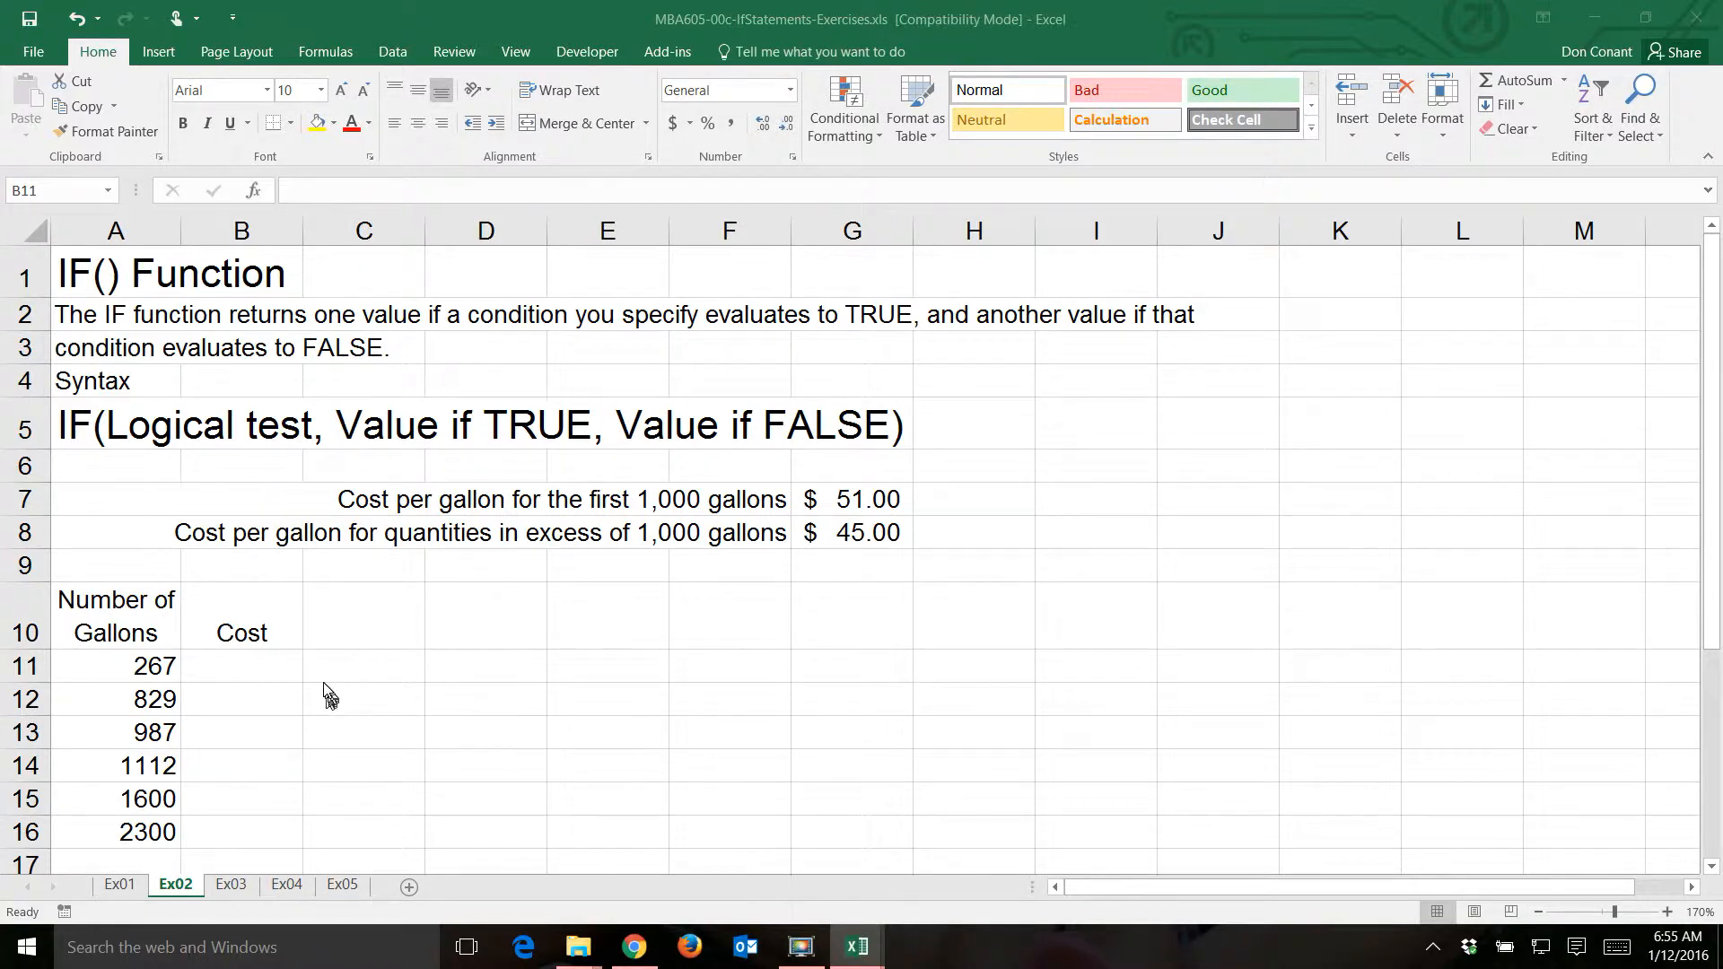
{"action": "left_click", "coordinate": [275, 669]}
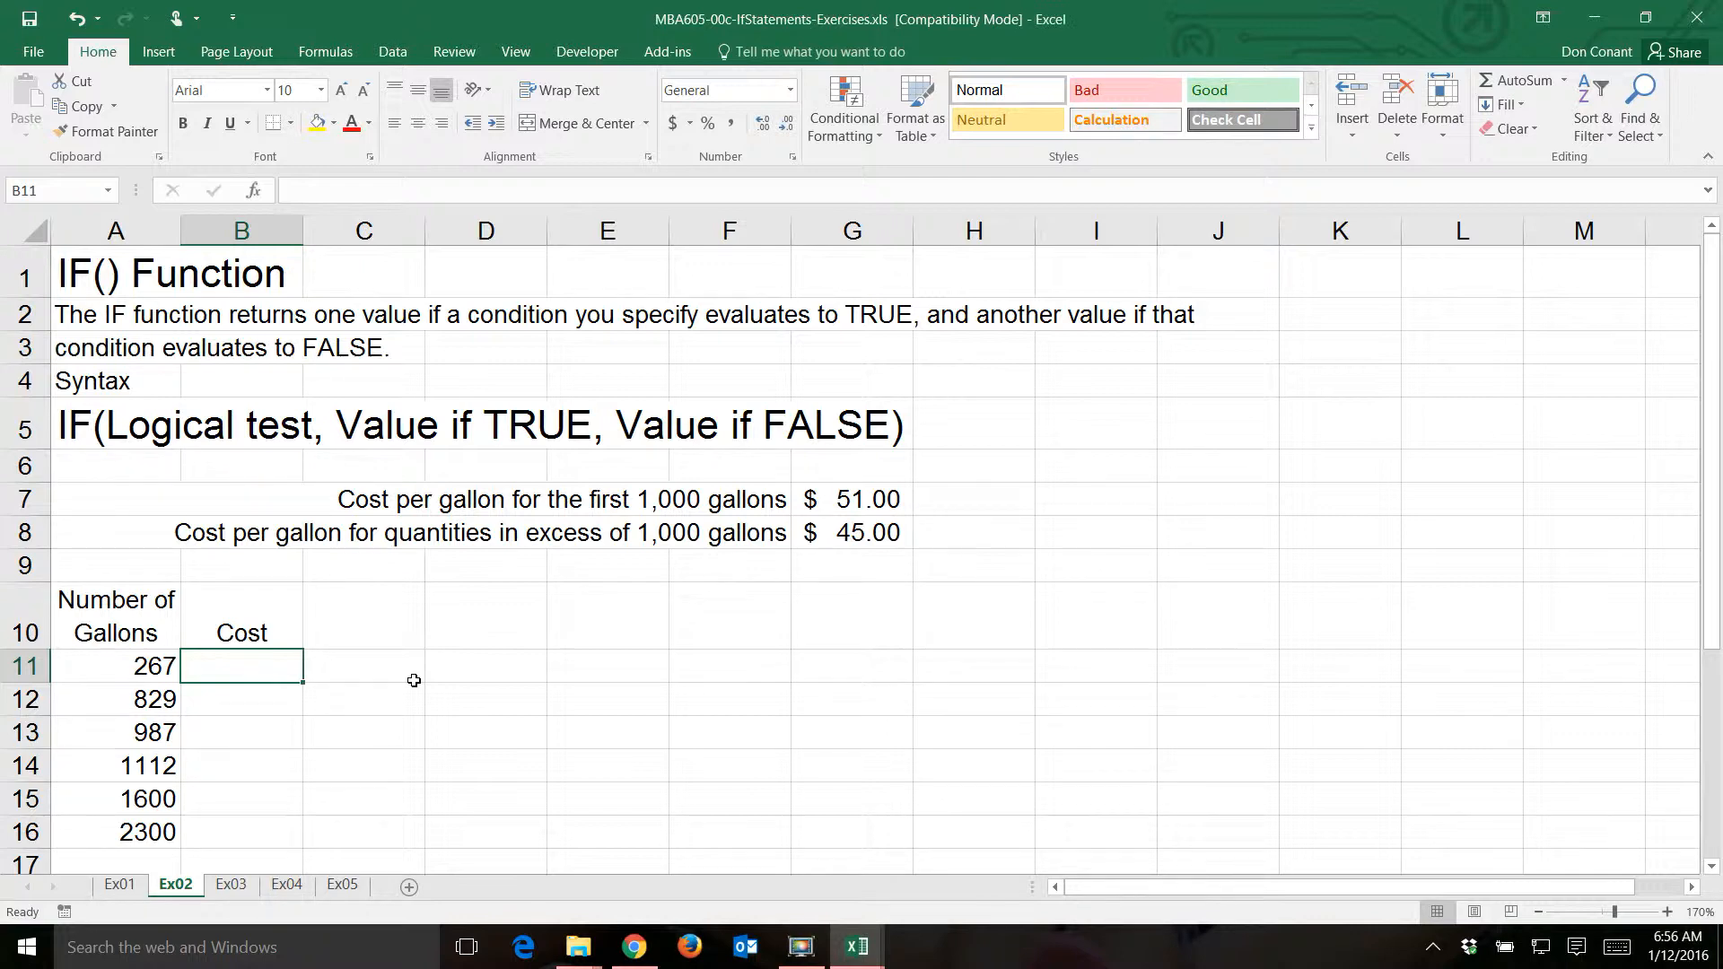
{"action": "type", "text": "=if"}
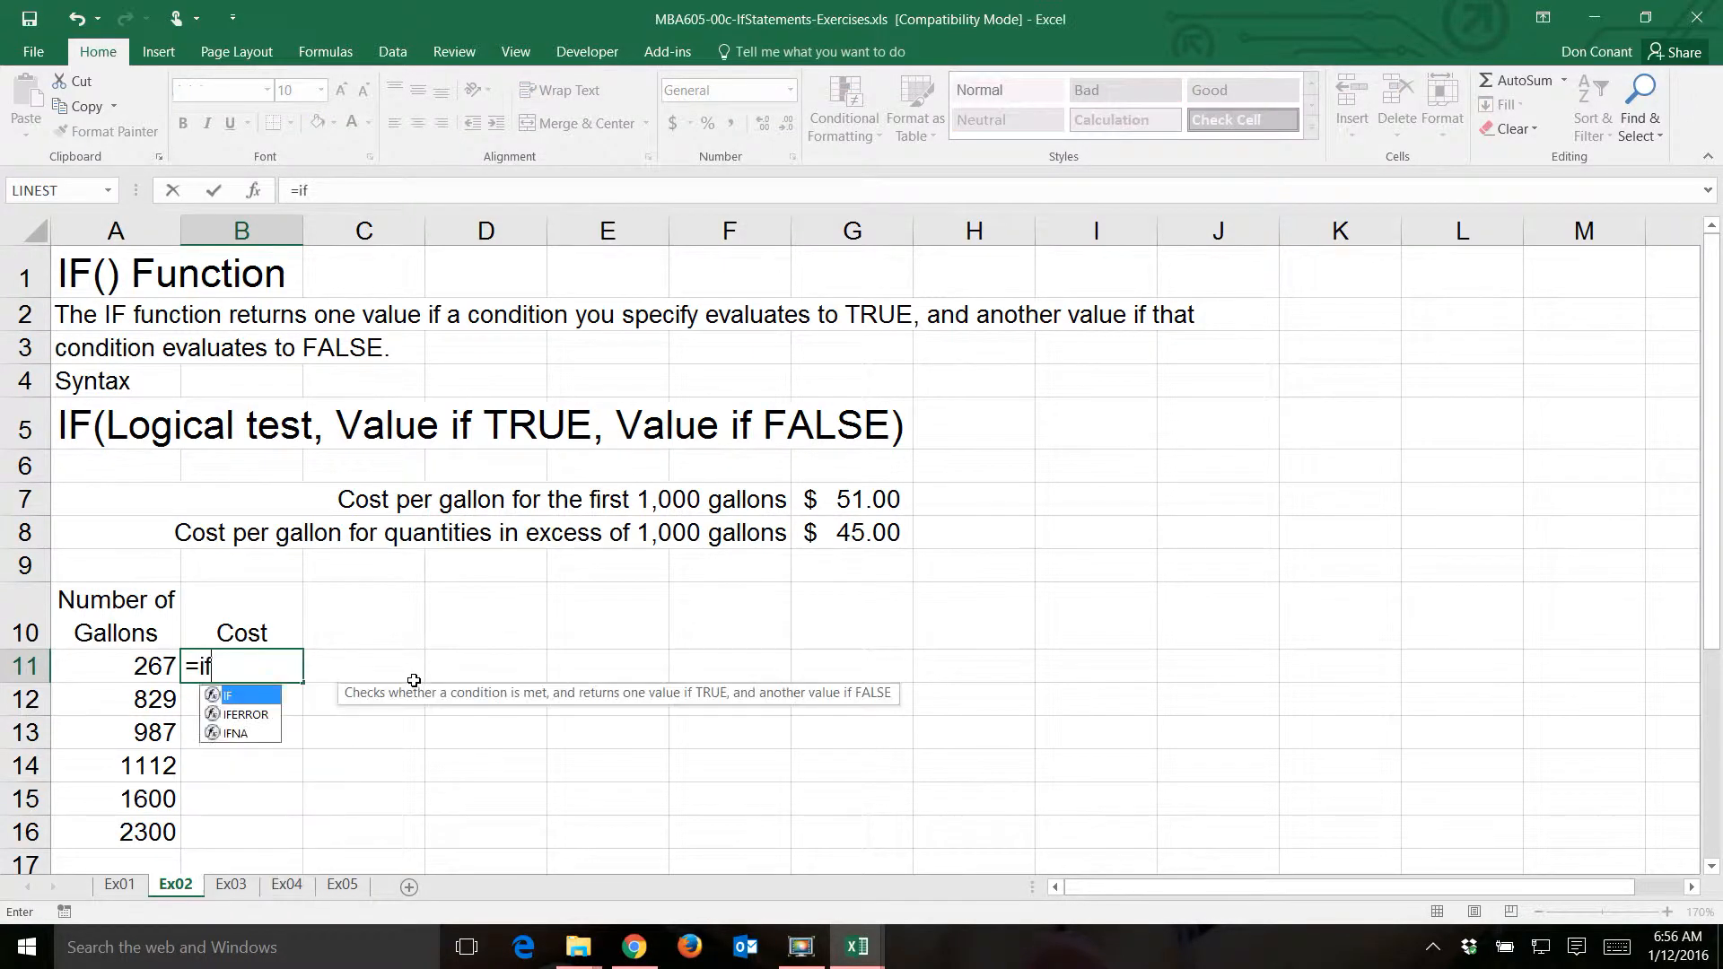
{"action": "type", "text": "("}
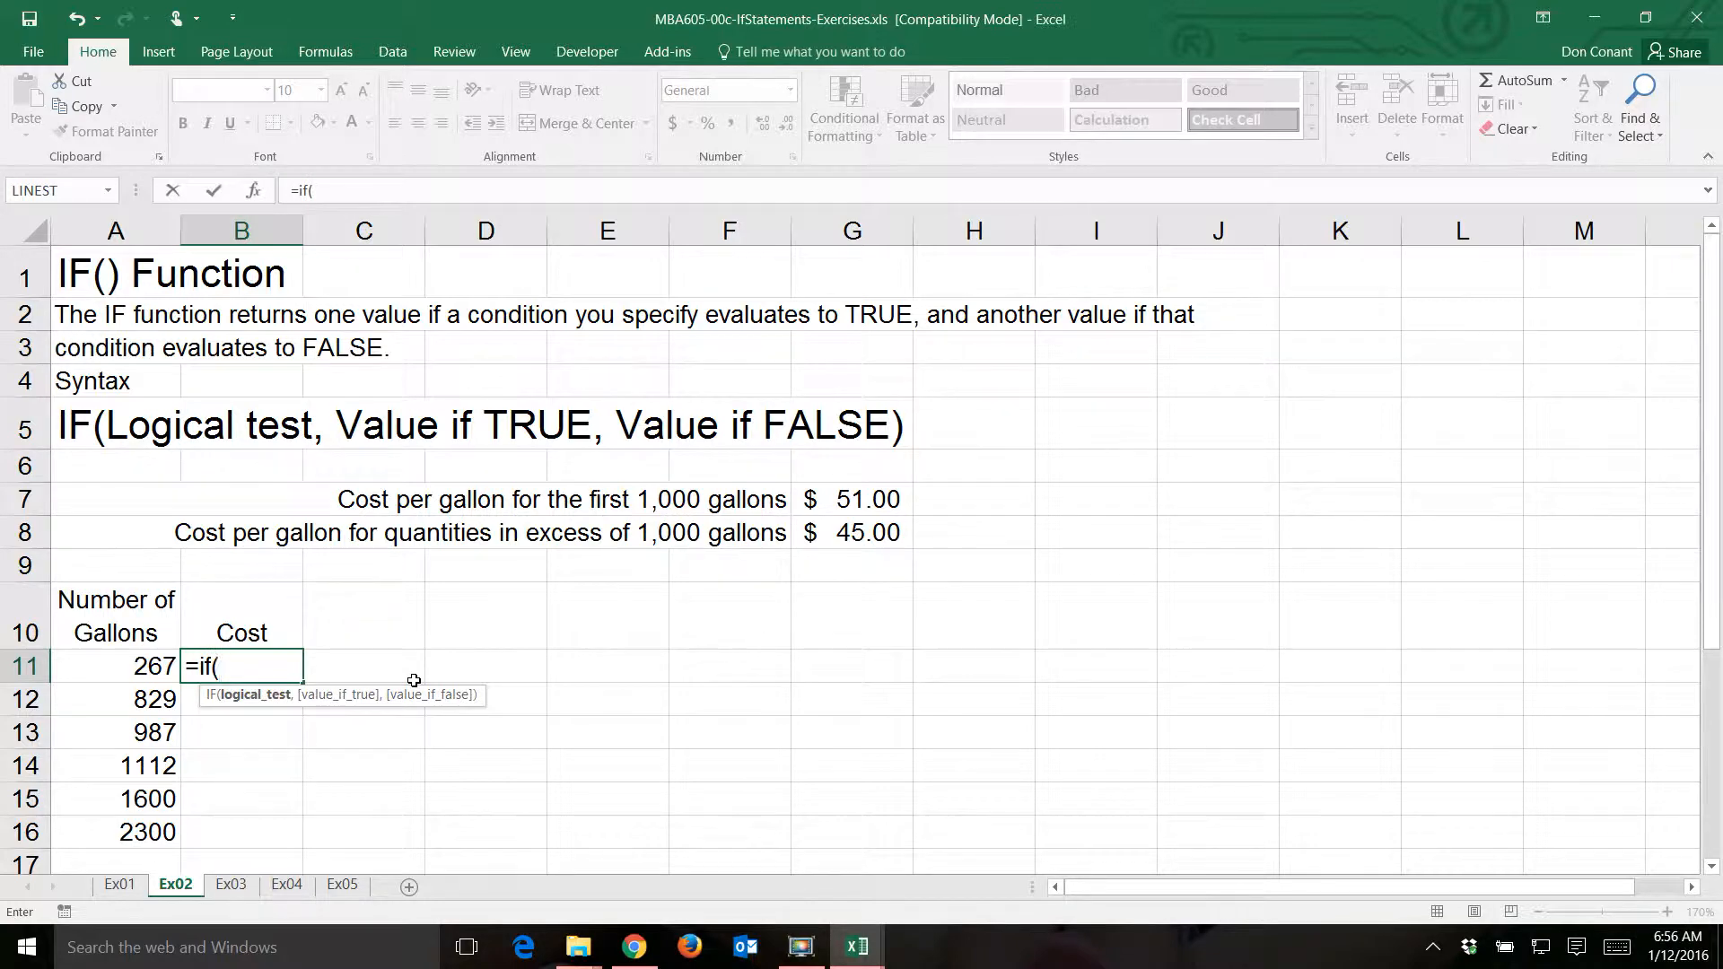
{"action": "left_click", "coordinate": [139, 666]}
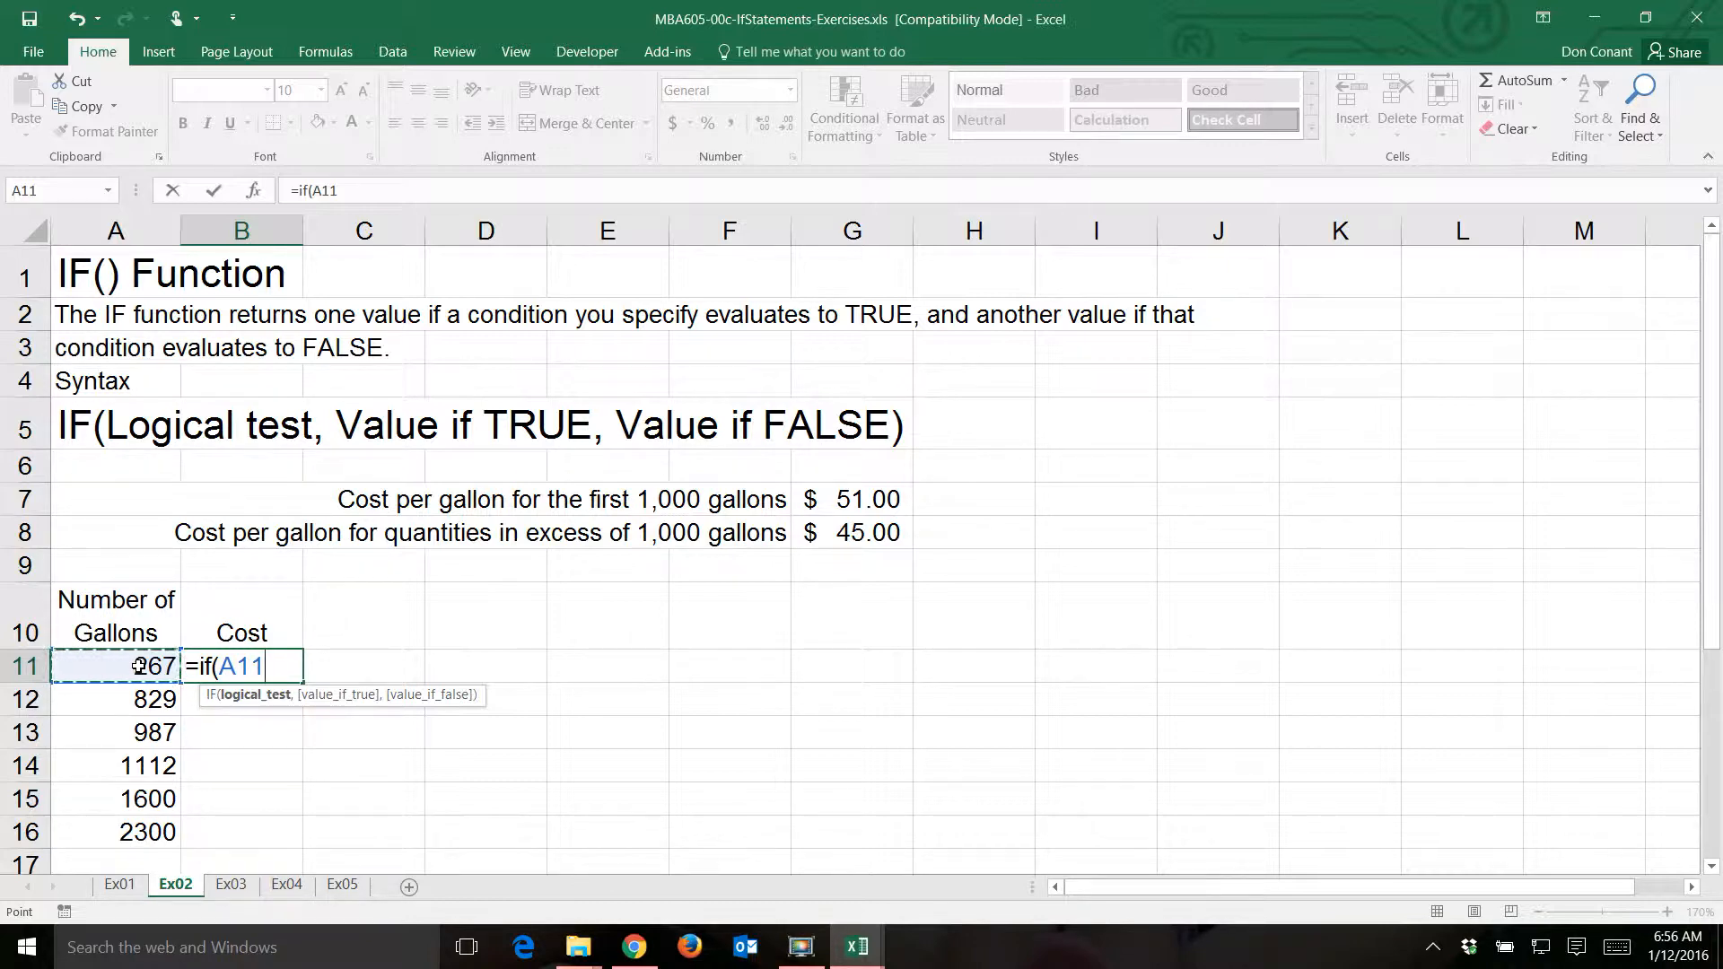
{"action": "type", "text": "<=1000,"}
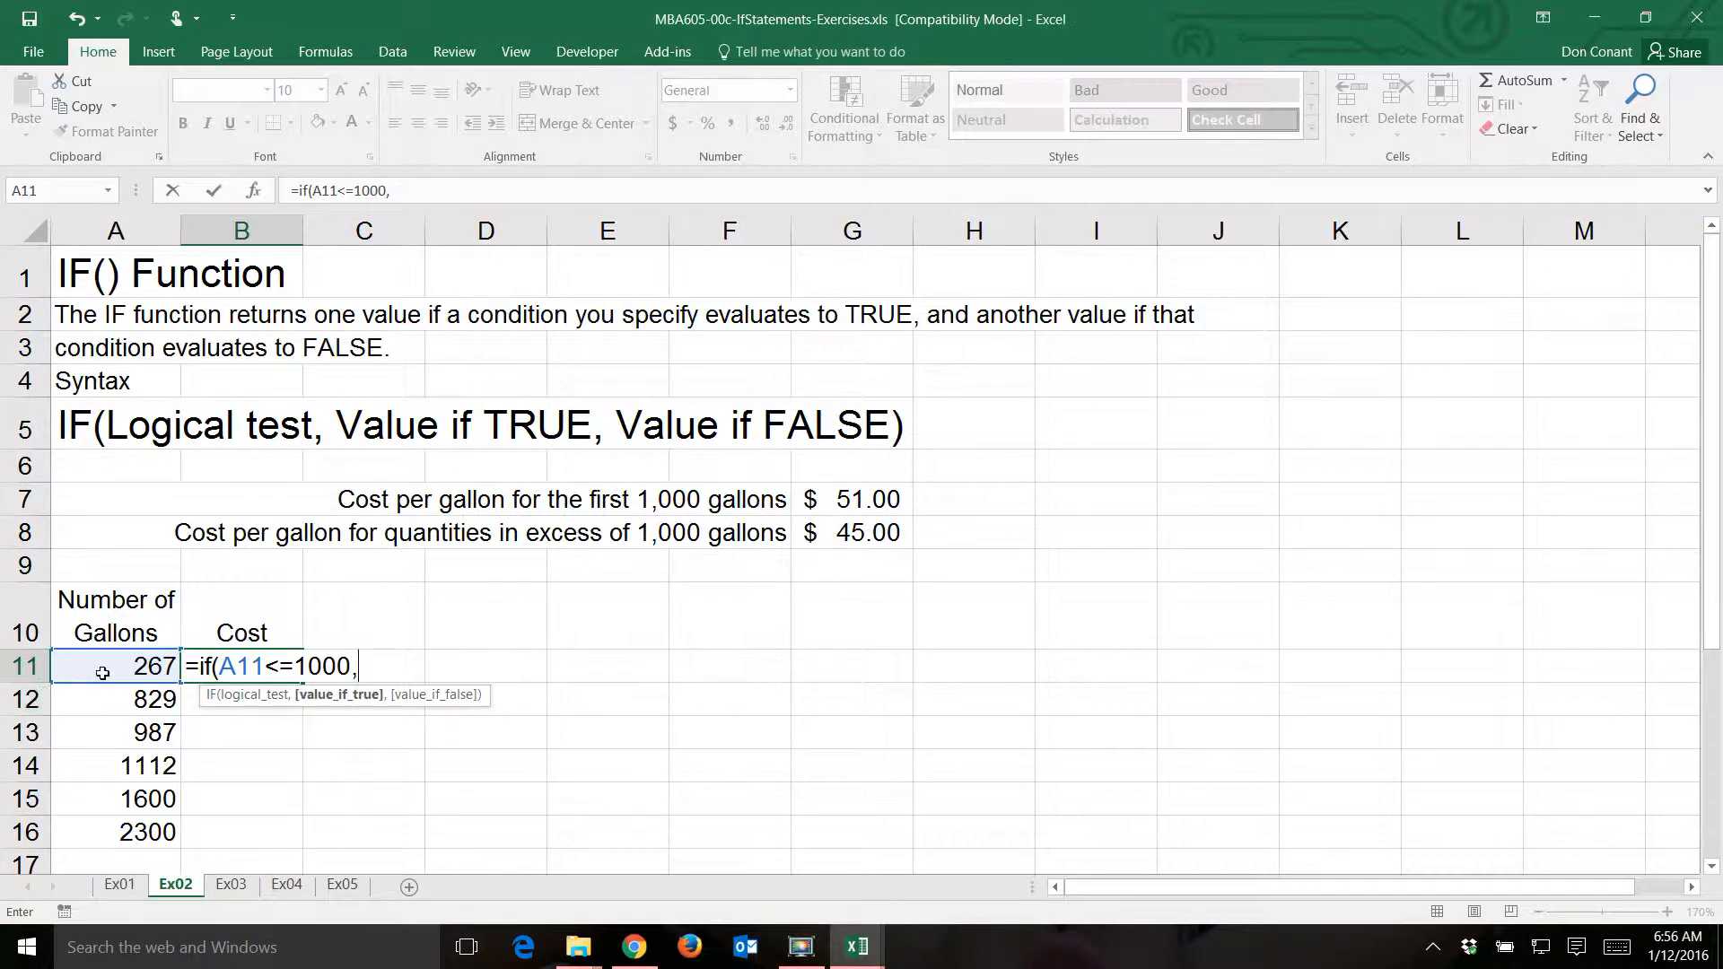
- Enter A11*$G$7 as the value if true in the B11 formula, with the rate cell as an absolute reference
{"action": "left_click", "coordinate": [106, 672]}
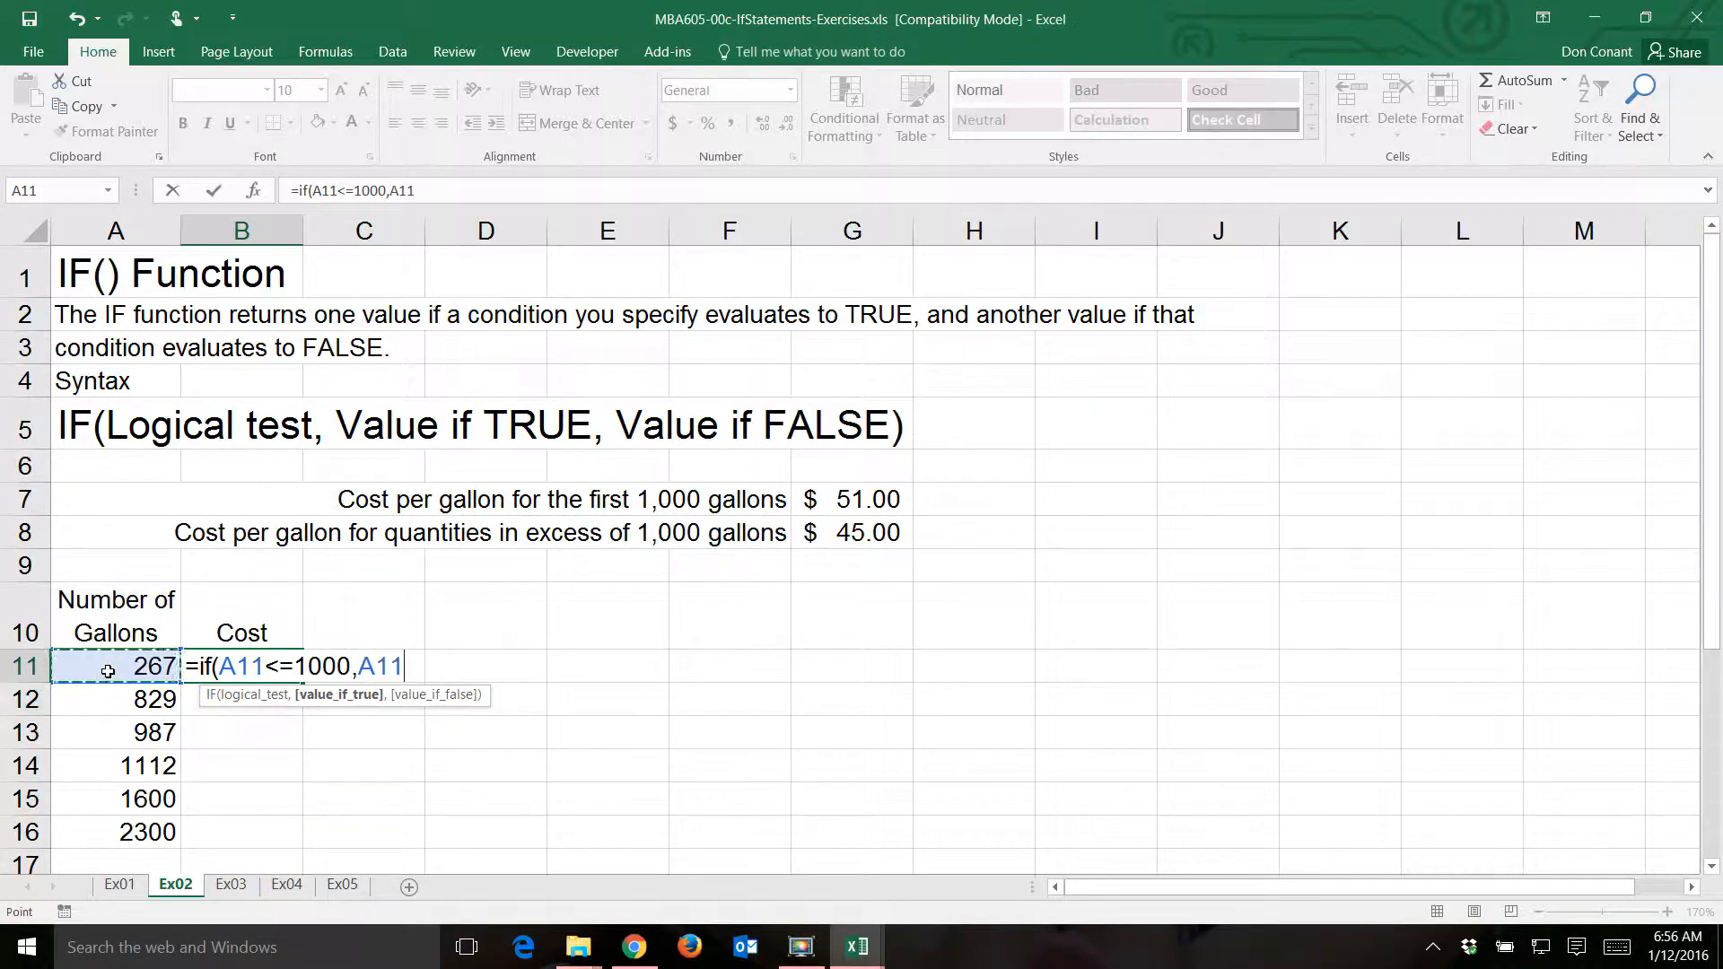
{"action": "type", "text": "*"}
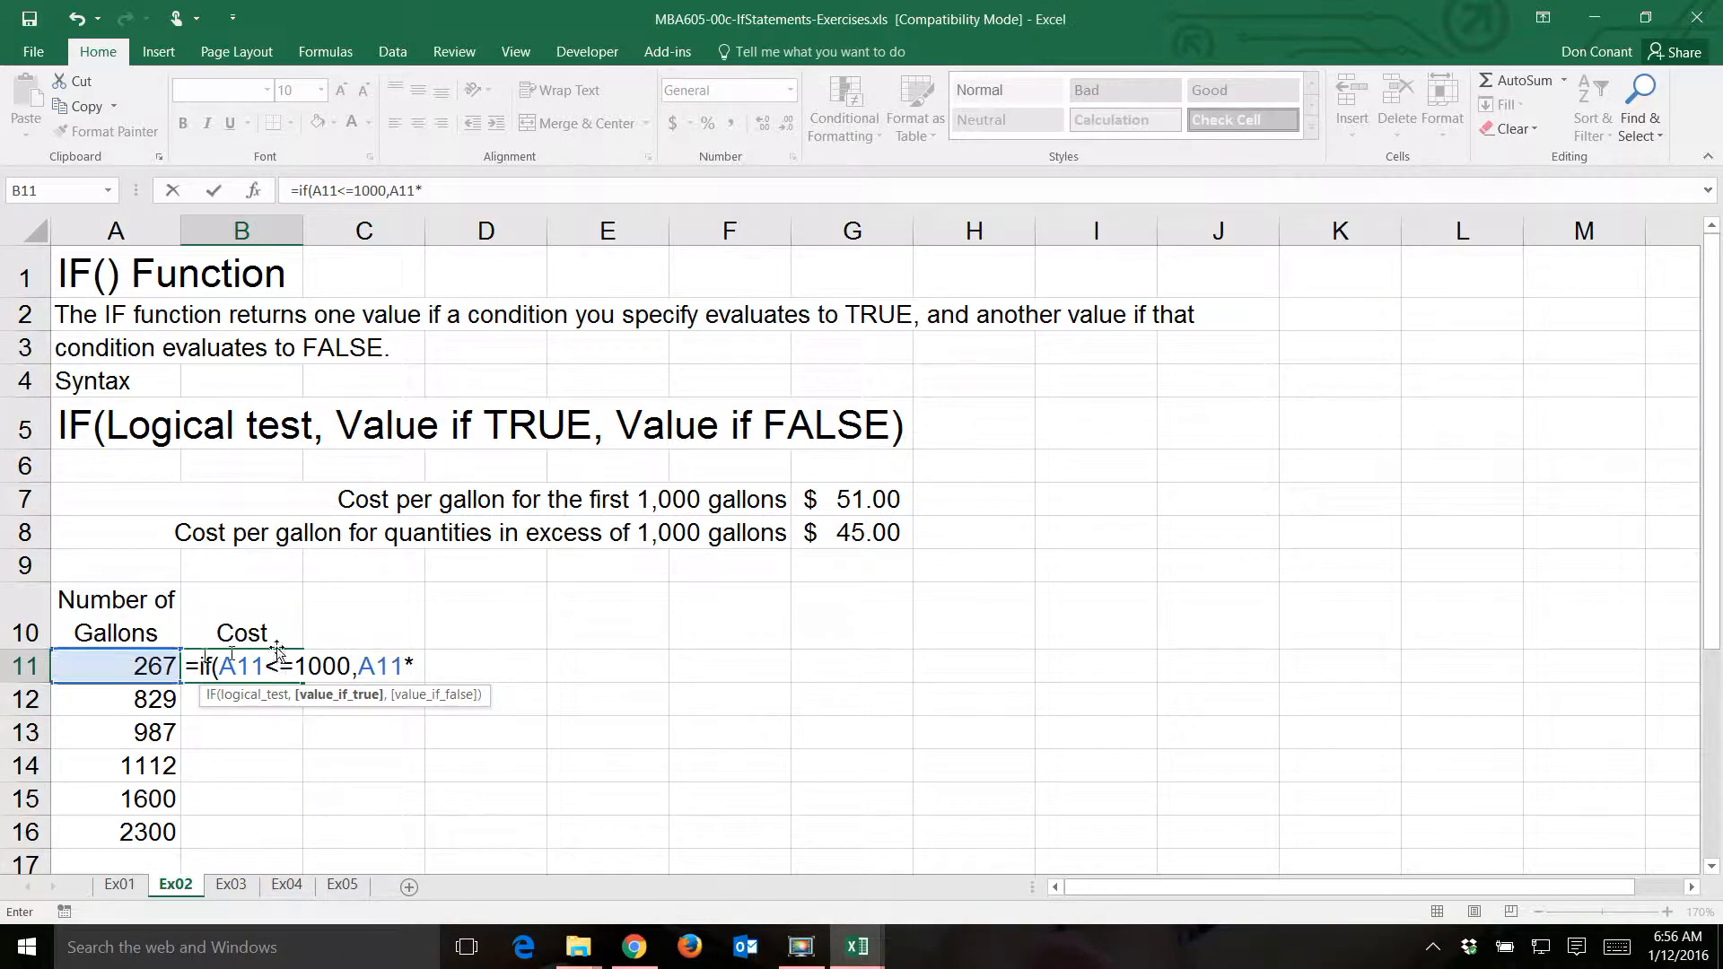
{"action": "left_click", "coordinate": [848, 500]}
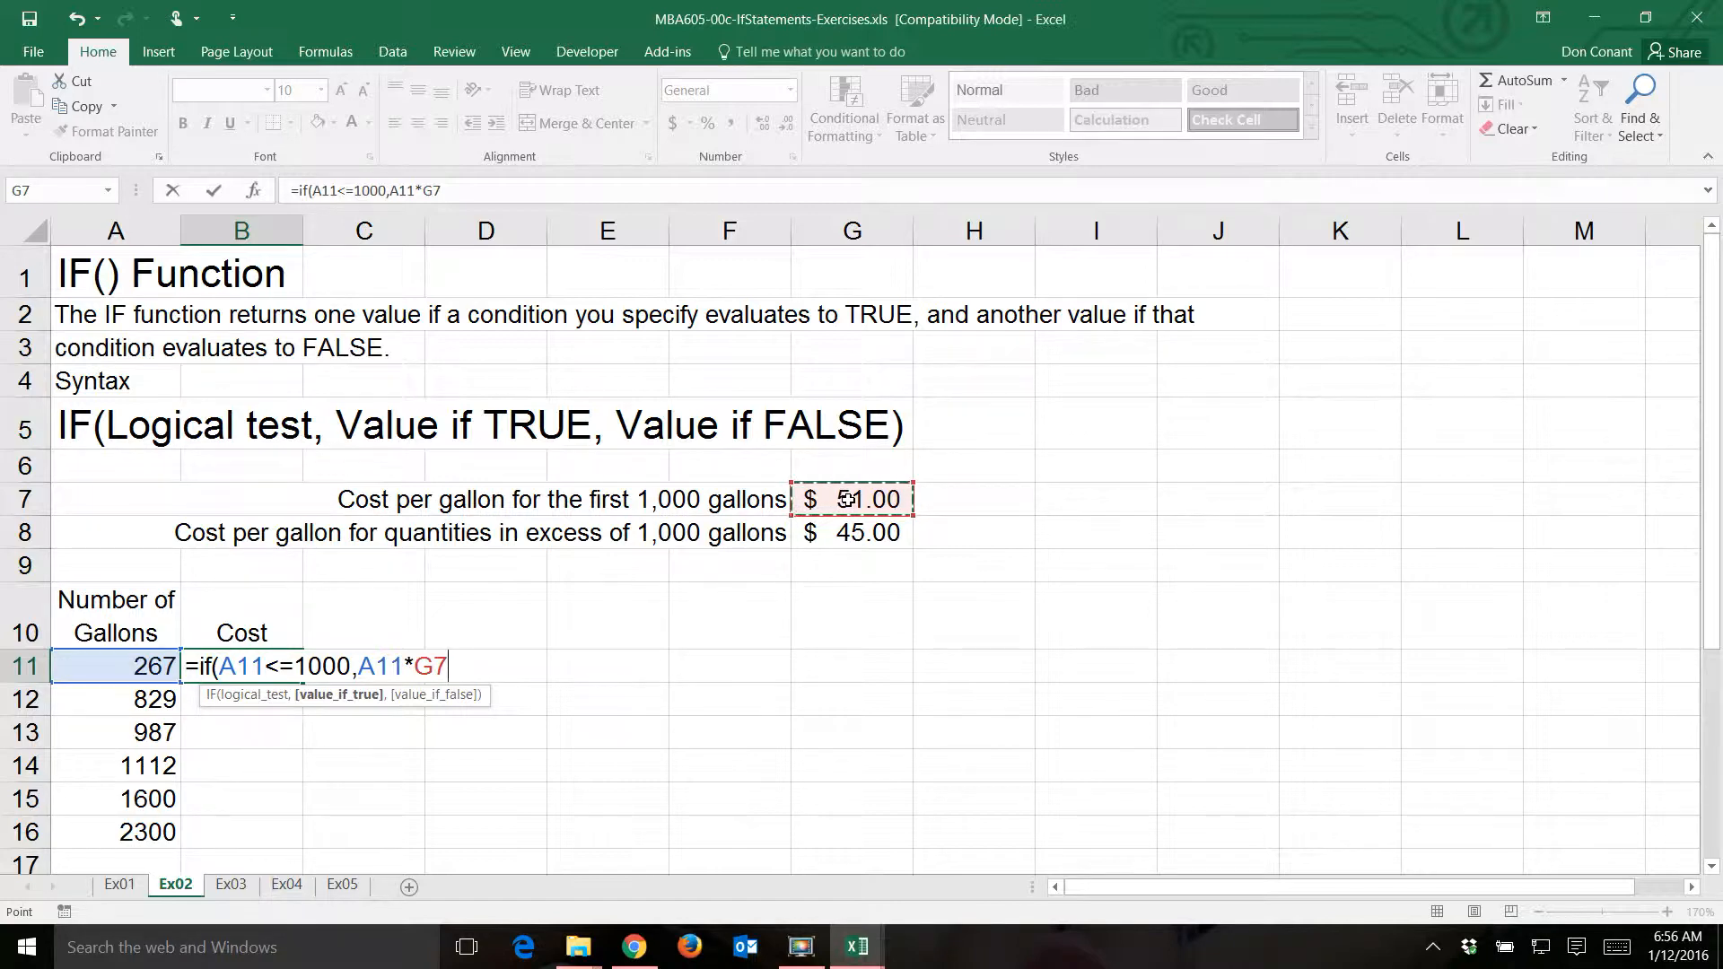
{"action": "key", "text": "F4"}
{"action": "type", "text": ","}
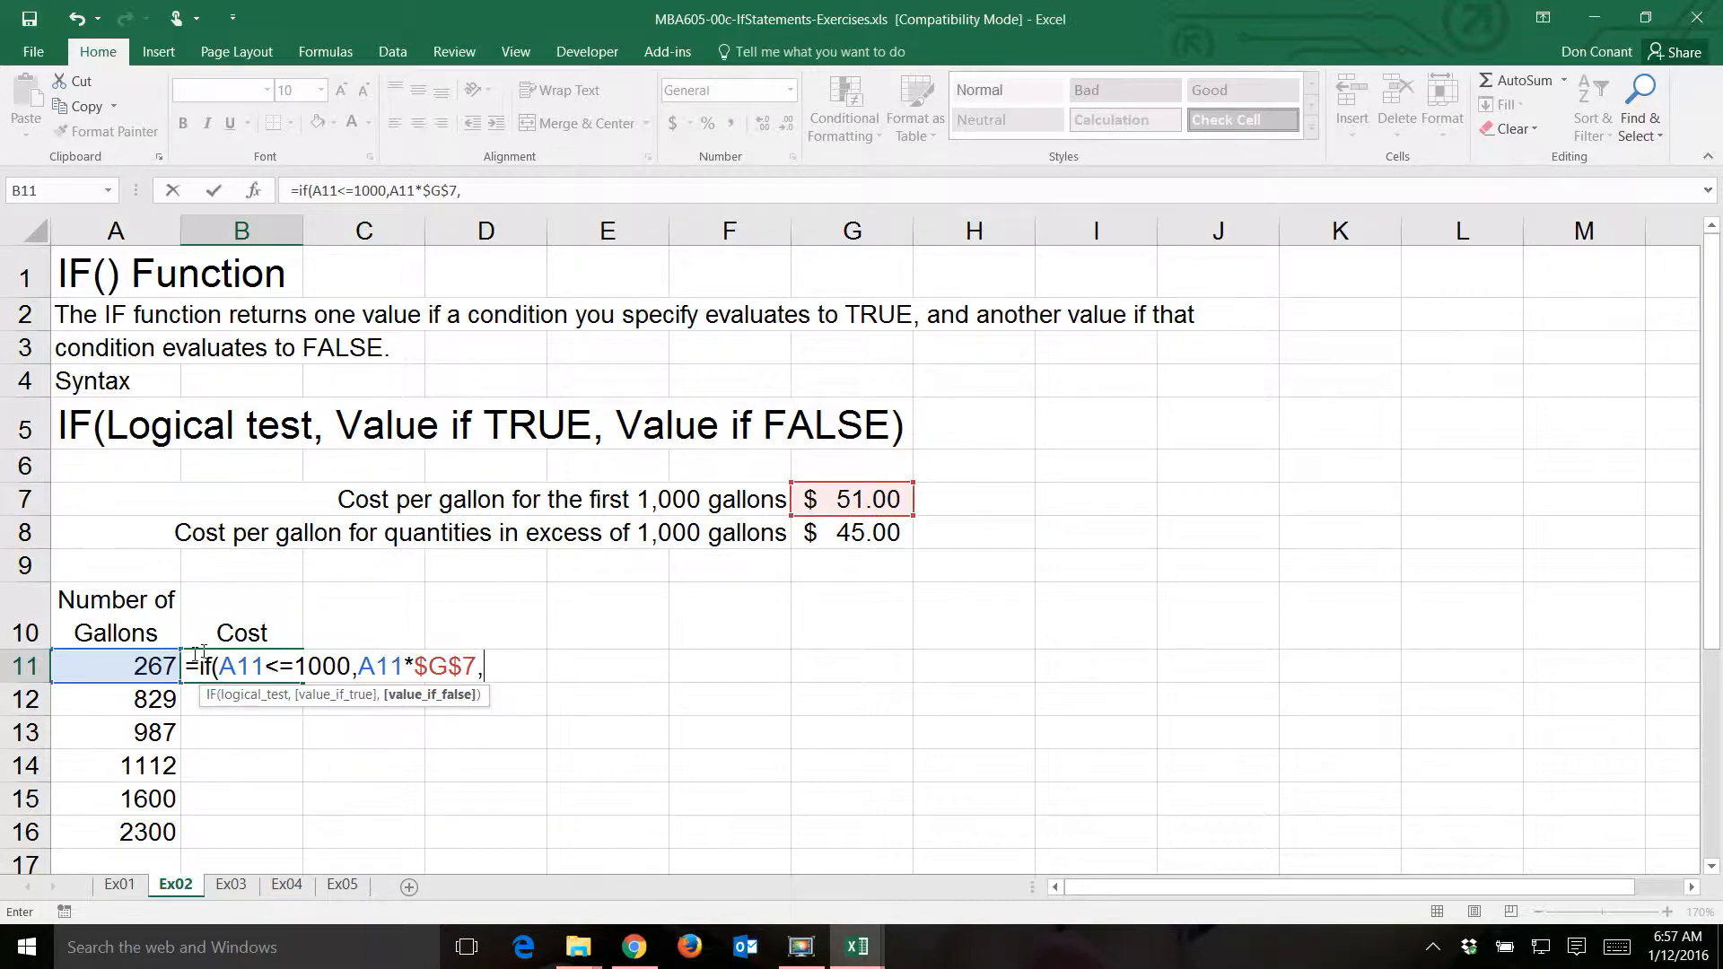
- Enter A11*$G$8 as the value if false and complete the IF formula in B11
{"action": "left_click", "coordinate": [118, 665]}
{"action": "type", "text": "*"}
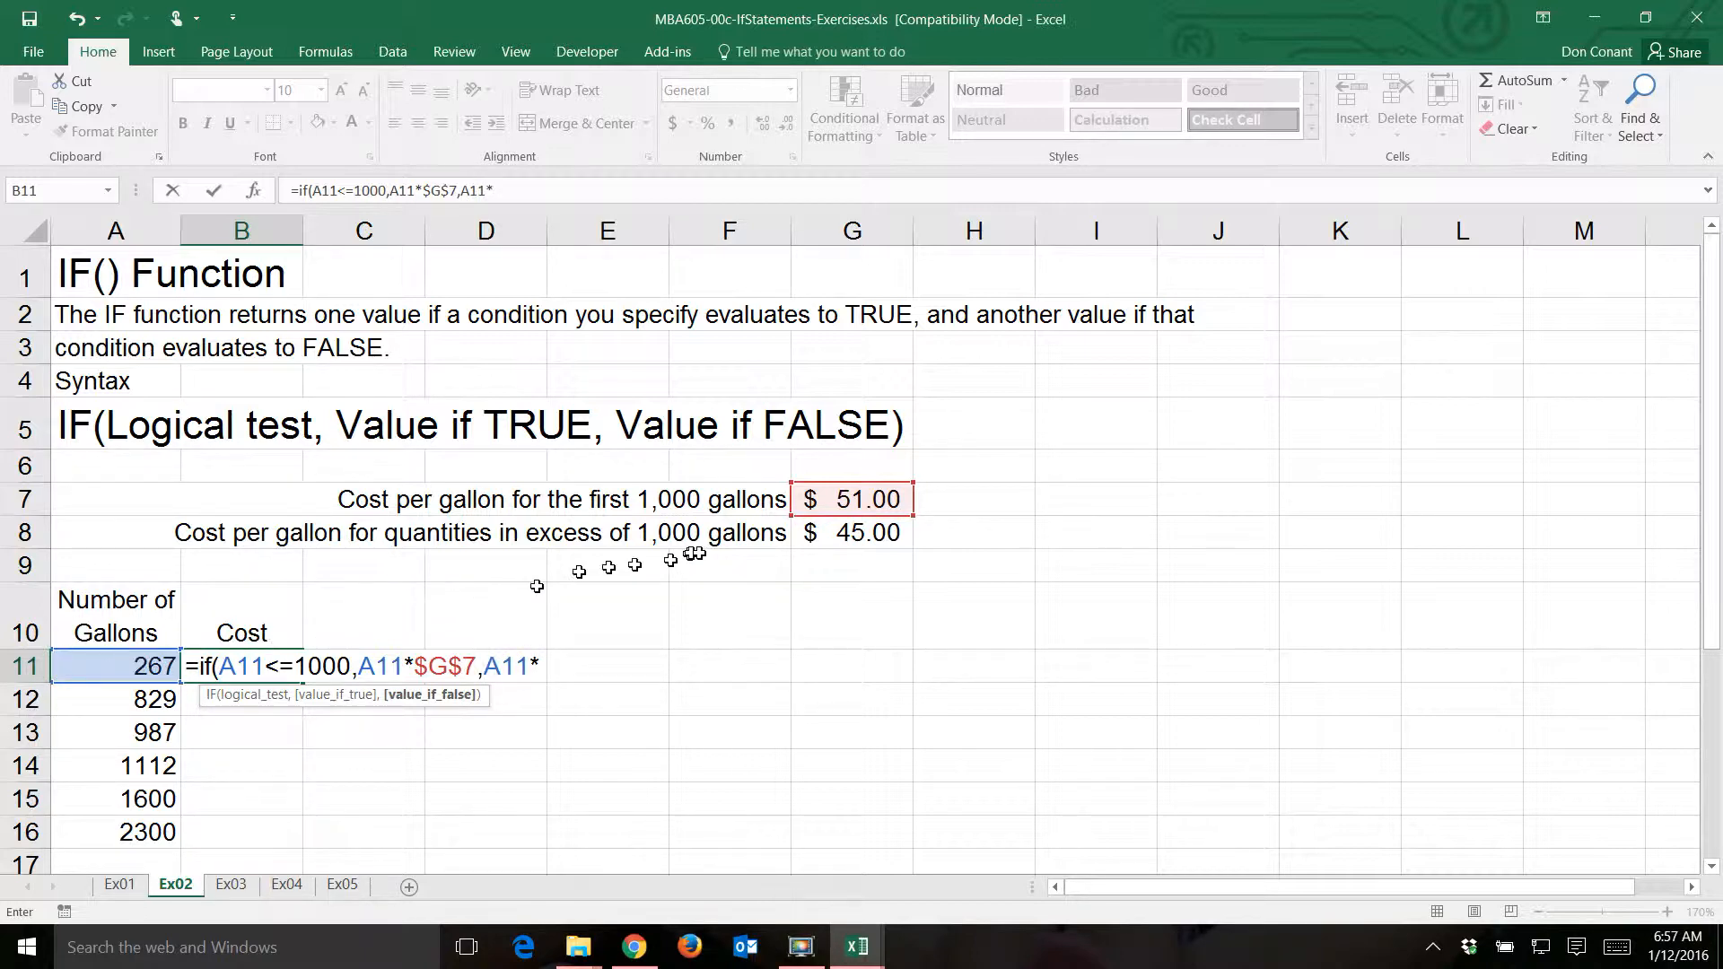
{"action": "left_click", "coordinate": [864, 536]}
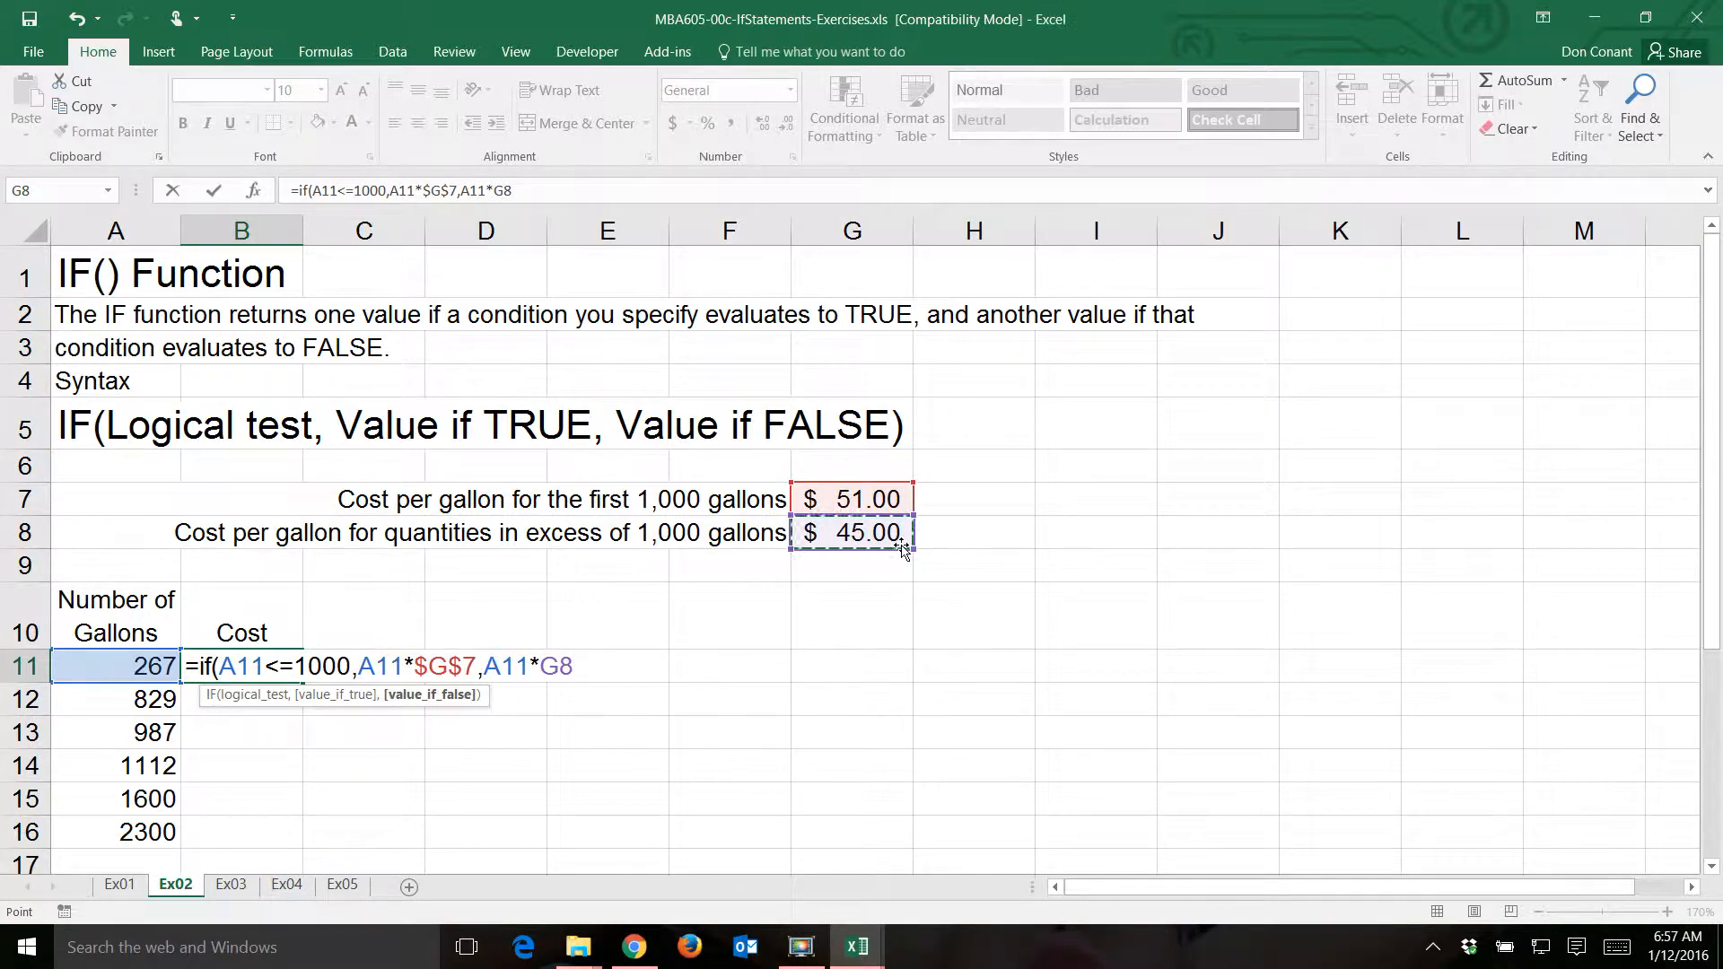
{"action": "key", "text": "F4"}
{"action": "type", "text": ")"}
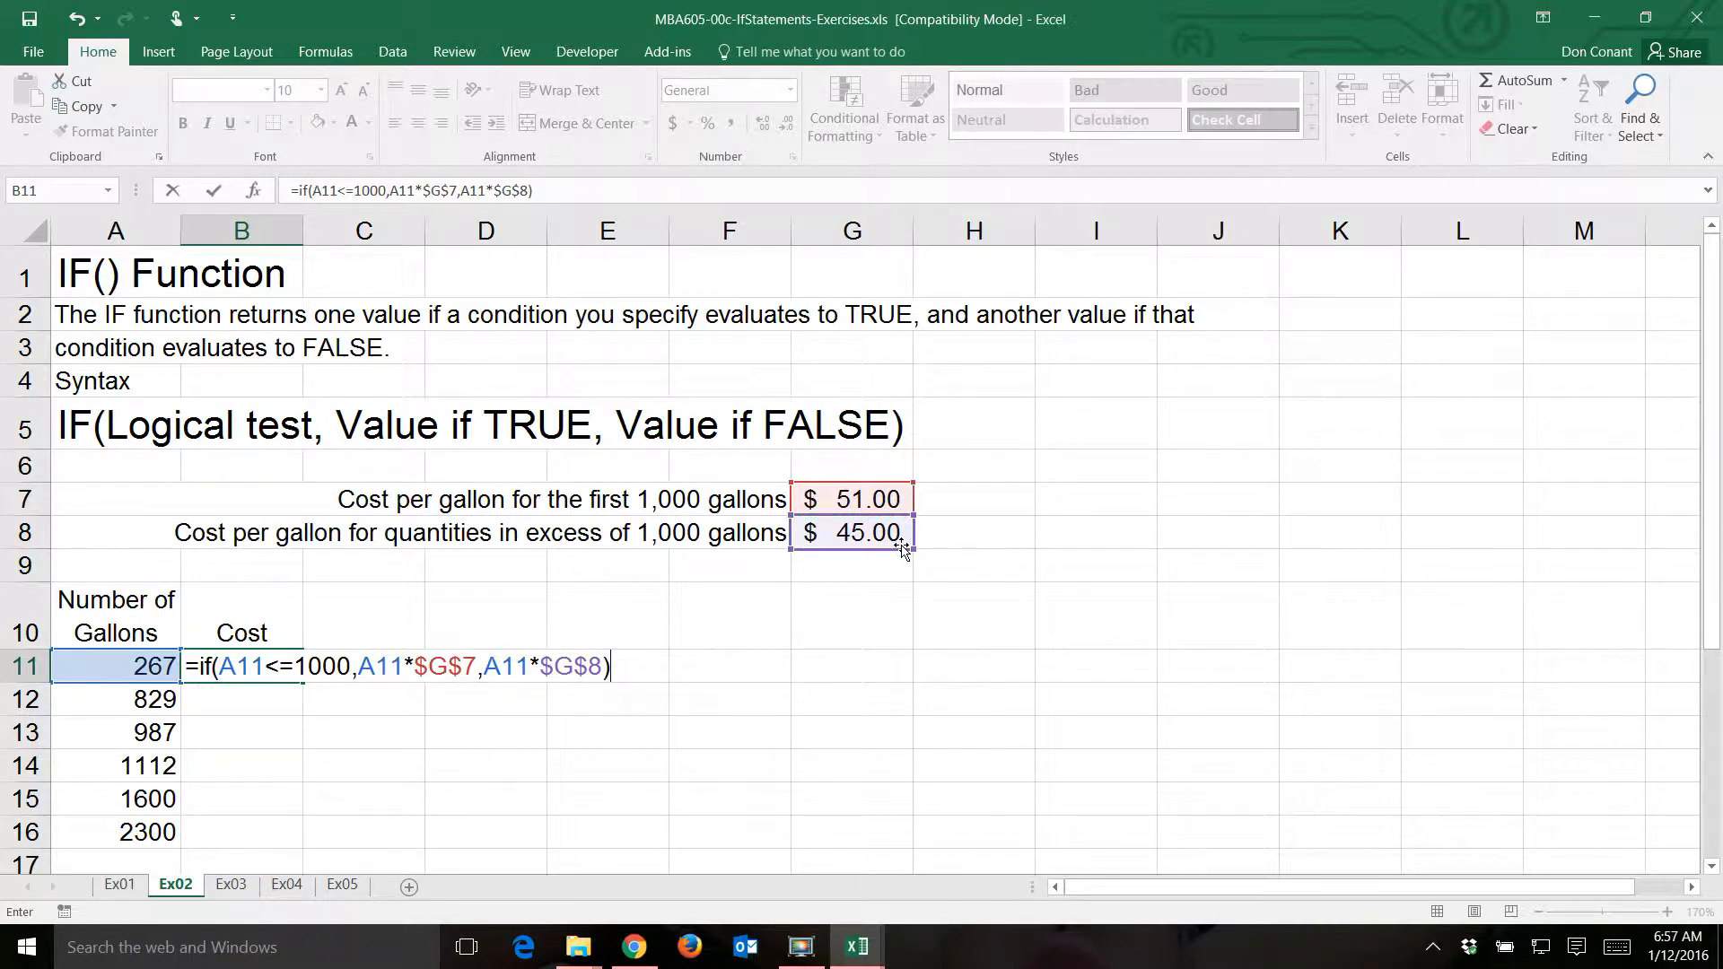
{"action": "key", "text": "Return"}
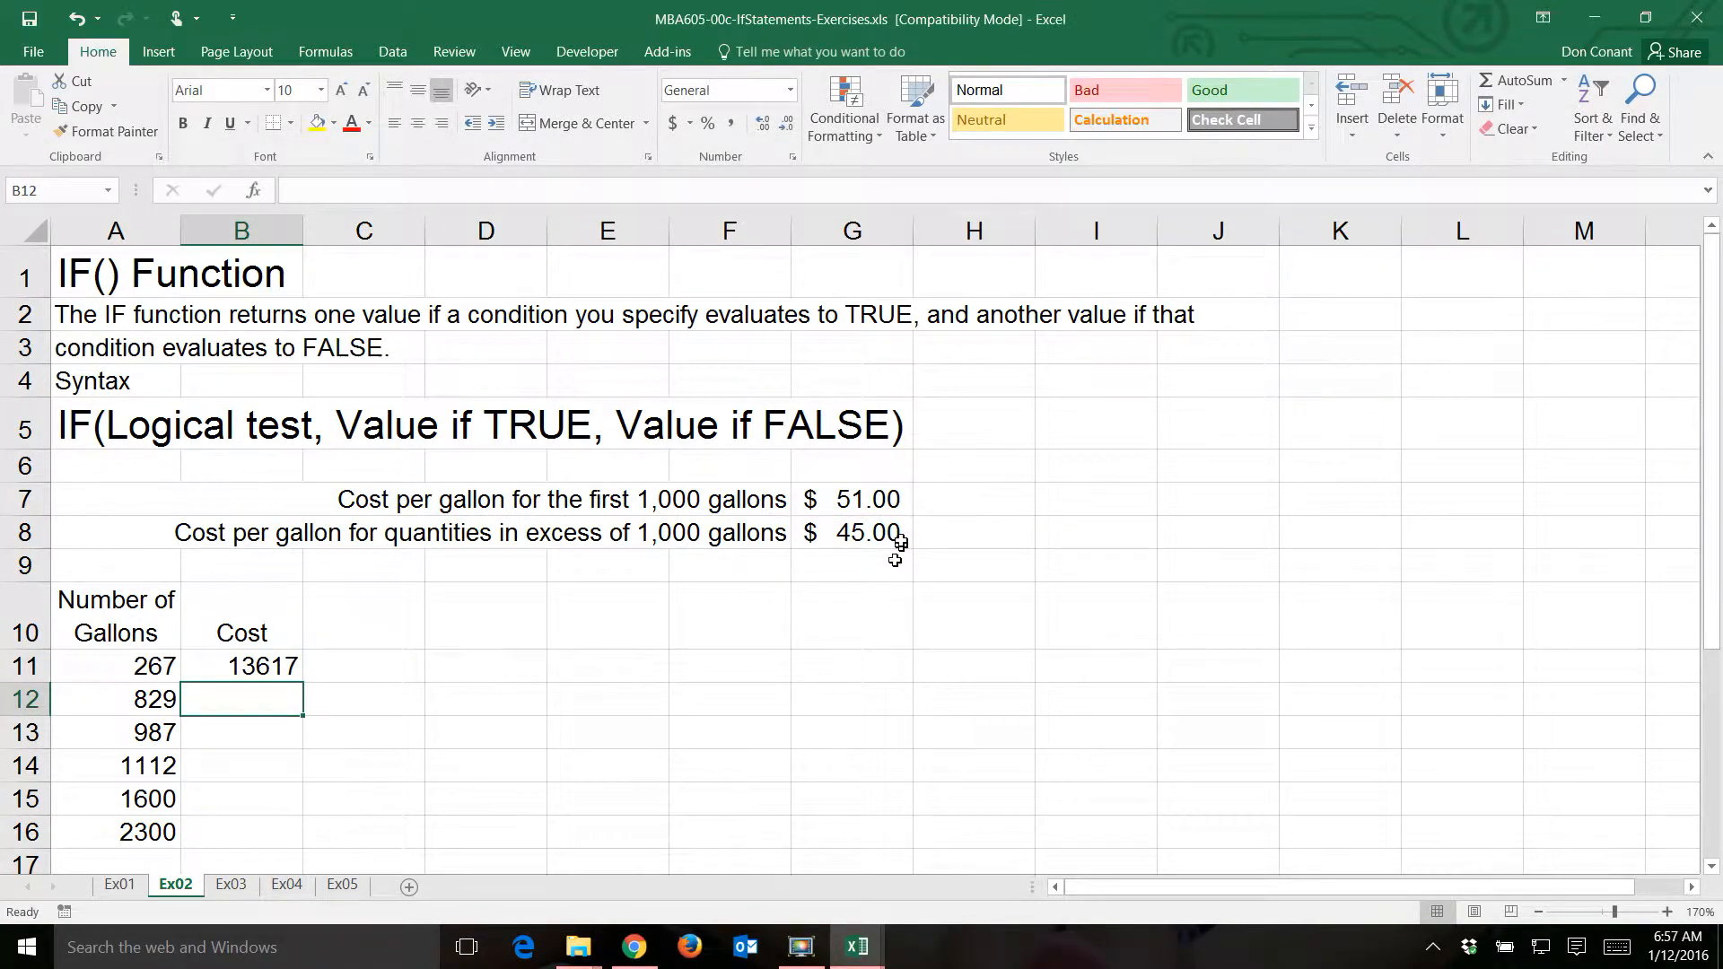
- Fill the Cost formula from B11 down to B16 and reselect B11
{"action": "left_click", "coordinate": [280, 666]}
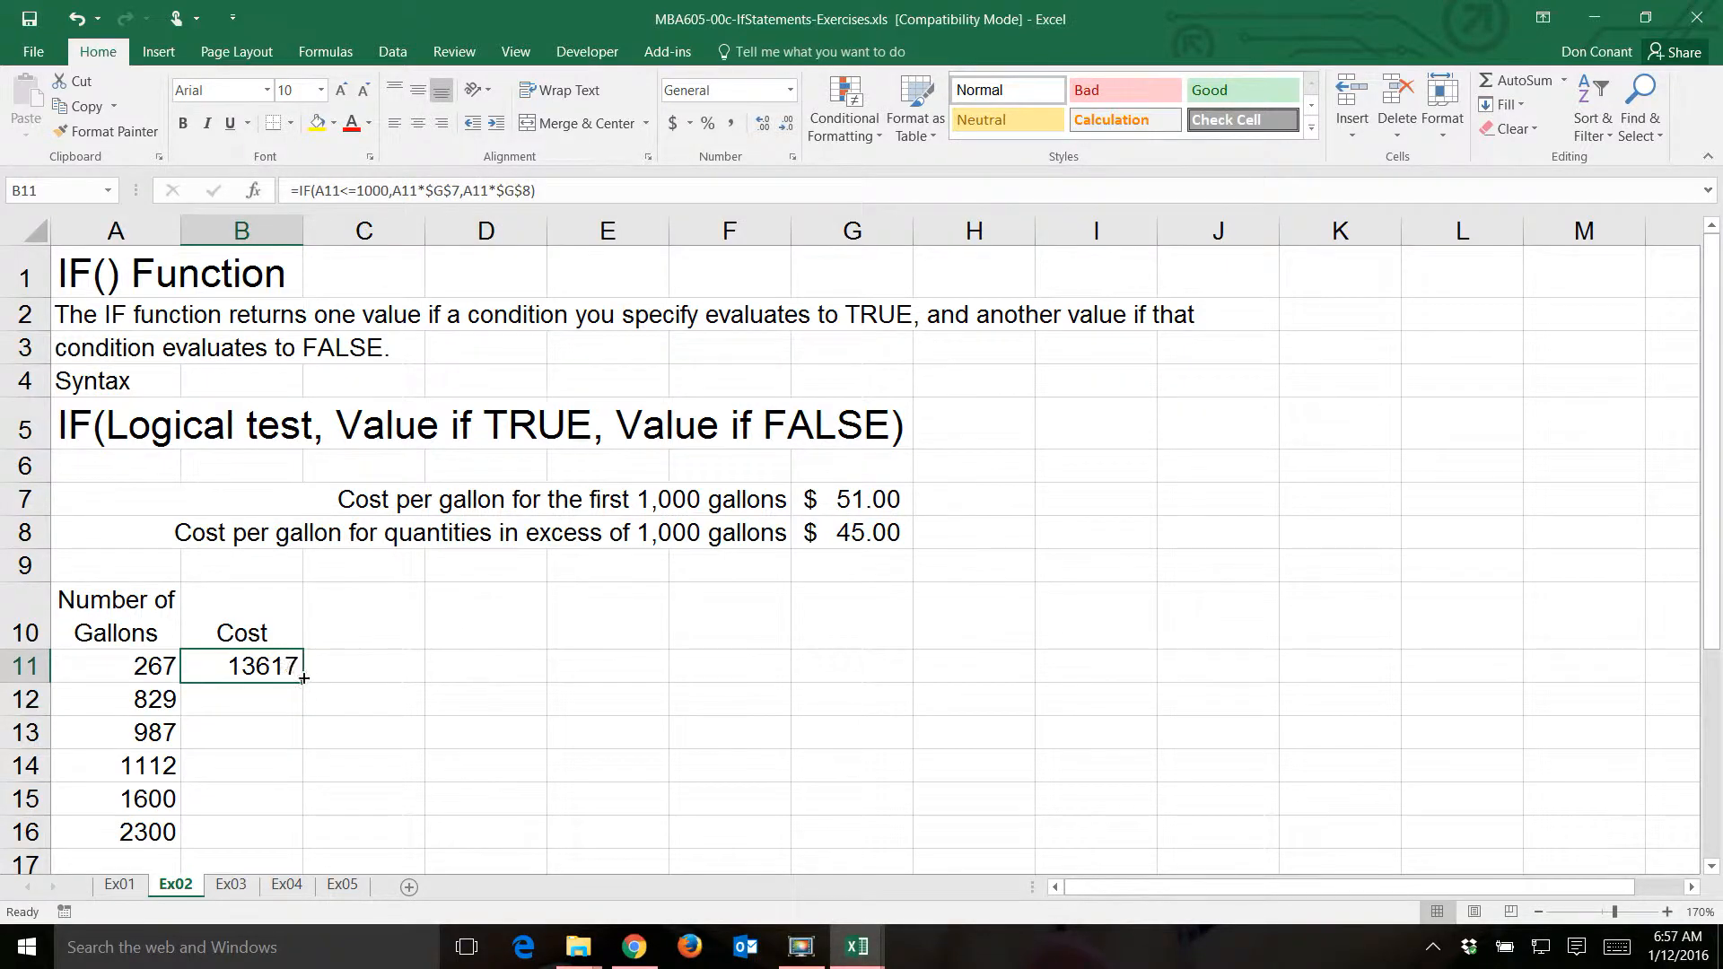
{"action": "double_click", "coordinate": [303, 679]}
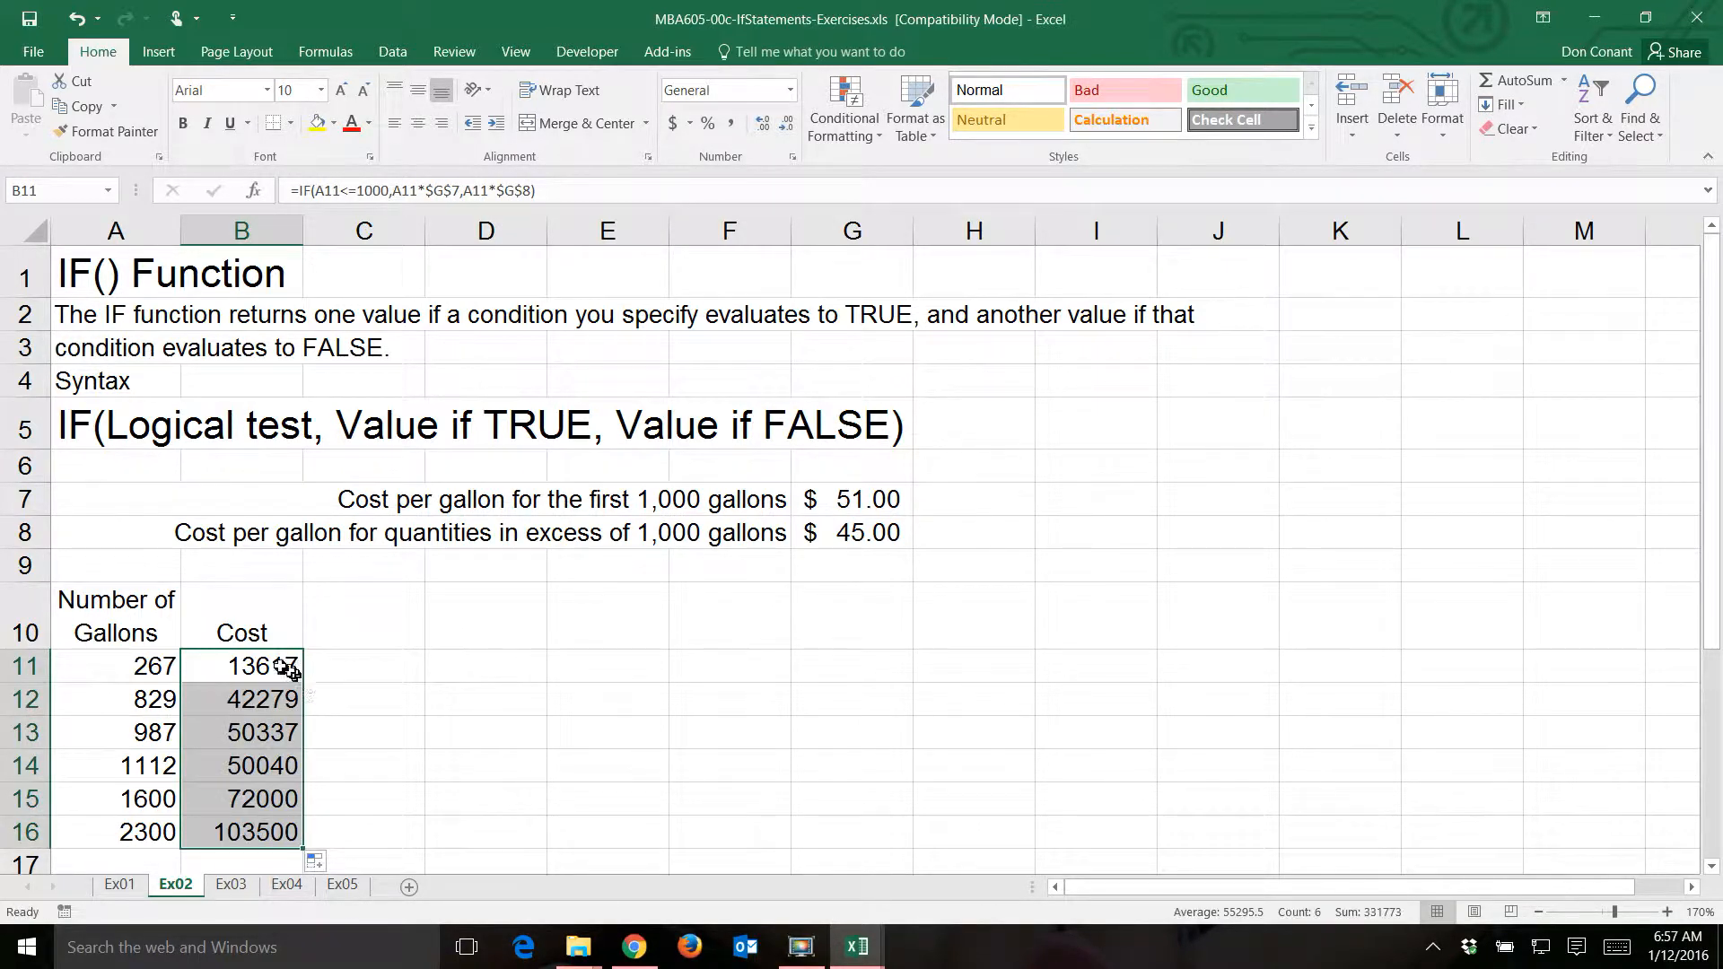
{"action": "left_click", "coordinate": [278, 666]}
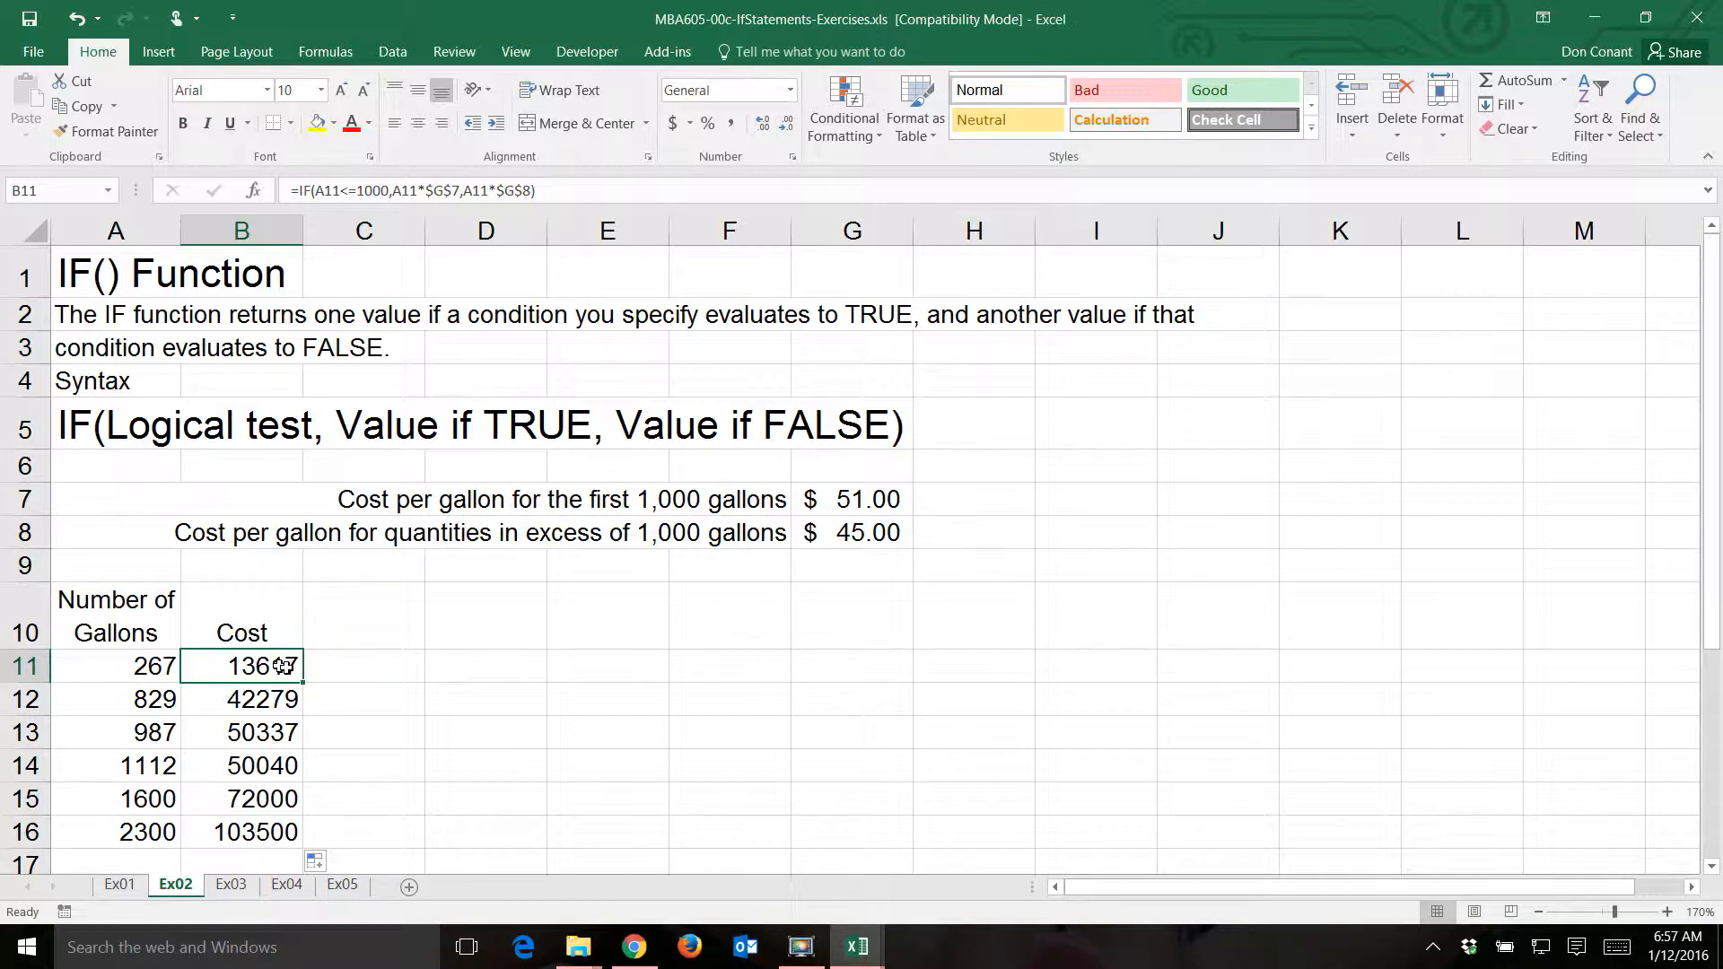
- On sheet Ex03, start an IF formula in Cost cell B14 with the logical test A14<=$H$9
{"action": "left_click", "coordinate": [232, 885]}
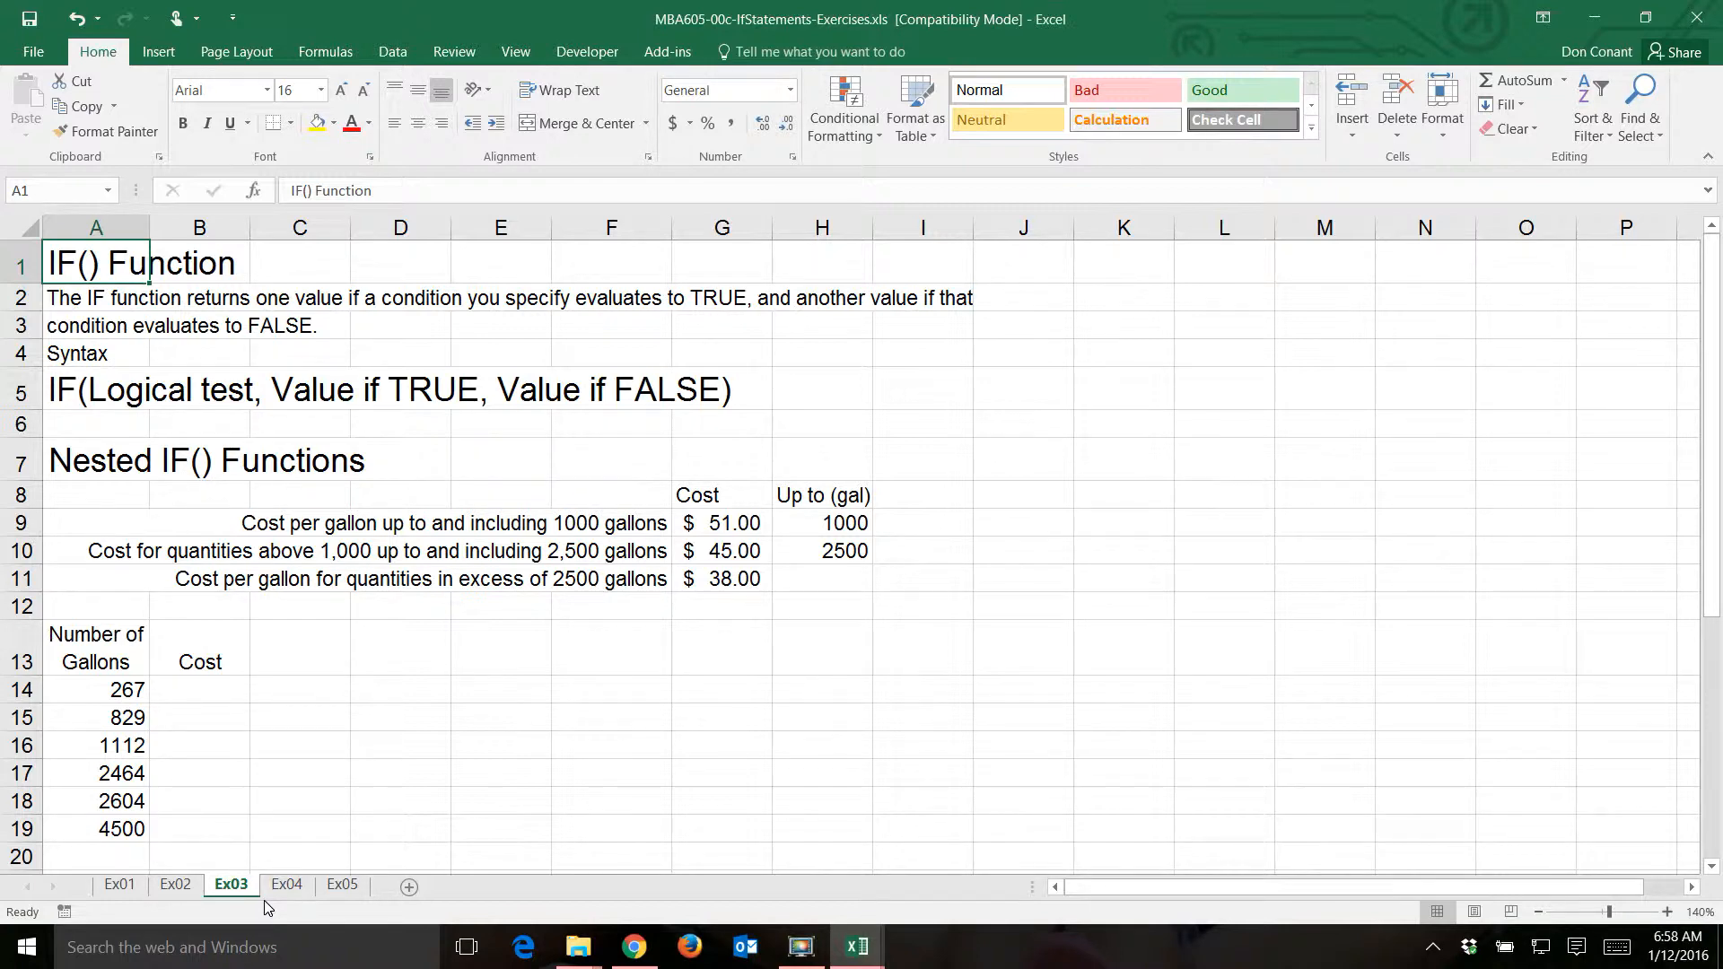
{"action": "left_click", "coordinate": [210, 699]}
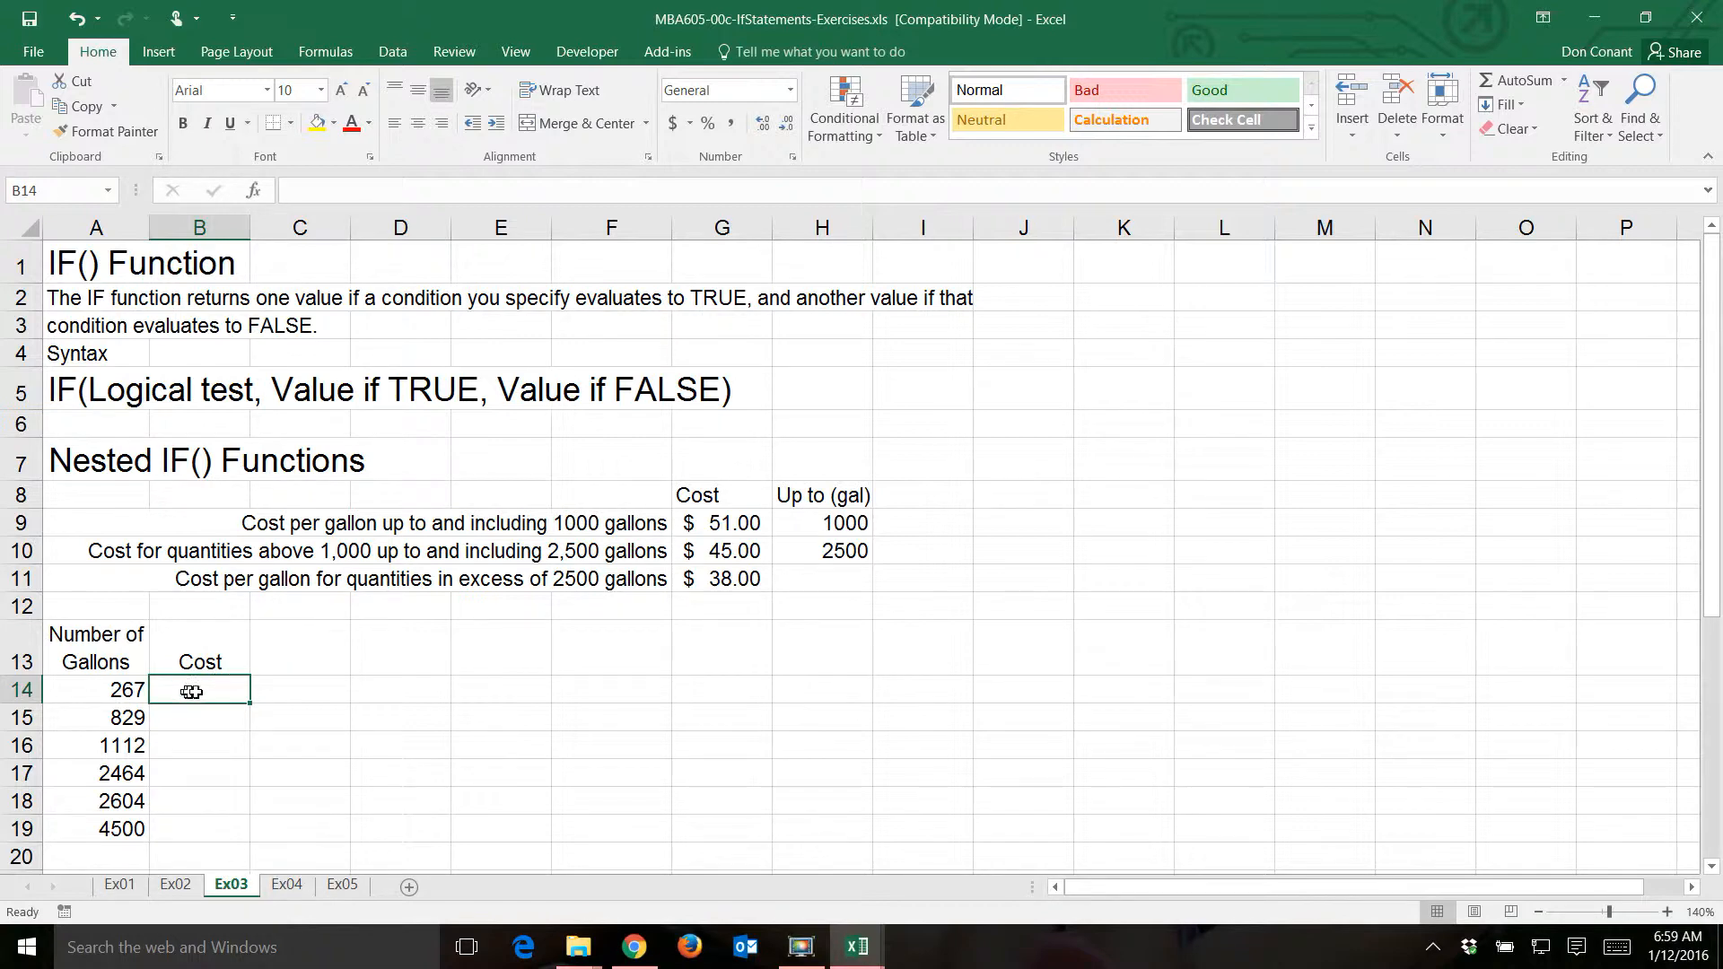
{"action": "type", "text": "="}
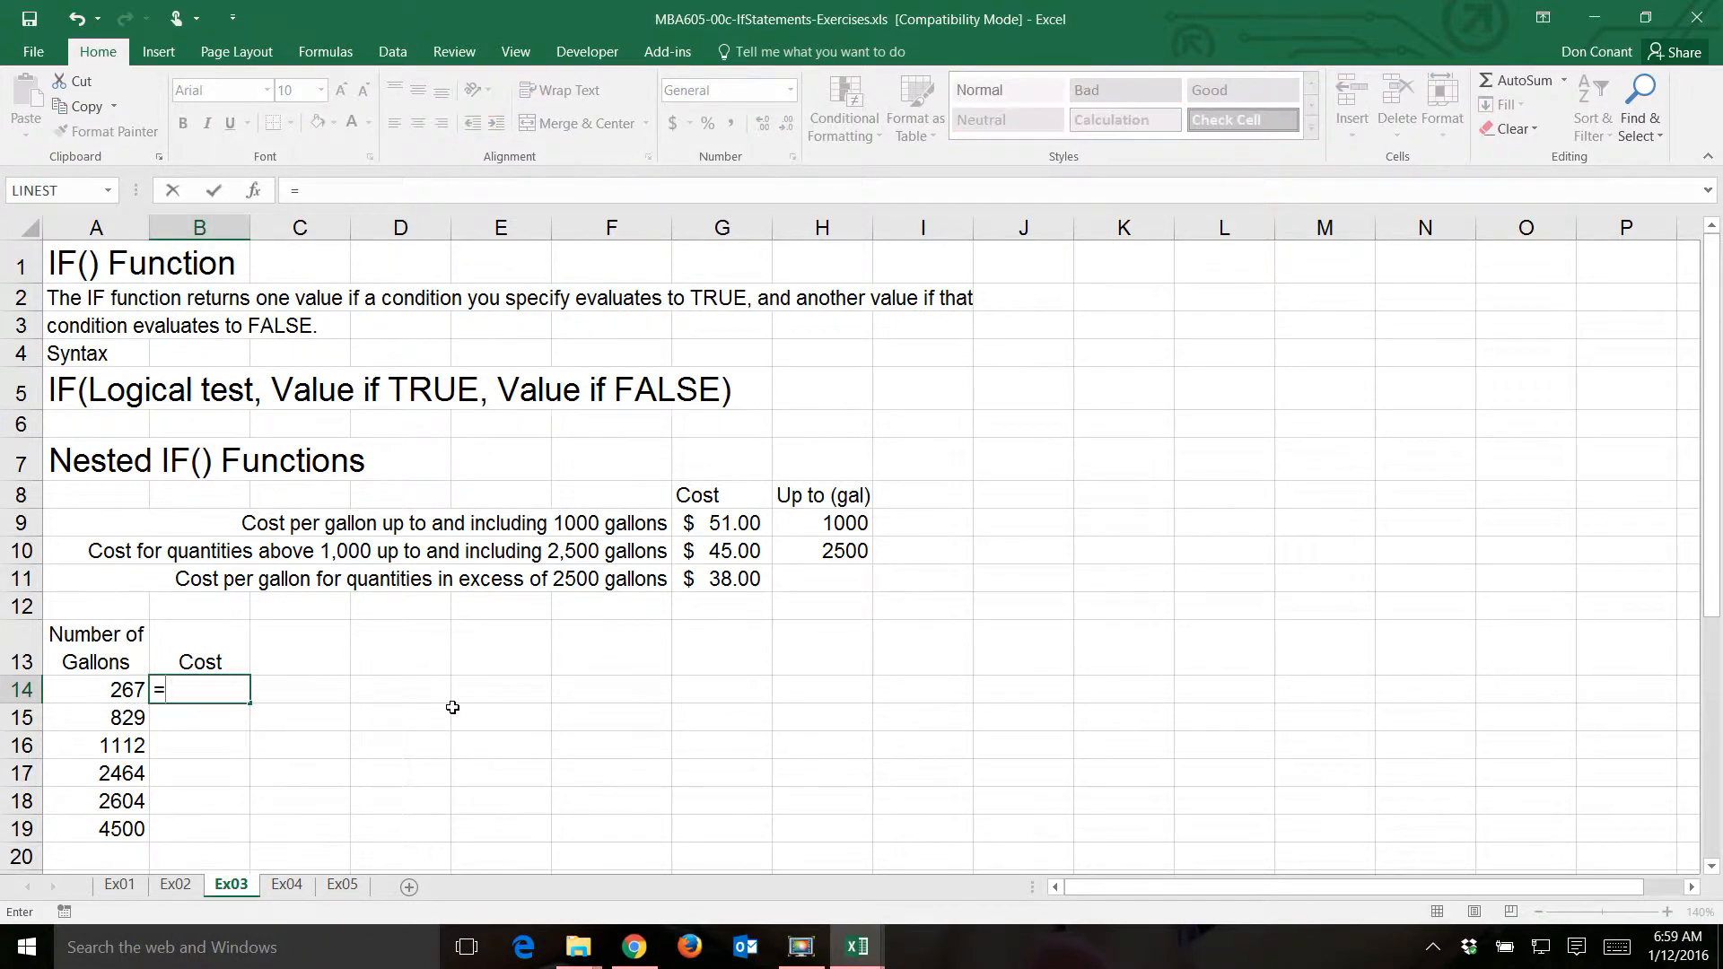
{"action": "type", "text": "if("}
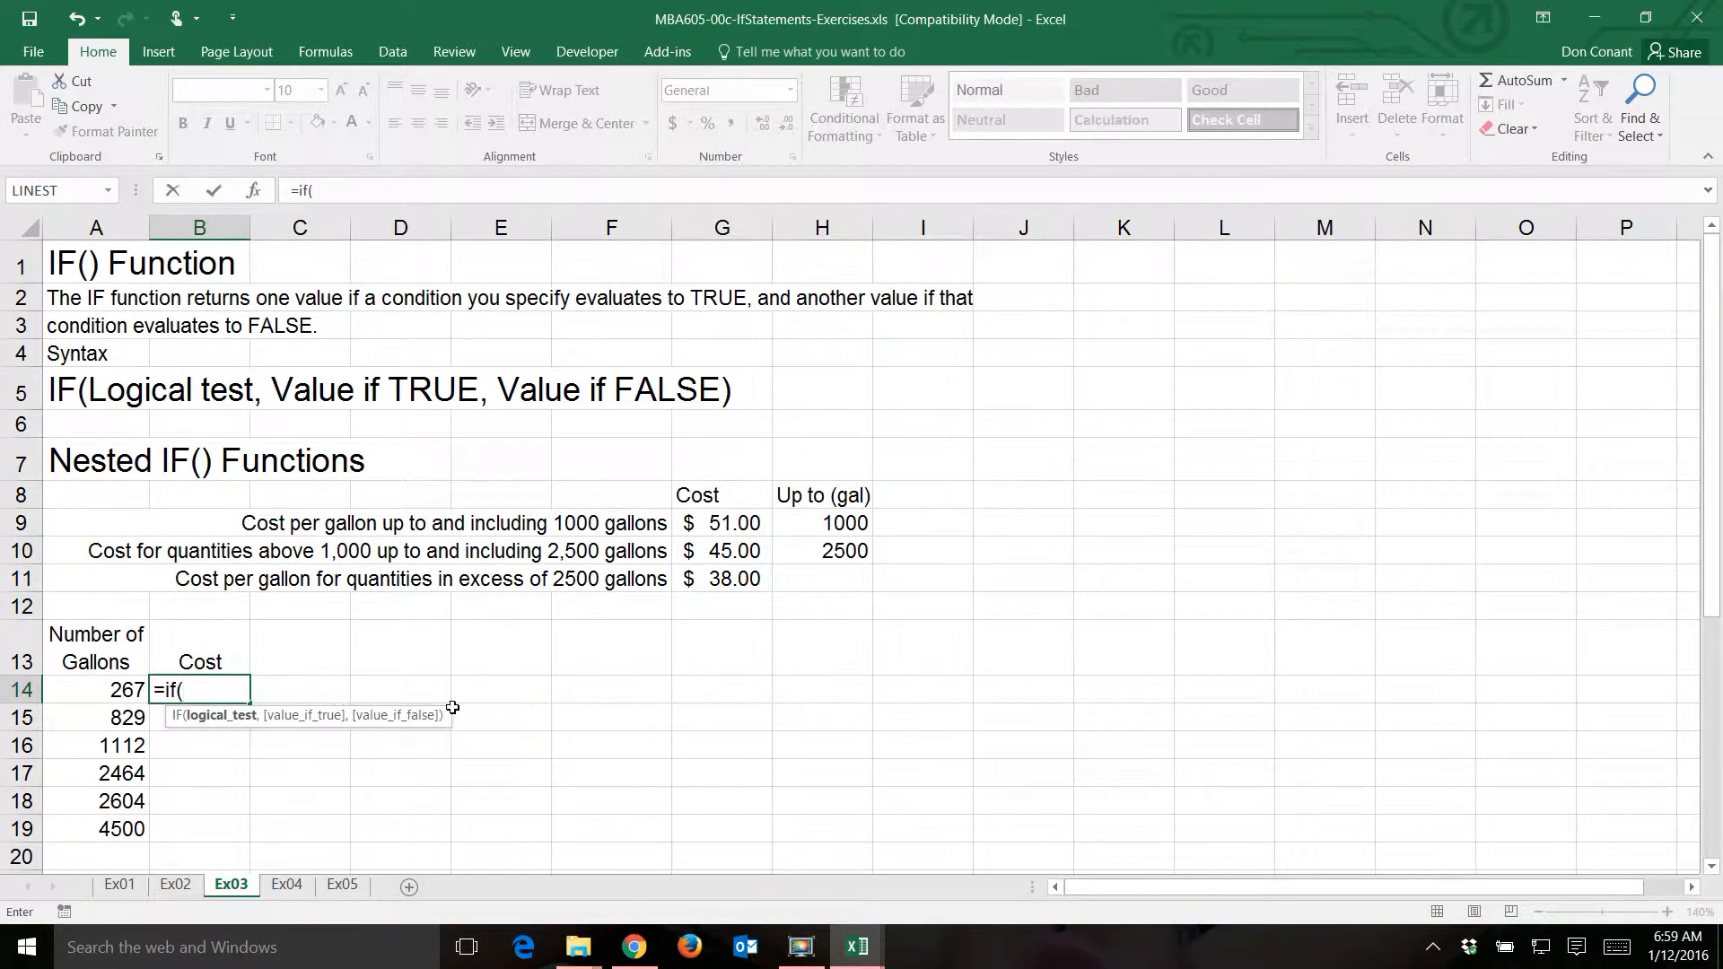
{"action": "left_click", "coordinate": [84, 689]}
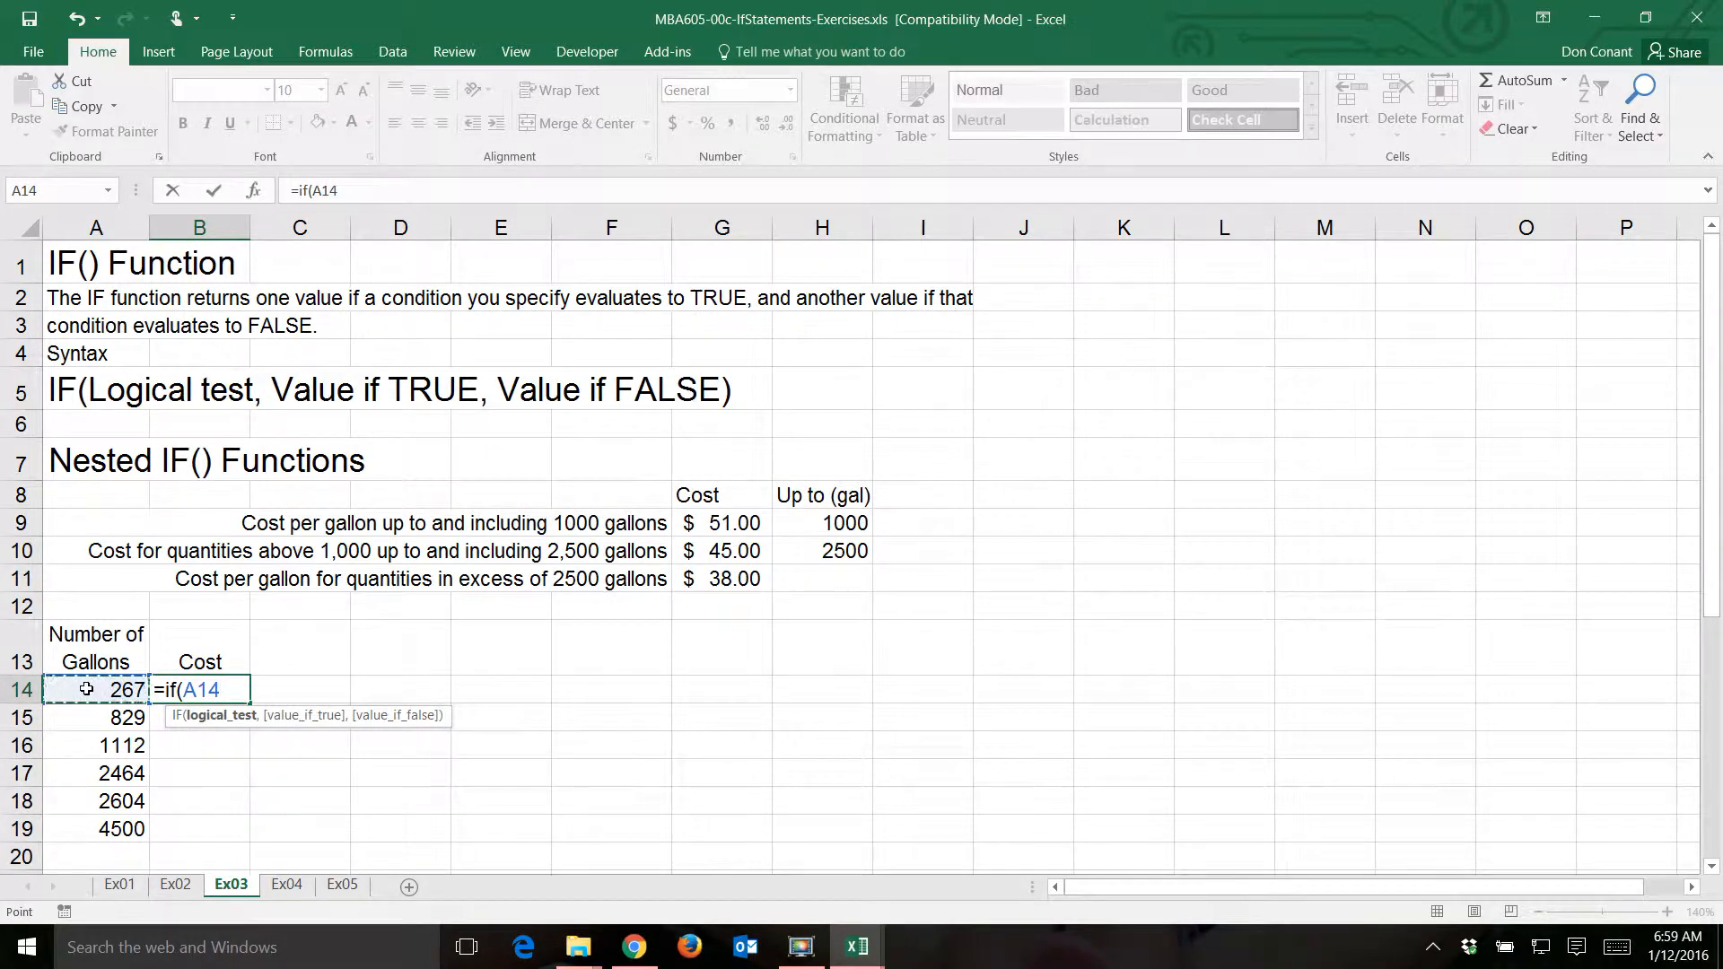
{"action": "type", "text": "<="}
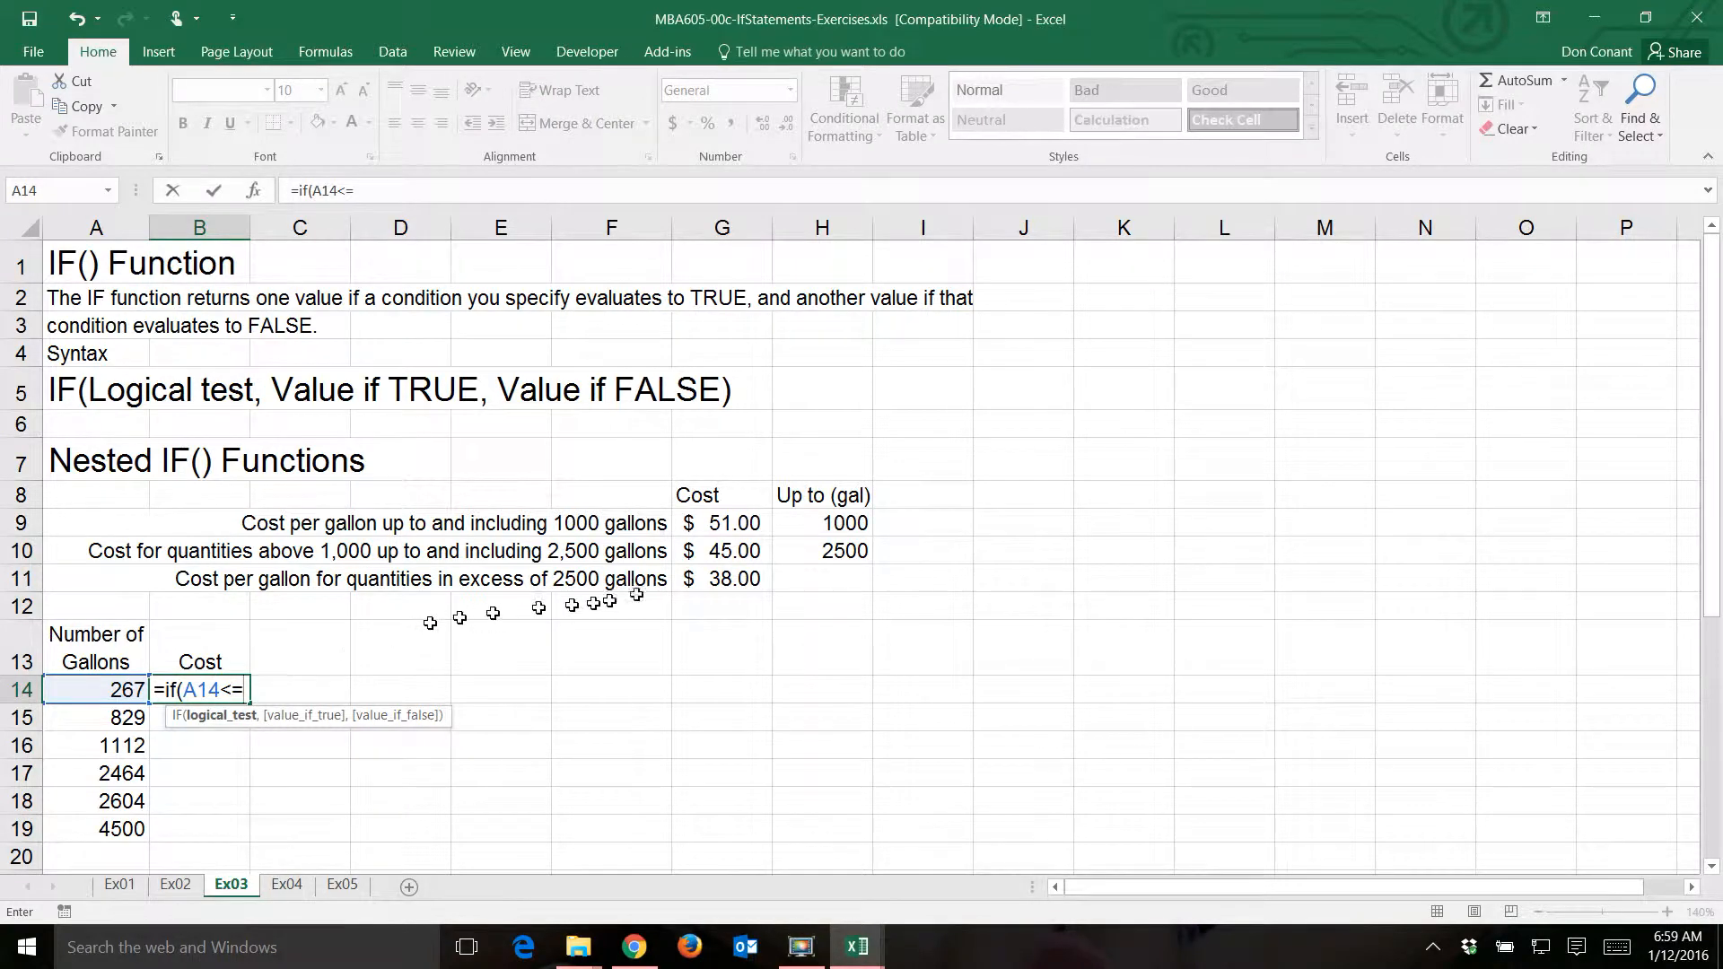
{"action": "left_click", "coordinate": [805, 524]}
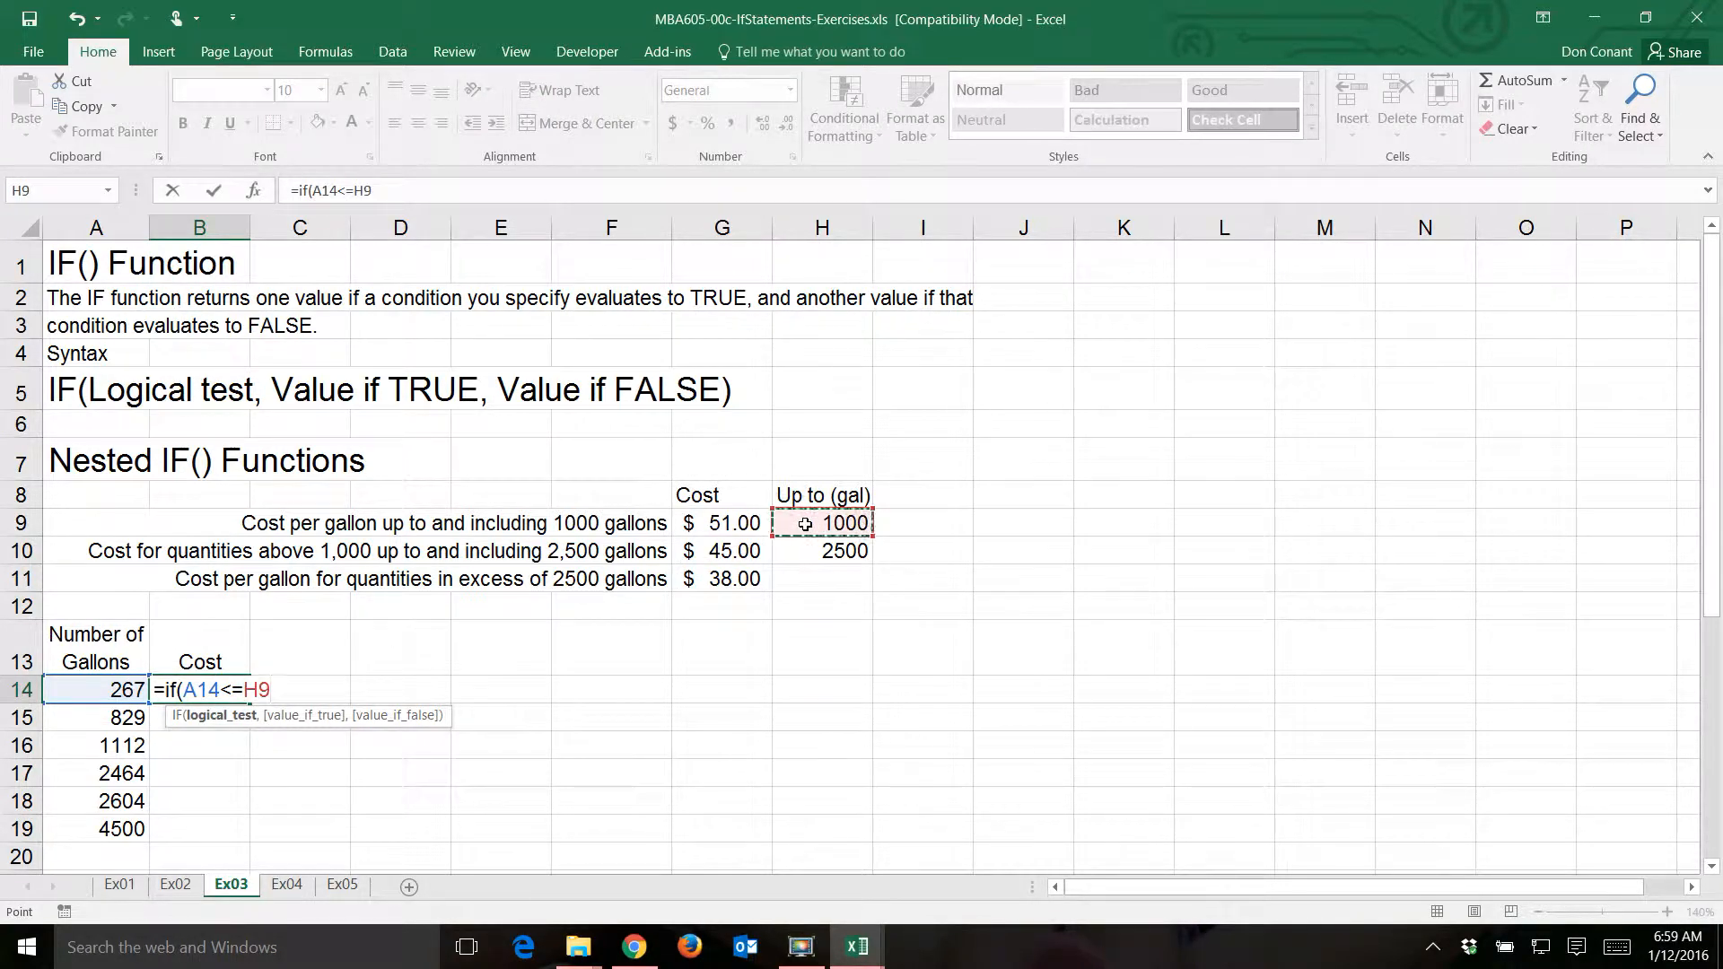
{"action": "key", "text": "F4"}
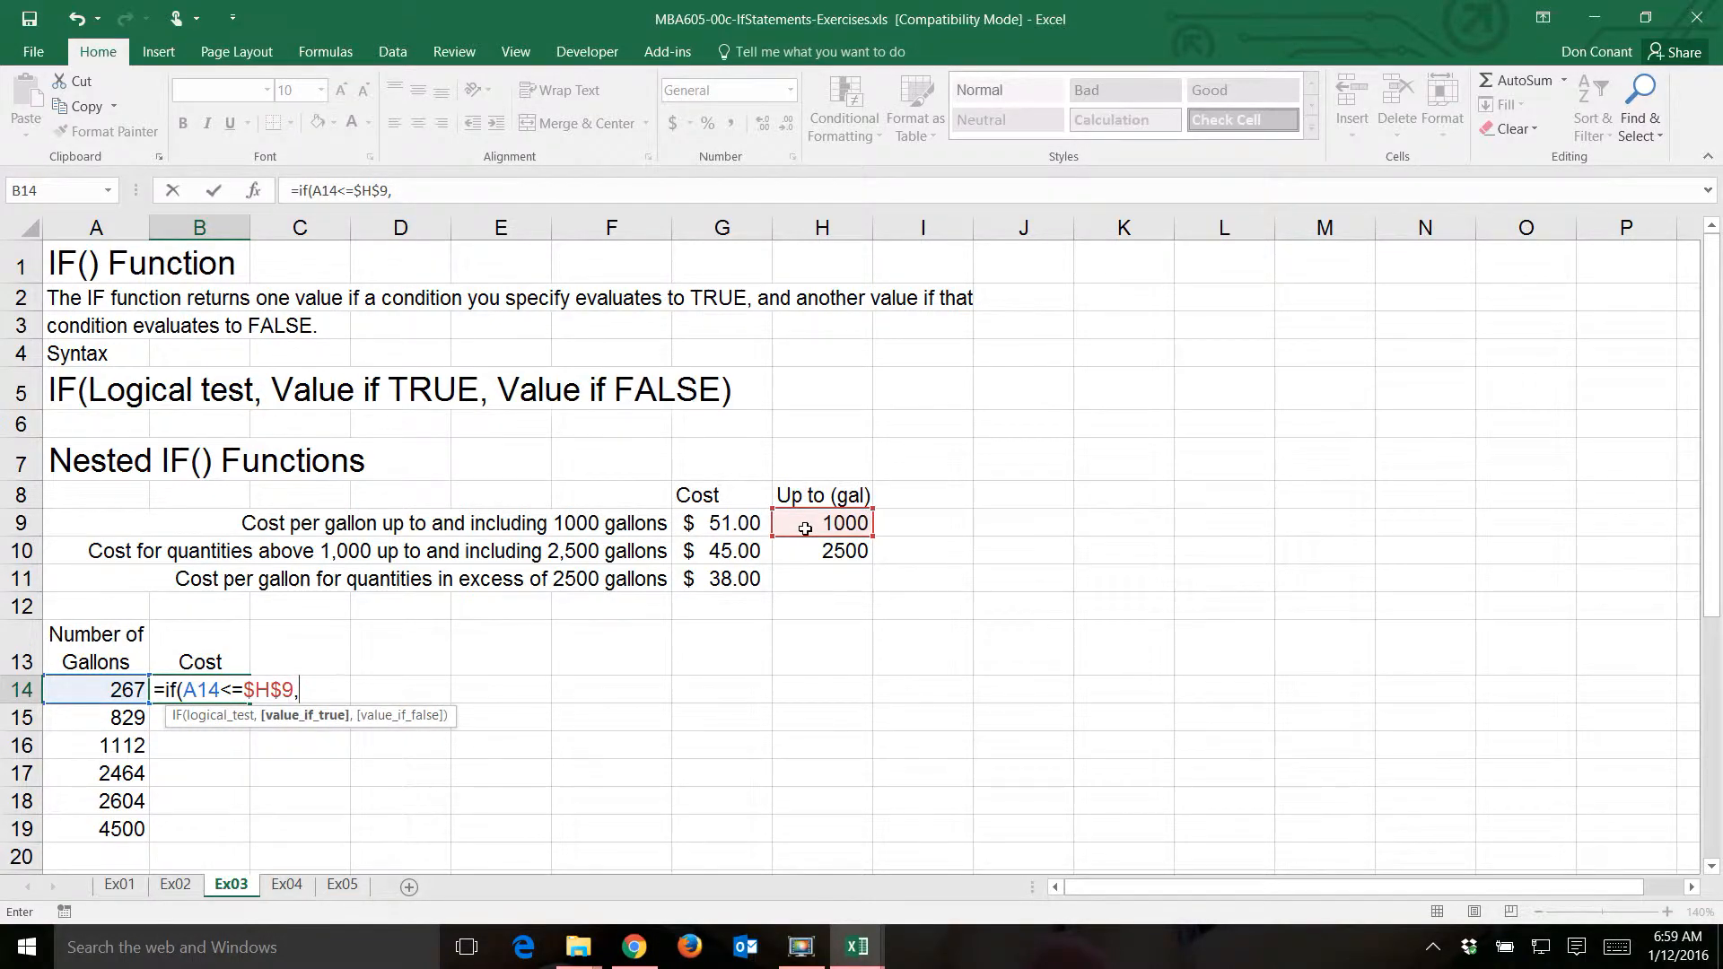
- Enter A14*$G$9 as the value if true in the B14 formula, with the rate cell as an absolute reference
{"action": "left_click", "coordinate": [100, 688]}
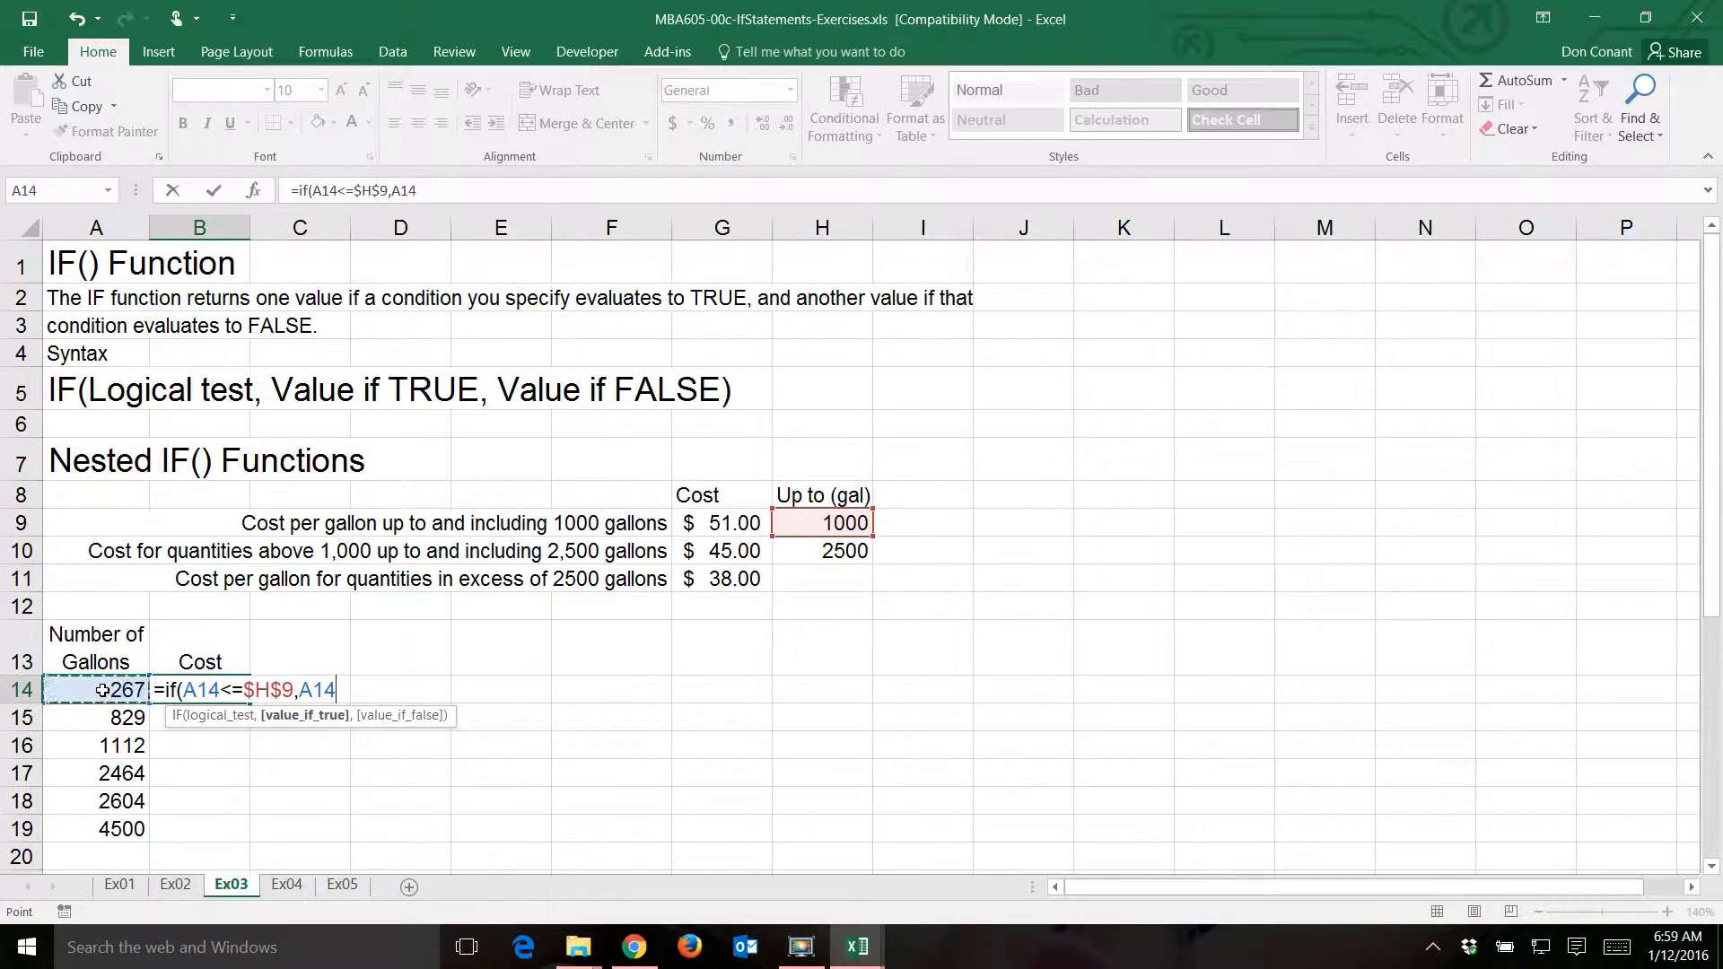
{"action": "type", "text": "*"}
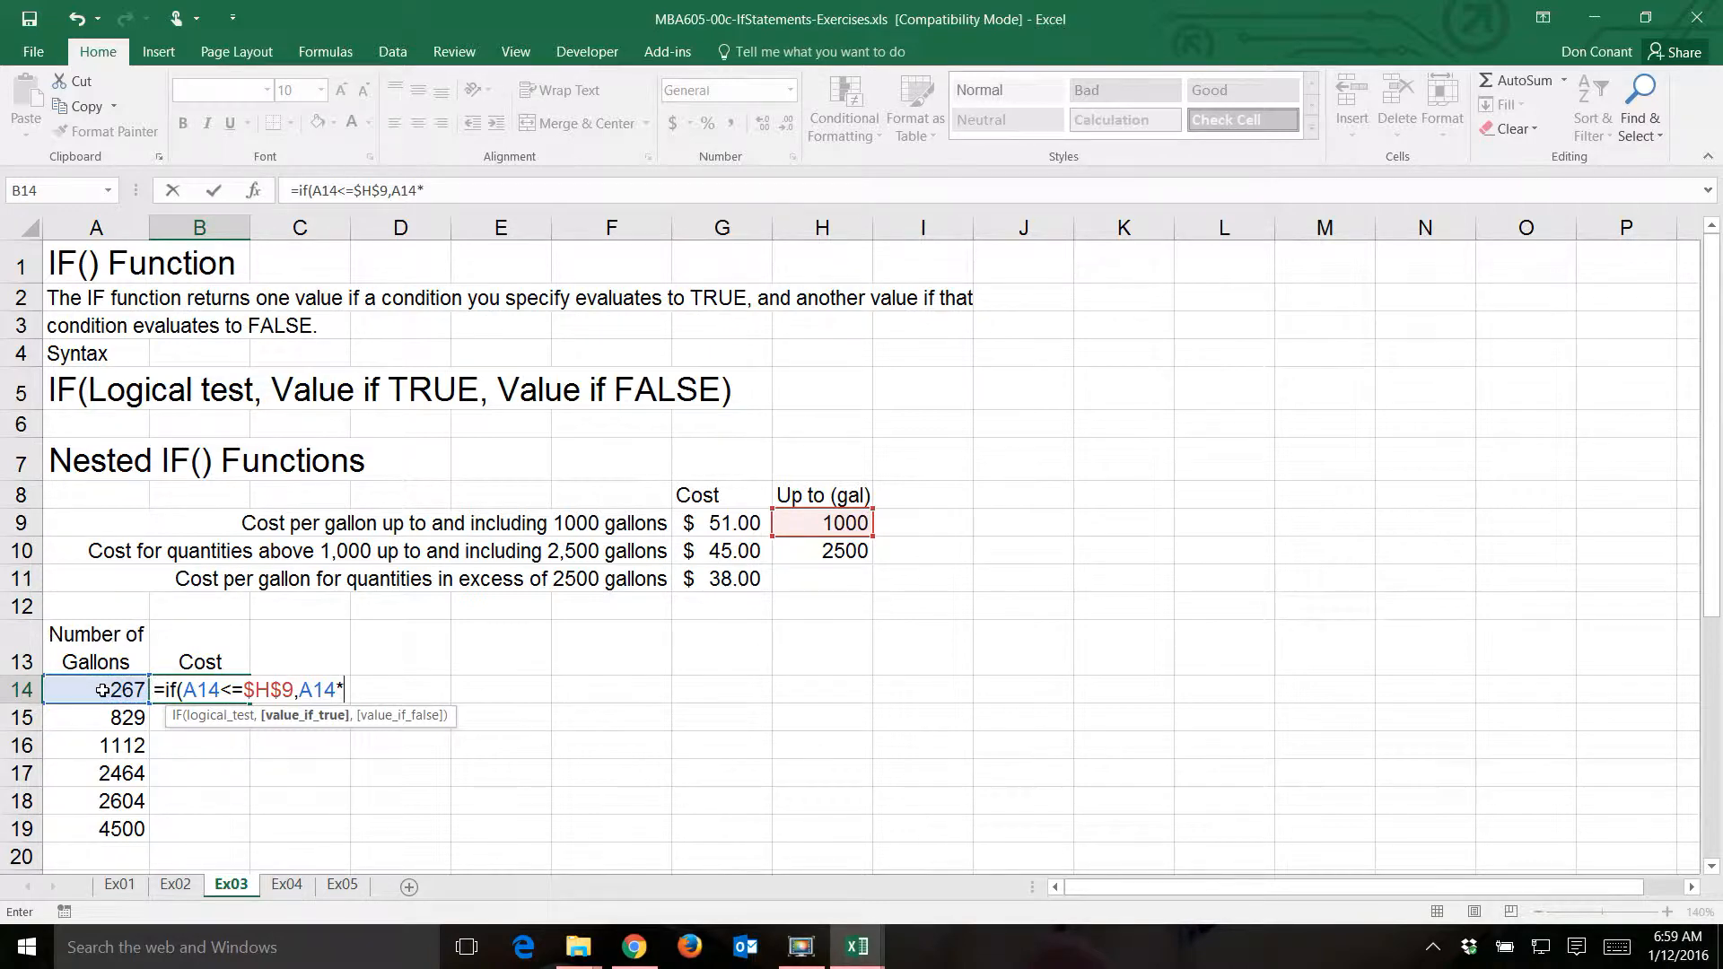
{"action": "left_click", "coordinate": [714, 523]}
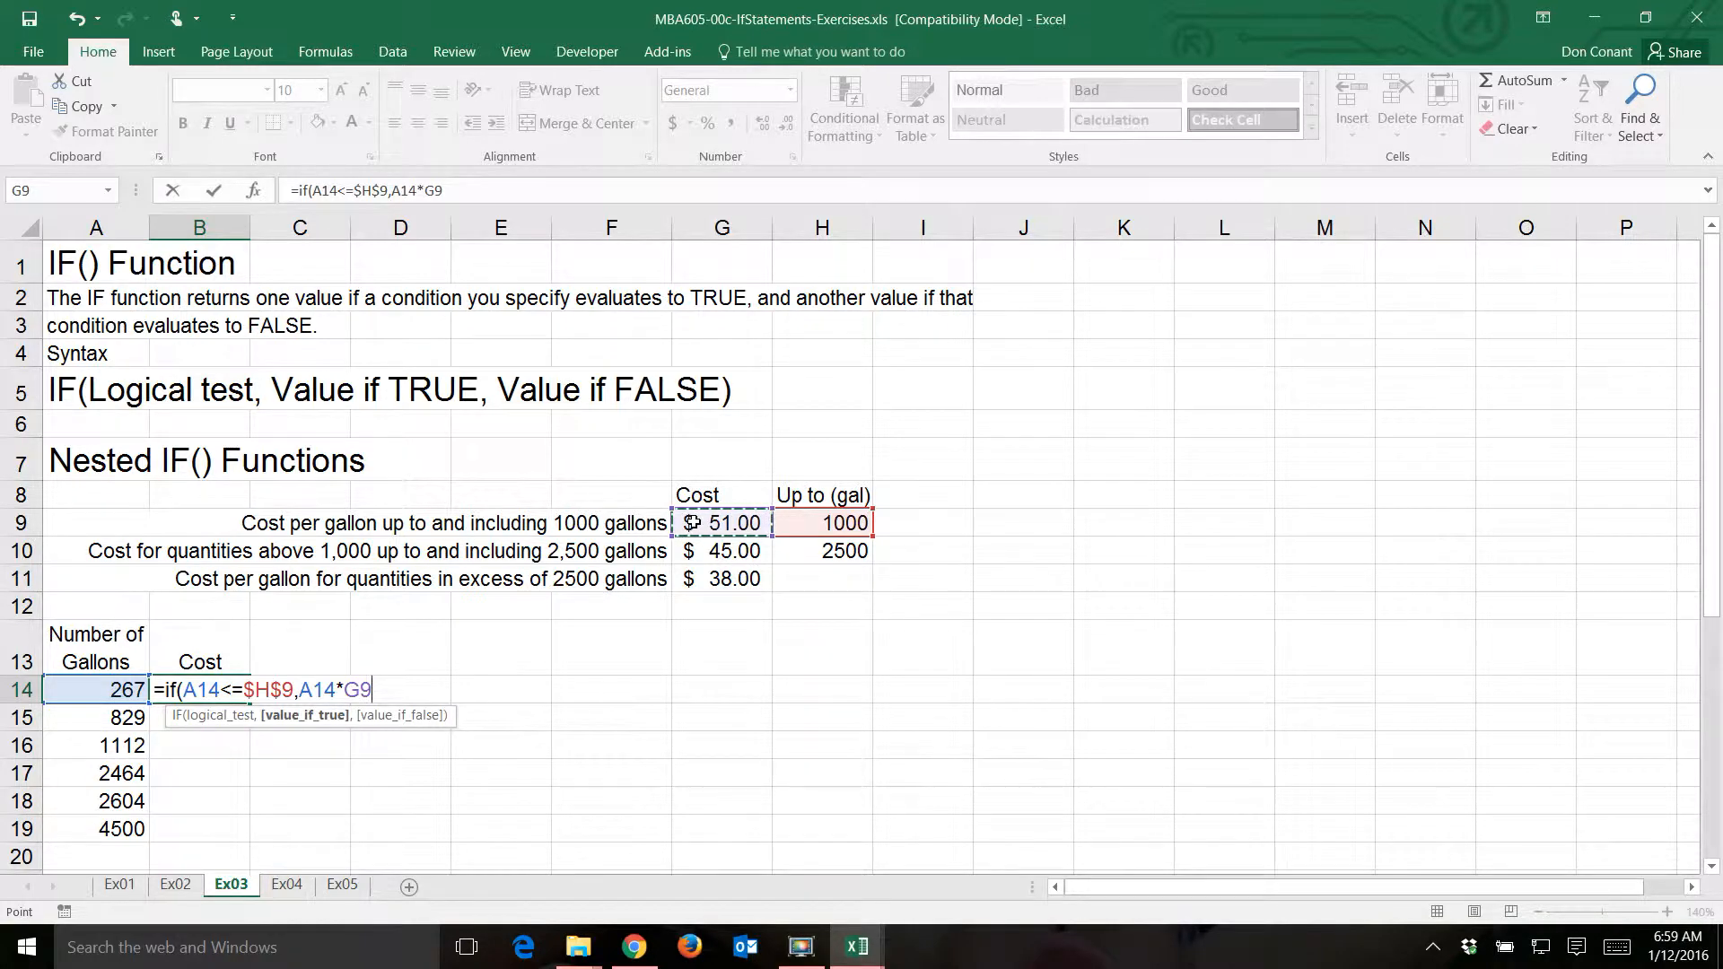
{"action": "key", "text": "F4"}
{"action": "type", "text": ",if("}
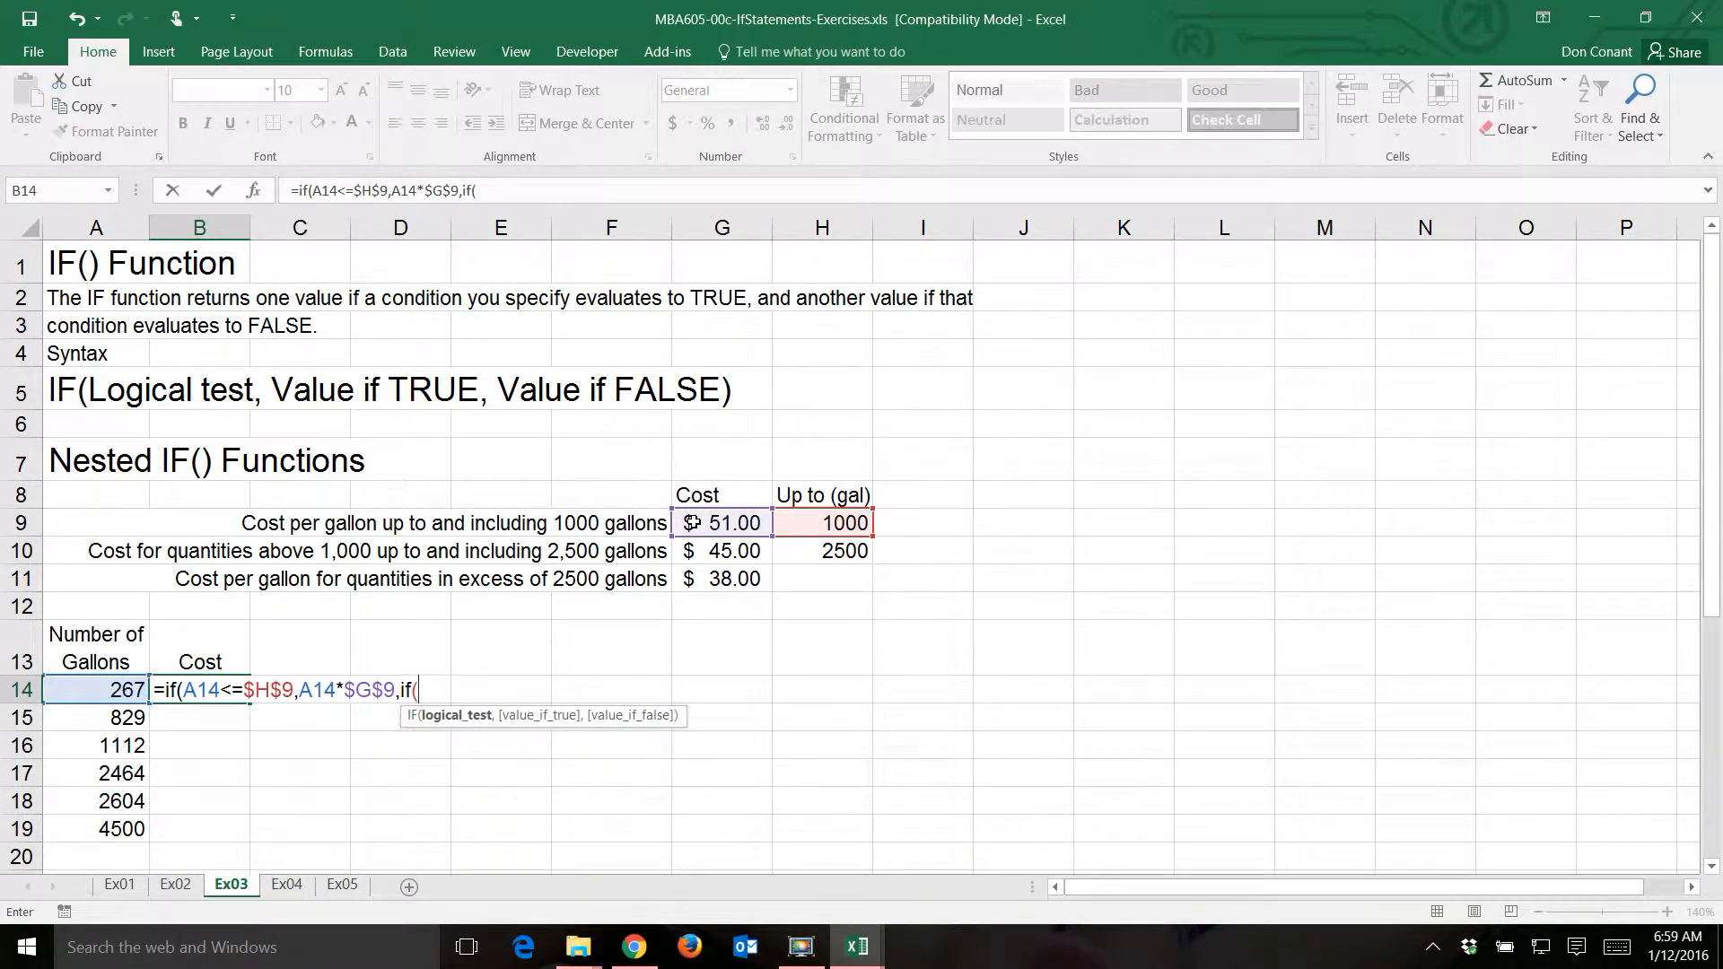
- Nest a second IF as the value if false in B14, with the logical test A14<=$H$10
{"action": "left_click", "coordinate": [99, 691]}
{"action": "type", "text": "<="}
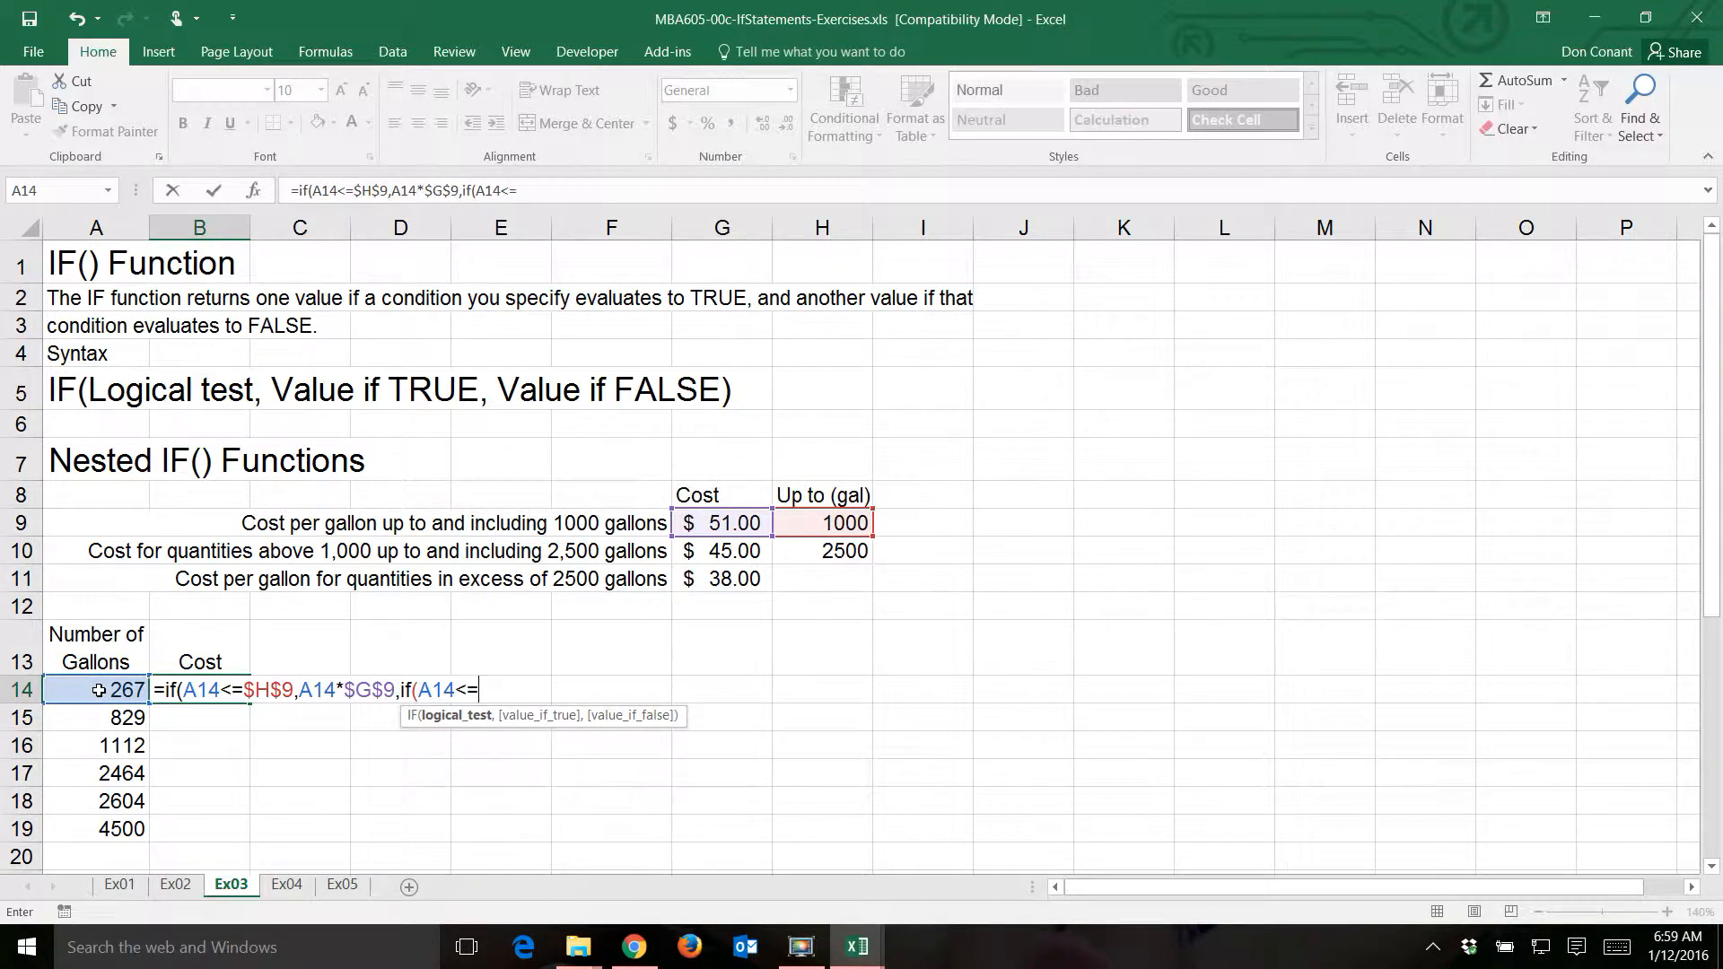
{"action": "left_click", "coordinate": [800, 551]}
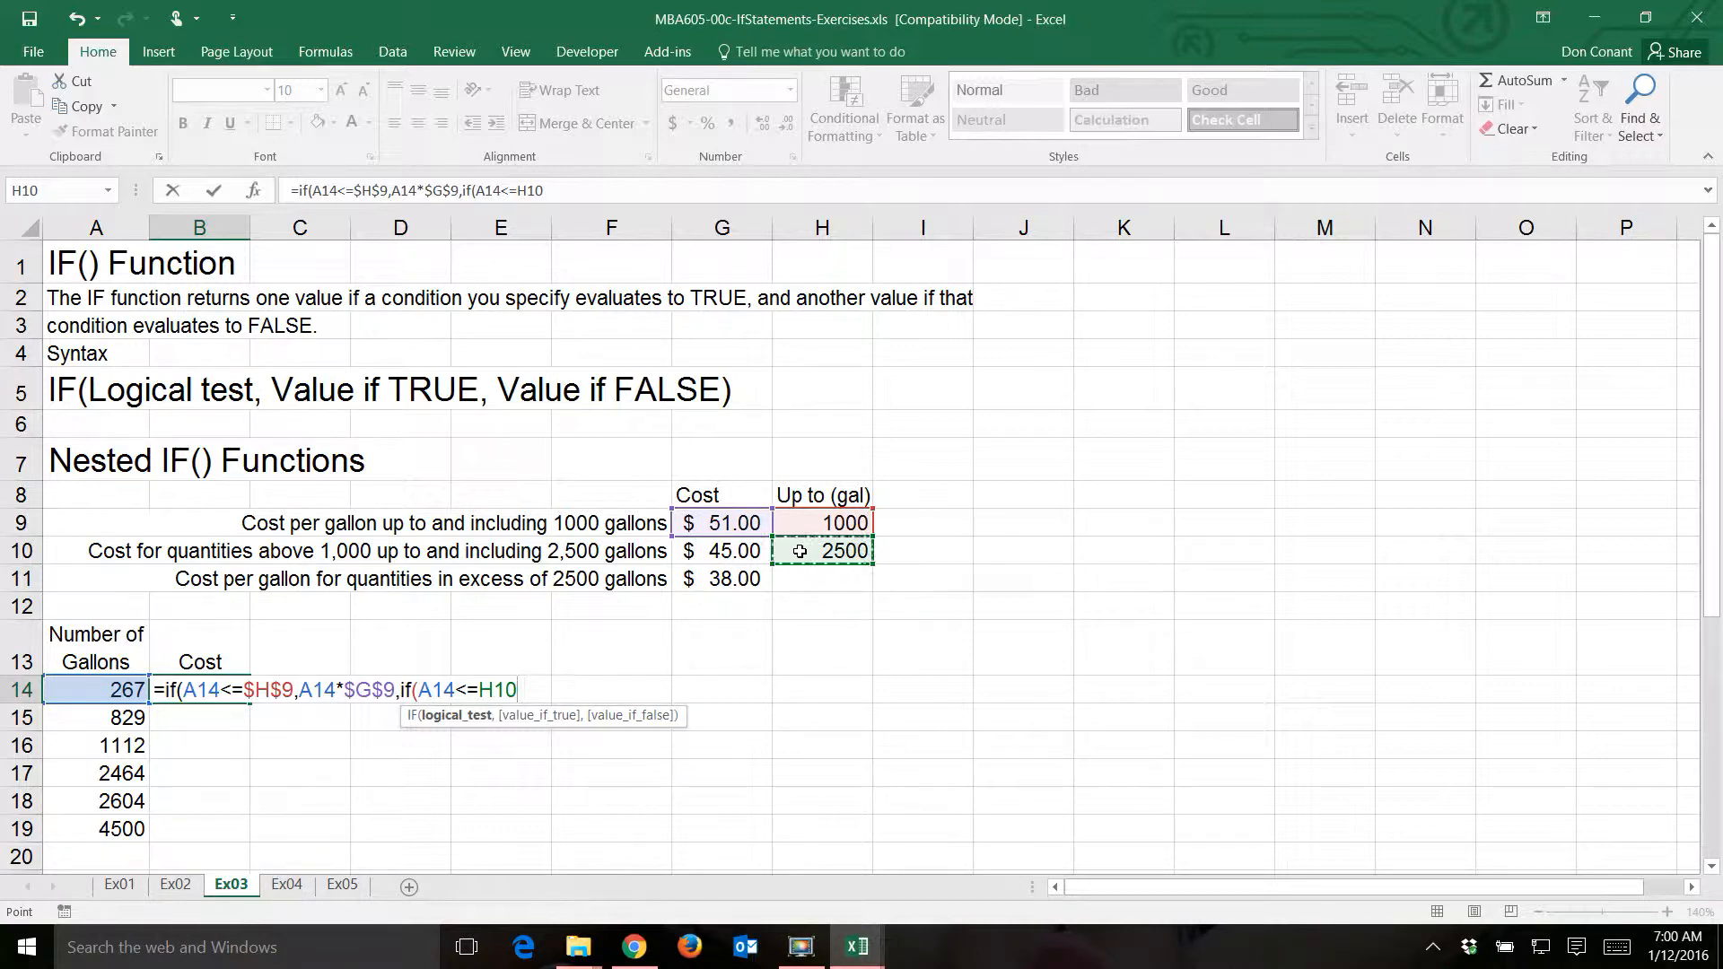
{"action": "key", "text": "F4"}
{"action": "type", "text": ","}
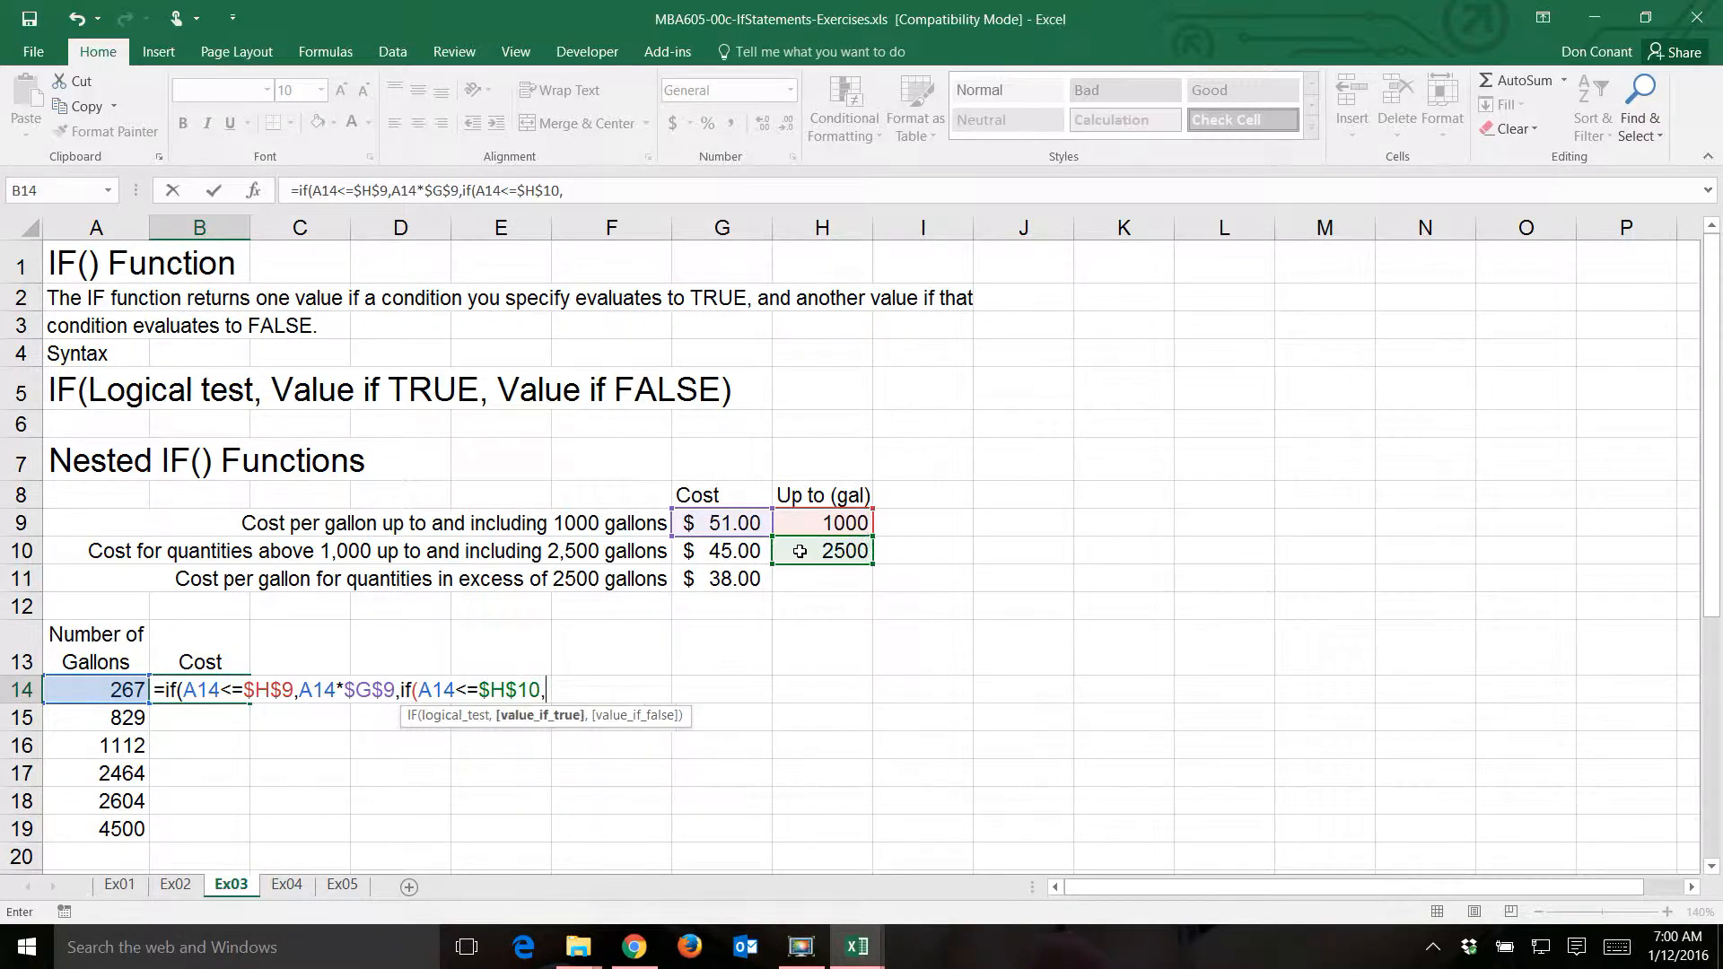
- Enter A14*$G$10 as the nested IF's value if true in the B14 formula
{"action": "left_click", "coordinate": [104, 688]}
{"action": "type", "text": "*"}
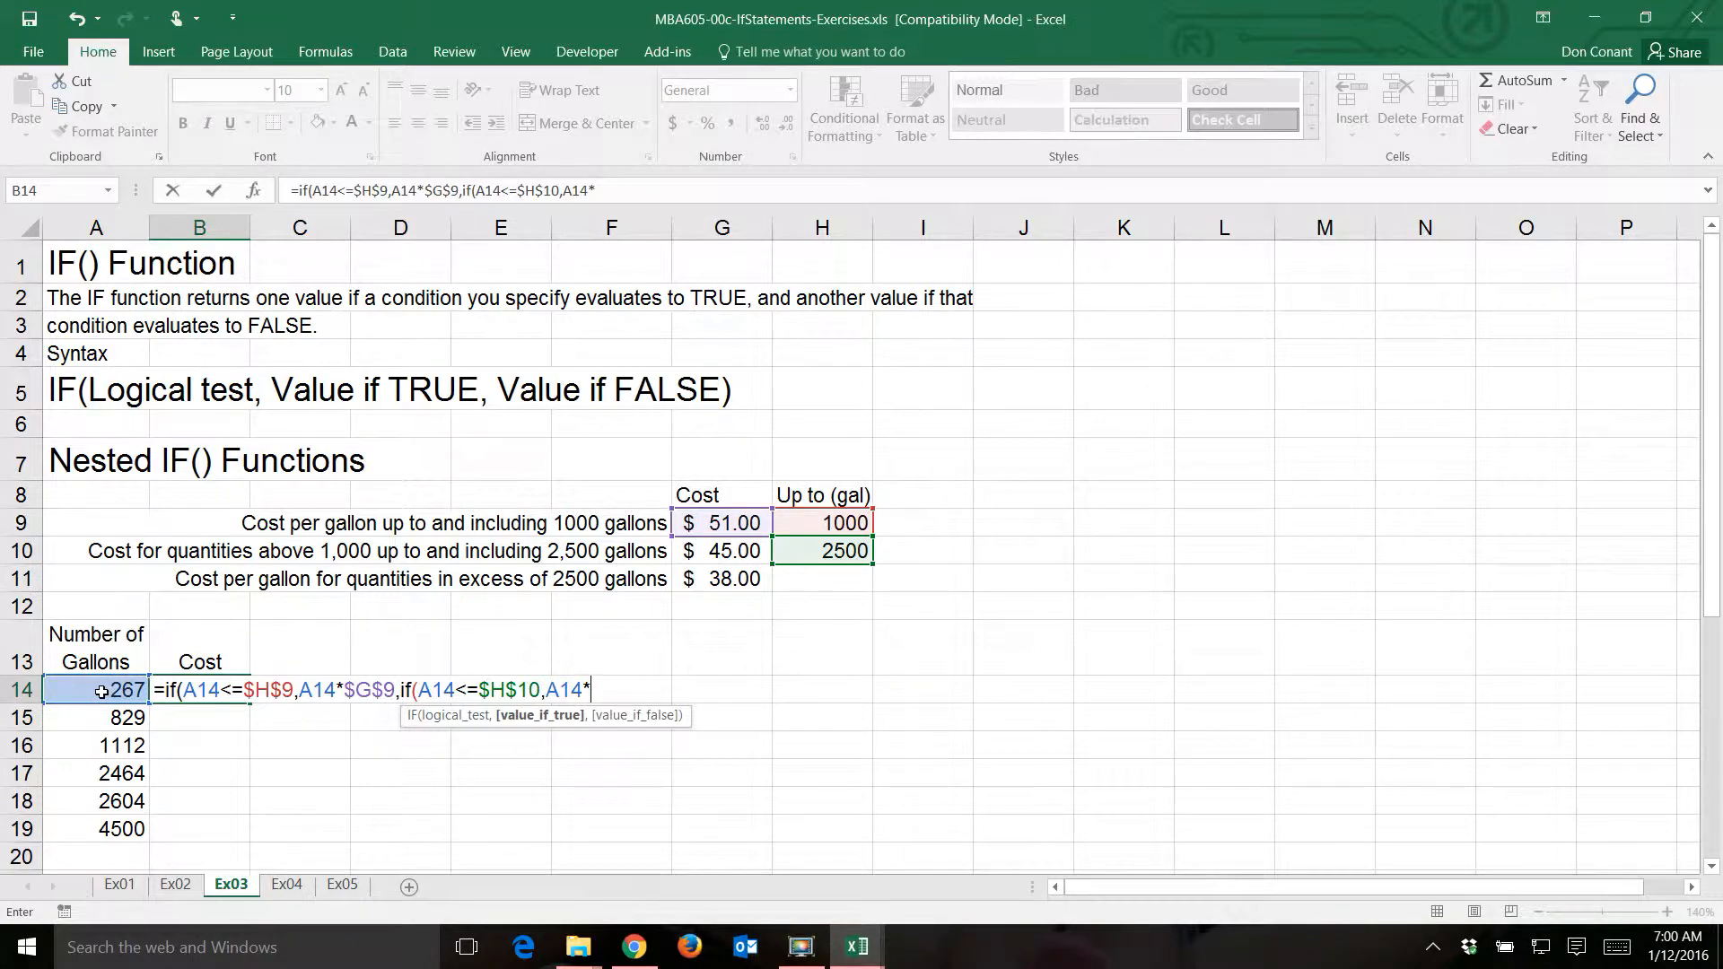
{"action": "left_click", "coordinate": [732, 549]}
{"action": "key", "text": "F4"}
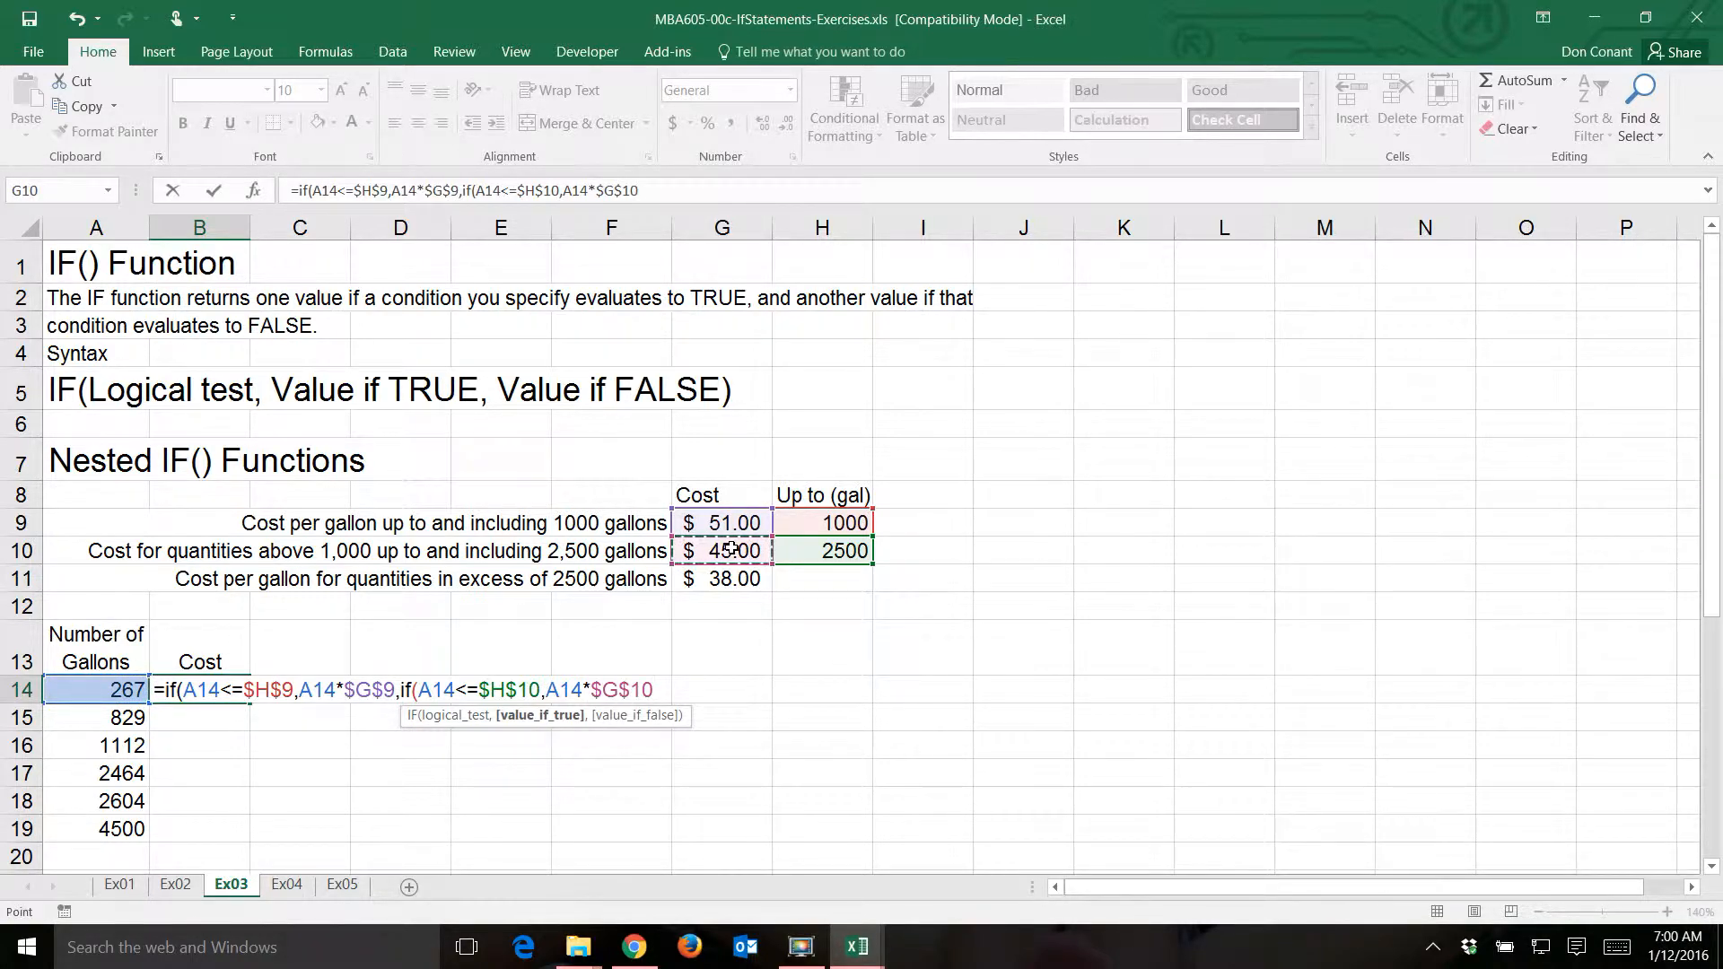
{"action": "type", "text": ","}
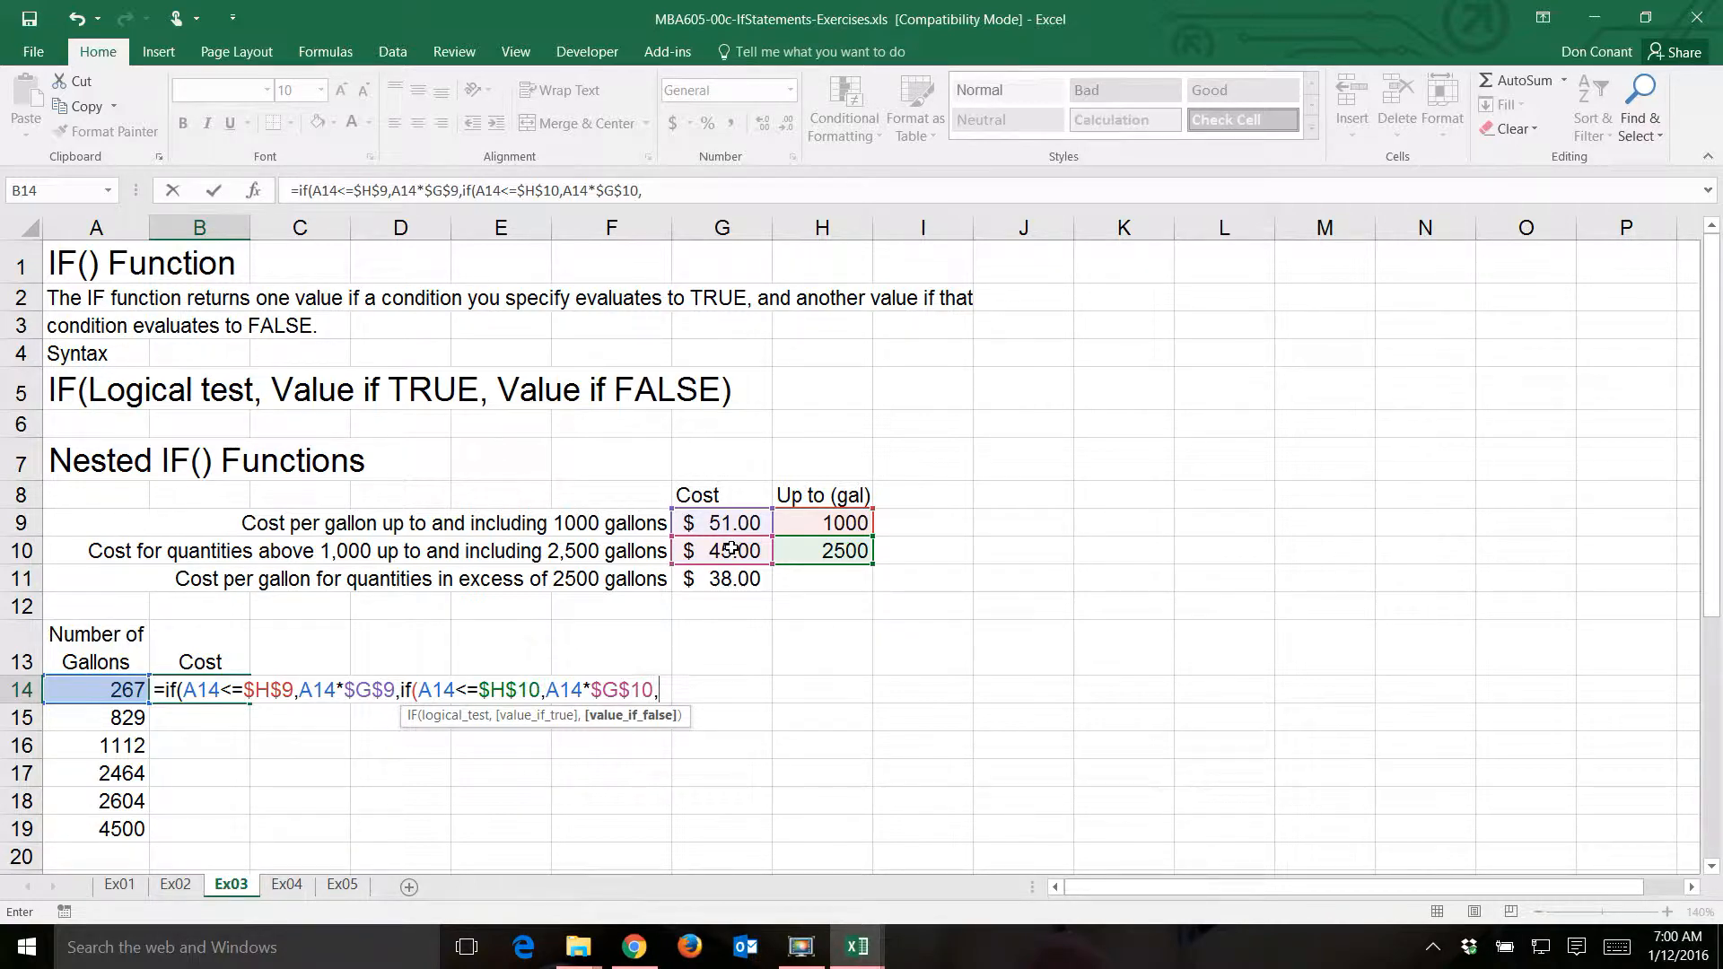
- Enter A14*$G$11 as the nested IF's value if false in B14, then close both IF functions and commit the formula
{"action": "left_click", "coordinate": [89, 690]}
{"action": "type", "text": "*"}
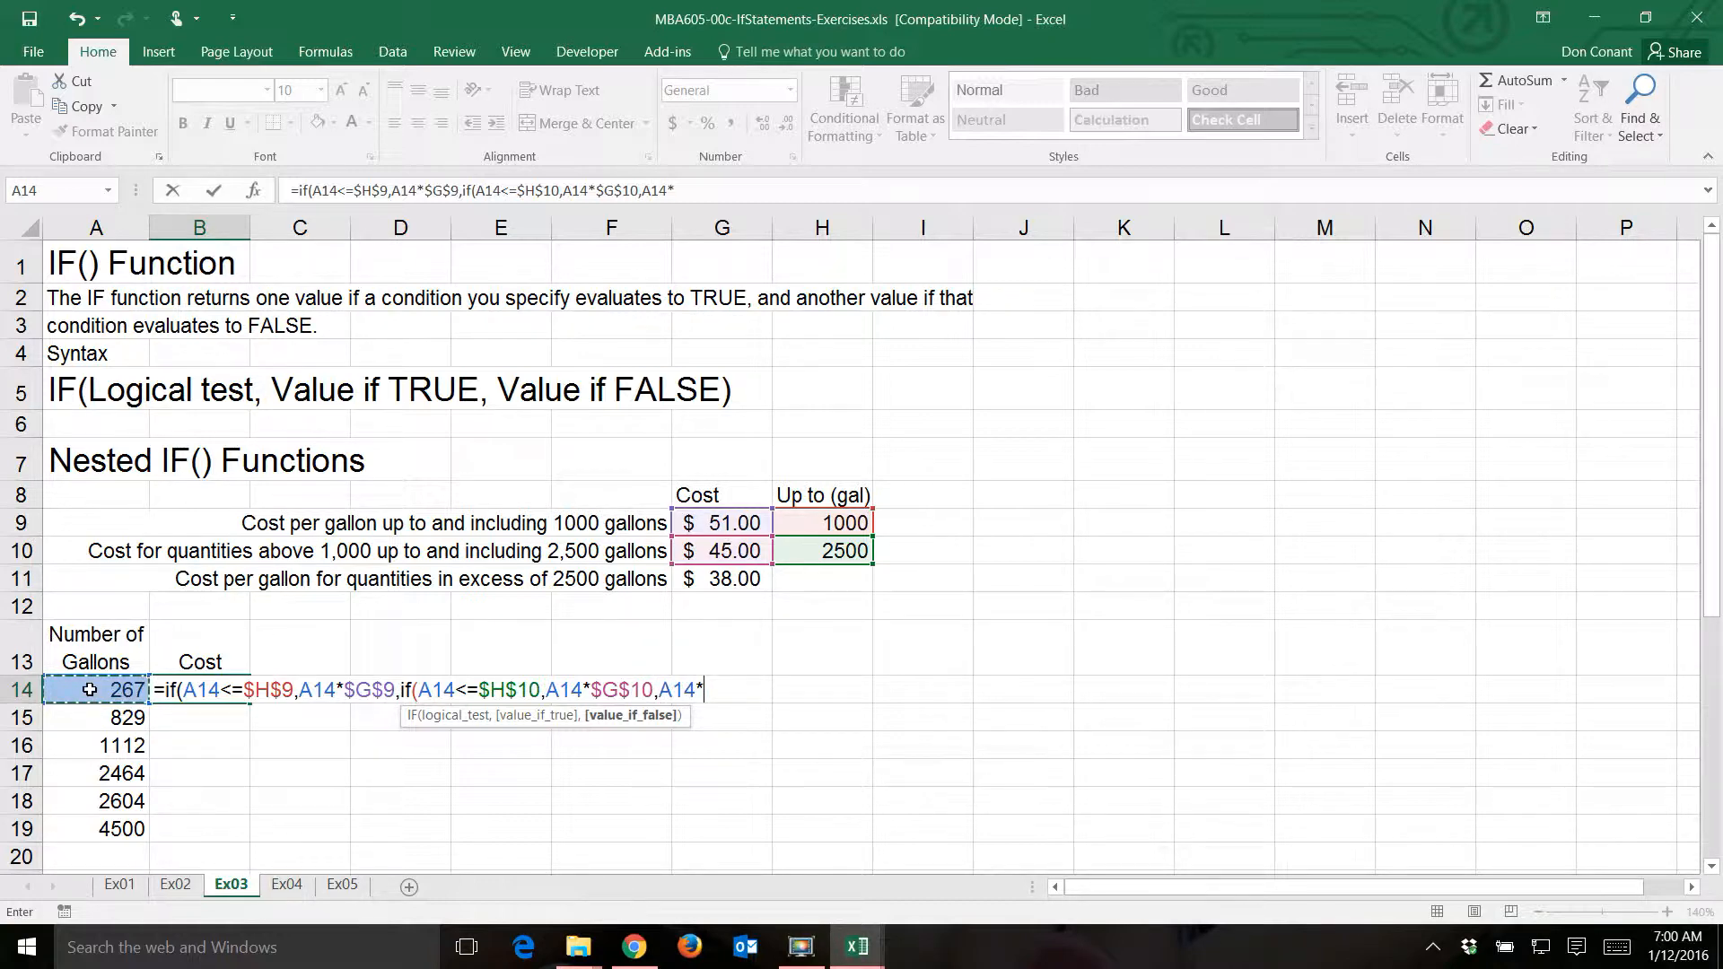
{"action": "left_click", "coordinate": [729, 583]}
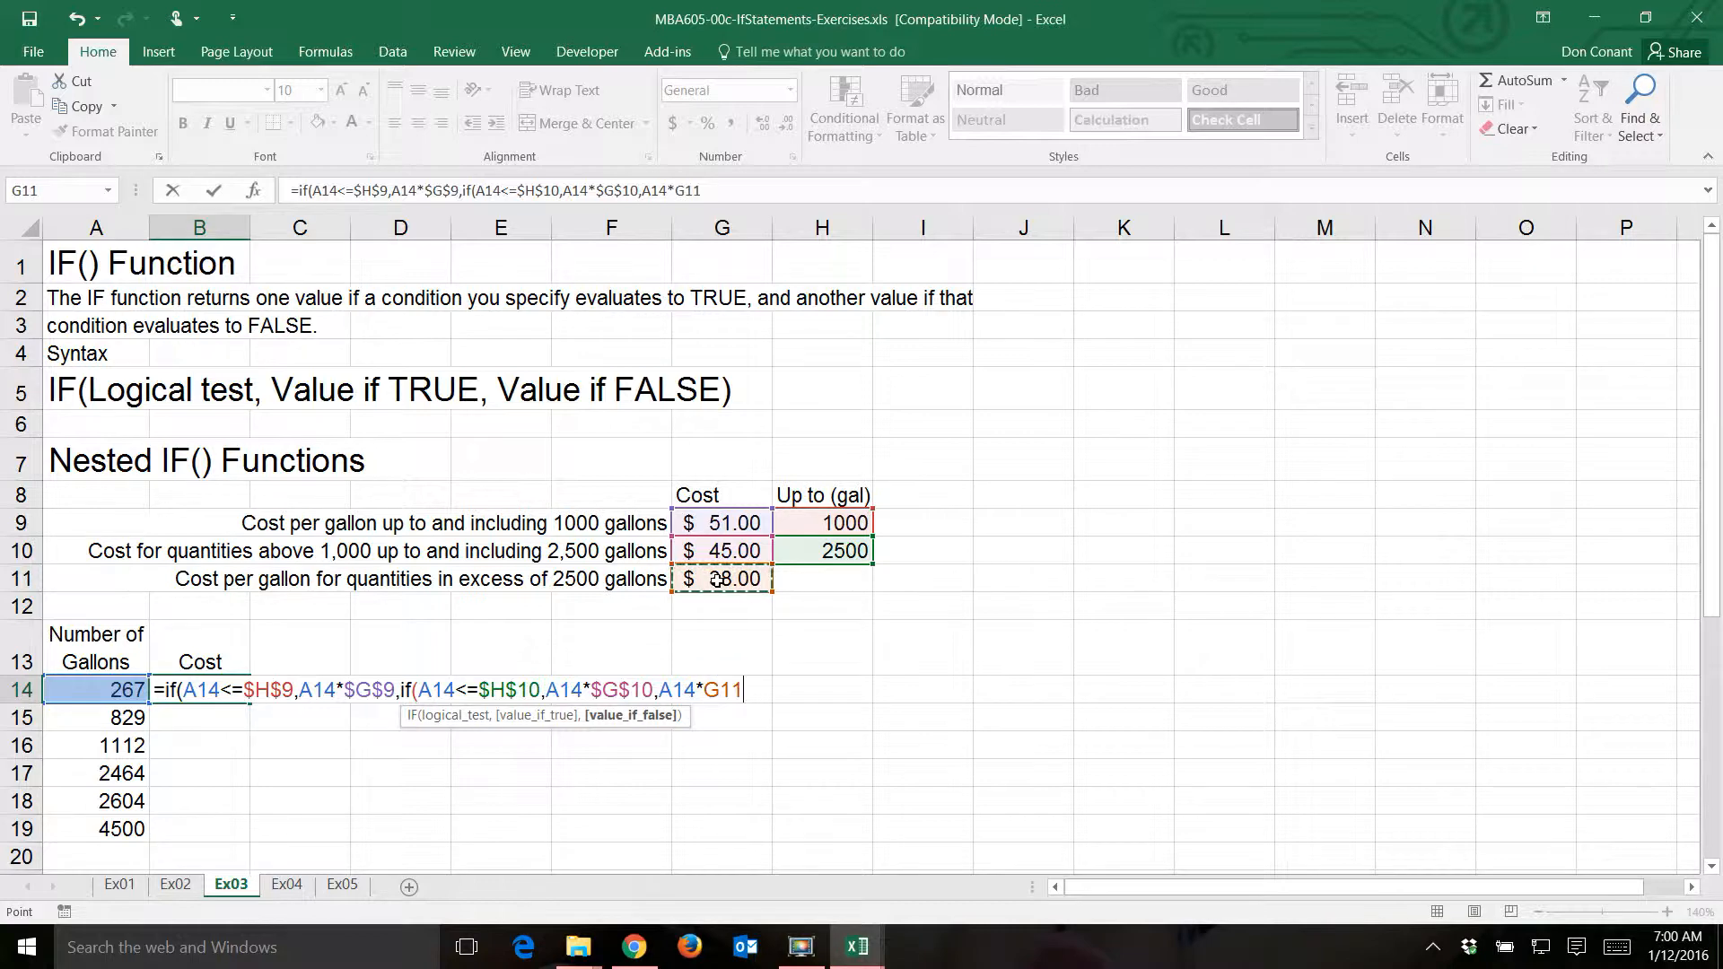
{"action": "key", "text": "F4"}
{"action": "type", "text": ")"}
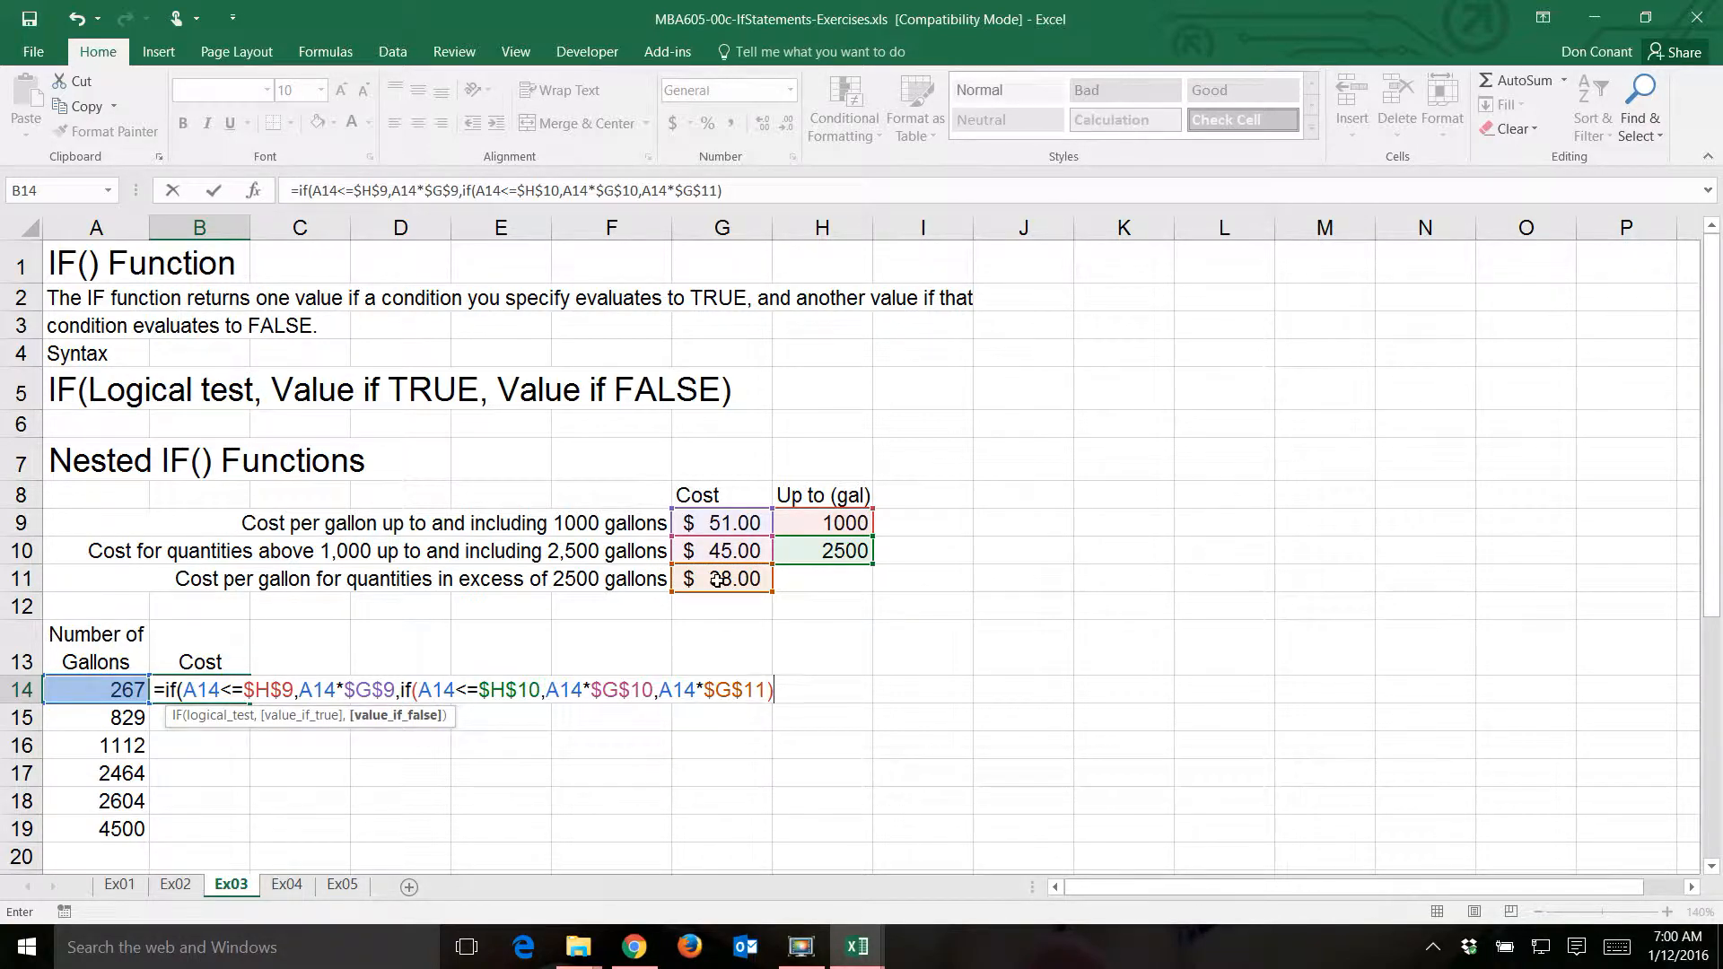
{"action": "type", "text": ")"}
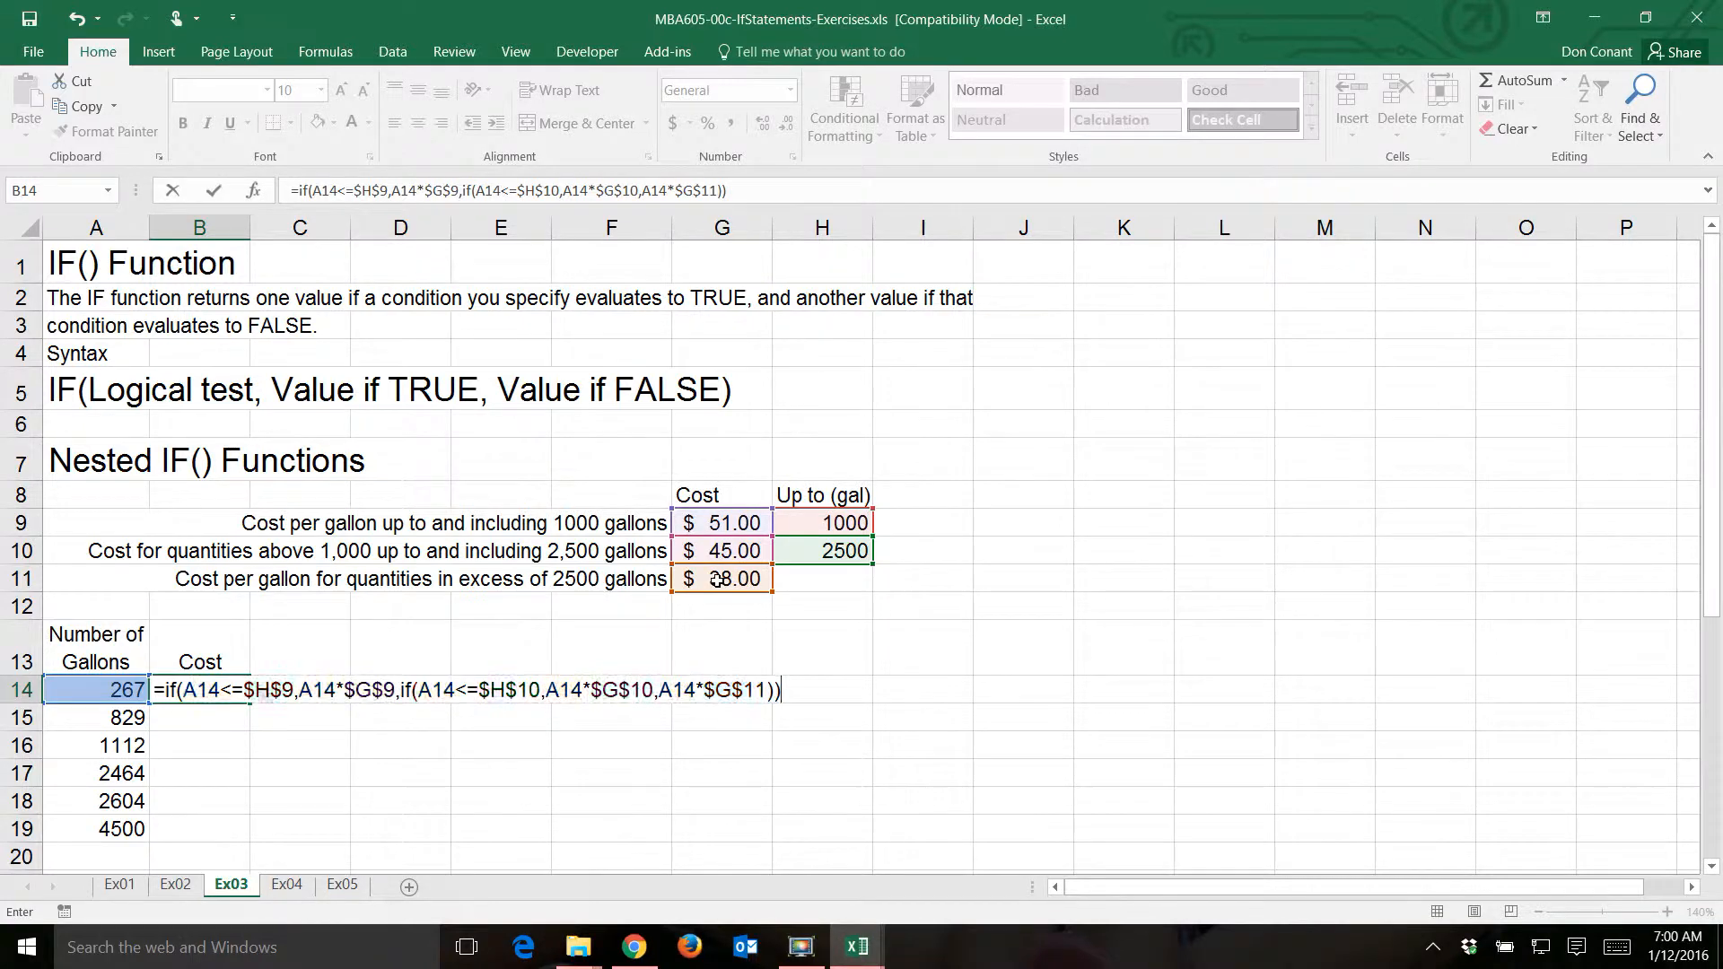
{"action": "key", "text": "Return"}
- Fill the B14 cost formula down the Cost column through B19
{"action": "key", "text": "Up"}
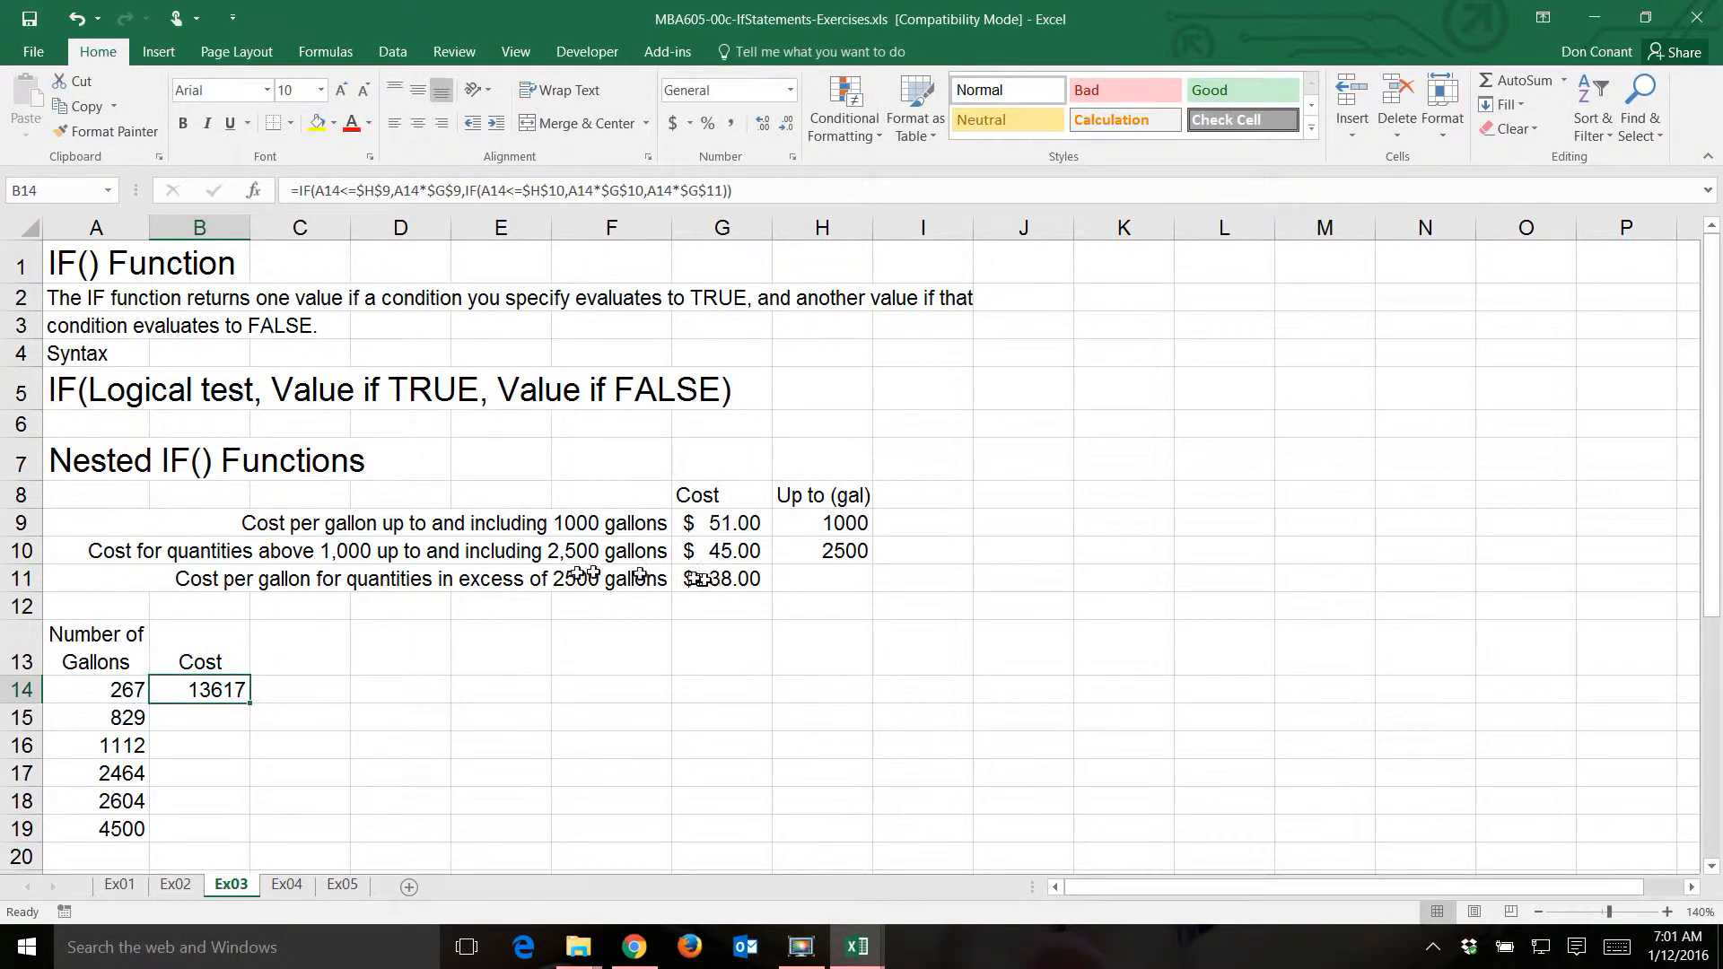
{"action": "double_click", "coordinate": [244, 702]}
{"action": "left_click", "coordinate": [224, 689]}
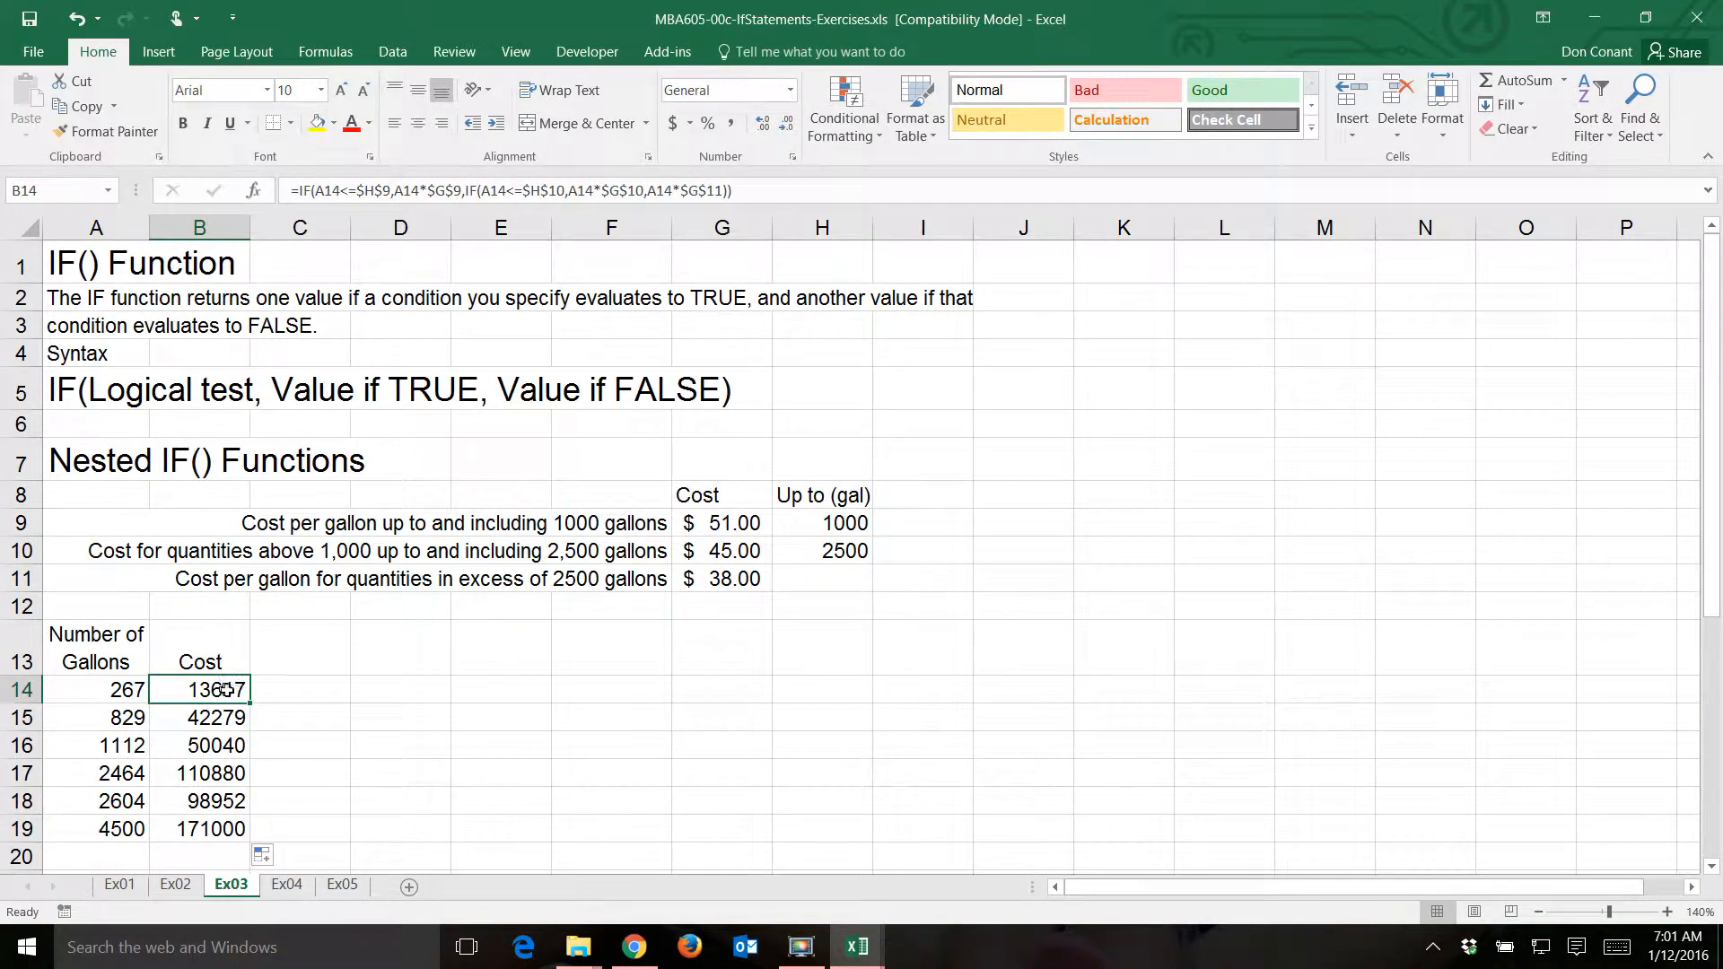
- On sheet Ex04, start an IF formula in Letter Grade cell C9 with the logical test B9>=90 and "A" as the value if true
{"action": "left_click", "coordinate": [287, 886]}
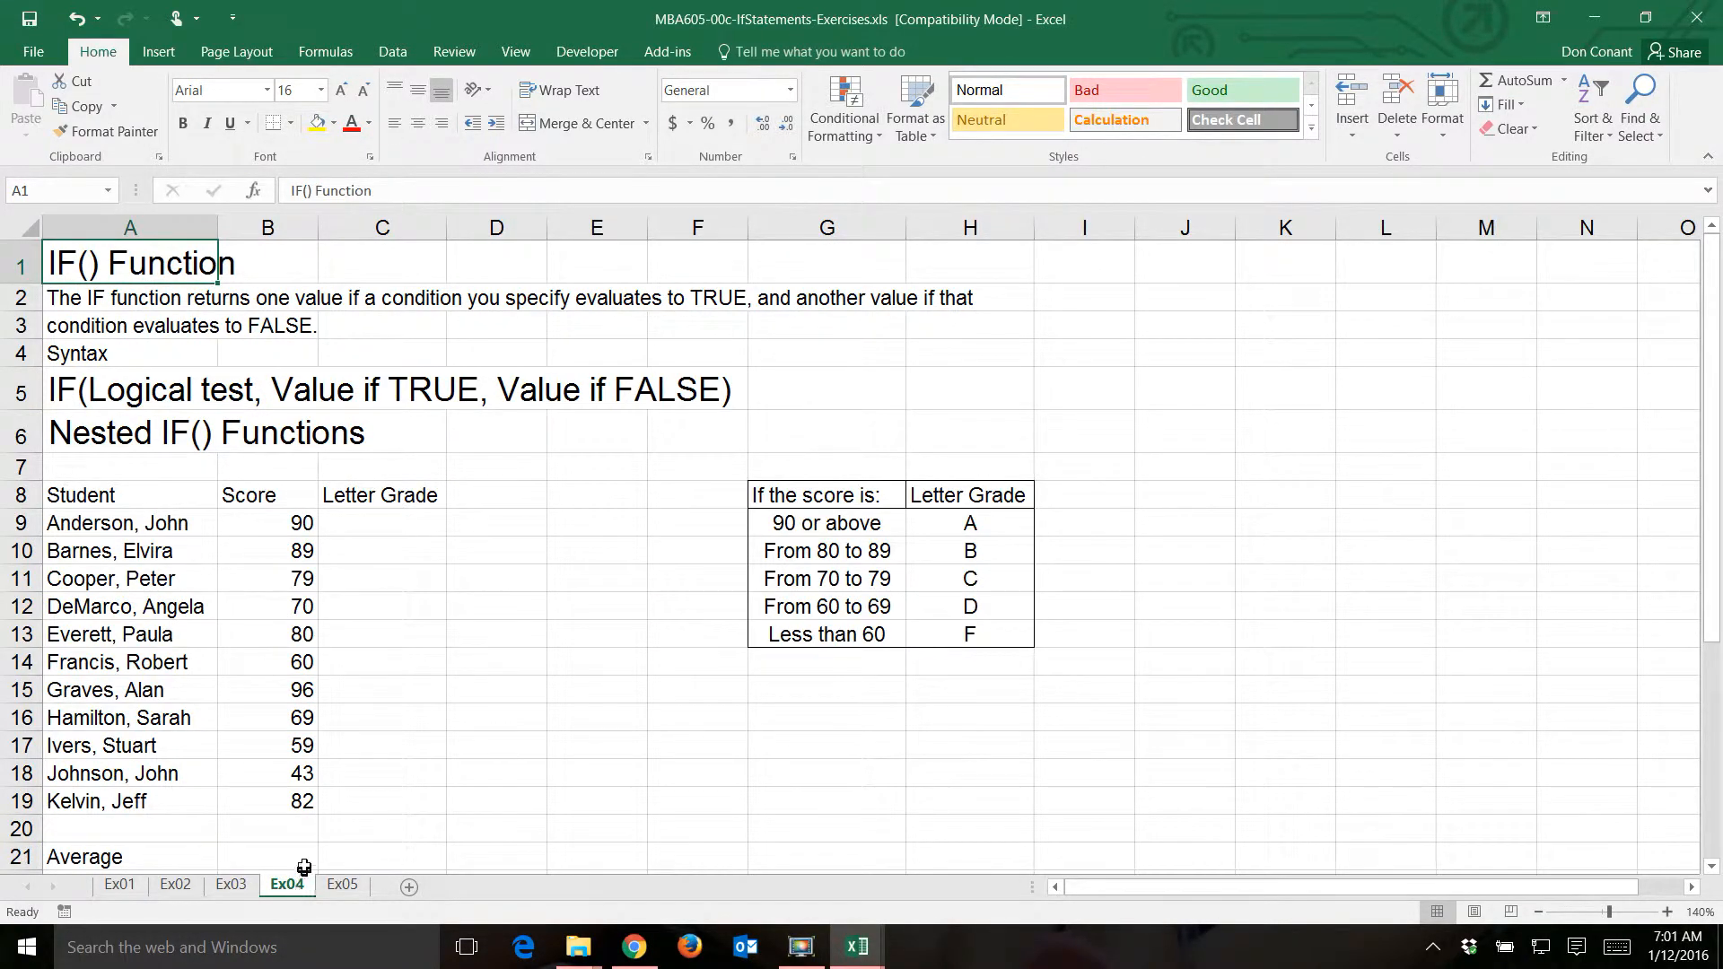
{"action": "left_click", "coordinate": [377, 530]}
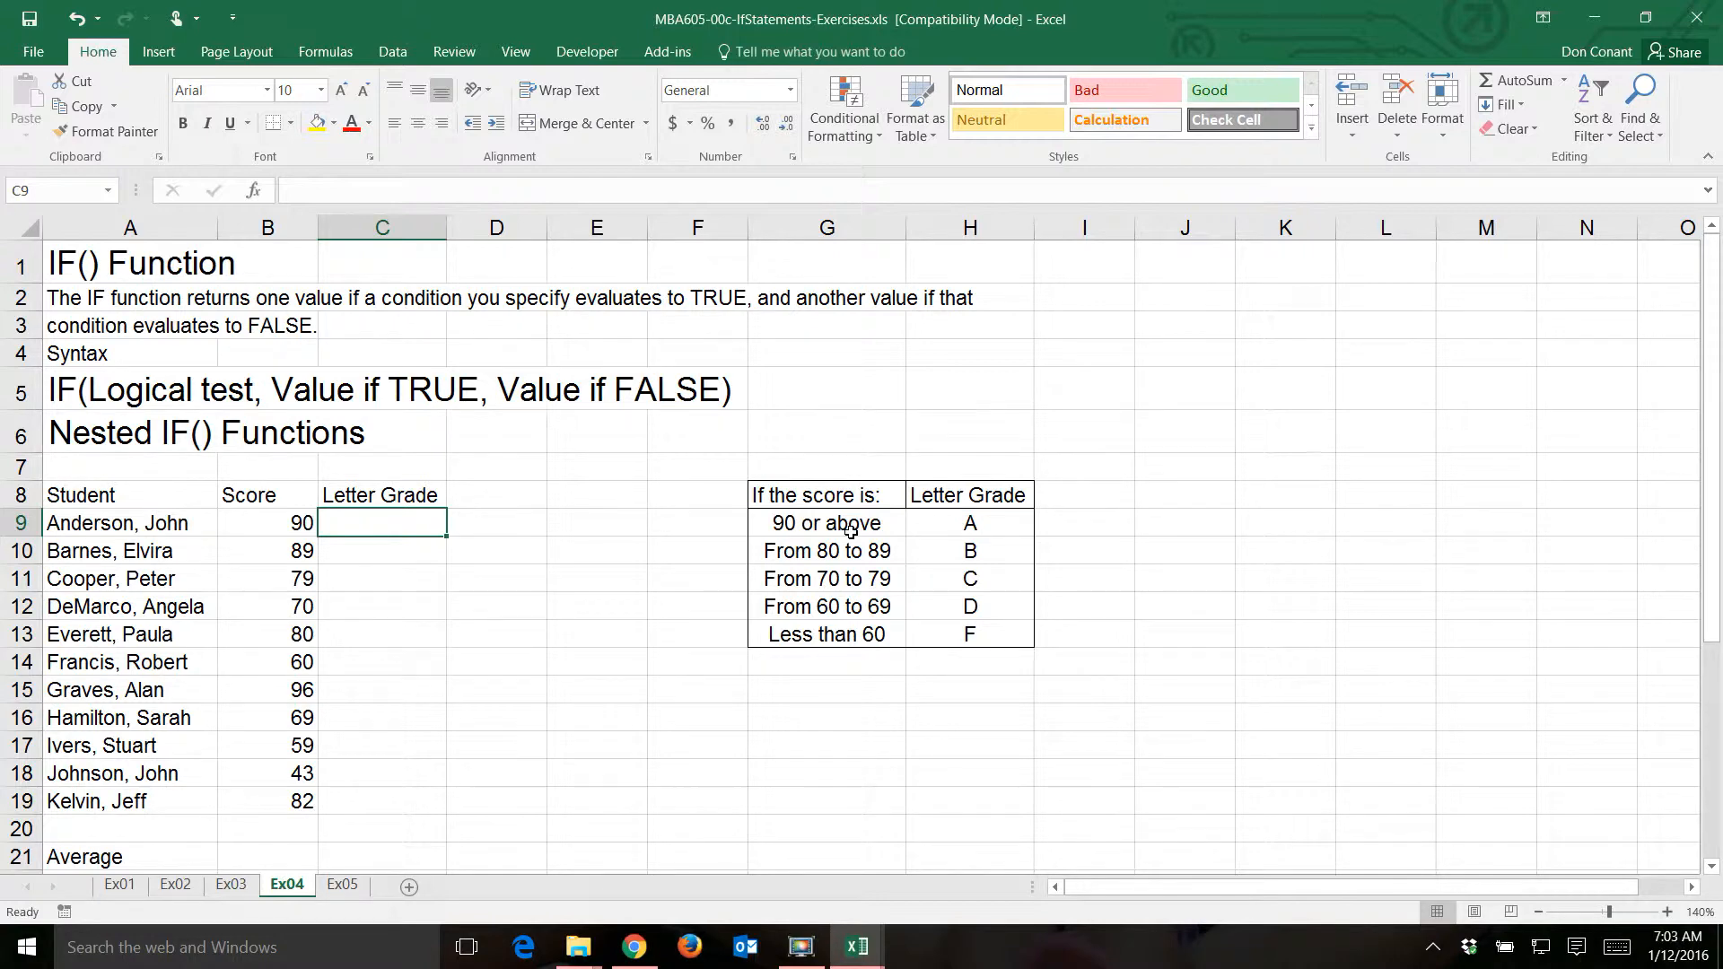
{"action": "type", "text": "=if("}
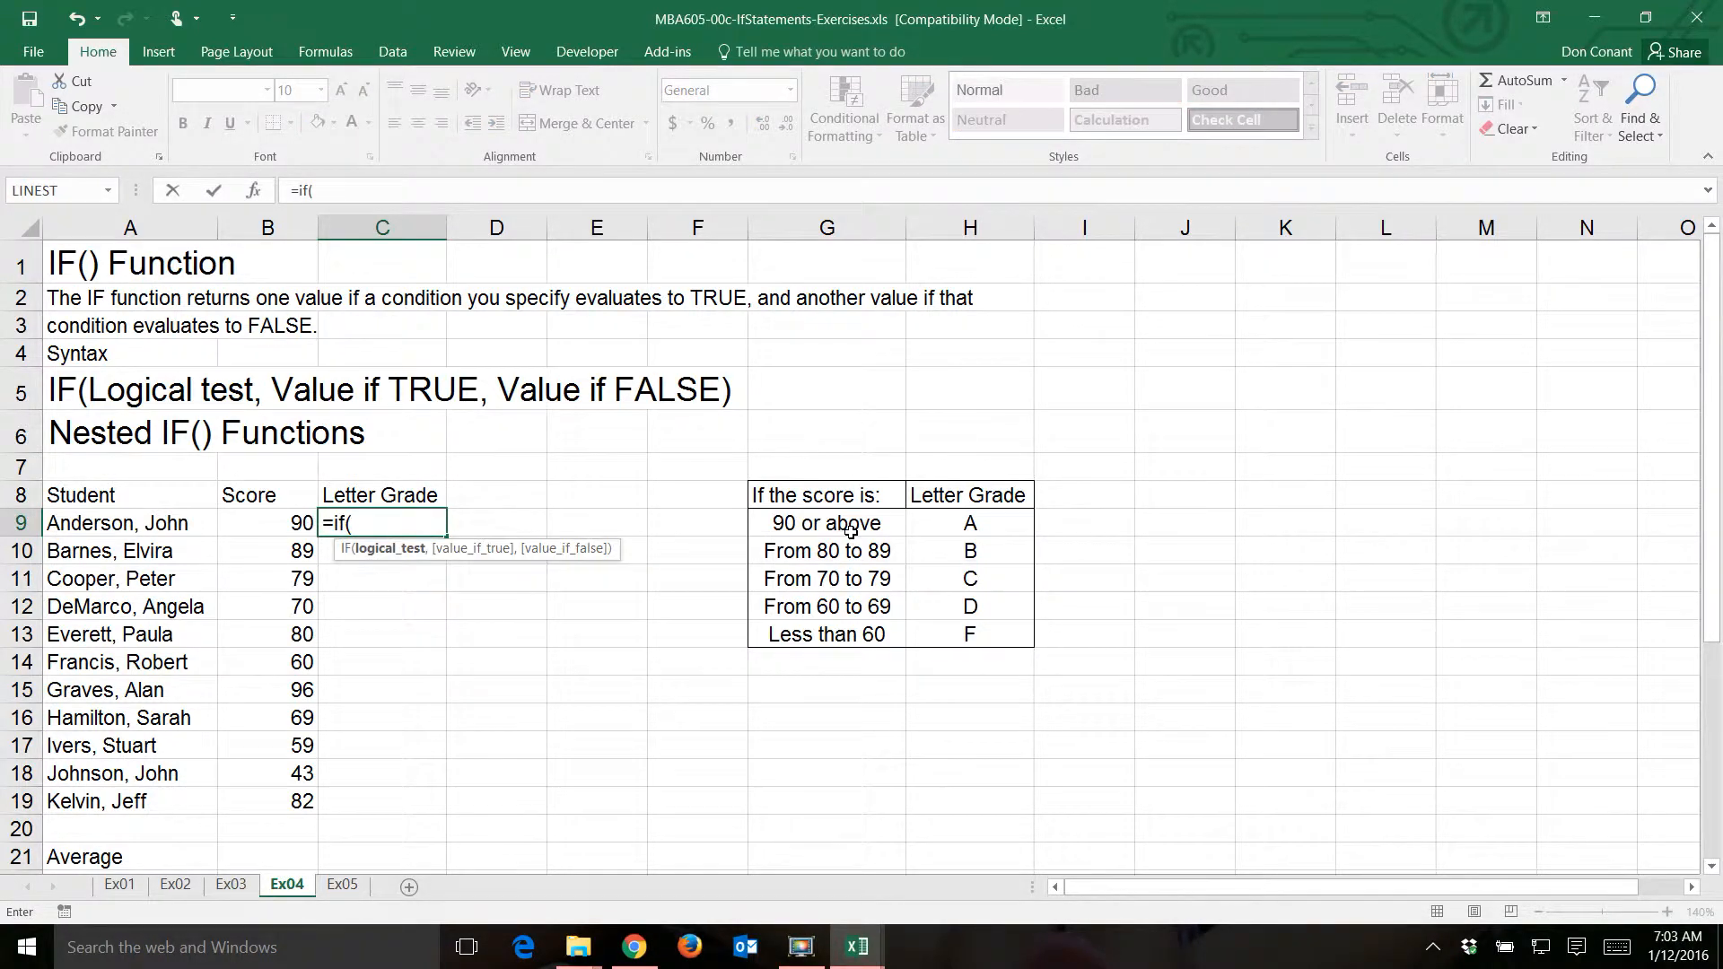
{"action": "key", "text": "Left"}
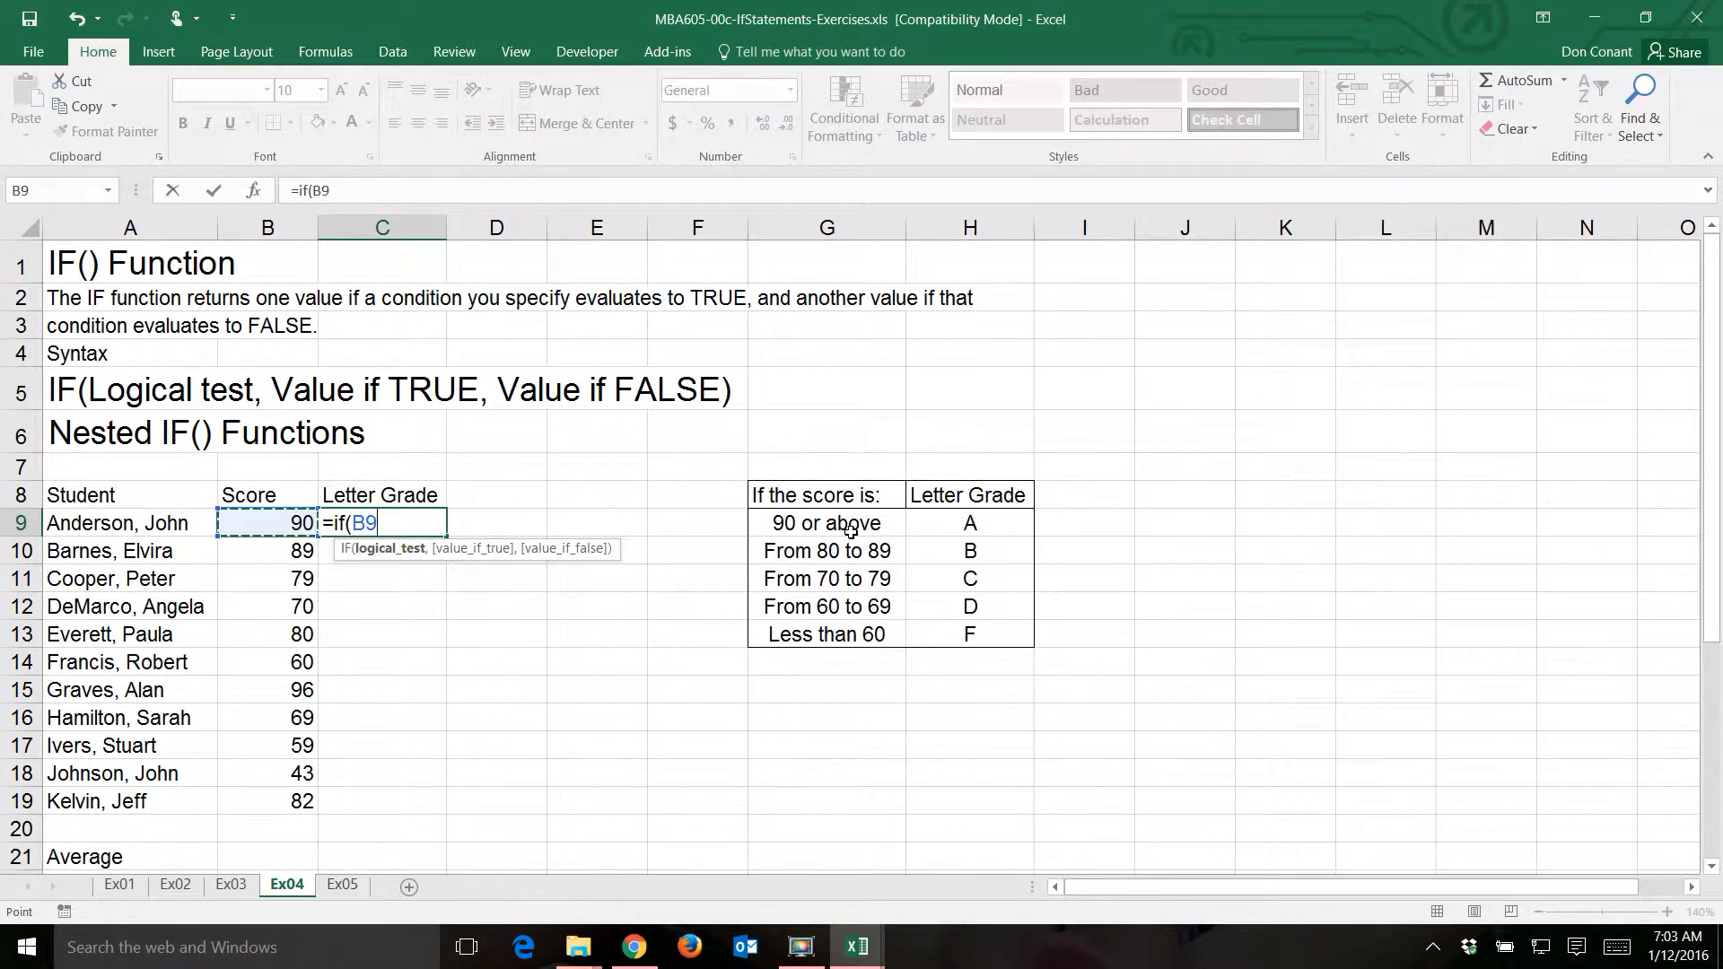
{"action": "type", "text": ">=90"}
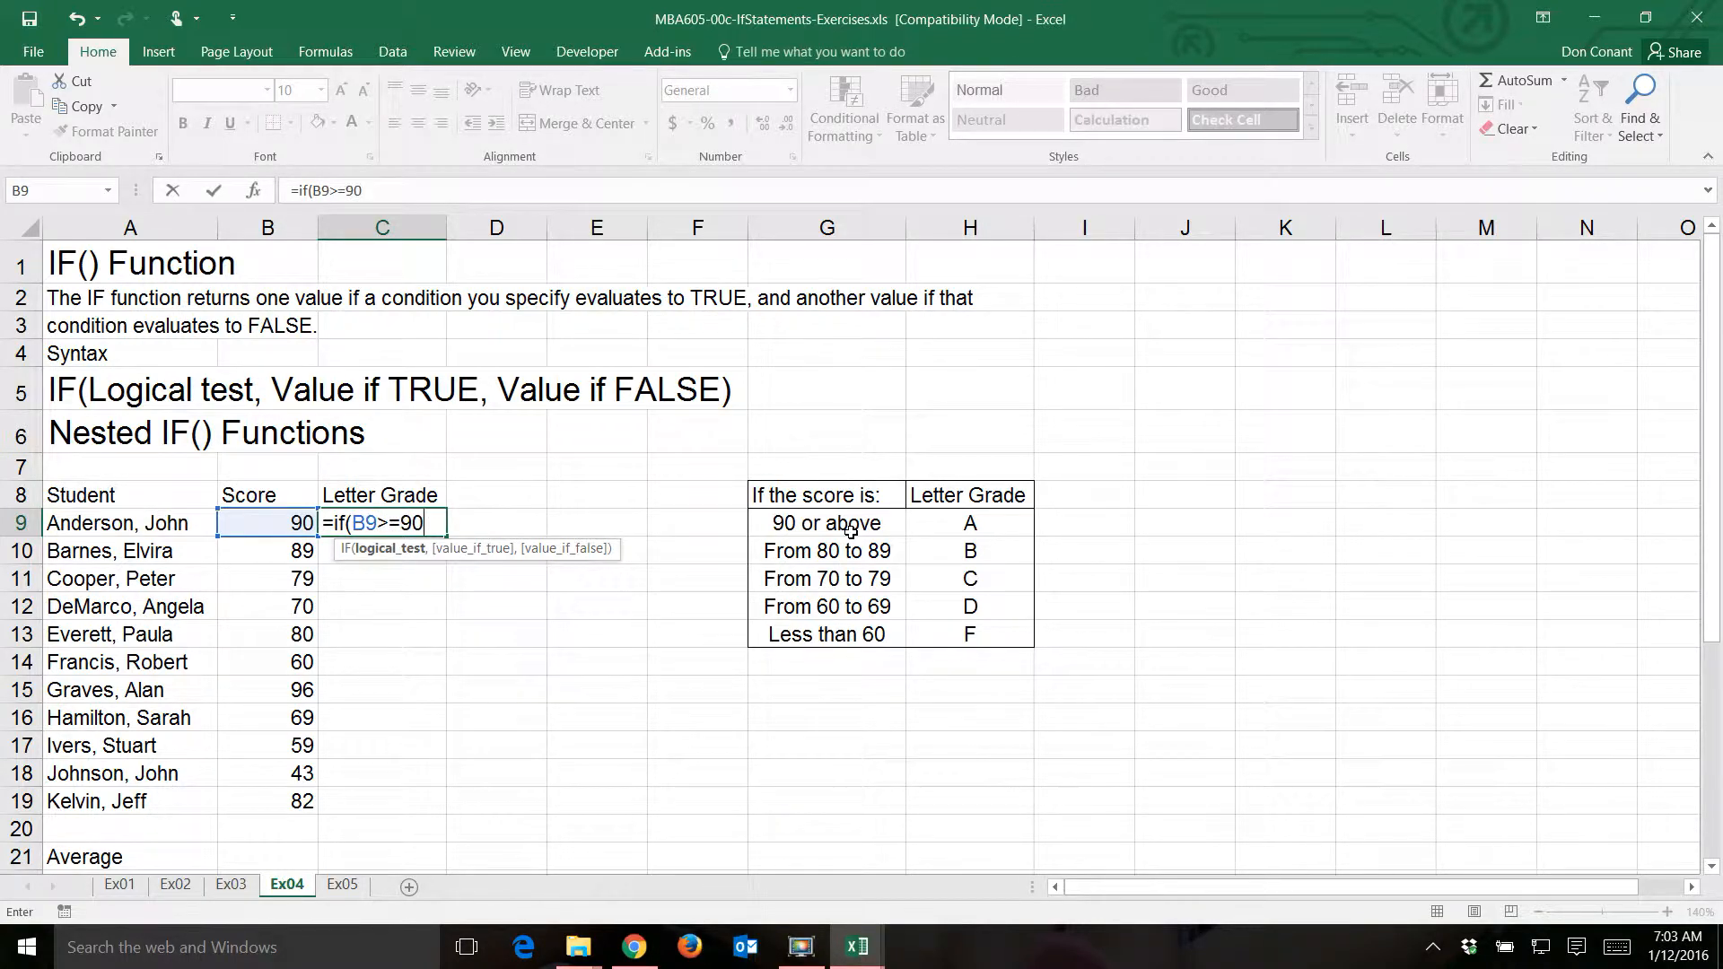
{"action": "type", "text": ",\"A"}
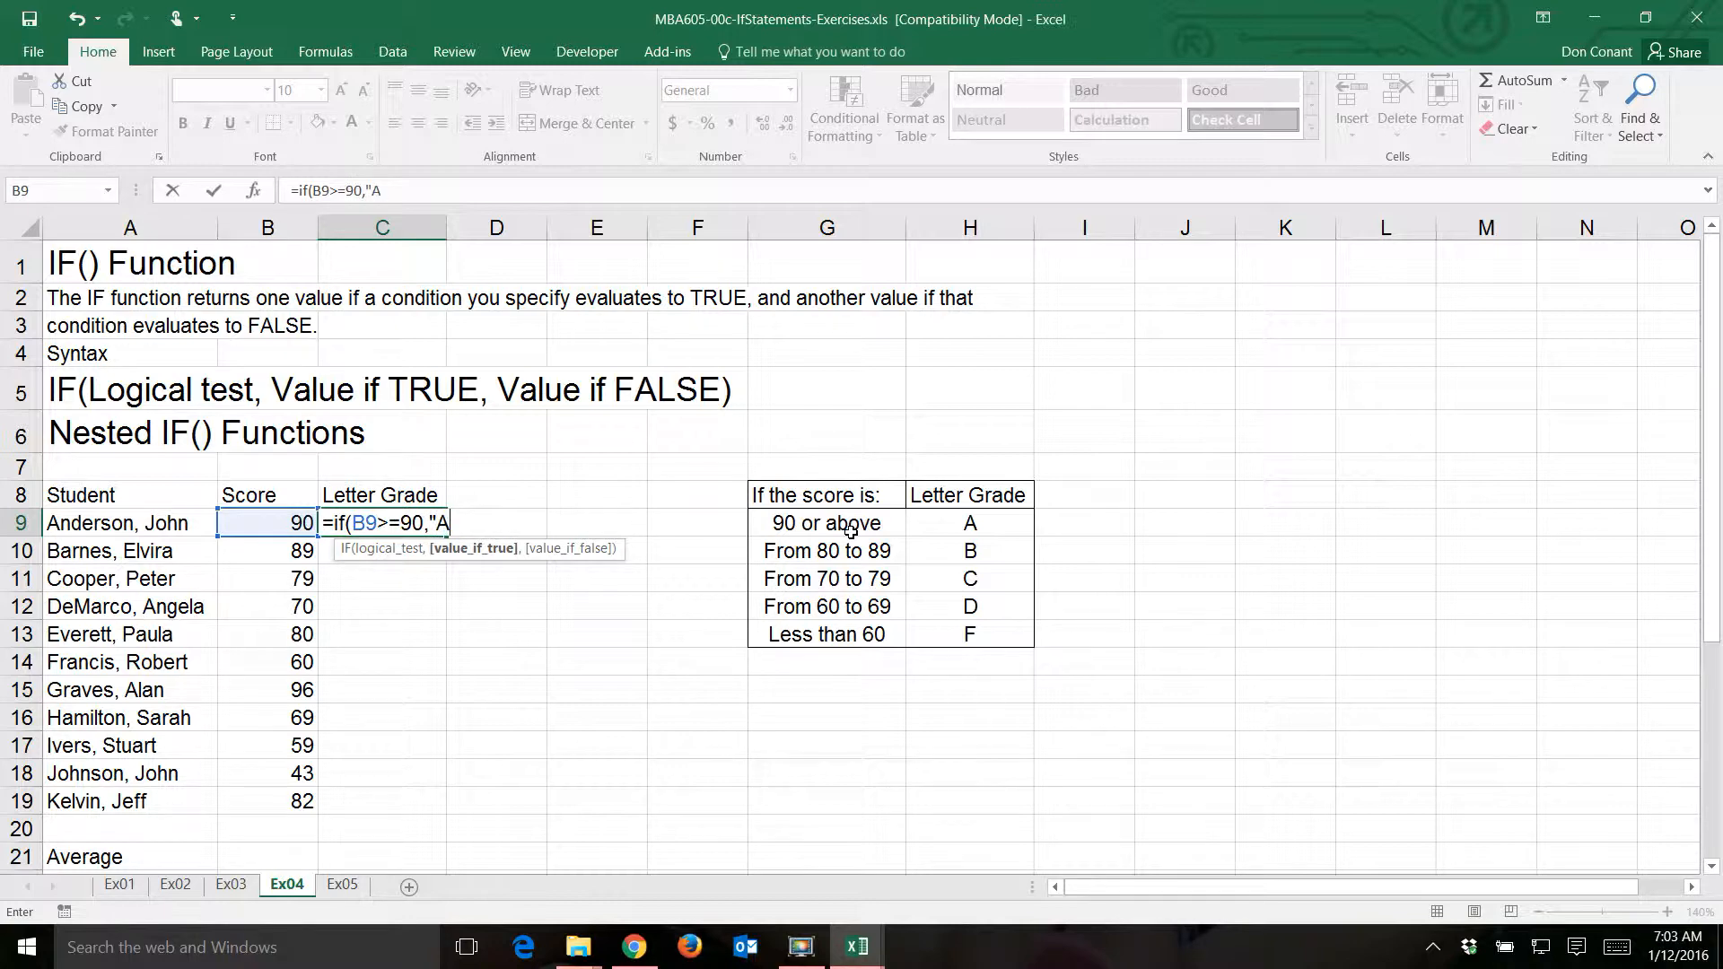
{"action": "type", "text": "\",if("}
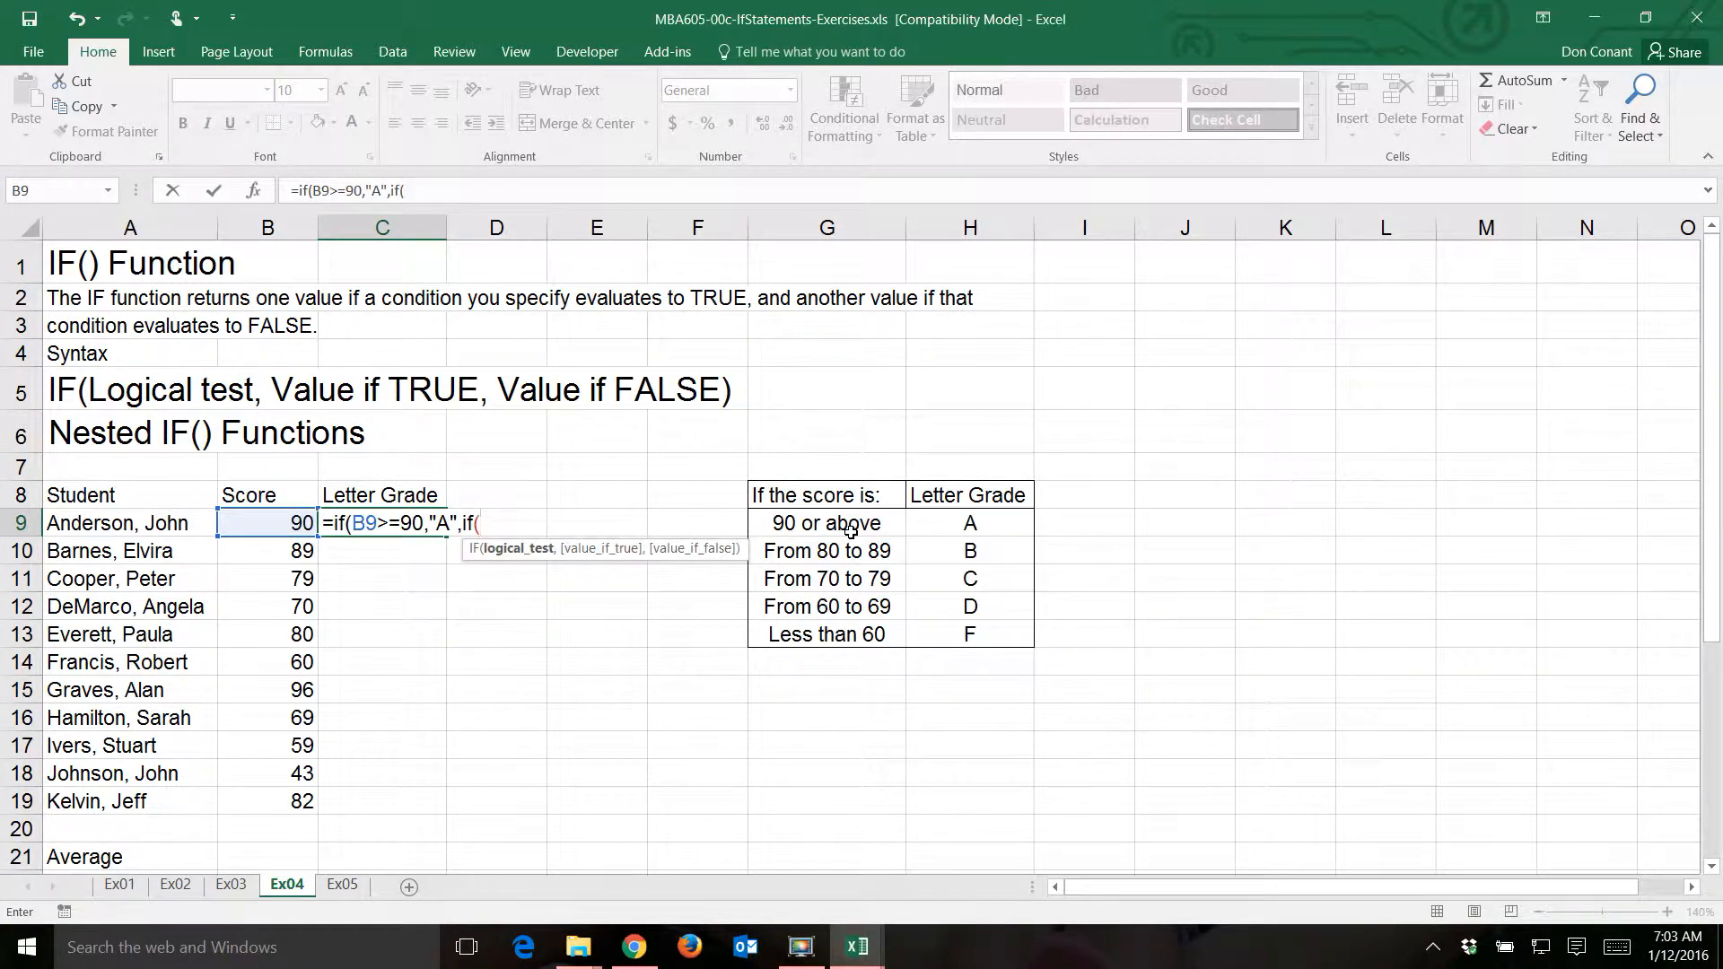
{"action": "type", "text": "B9>="}
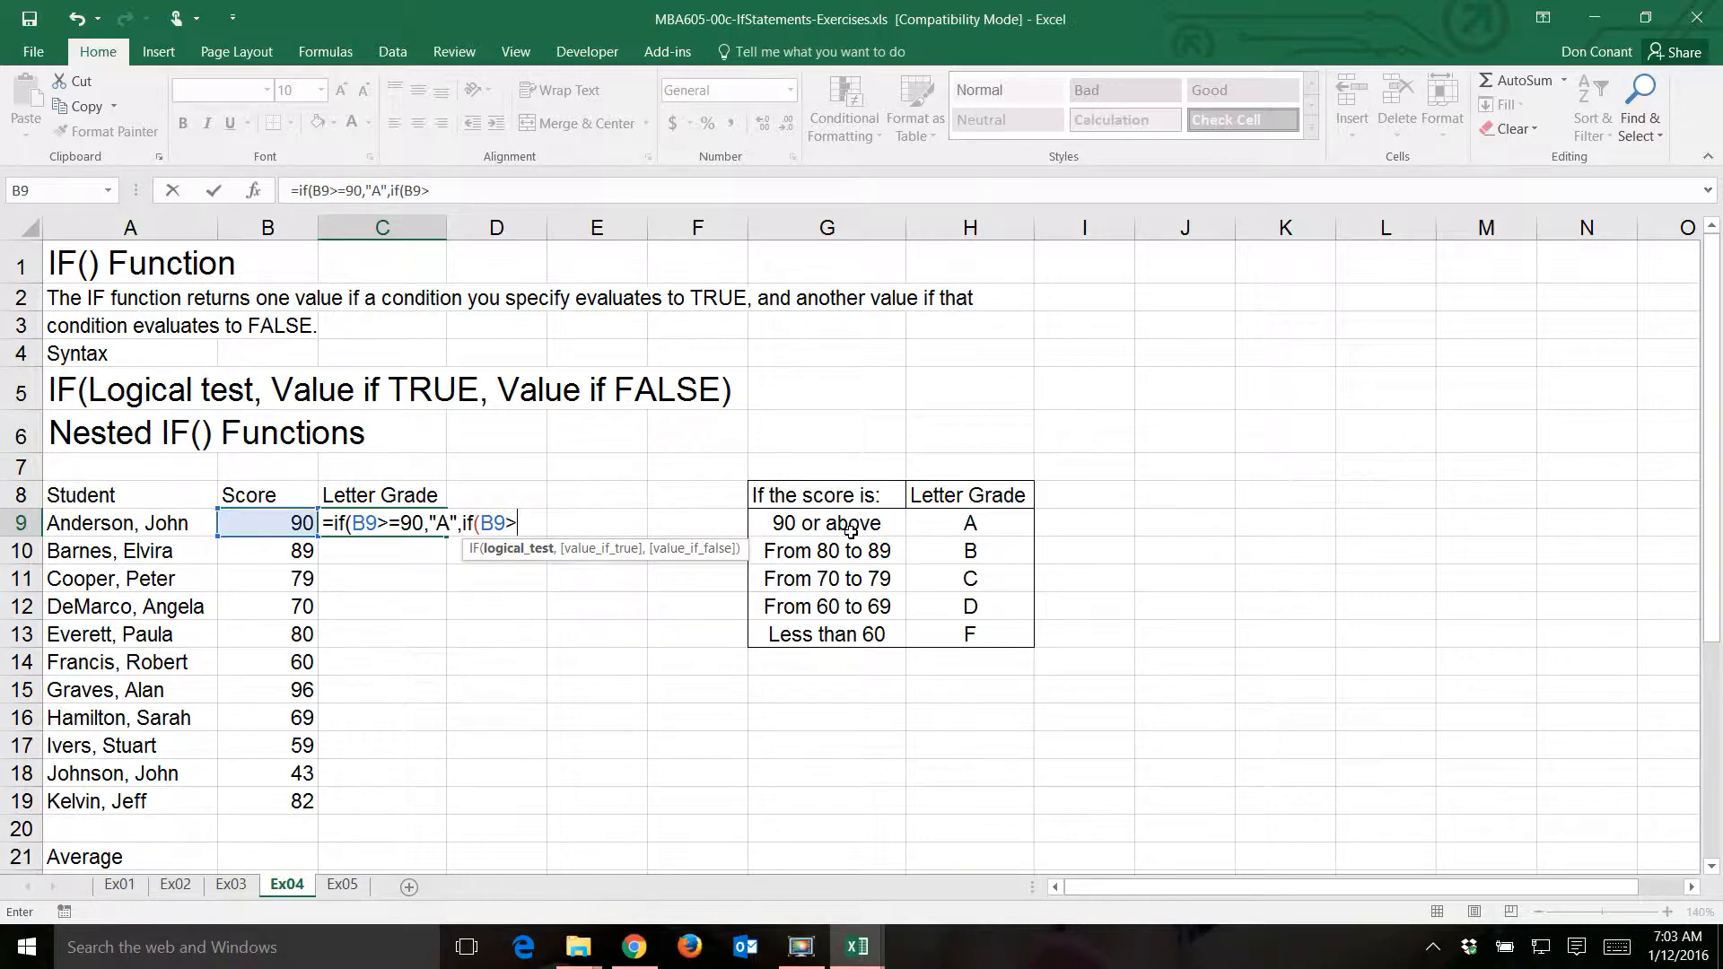
{"action": "type", "text": "80,\"B\""}
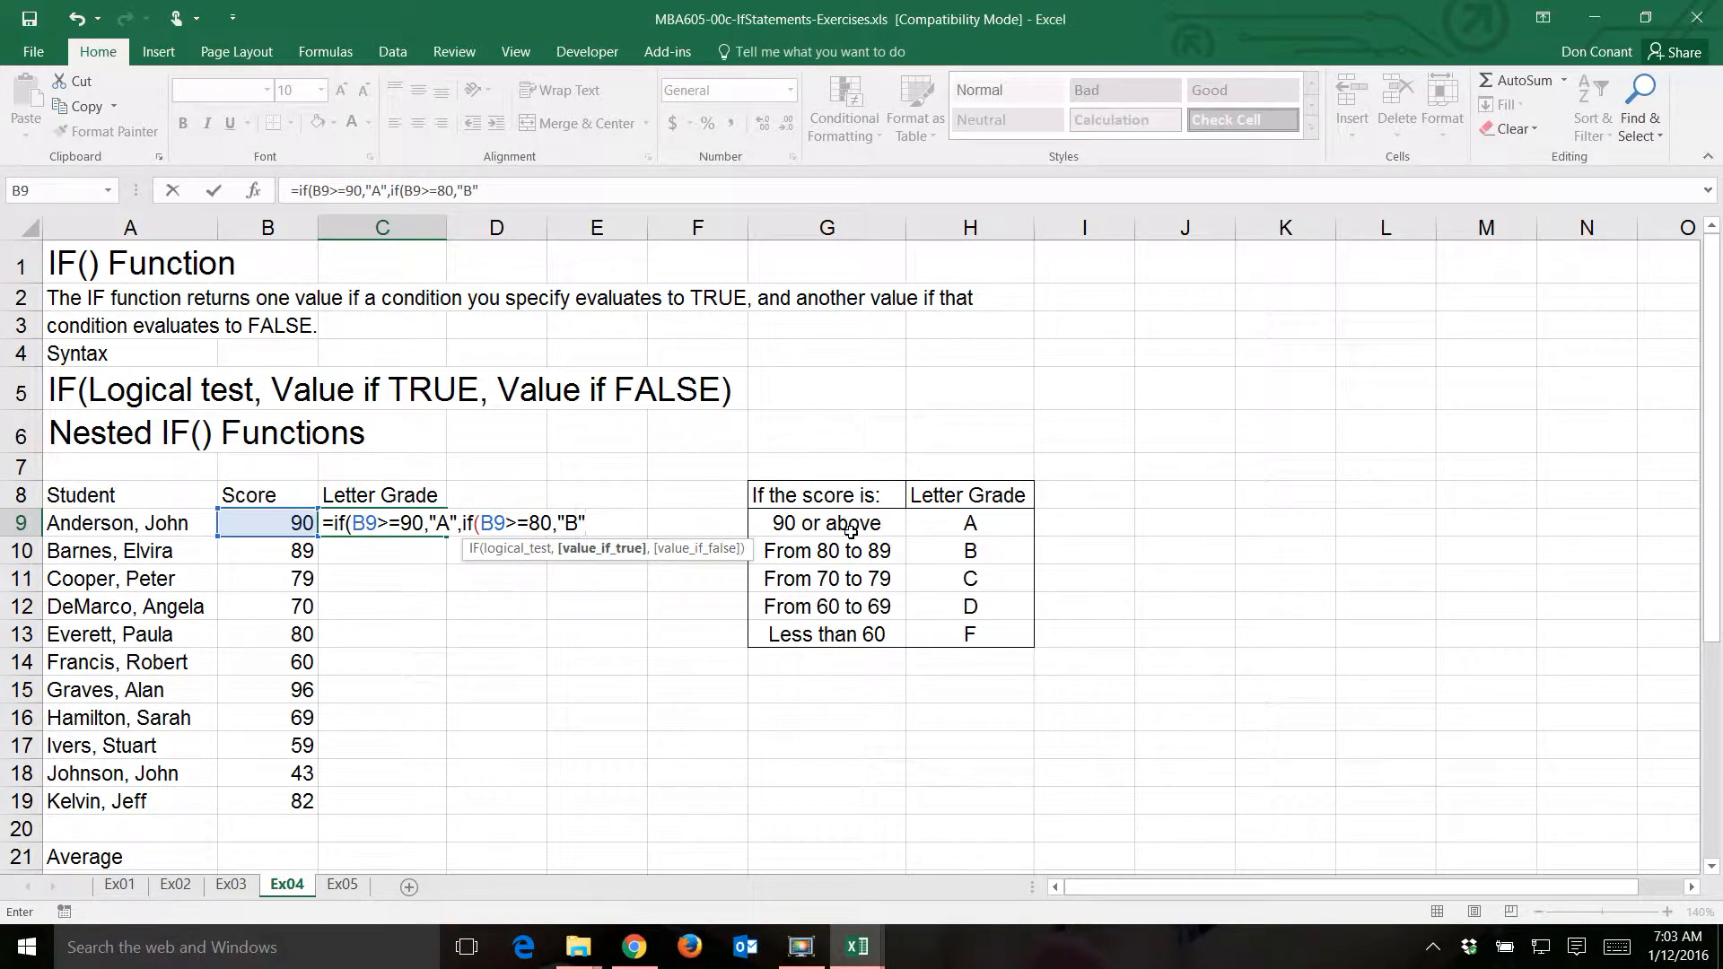
{"action": "type", "text": ",if"}
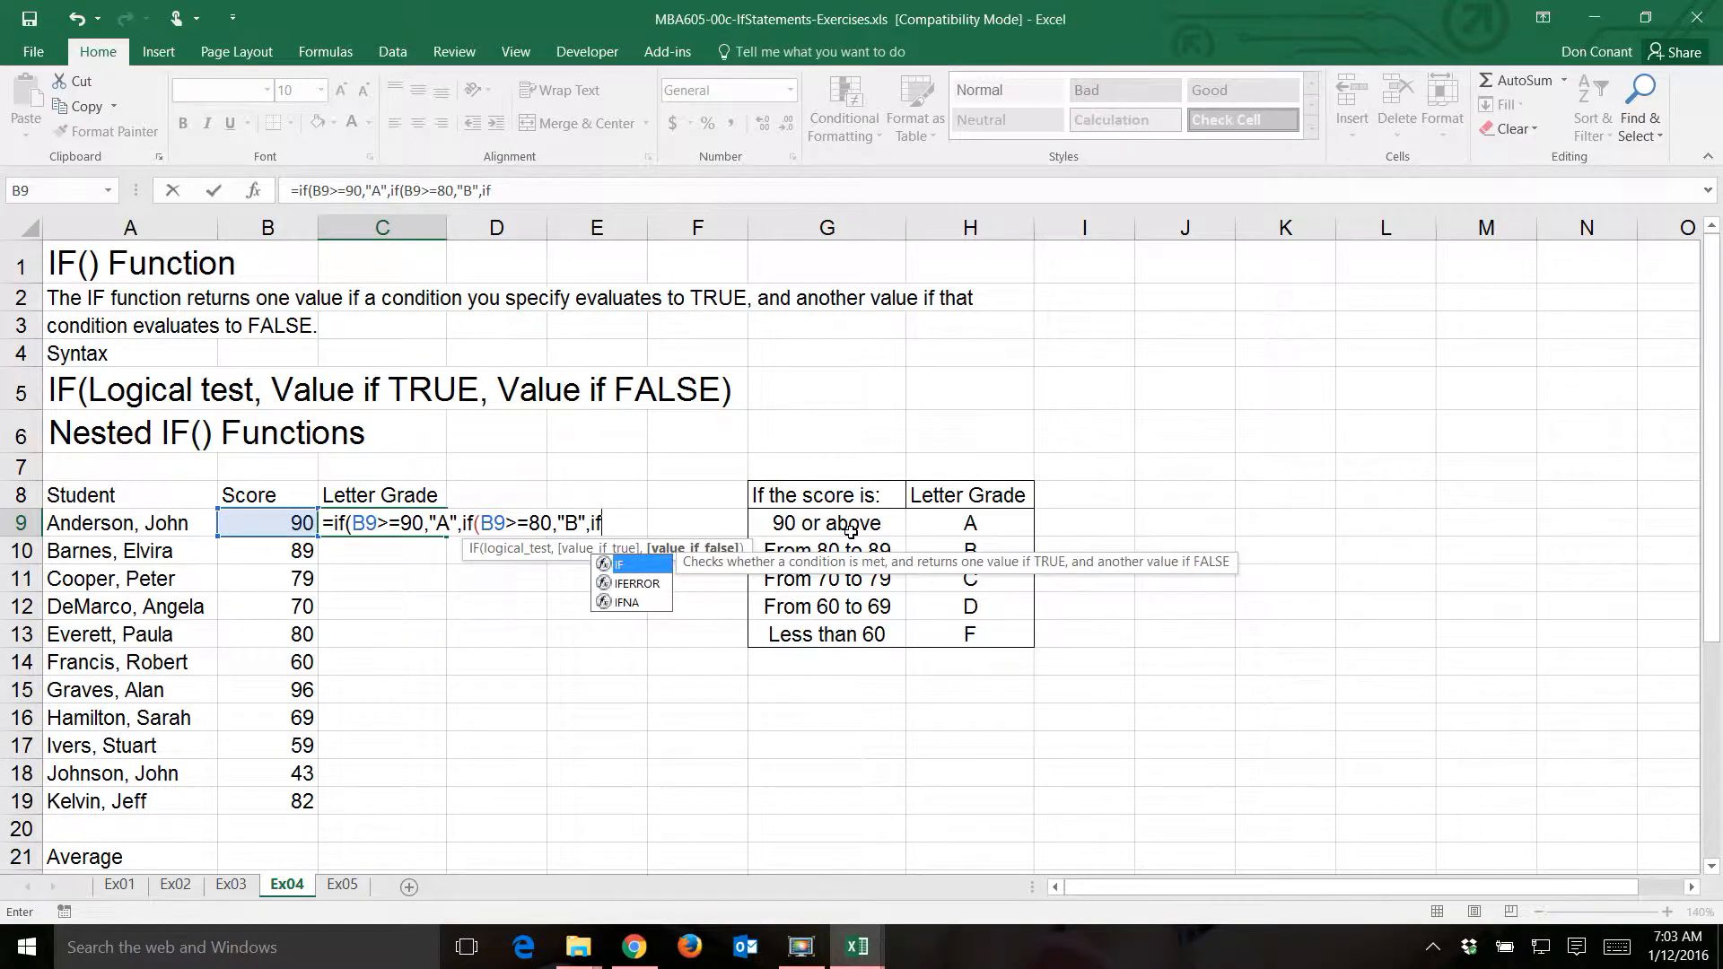
{"action": "type", "text": "("}
- Nest a third IF in the C9 formula with the logical test B9>=70 and "C" as its value if true
{"action": "key", "text": "Left"}
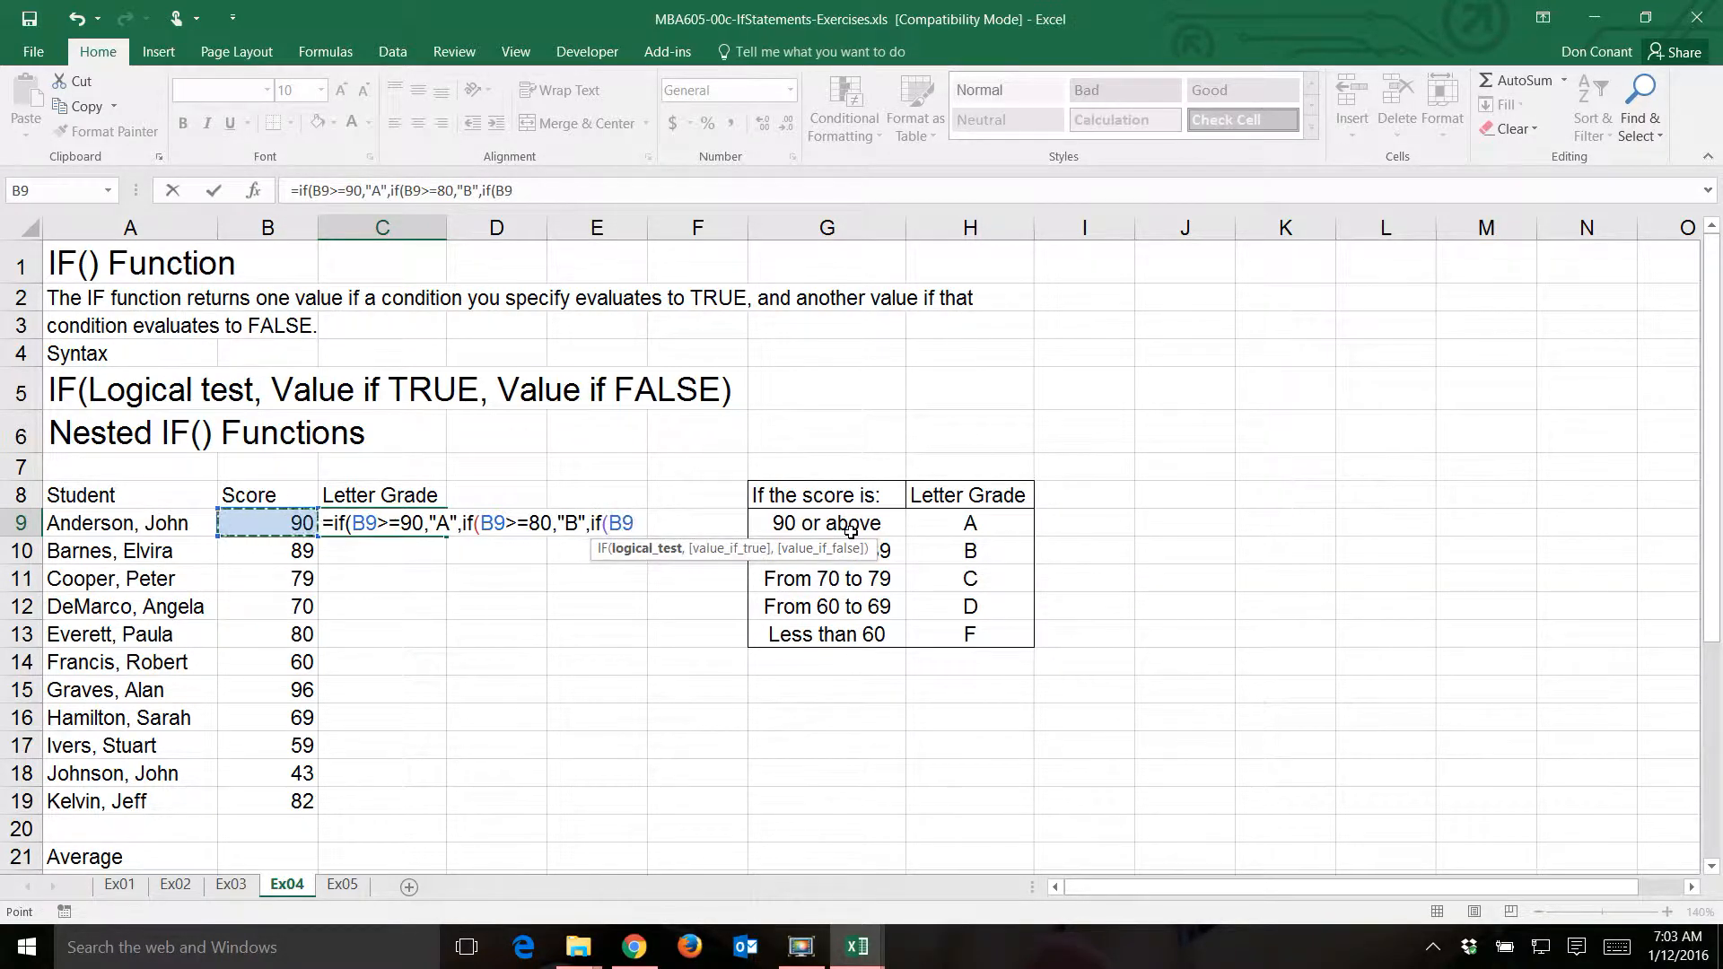
{"action": "type", "text": ">=70"}
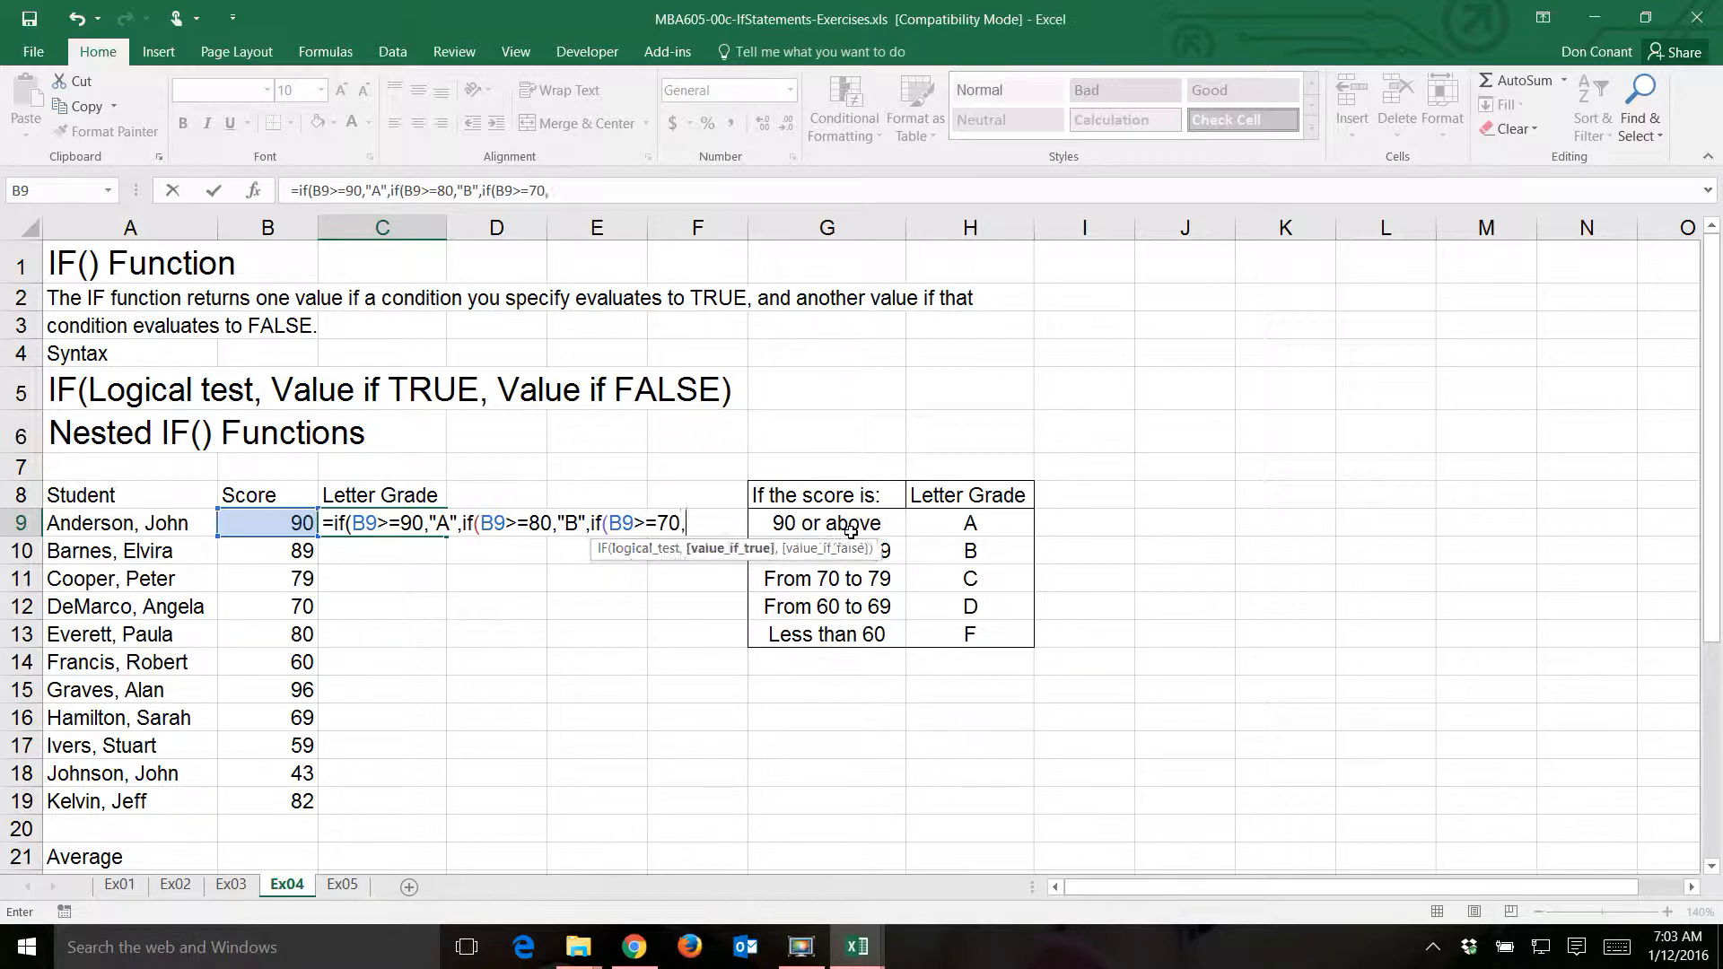
{"action": "type", "text": ",\"C\",if(B9"}
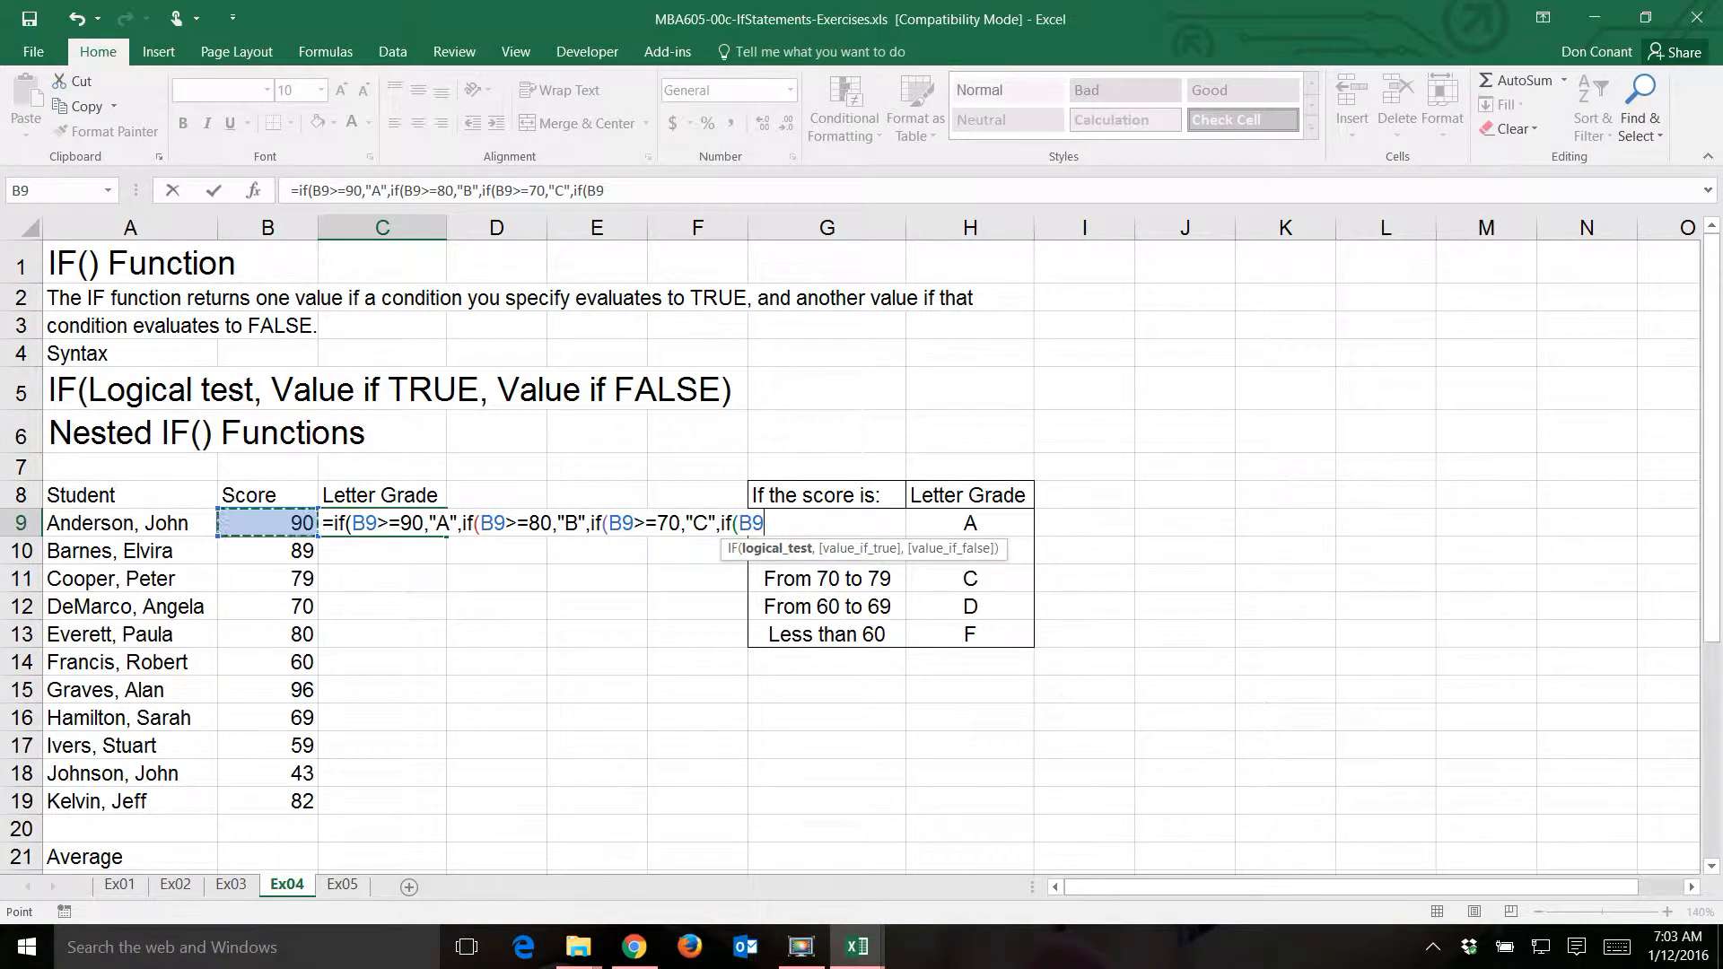
{"action": "type", "text": ">=60"}
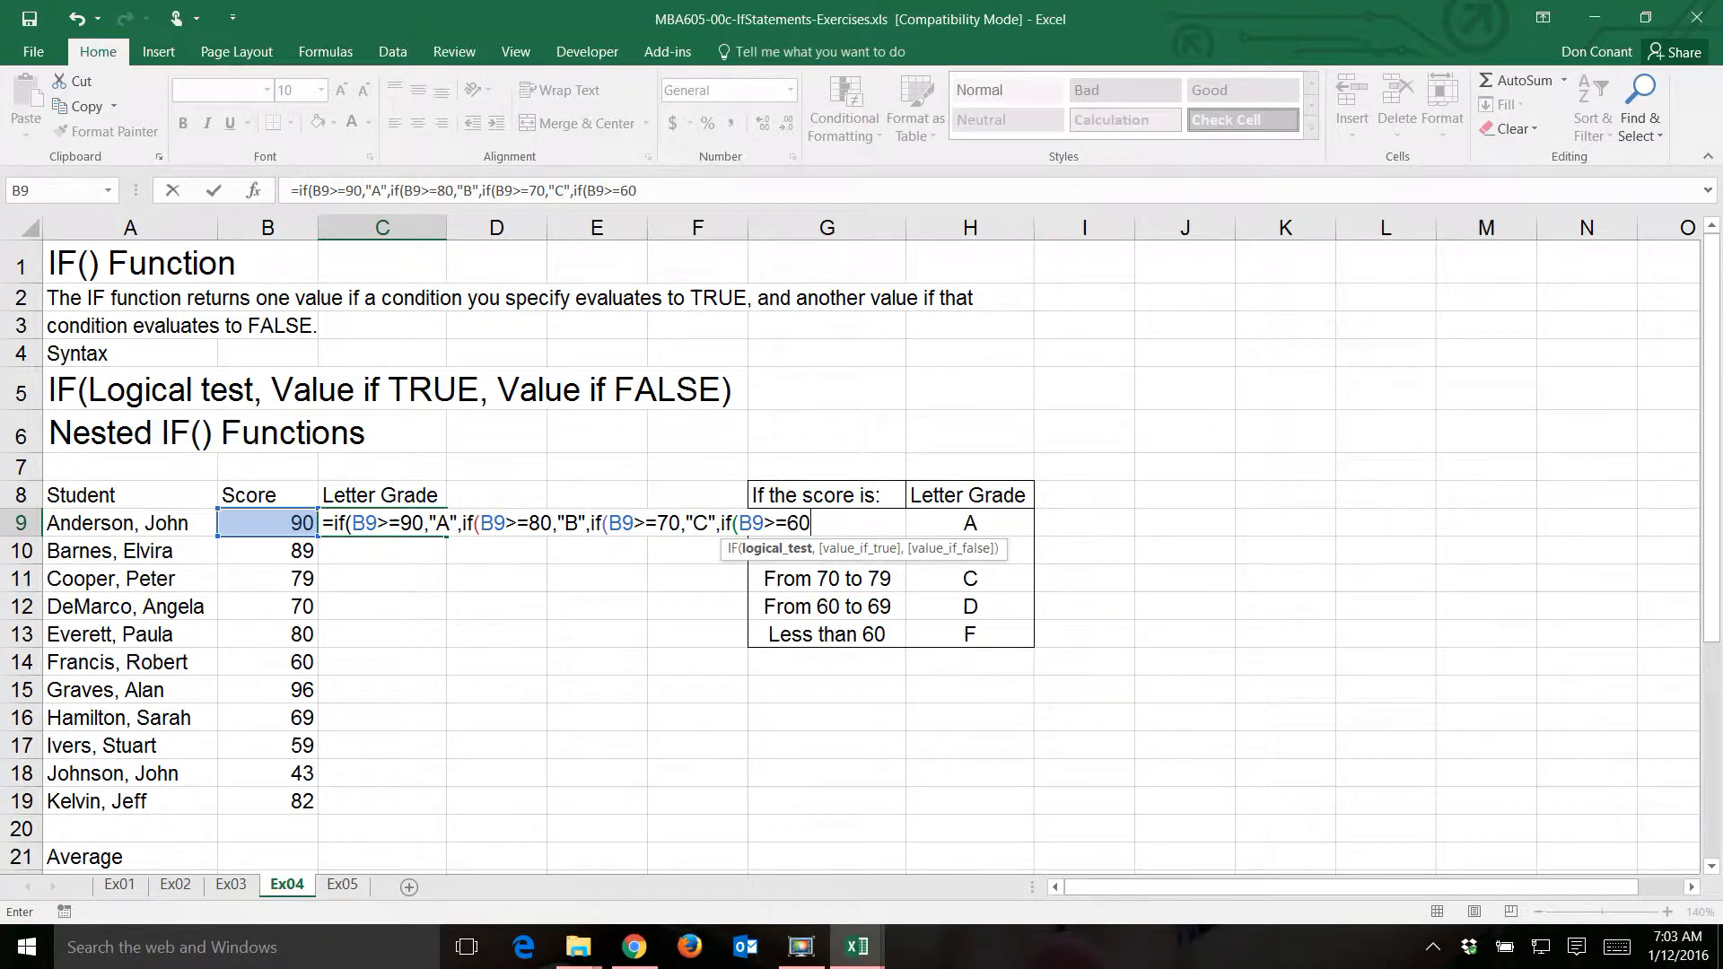
{"action": "type", "text": ",\"D\","}
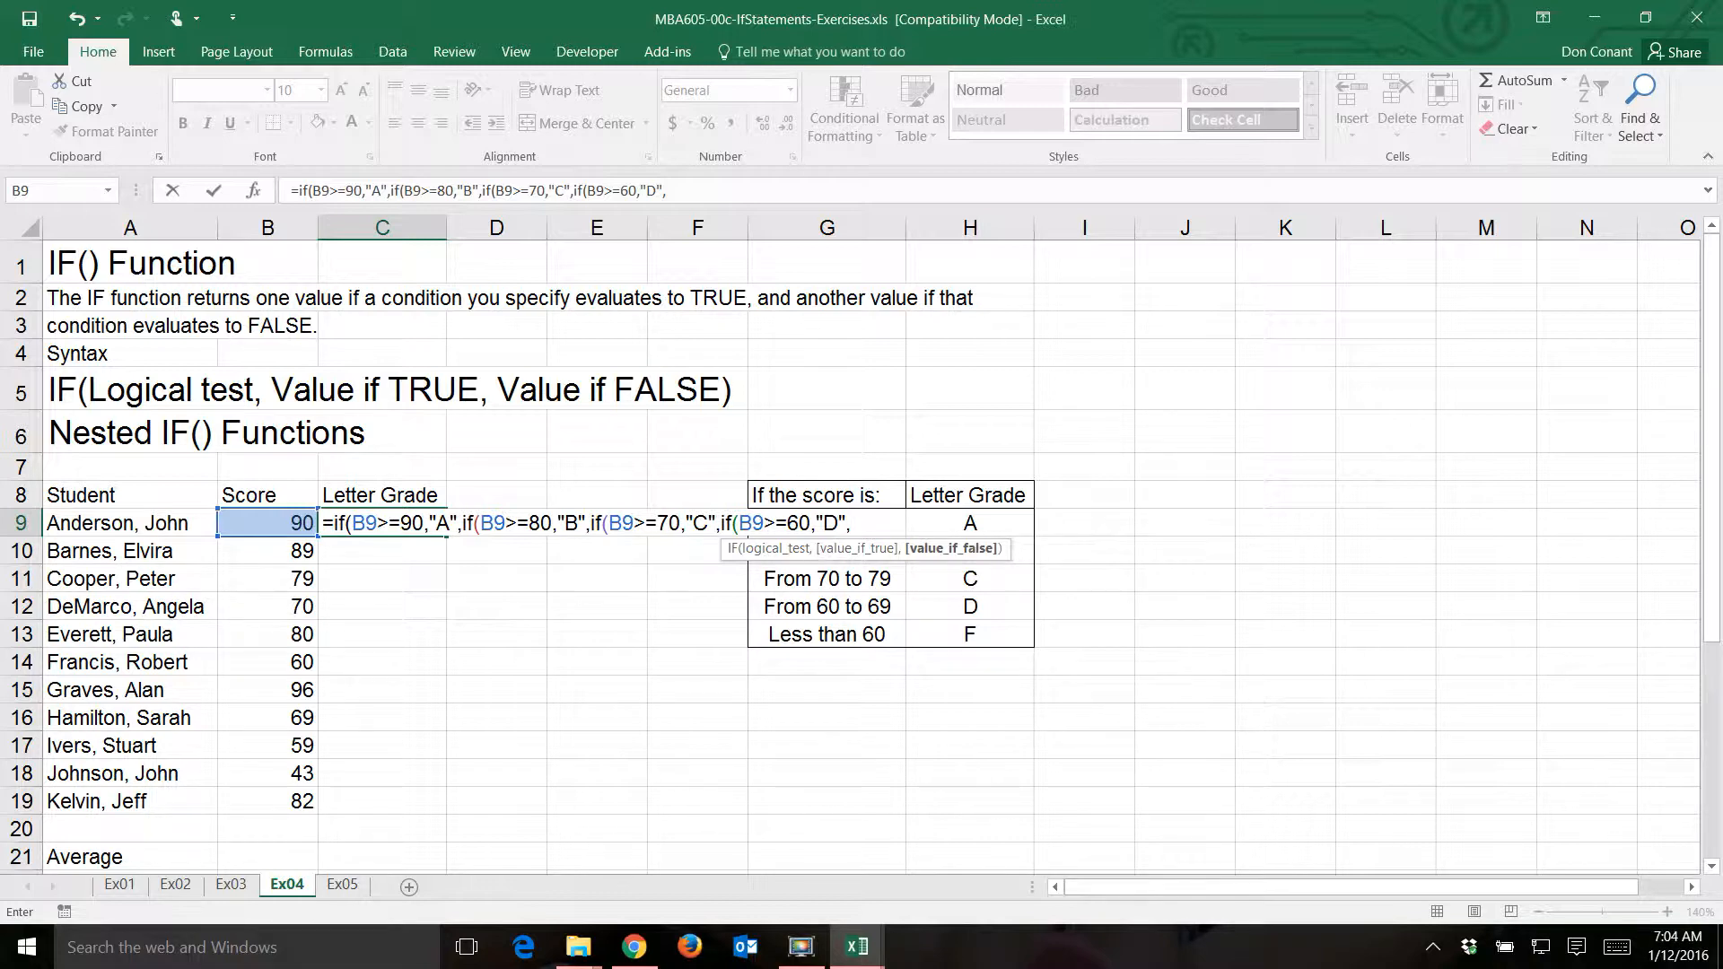
{"action": "type", "text": "\"F\")"}
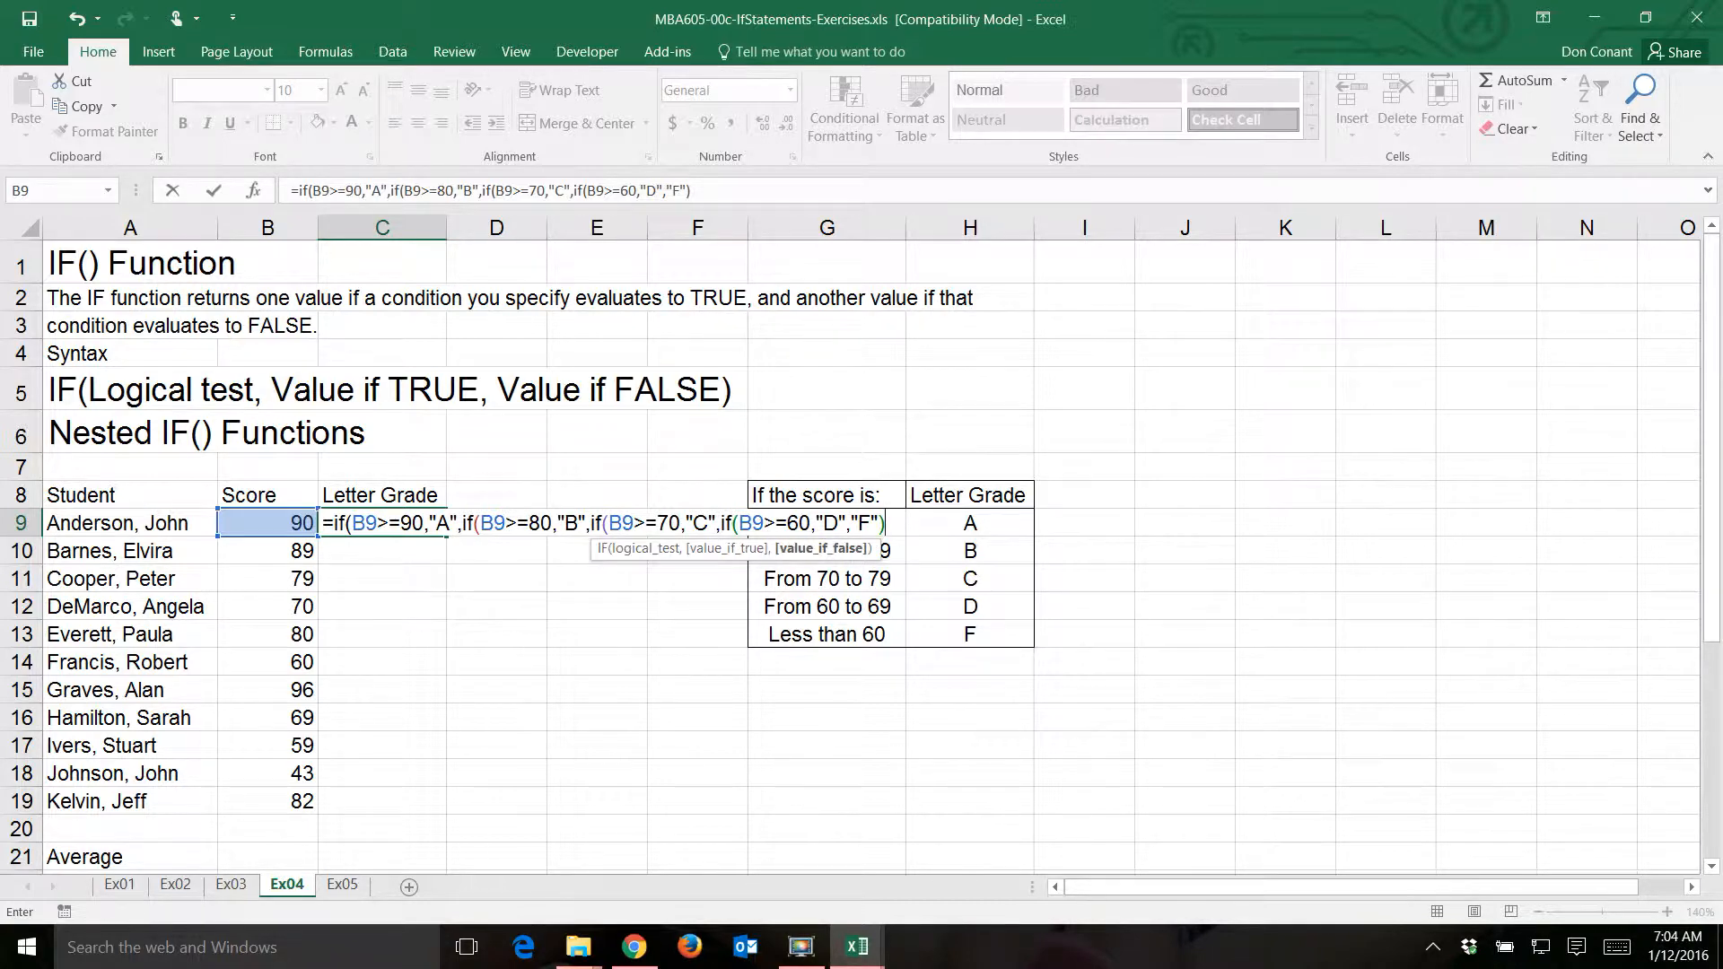
{"action": "type", "text": "))"}
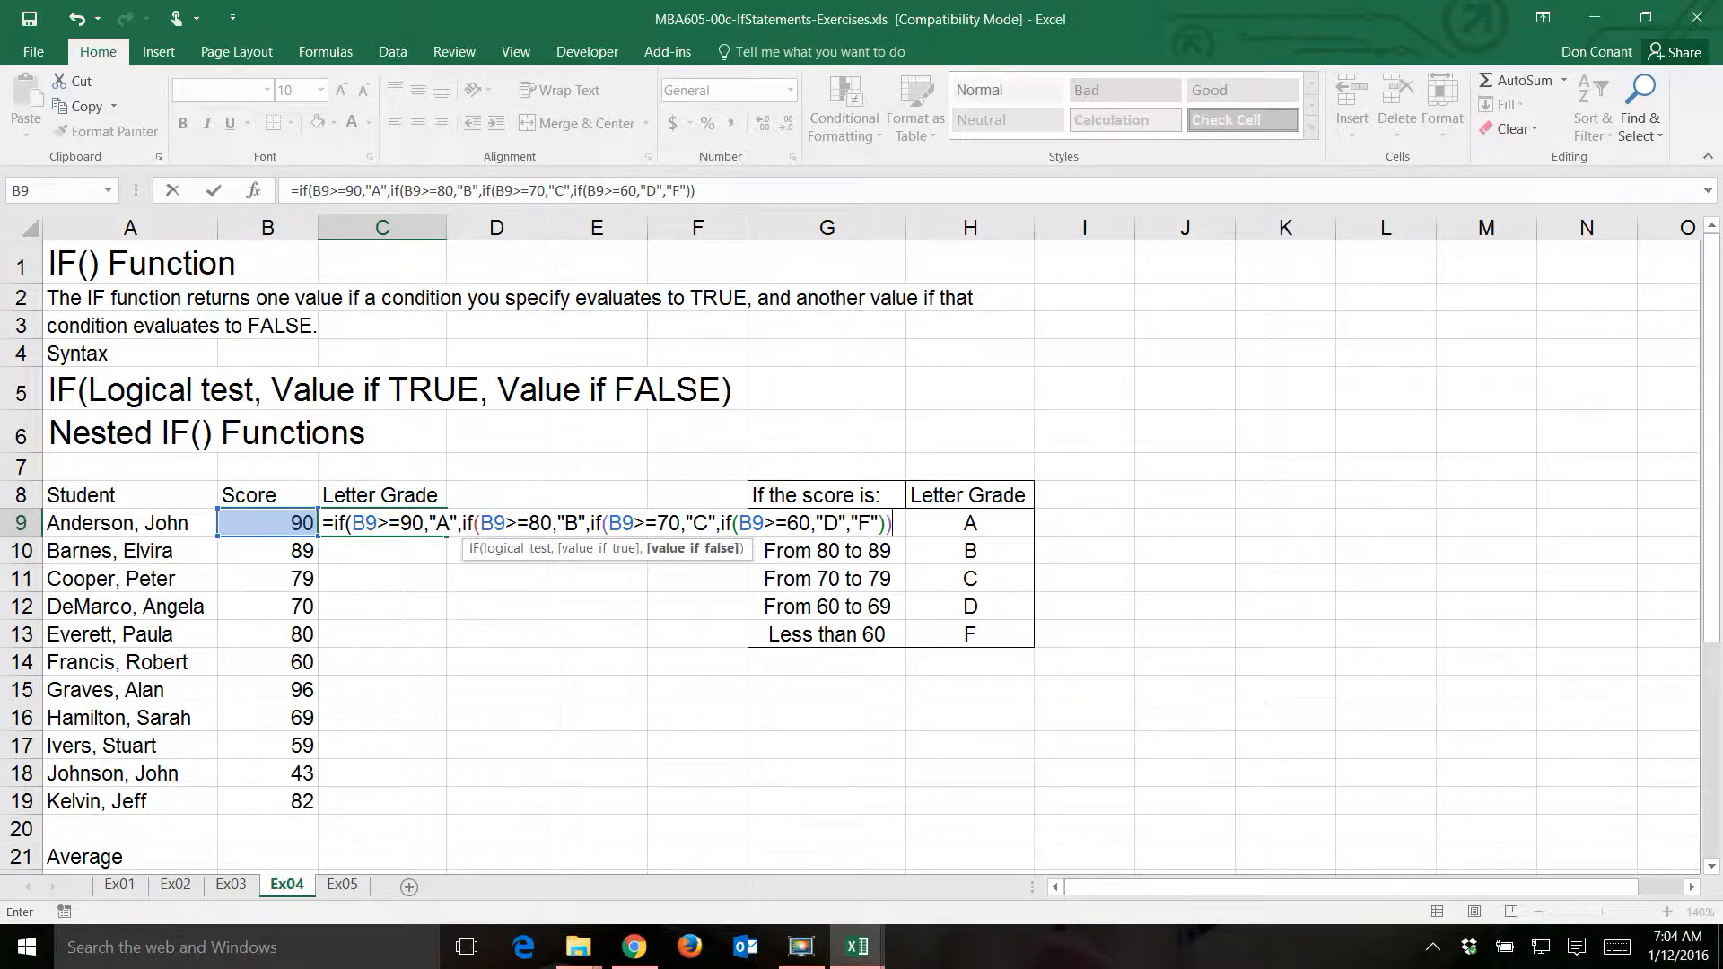
- Enter "F" as the final value if false in C9, close all four IF functions and commit the formula
{"action": "type", "text": ")"}
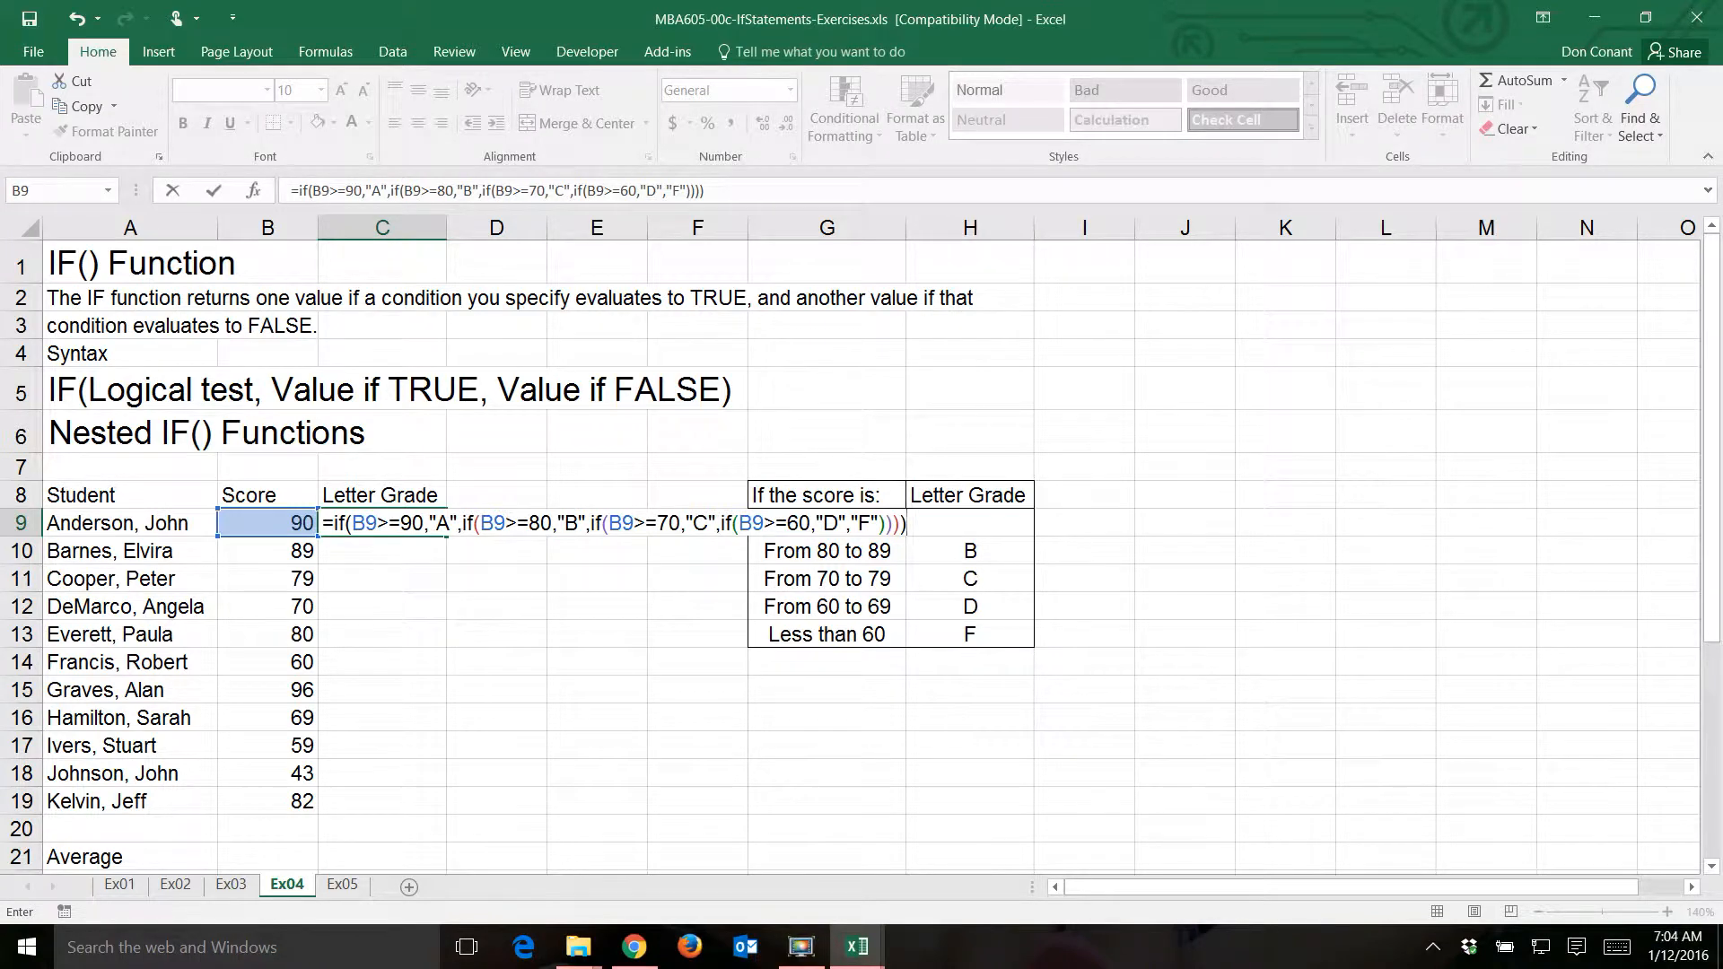
{"action": "key", "text": "Return"}
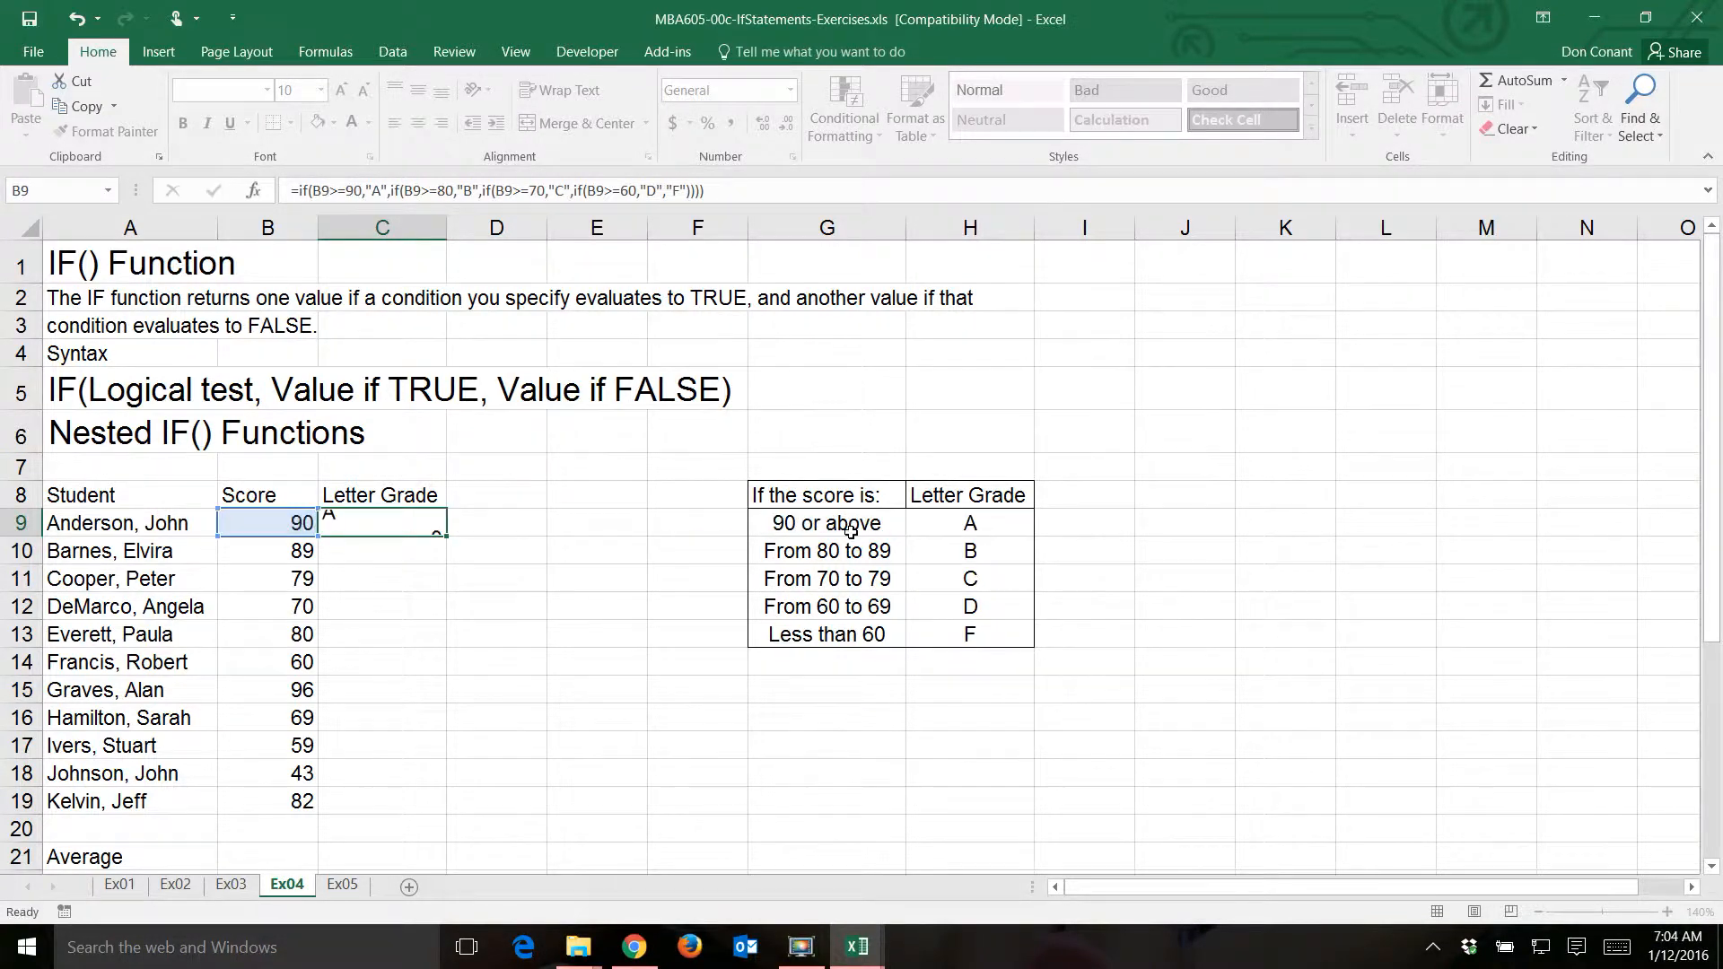
- Center the letter grade in C9 and fill its formula down through C19
{"action": "key", "text": "Up"}
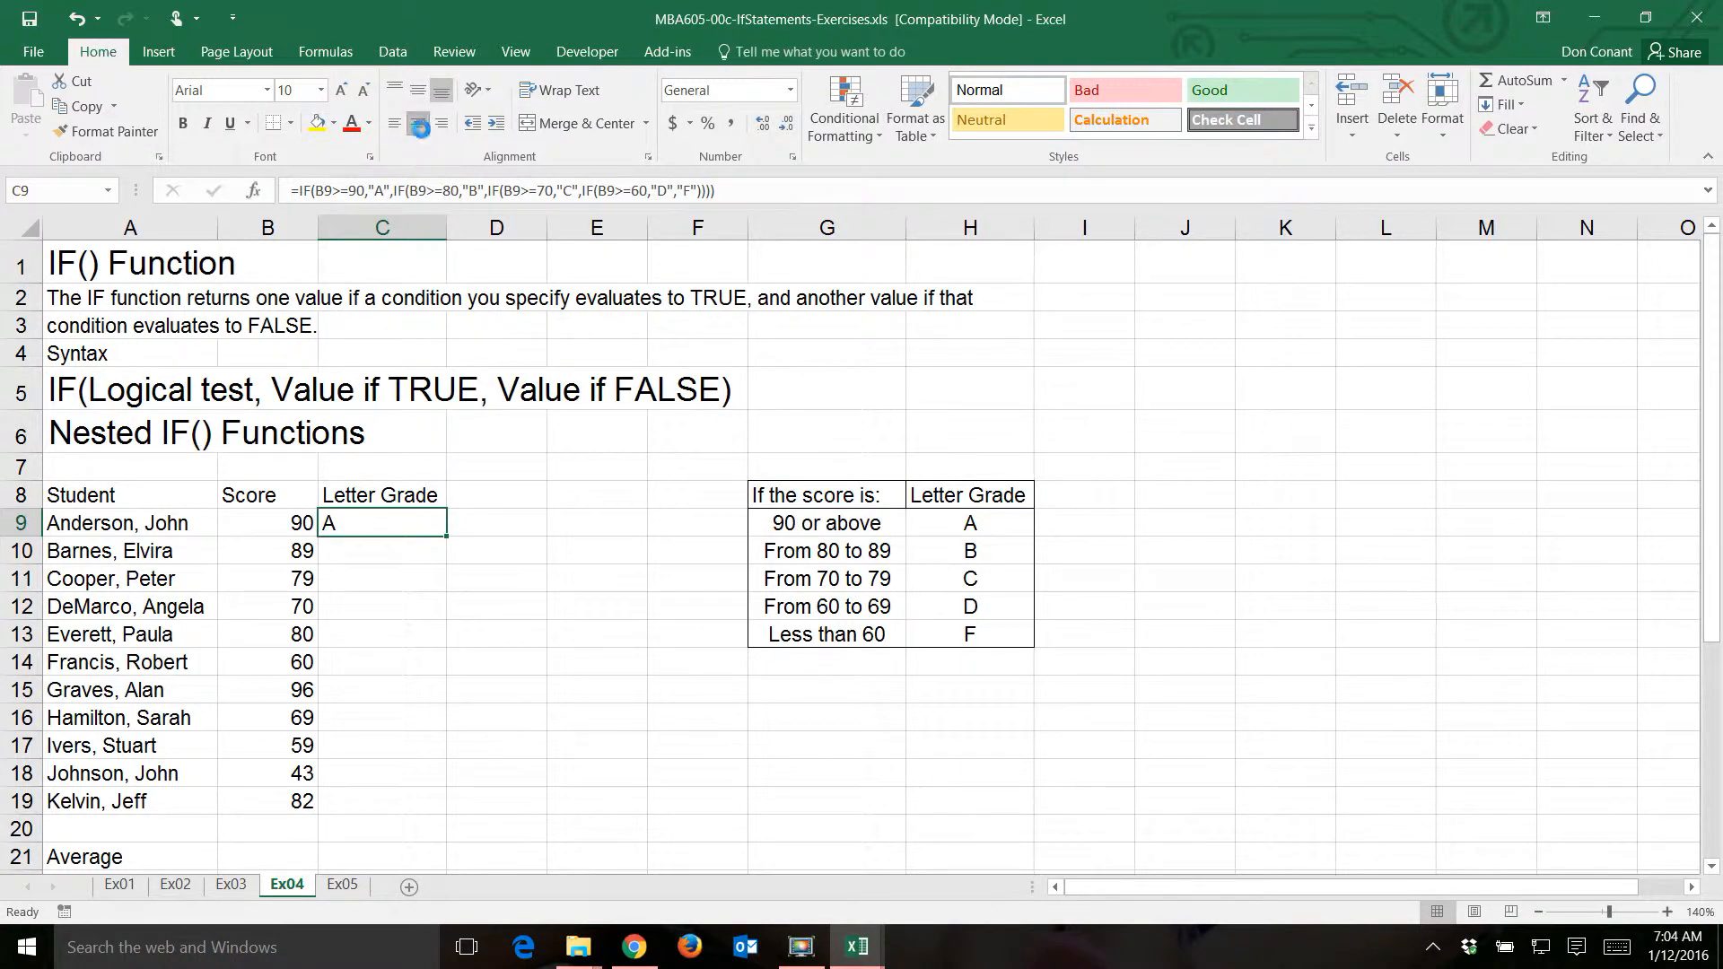
{"action": "left_click", "coordinate": [419, 126]}
{"action": "double_click", "coordinate": [448, 536]}
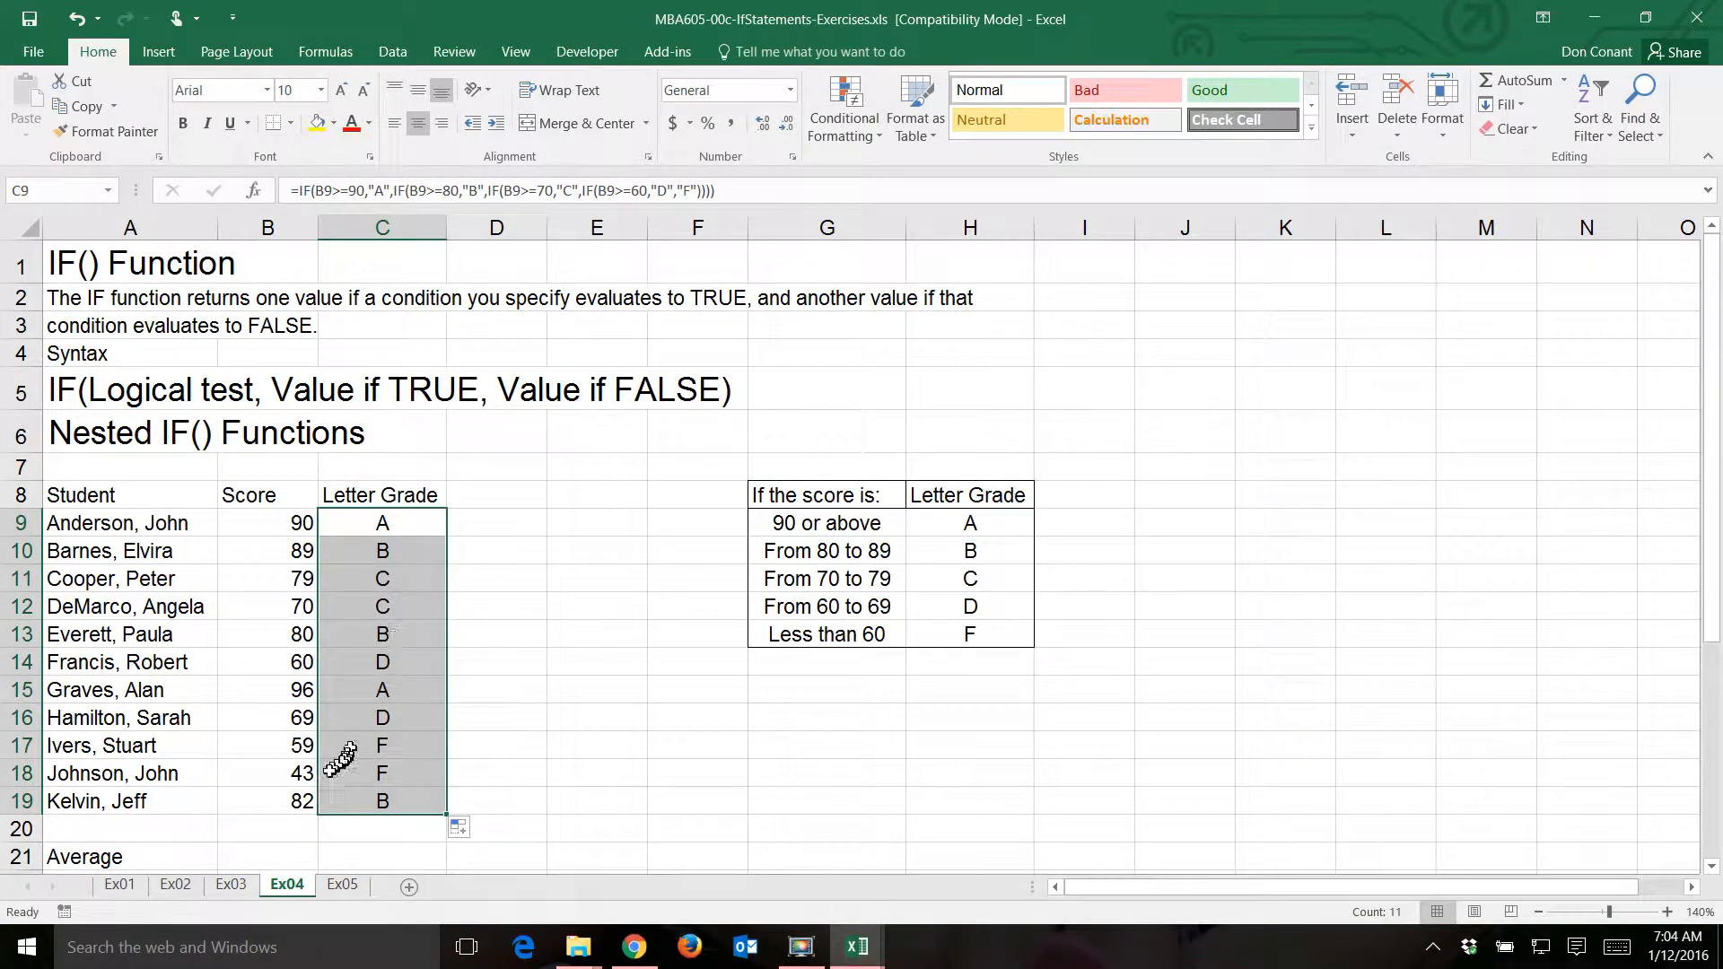
- Calculate the average score in B21 with the formula =AVERAGE(B9:B19)
{"action": "left_click", "coordinate": [287, 852]}
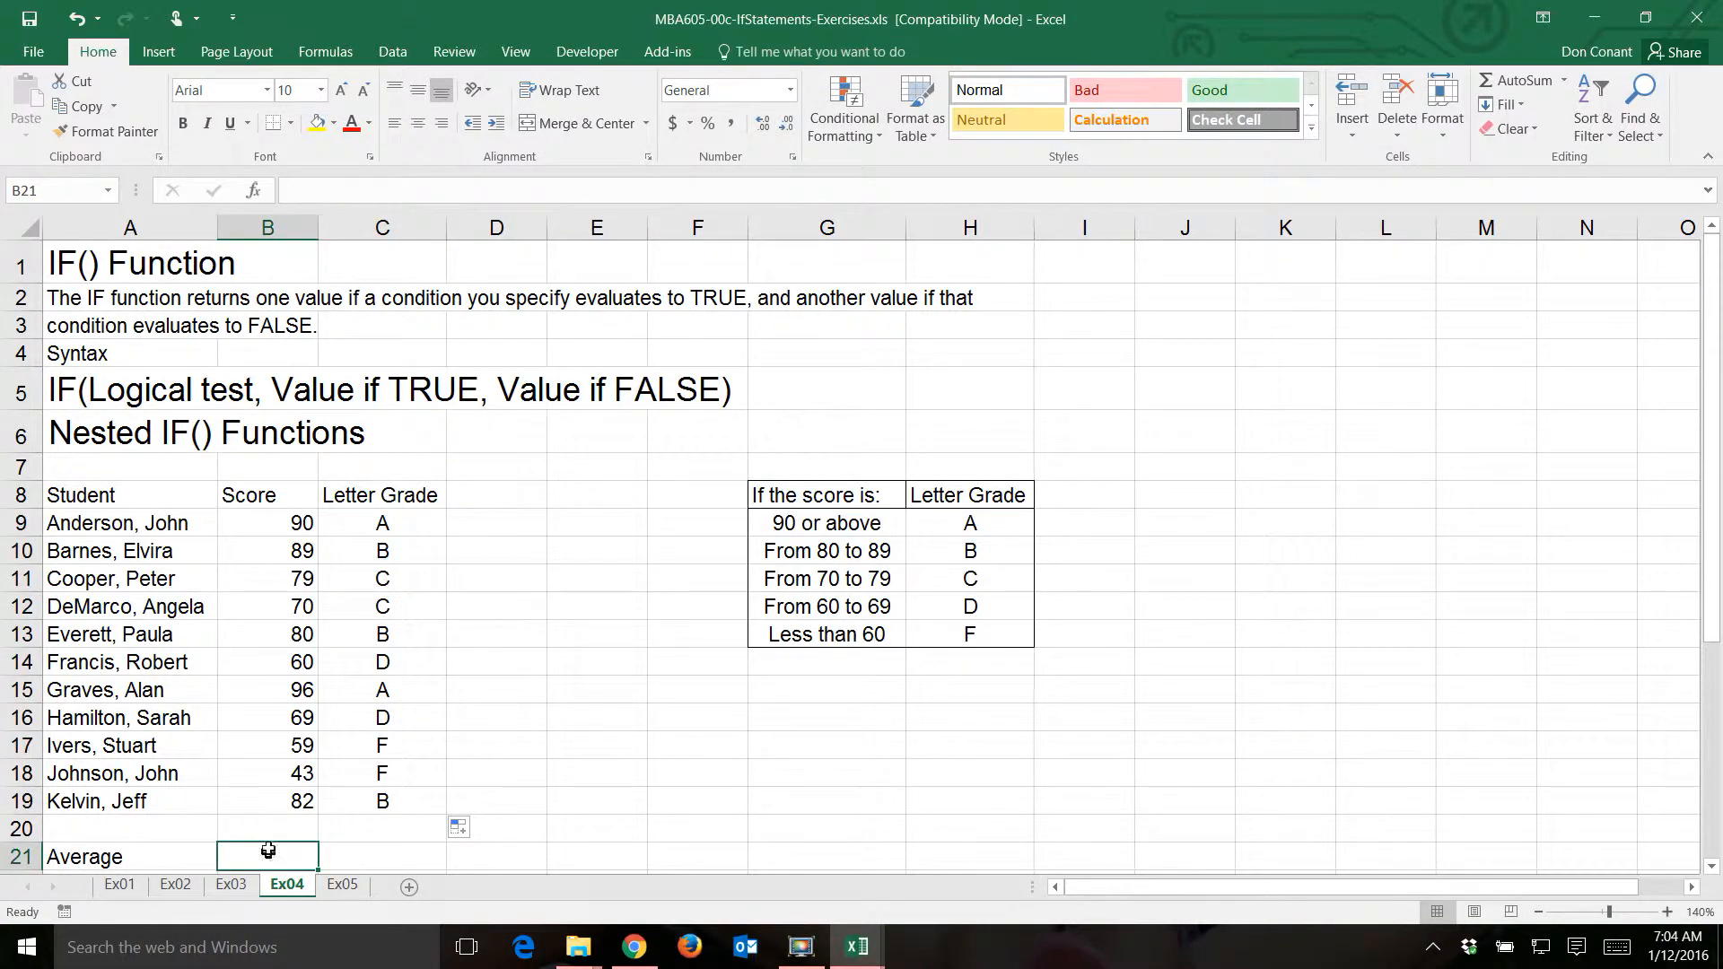
{"action": "type", "text": "="}
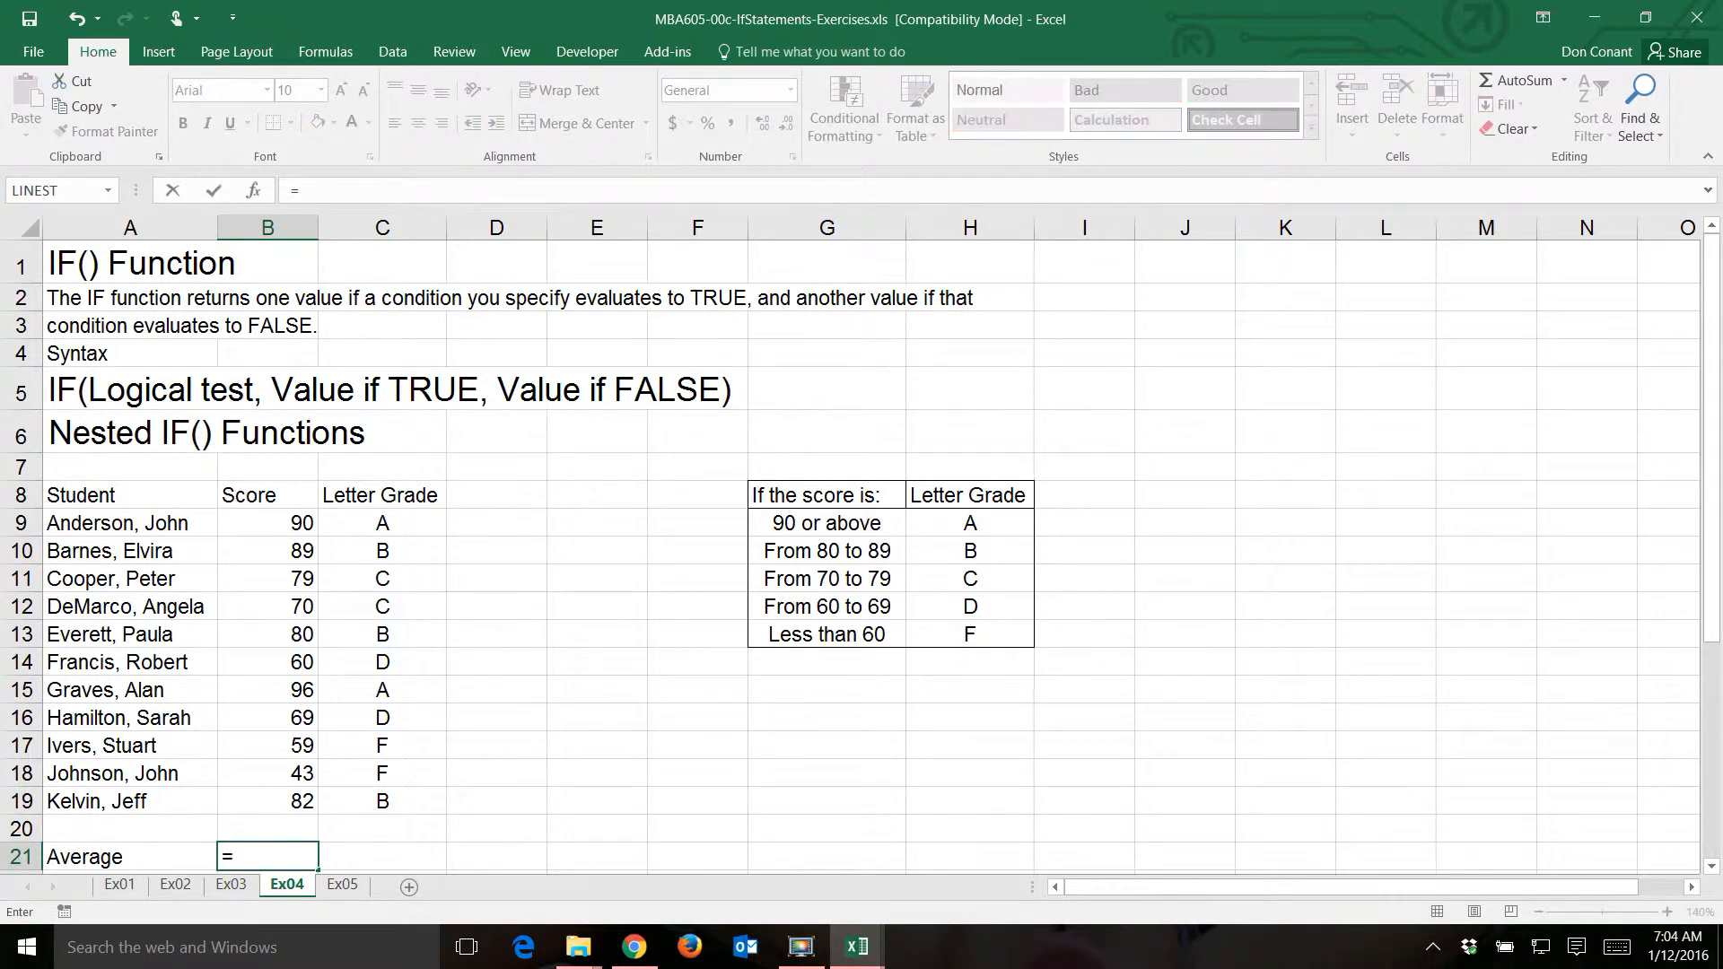
{"action": "type", "text": "average("}
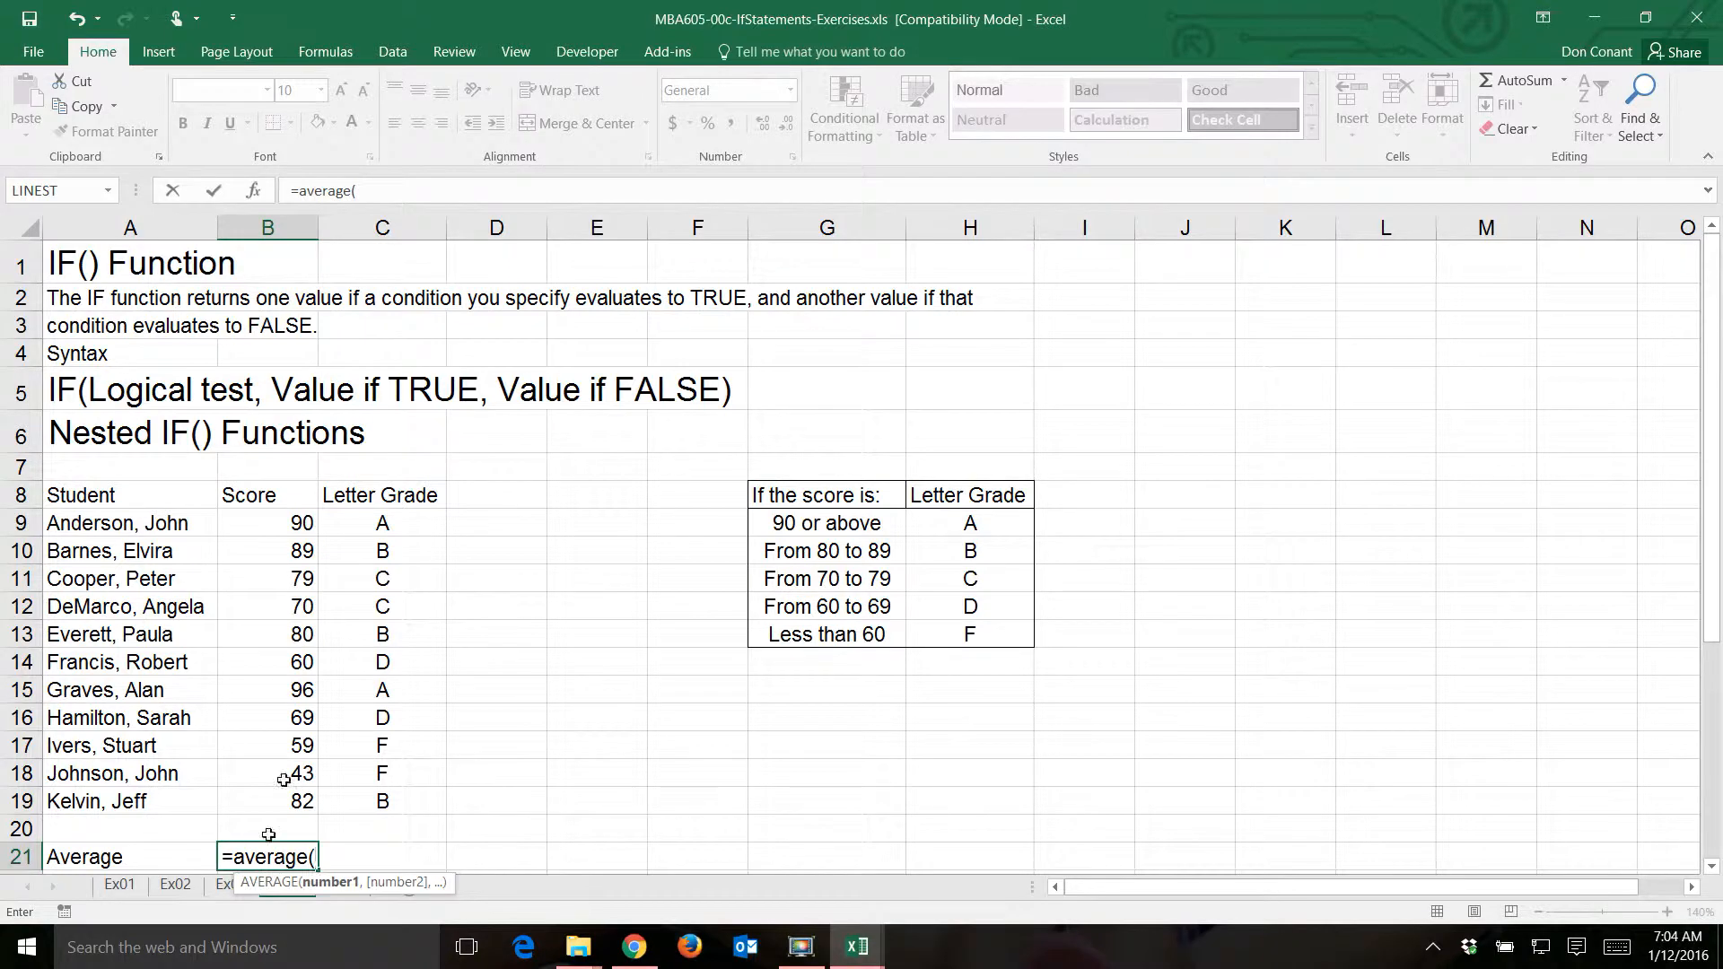
{"action": "left_click_drag", "start_coordinate": [238, 523], "coordinate": [274, 800]}
{"action": "type", "text": ")"}
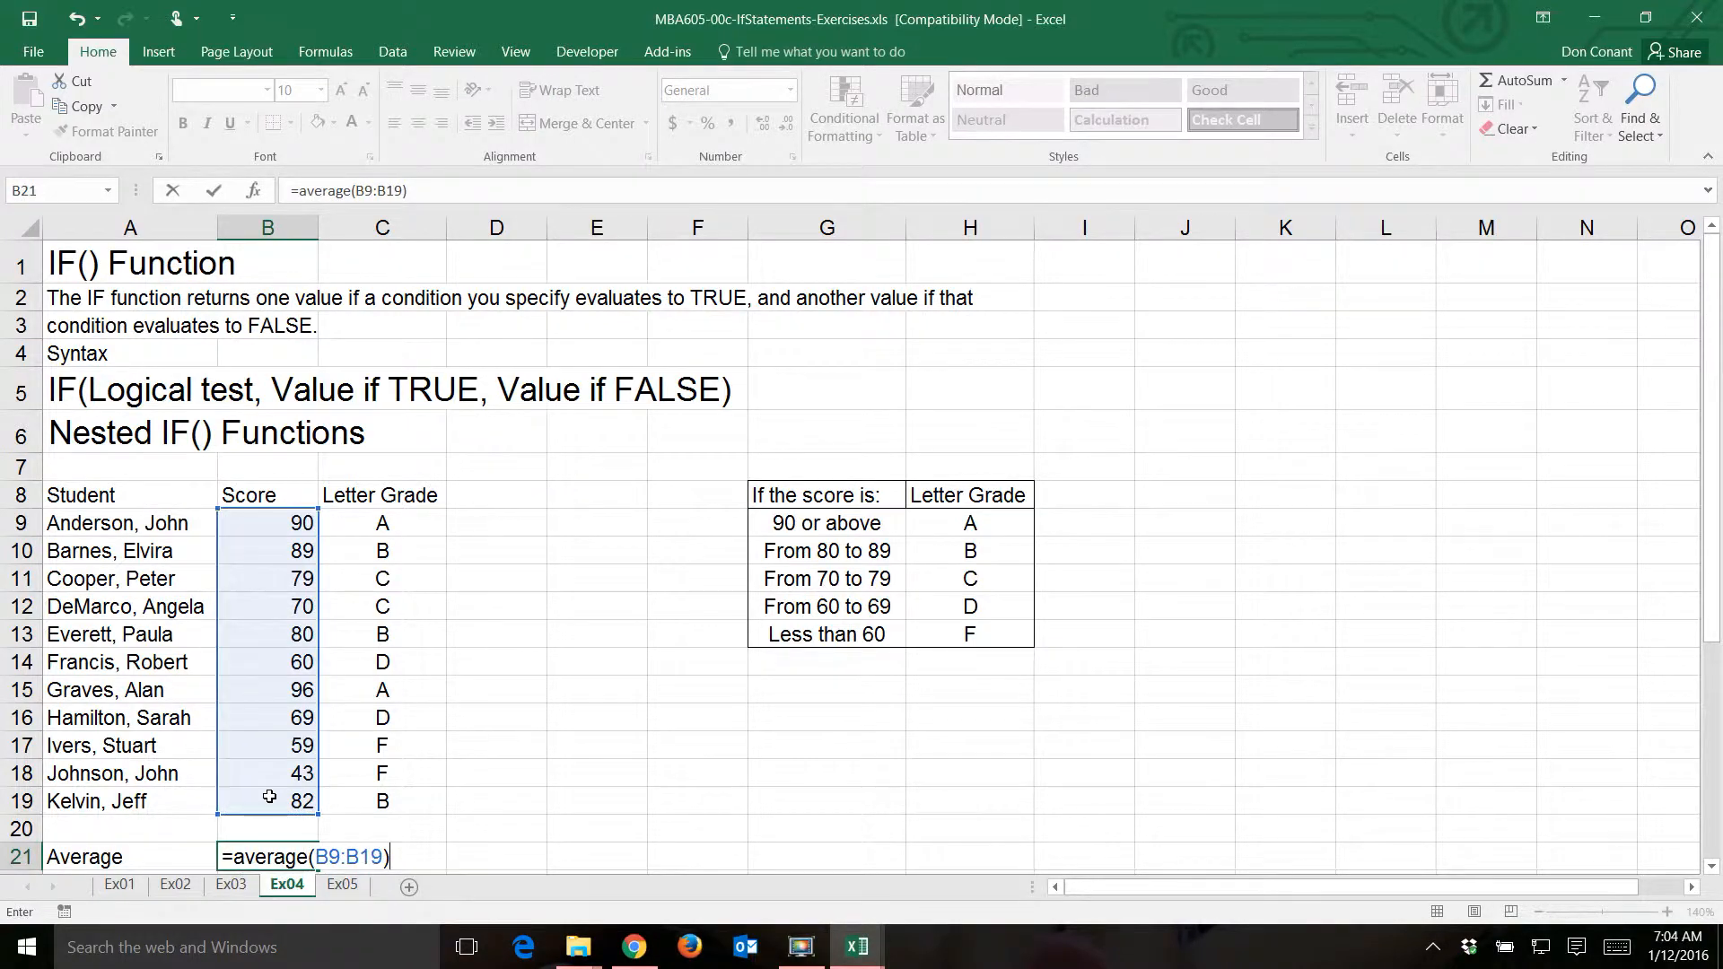
{"action": "key", "text": "Tab"}
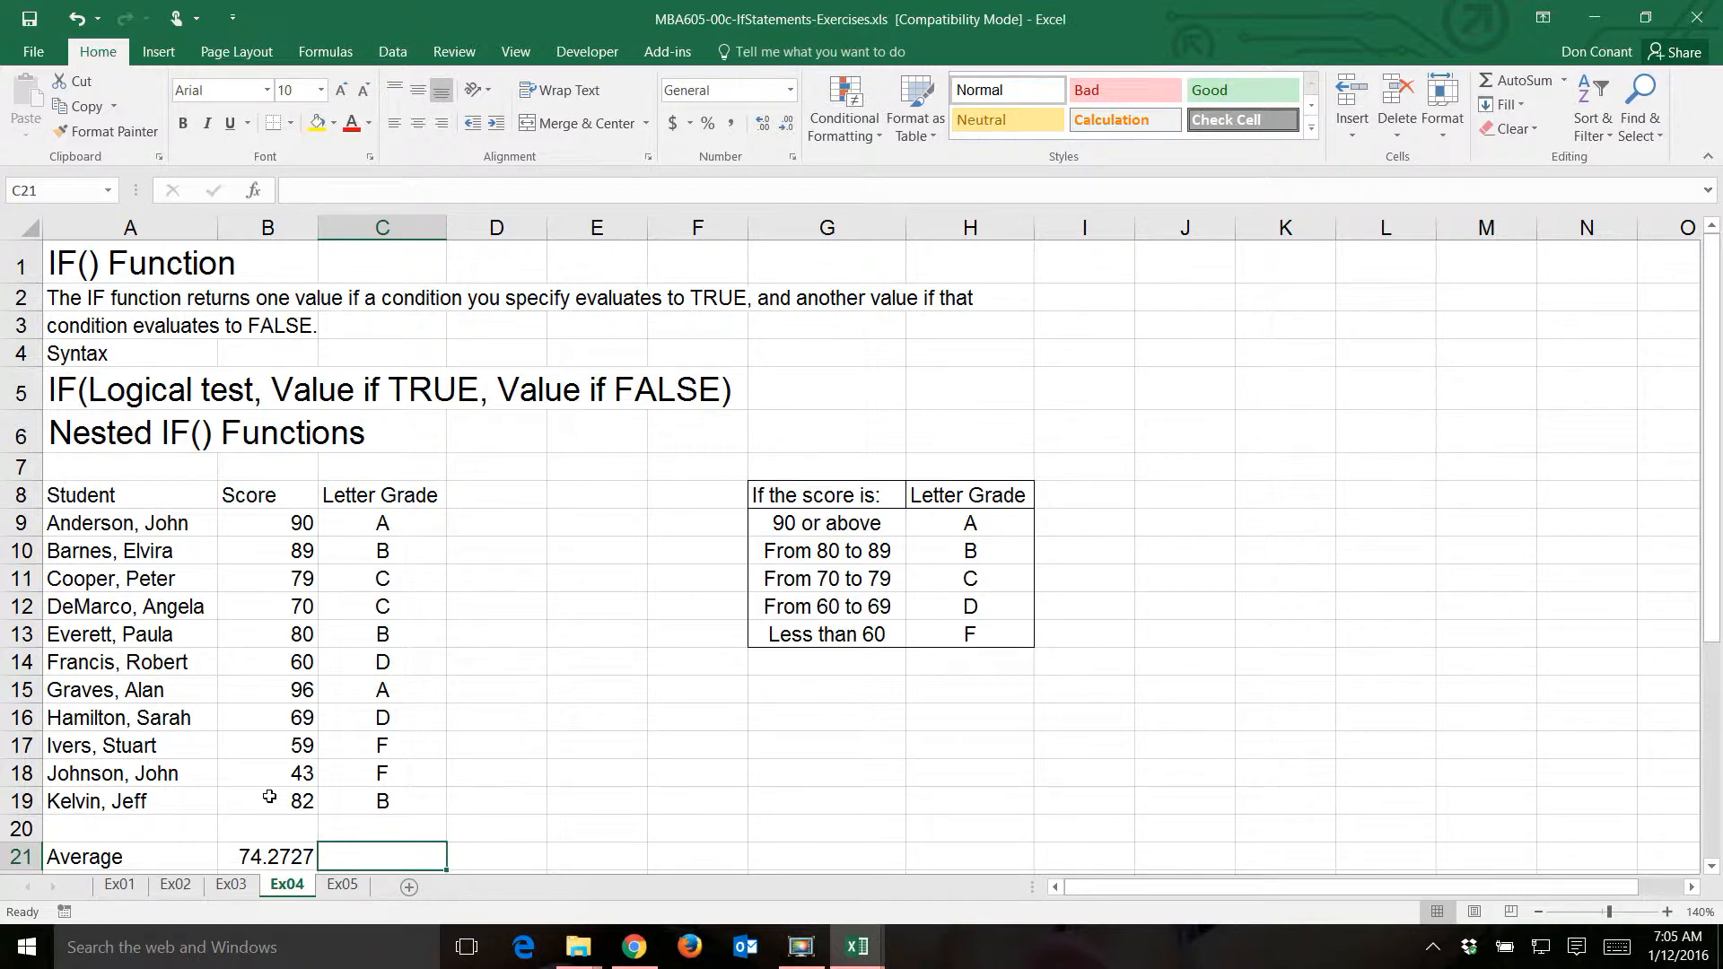
- Copy the letter grade formula from C19 into C21 to grade the average score
{"action": "left_click", "coordinate": [365, 801]}
{"action": "key", "text": "ctrl+c"}
{"action": "left_click", "coordinate": [376, 854]}
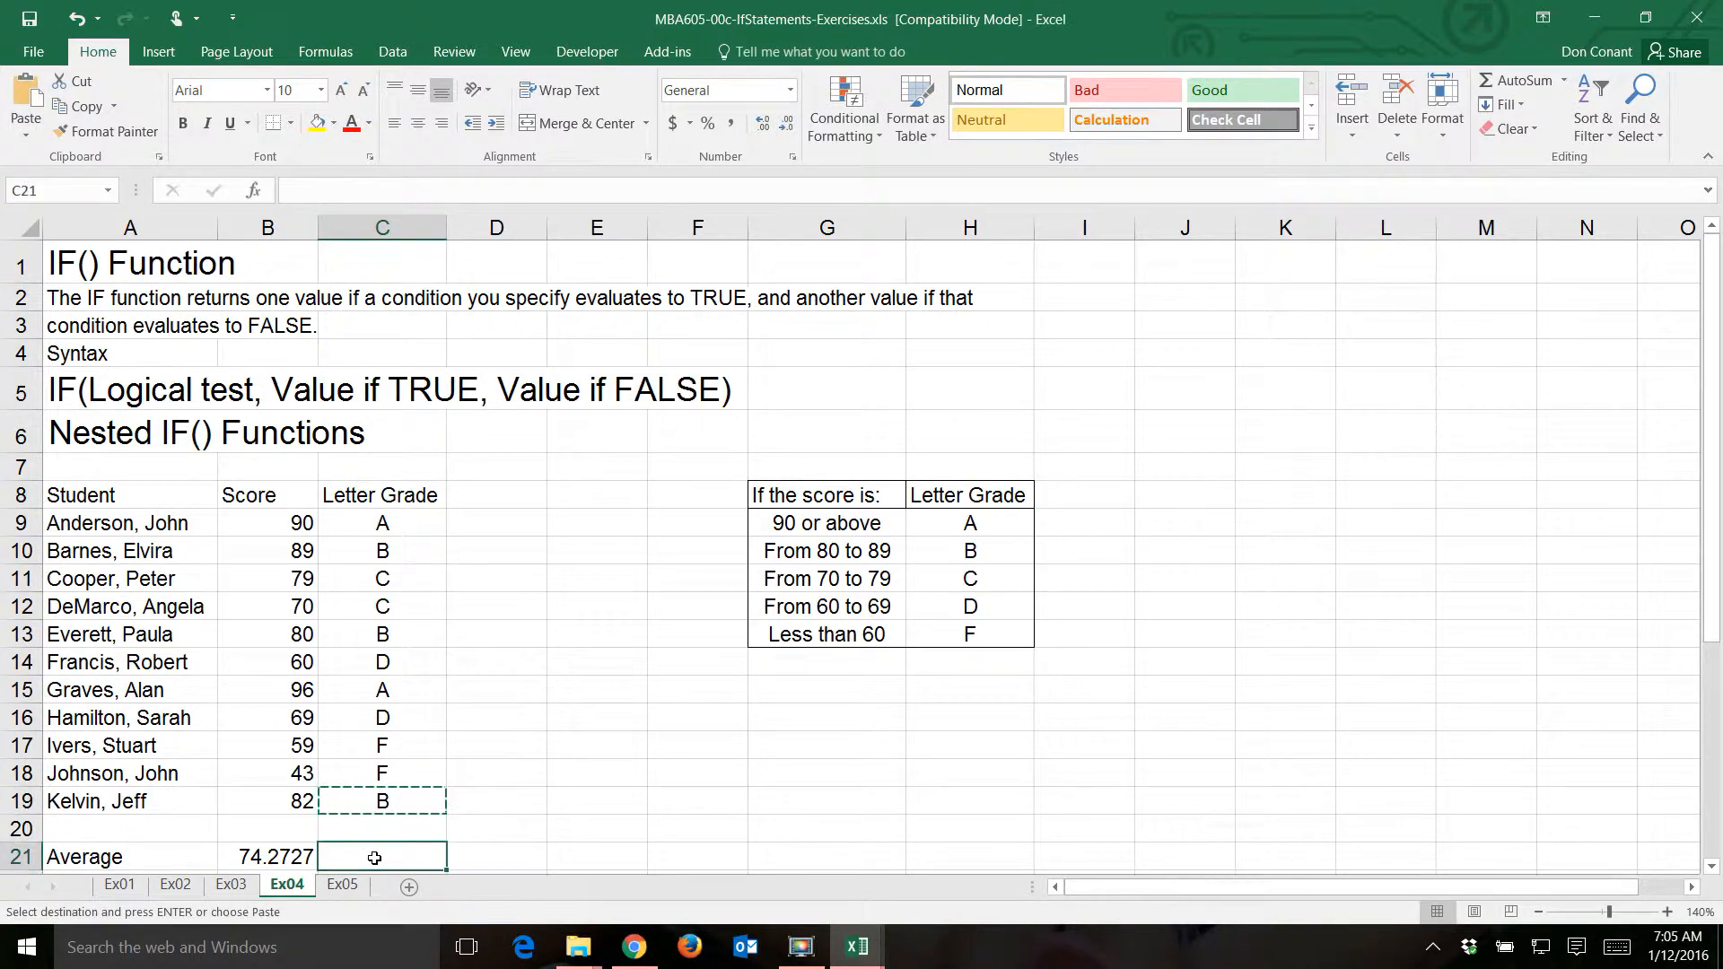
{"action": "key", "text": "ctrl+v"}
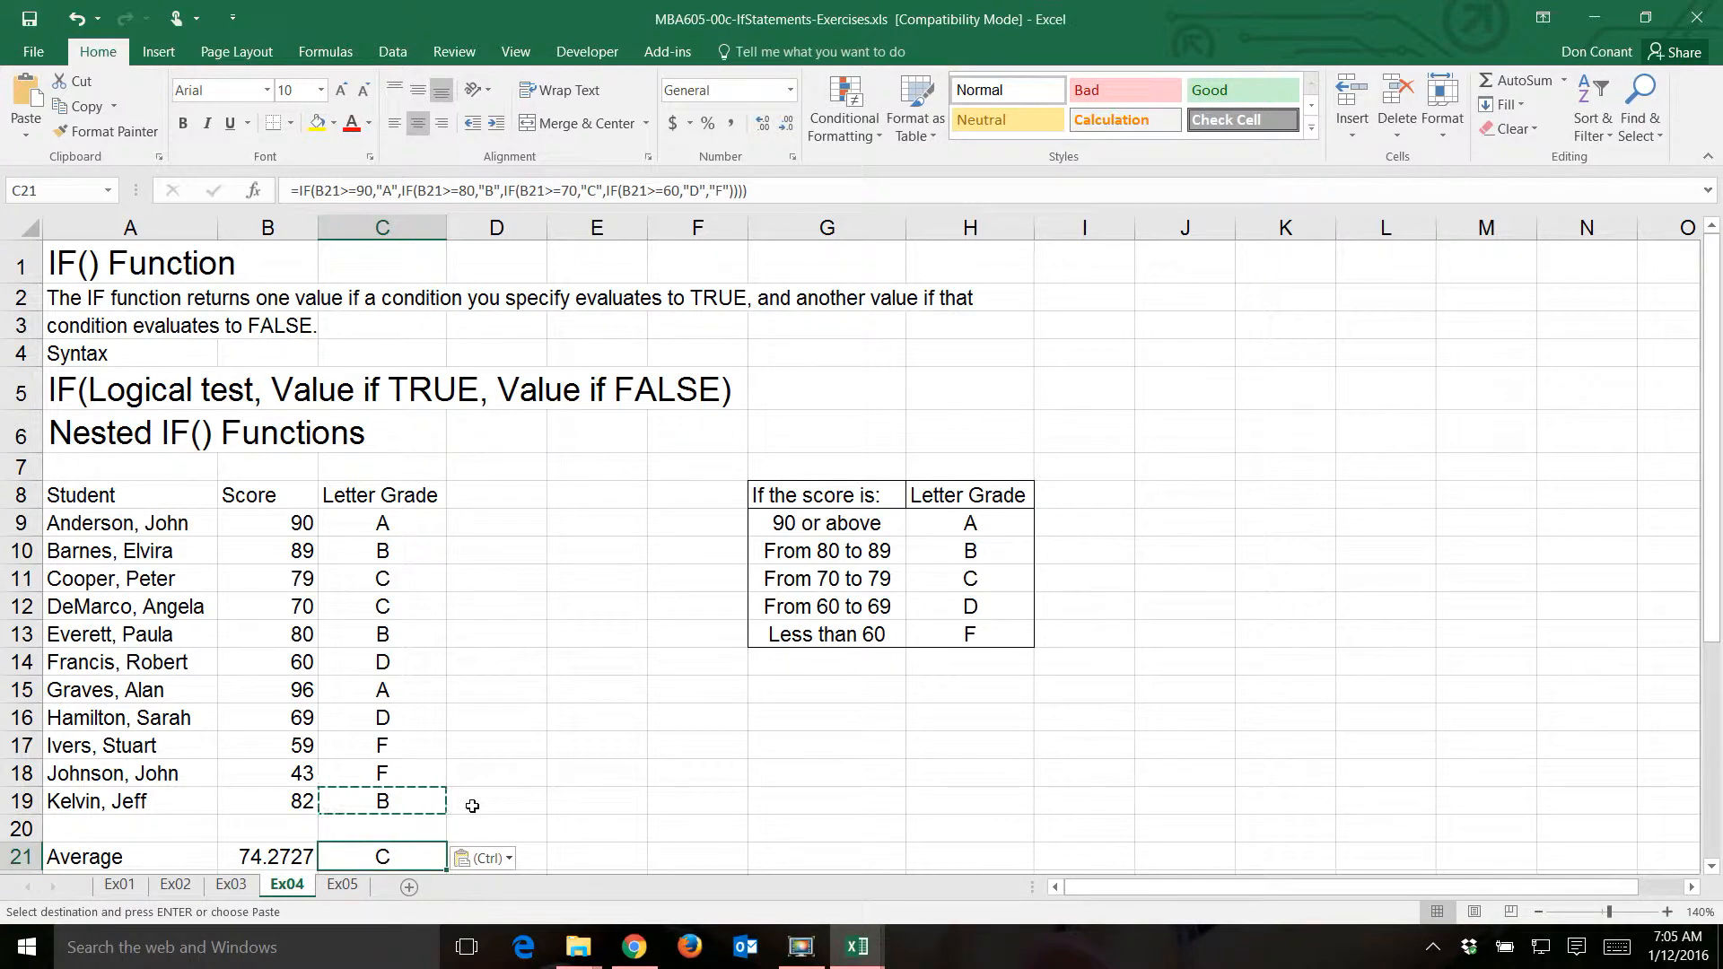
{"action": "key", "text": "Escape"}
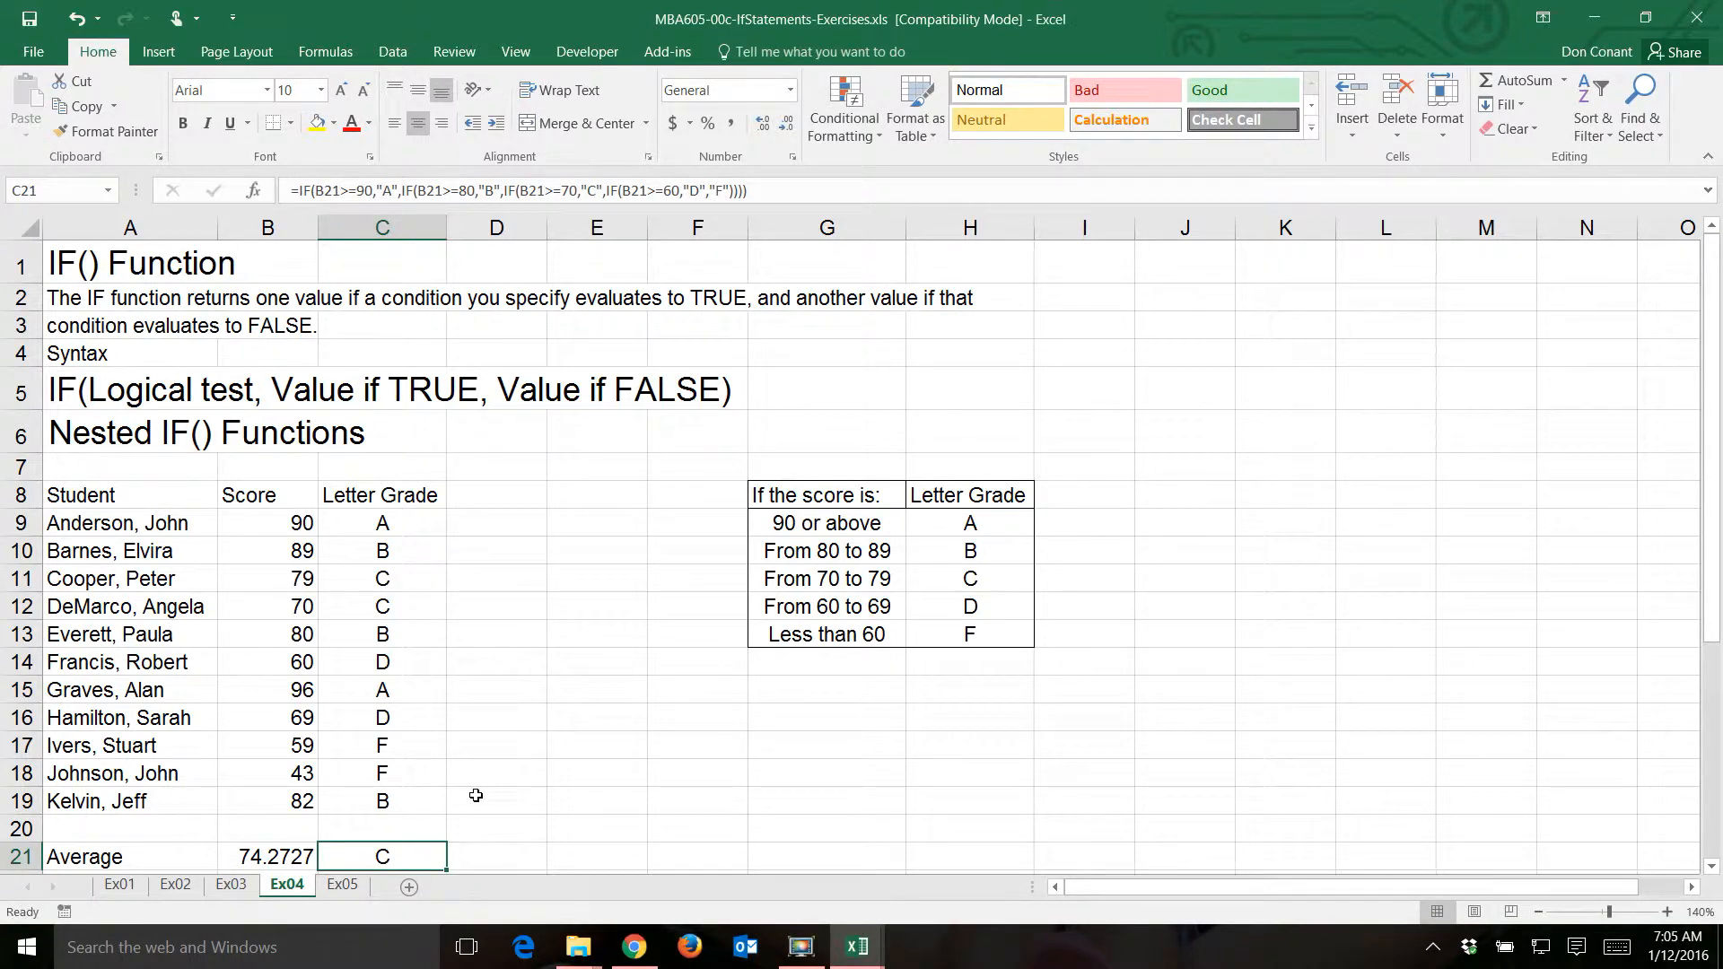
- On sheet Ex05, start an IF formula in E11 with a nested AND whose first condition is B11="Full Time"
{"action": "left_click", "coordinate": [342, 885]}
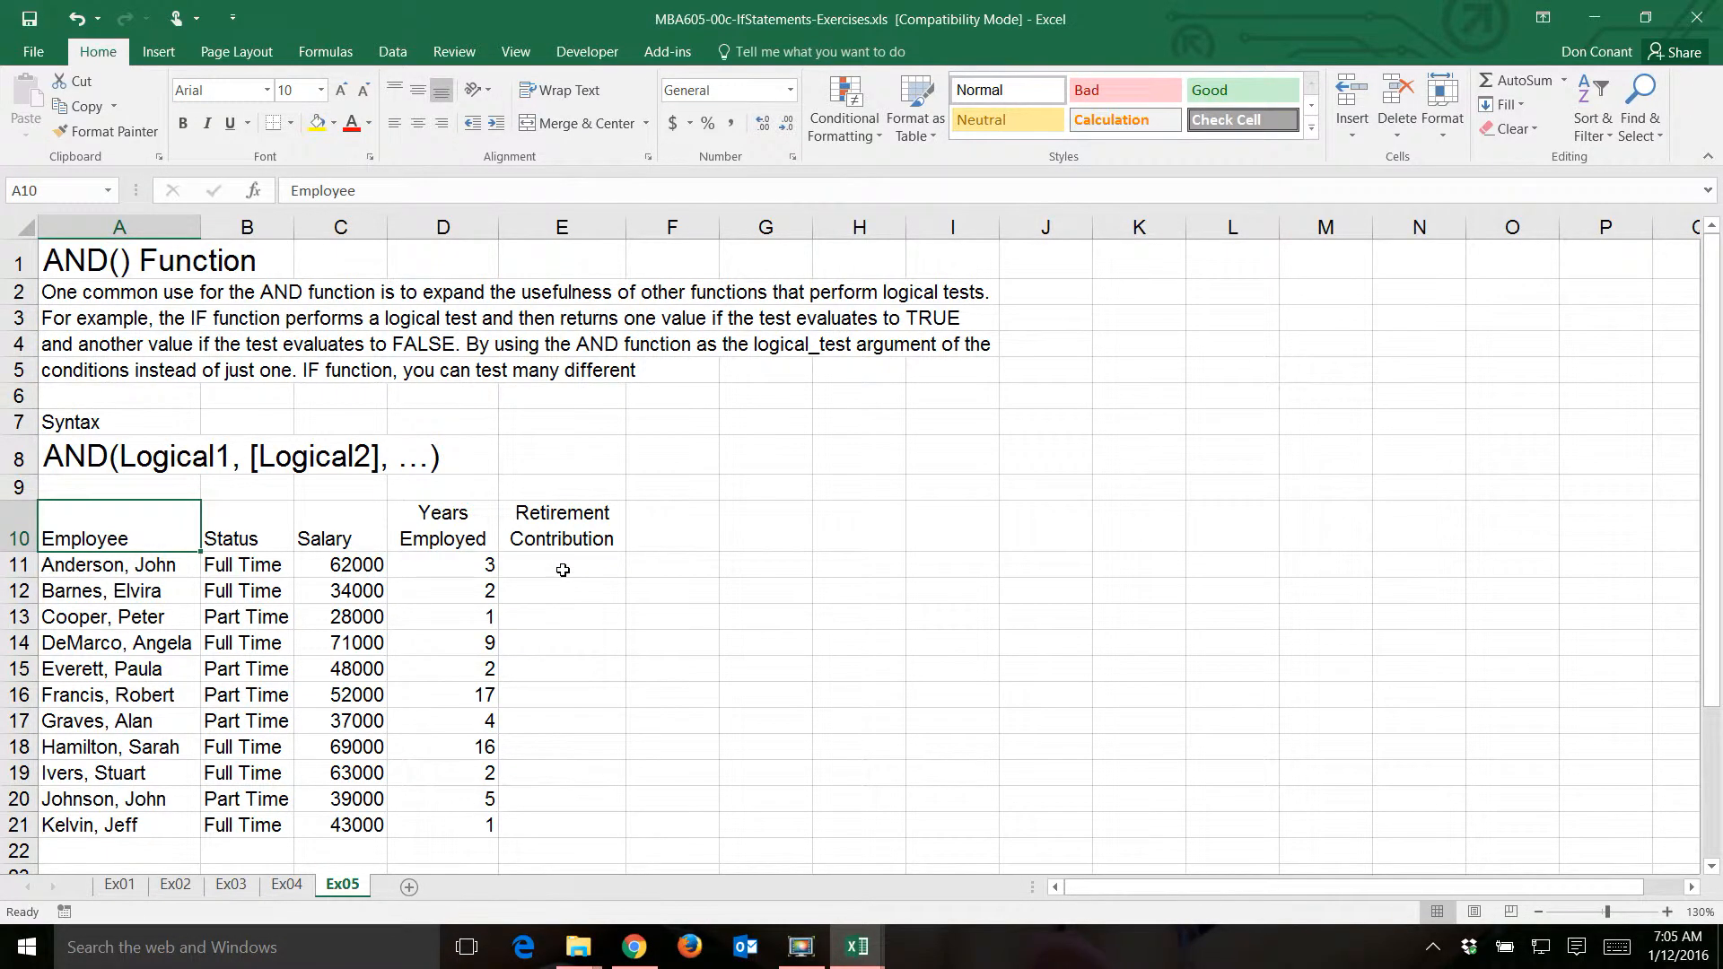
{"action": "left_click", "coordinate": [562, 573]}
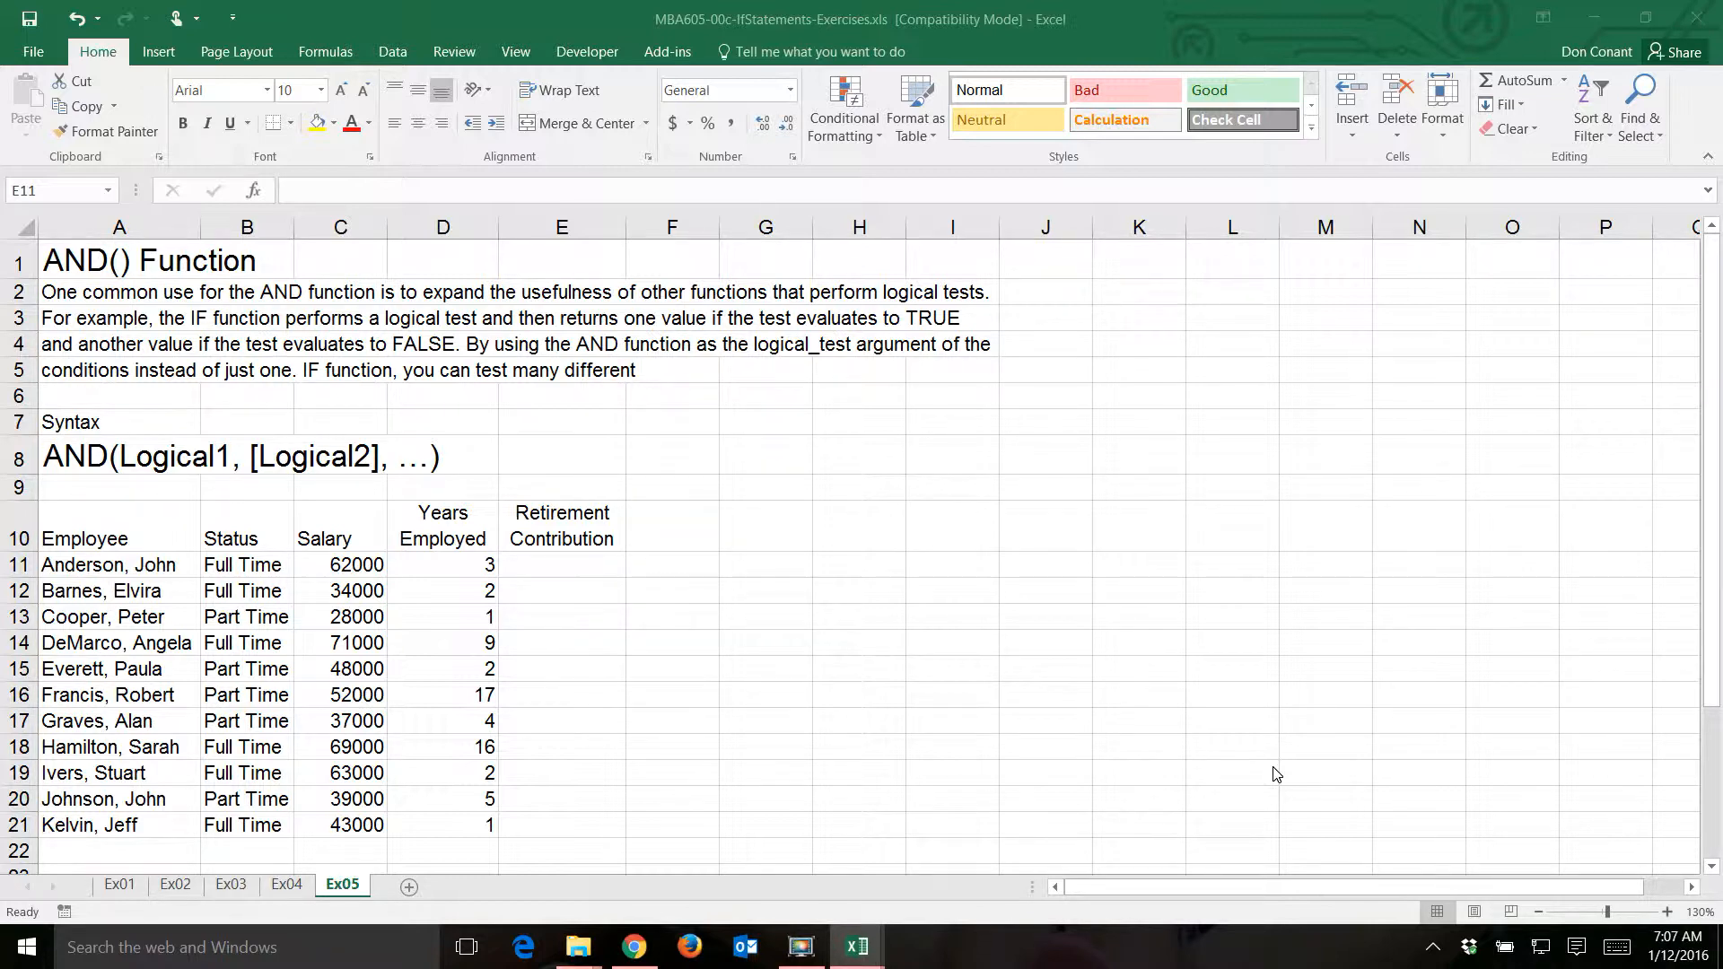
{"action": "left_click", "coordinate": [557, 564]}
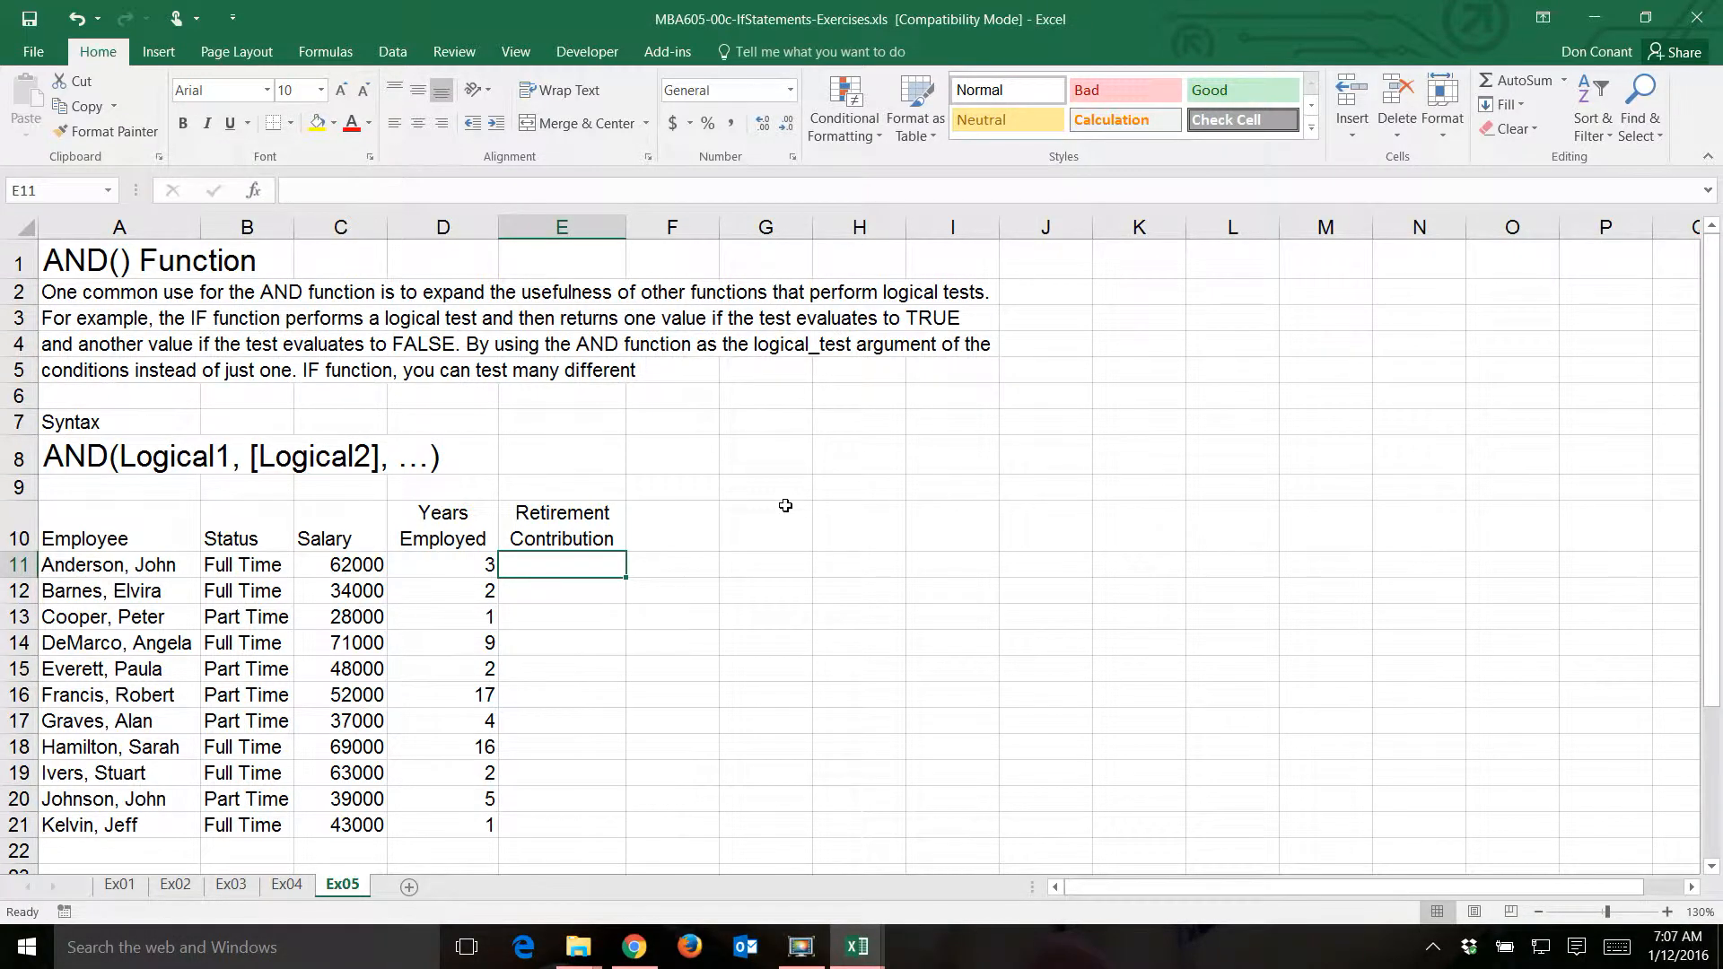
{"action": "type", "text": "=if"}
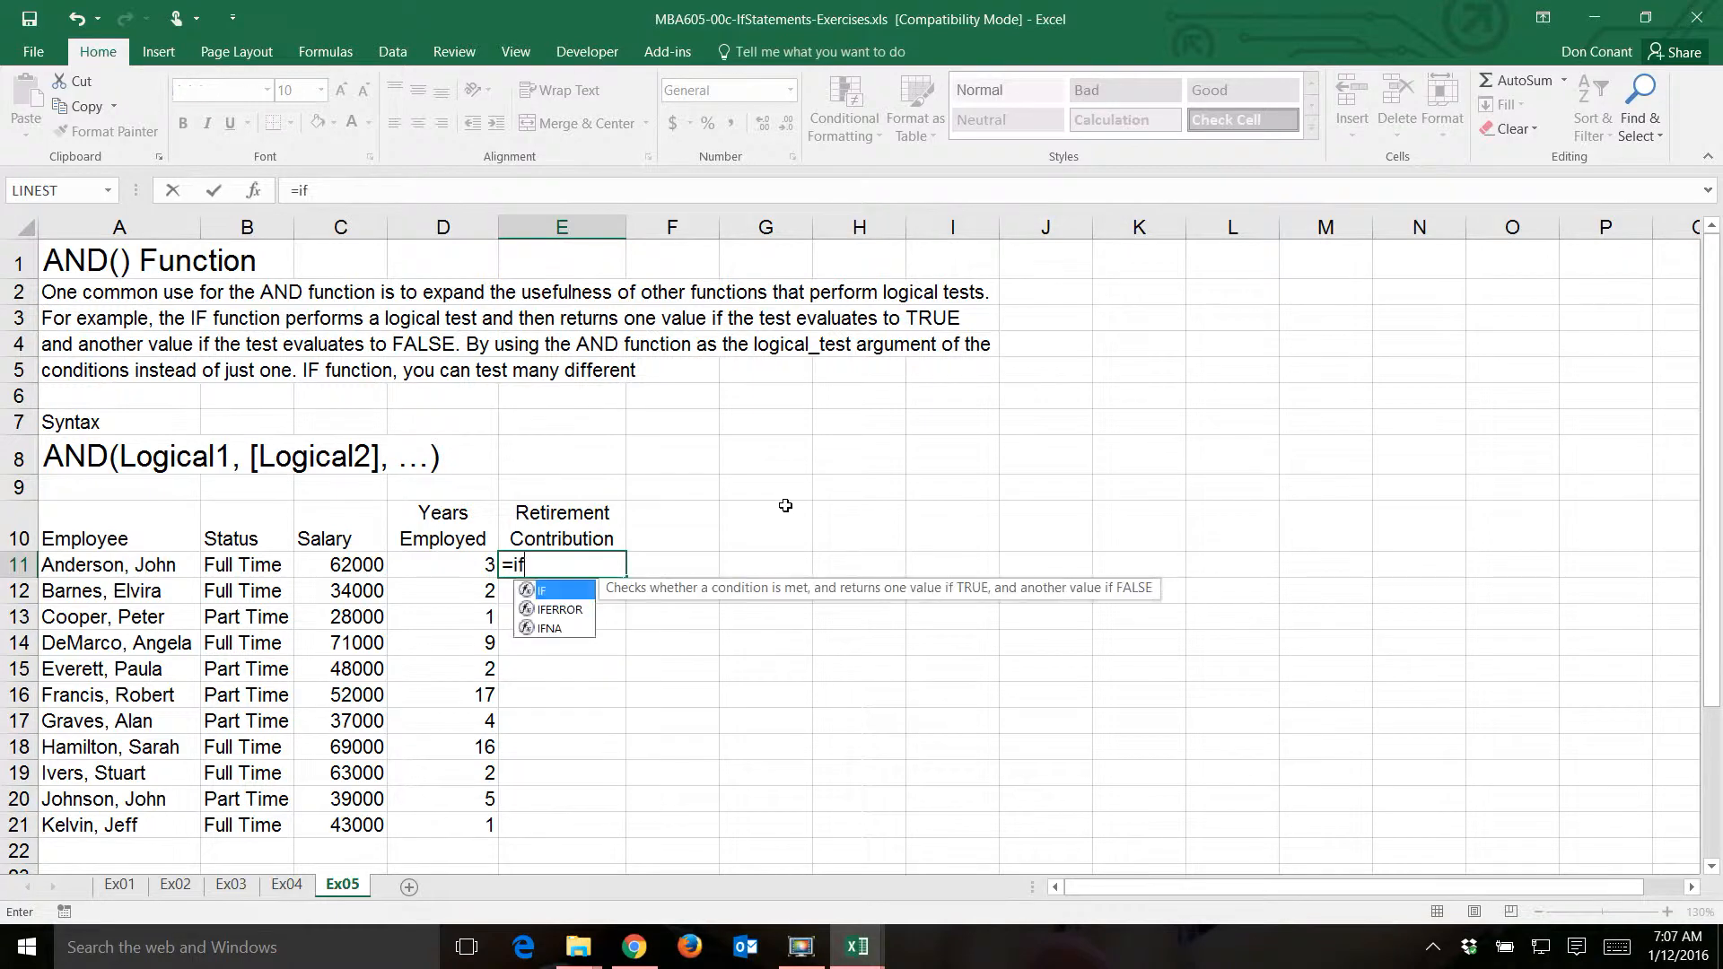
{"action": "type", "text": "(a"}
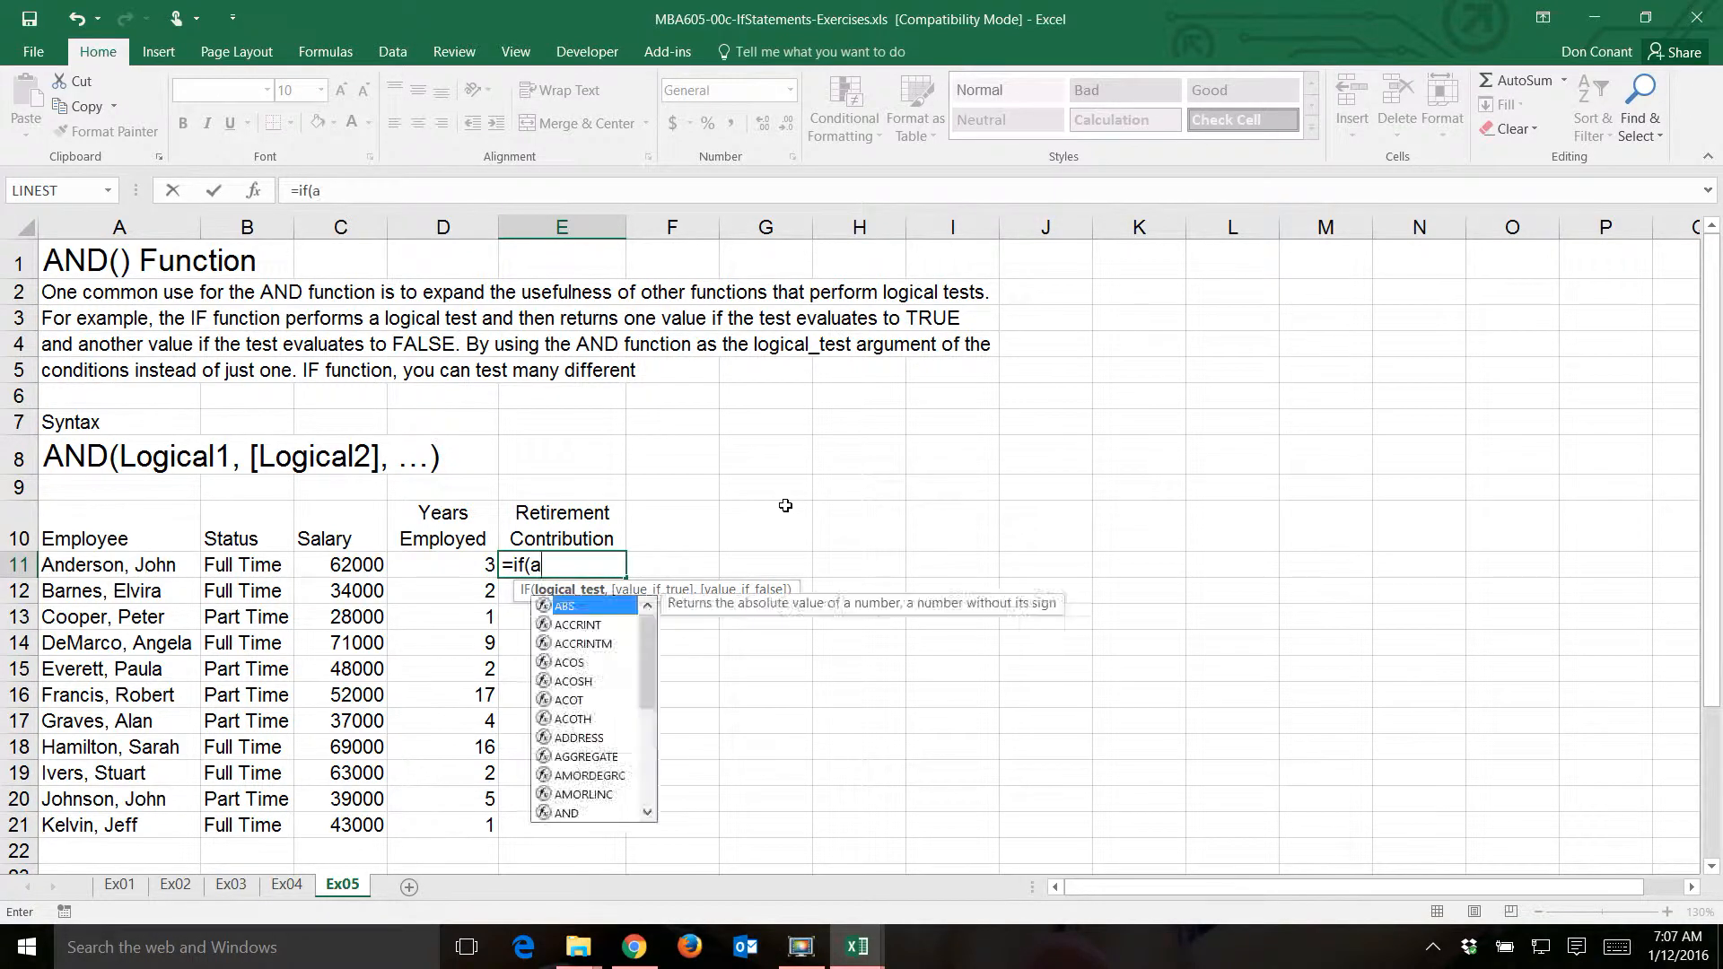
{"action": "type", "text": "nd("}
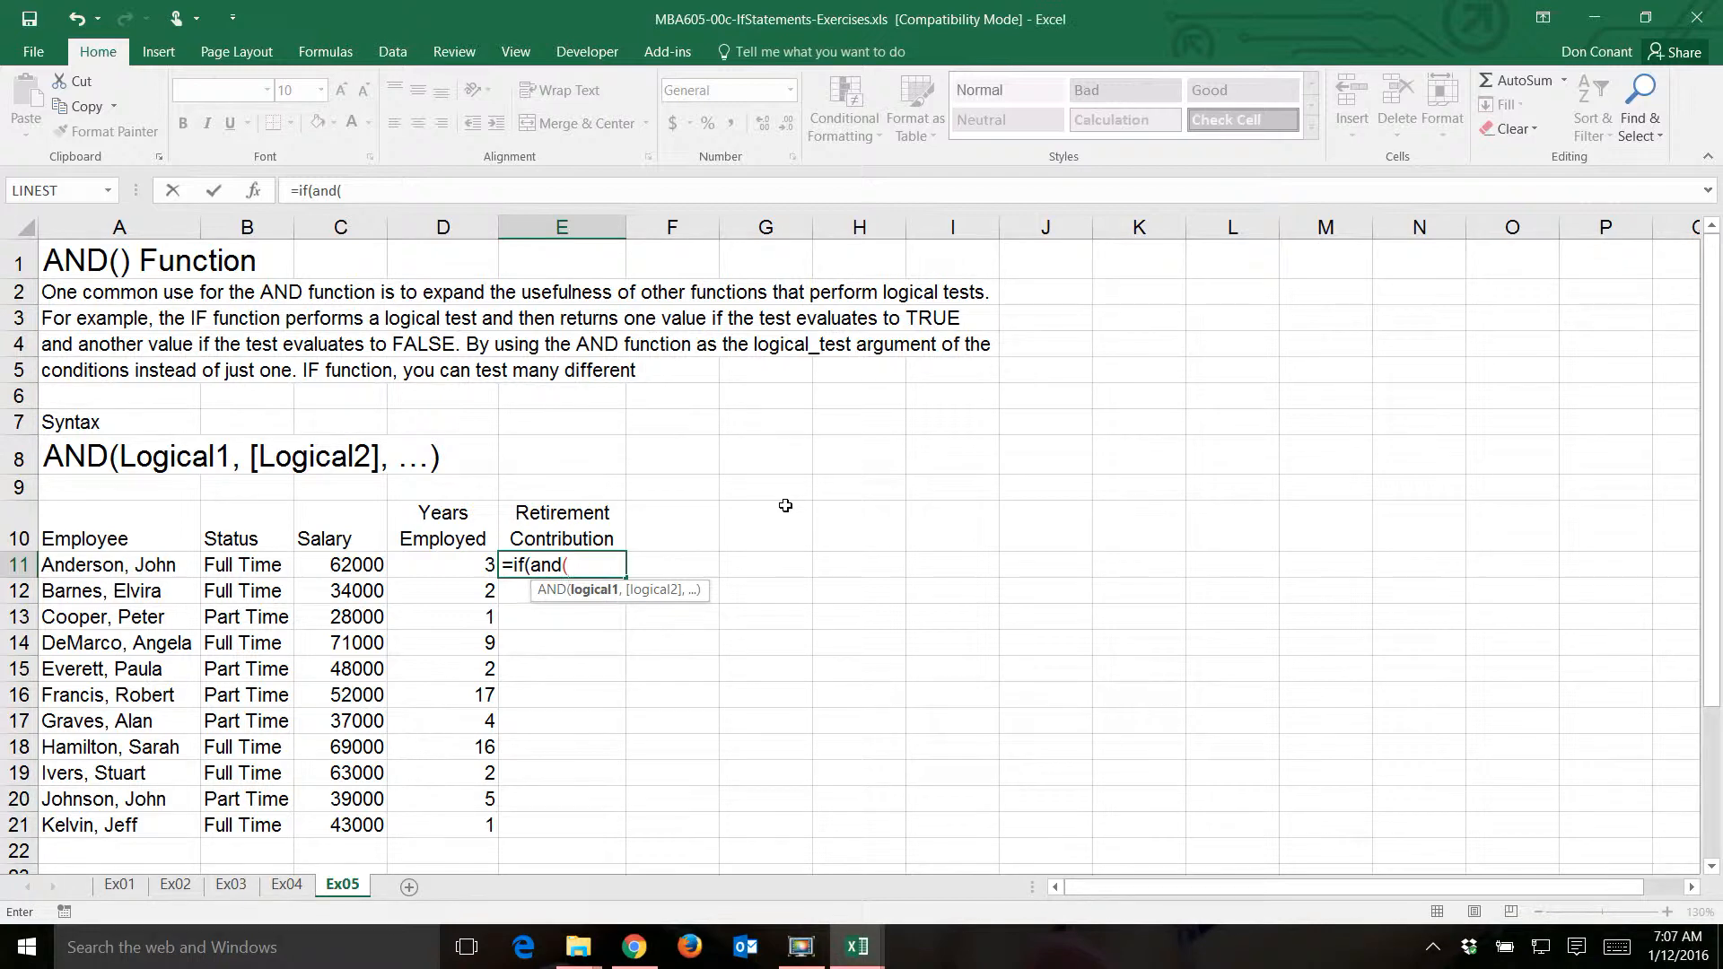
{"action": "left_click", "coordinate": [265, 564]}
{"action": "type", "text": "=\"F"}
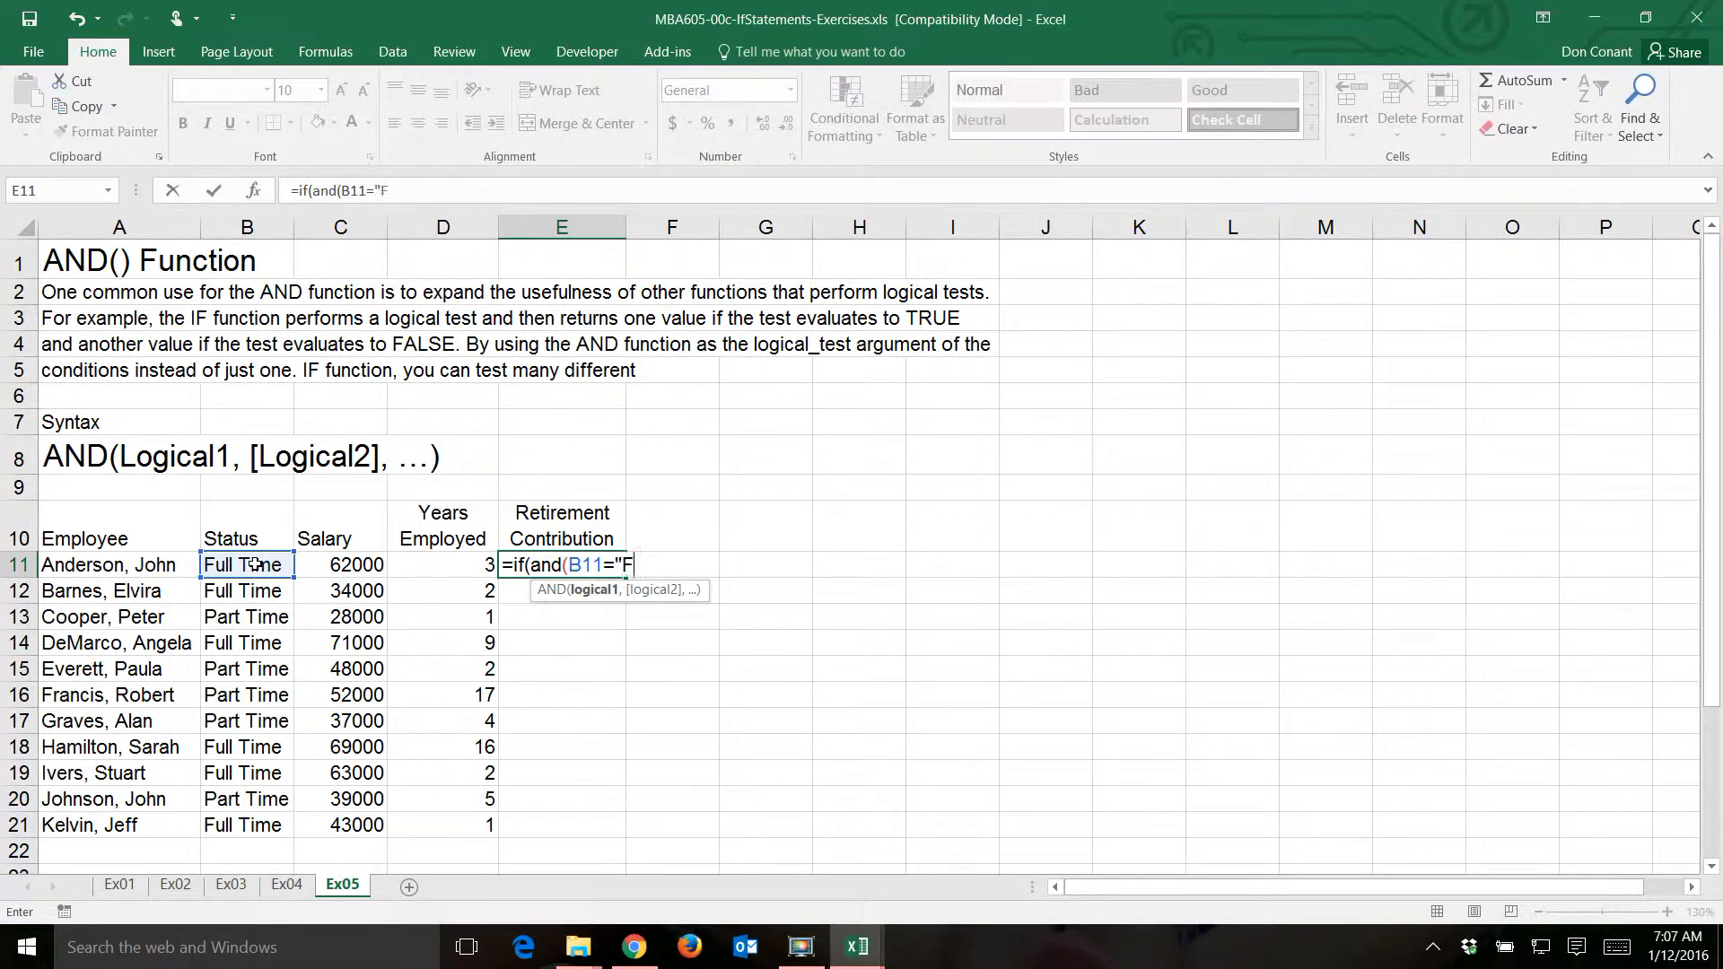
{"action": "type", "text": "ull Time\","}
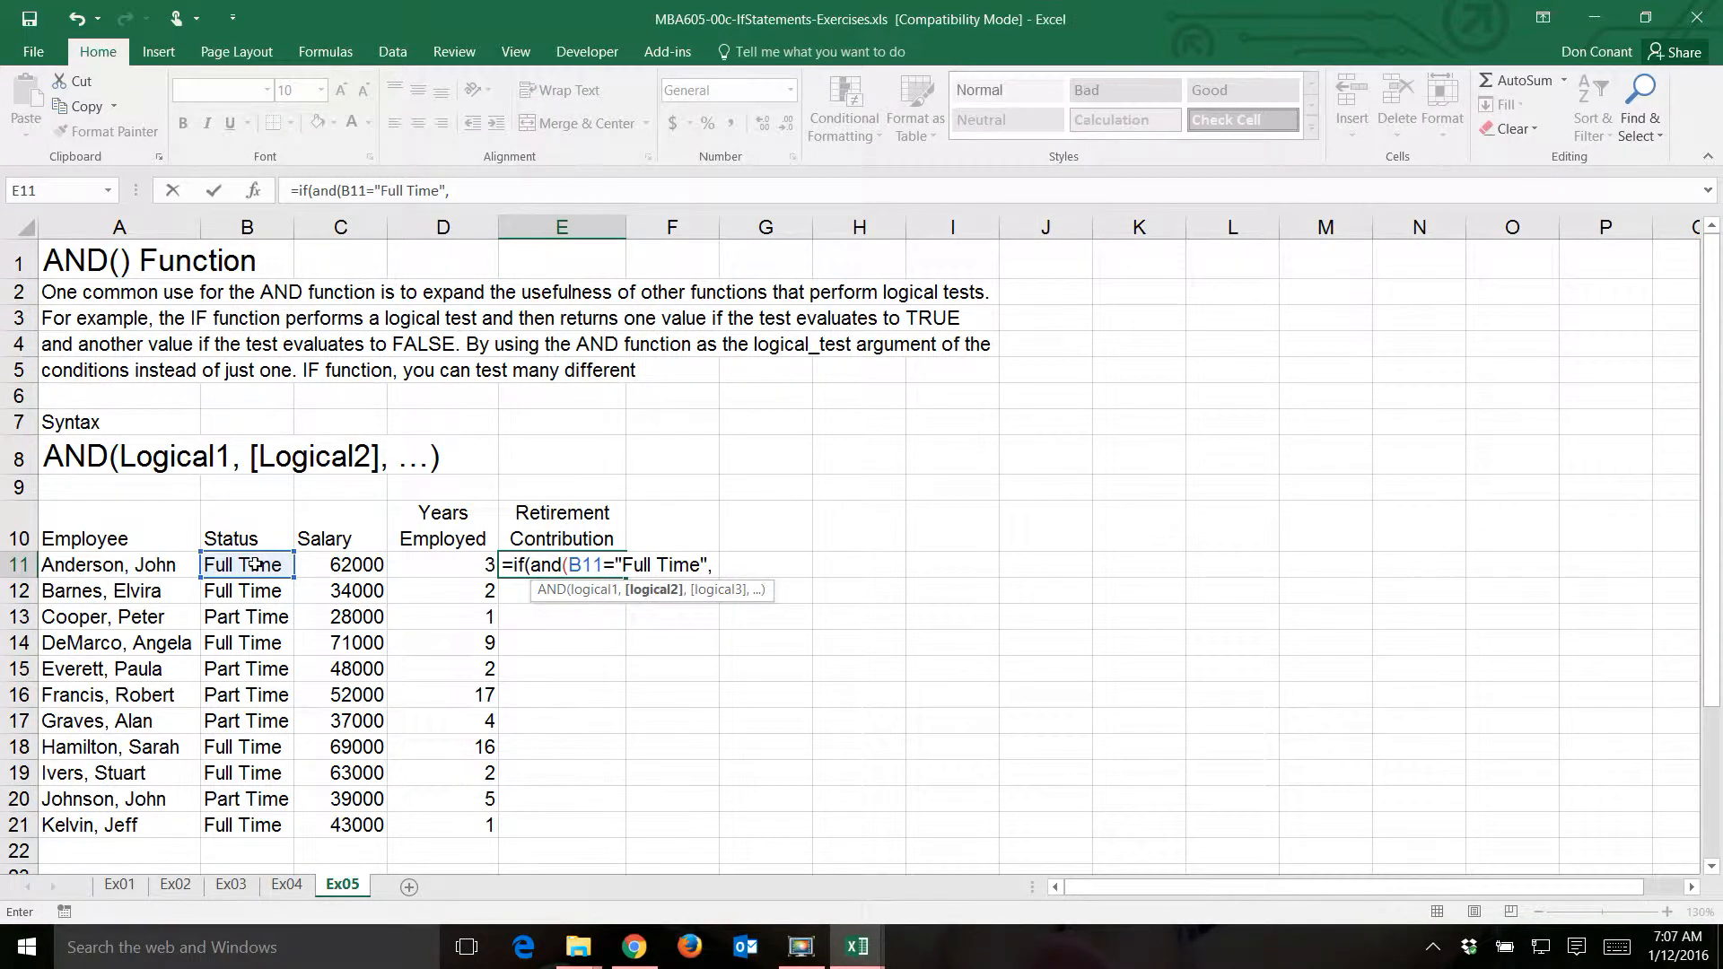
- Add D11>=3 as the second AND condition in the E11 formula and close the AND function
{"action": "left_click", "coordinate": [460, 569]}
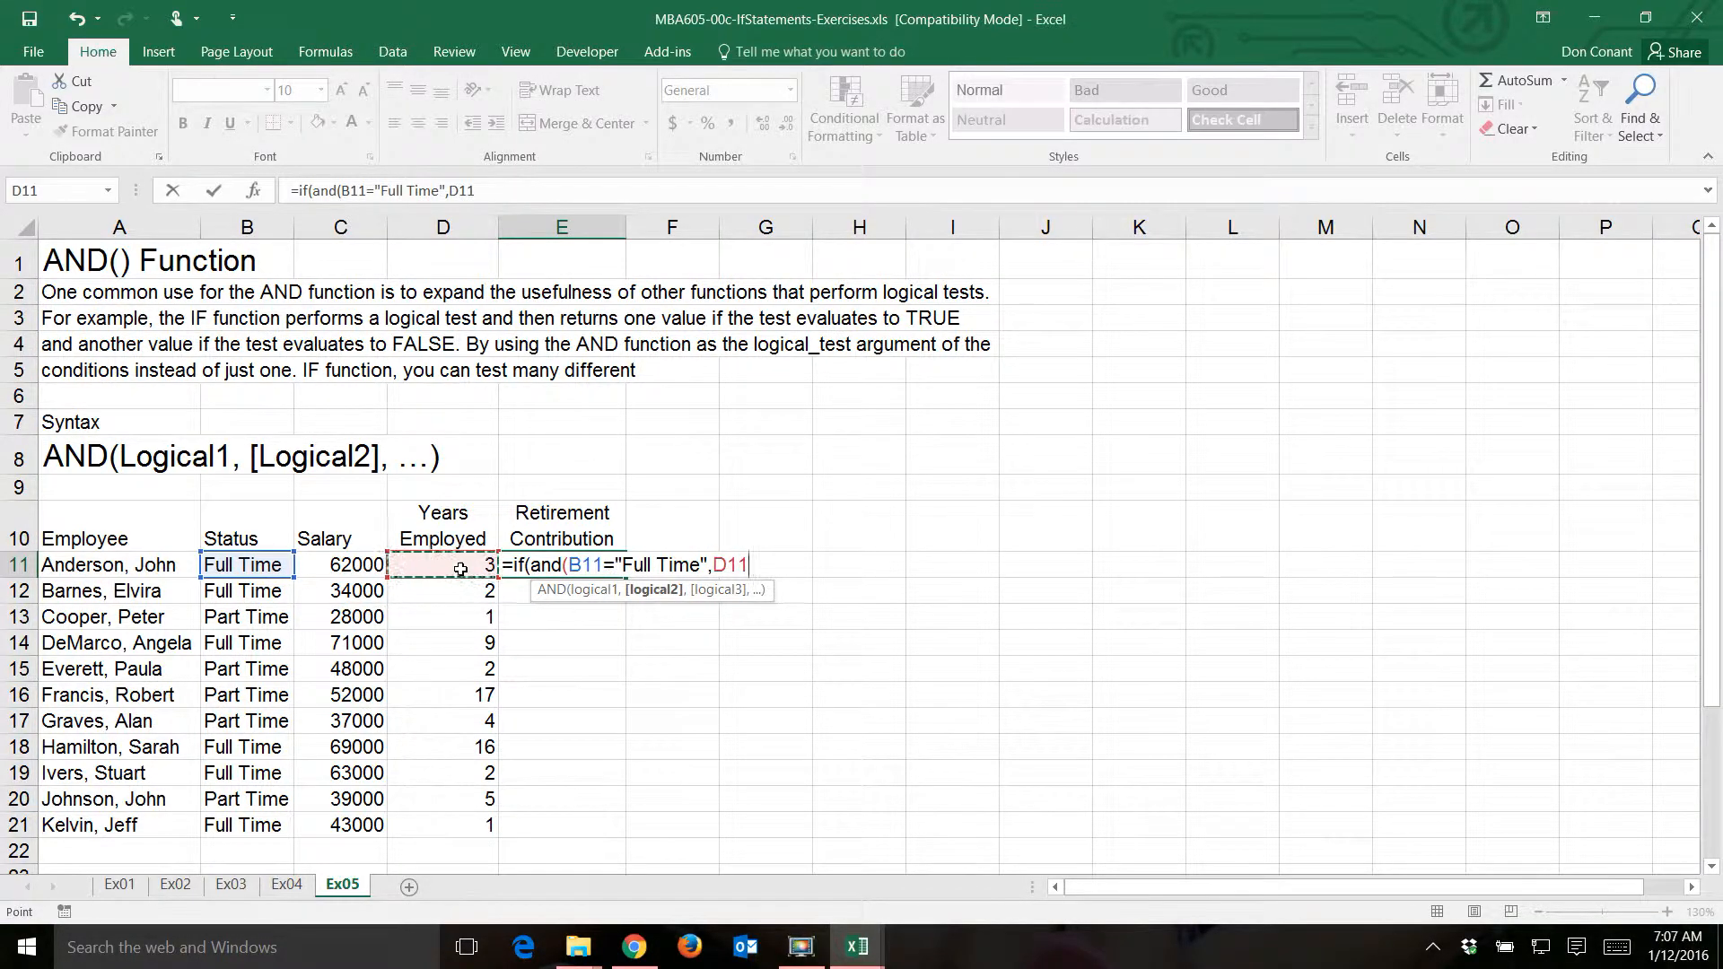
{"action": "type", "text": "=3)"}
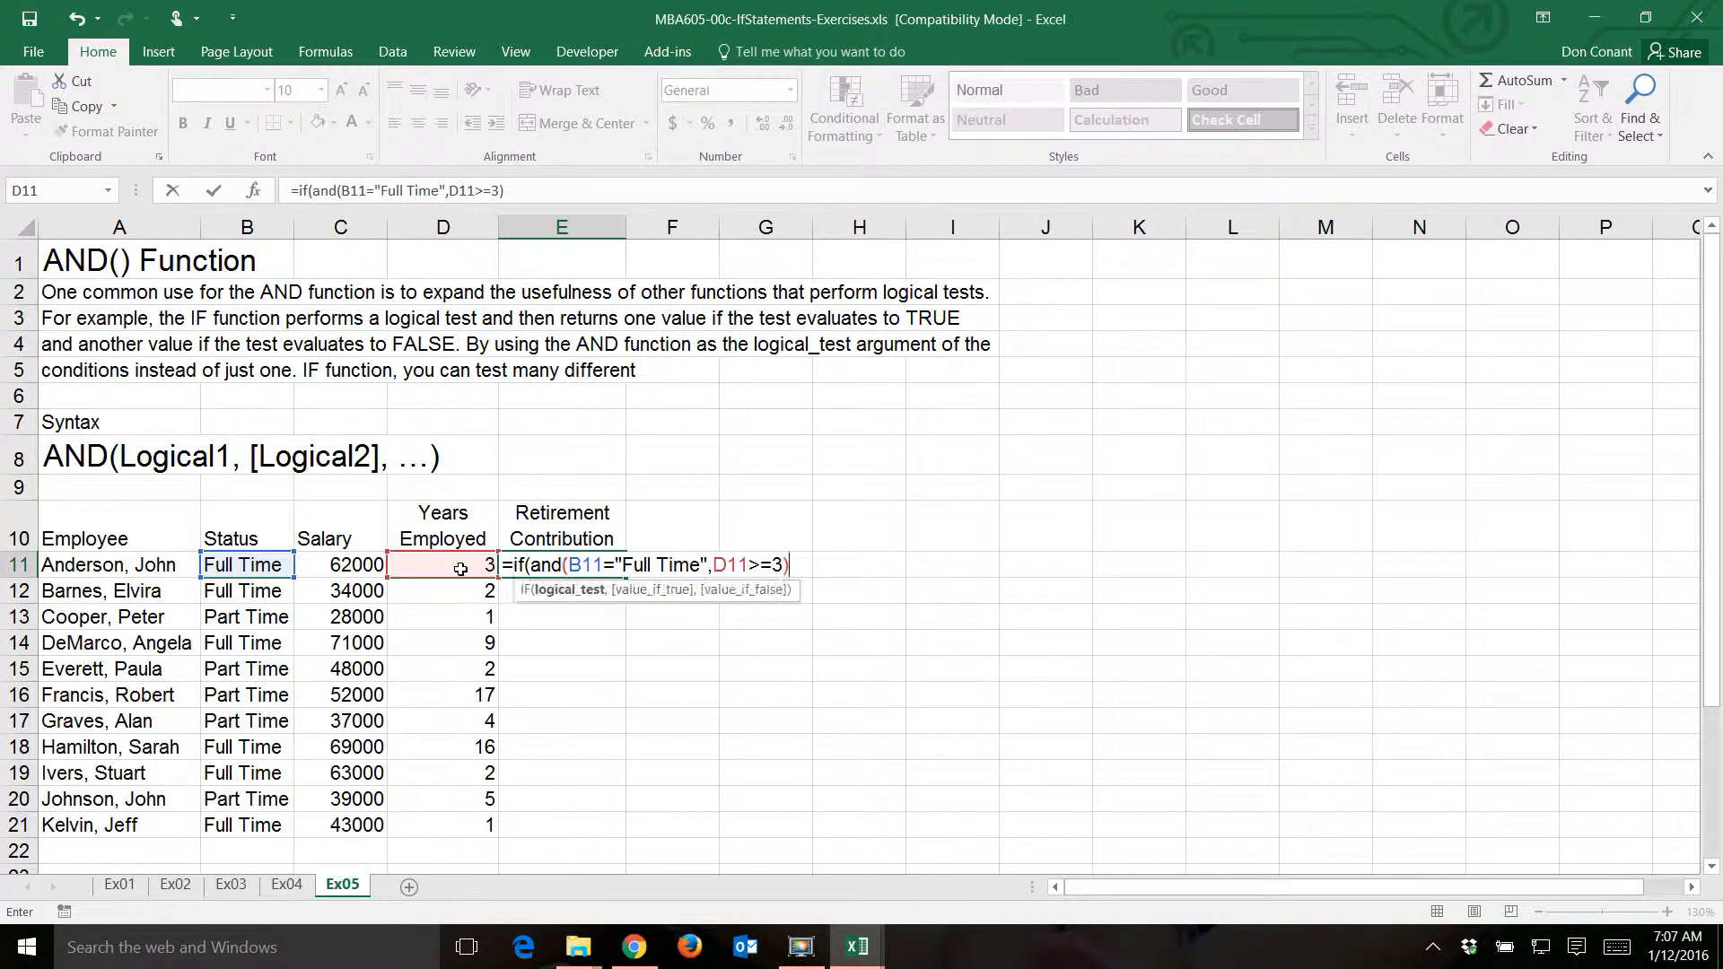
{"action": "type", "text": ","}
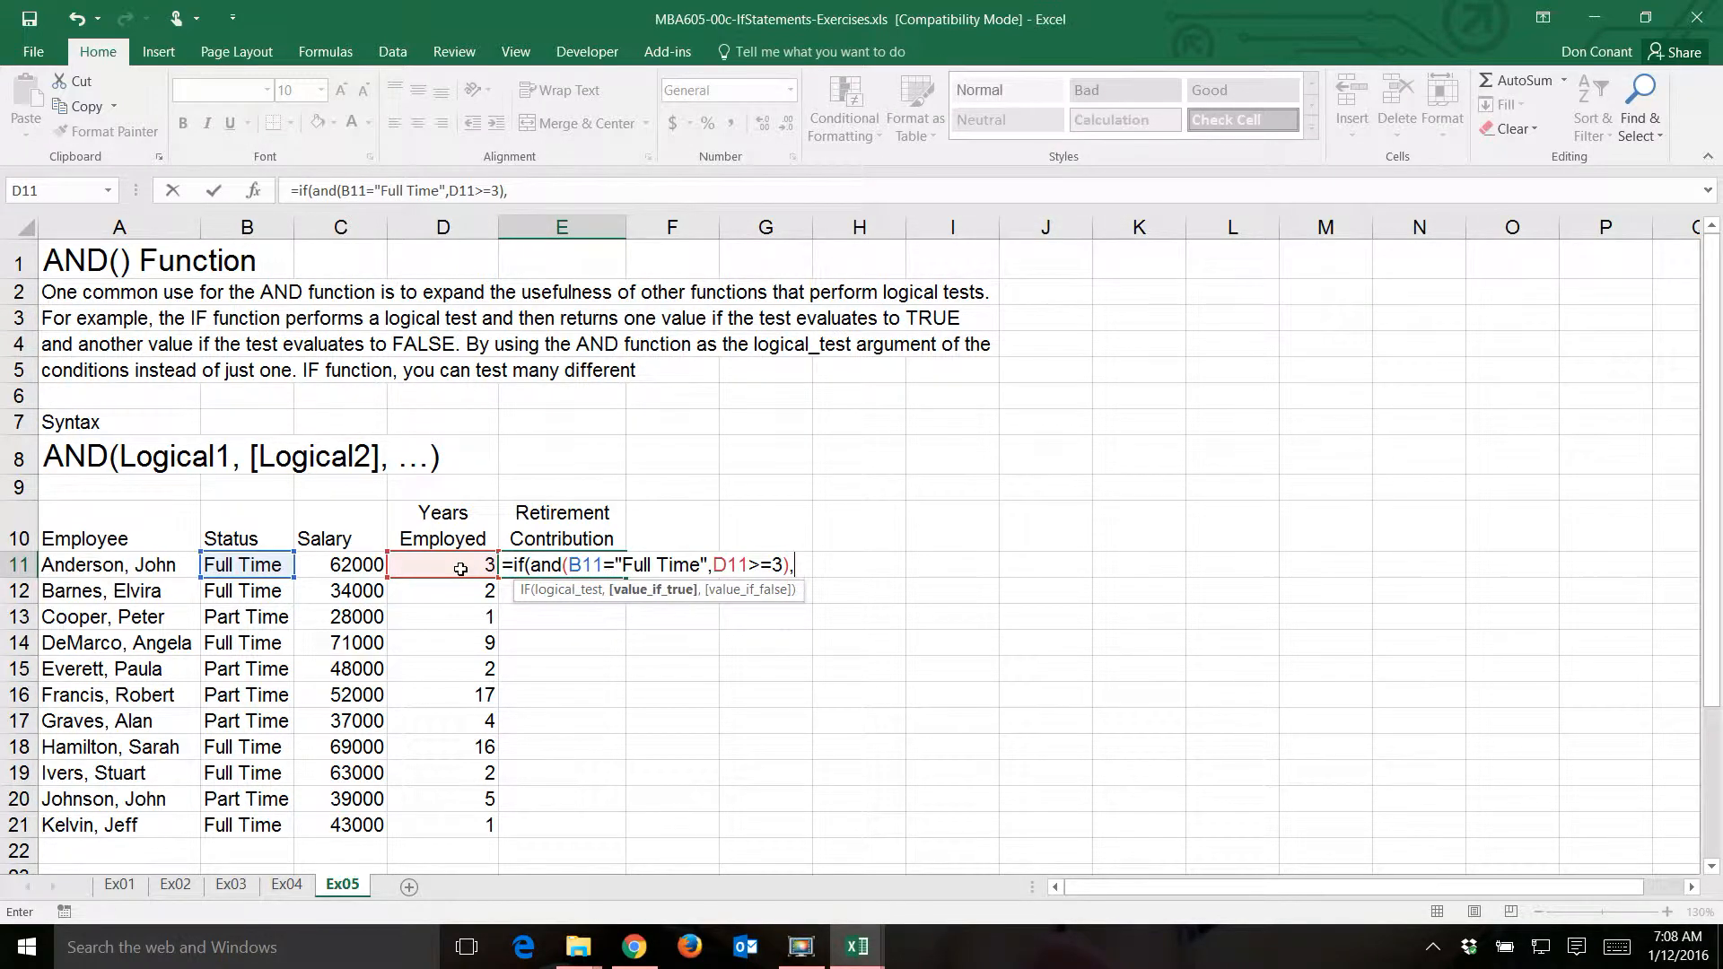
{"action": "type", "text": ".05*"}
- Enter .05*C11 as the value if true and 0 as the value if false, then commit the E11 formula
{"action": "left_click", "coordinate": [355, 567]}
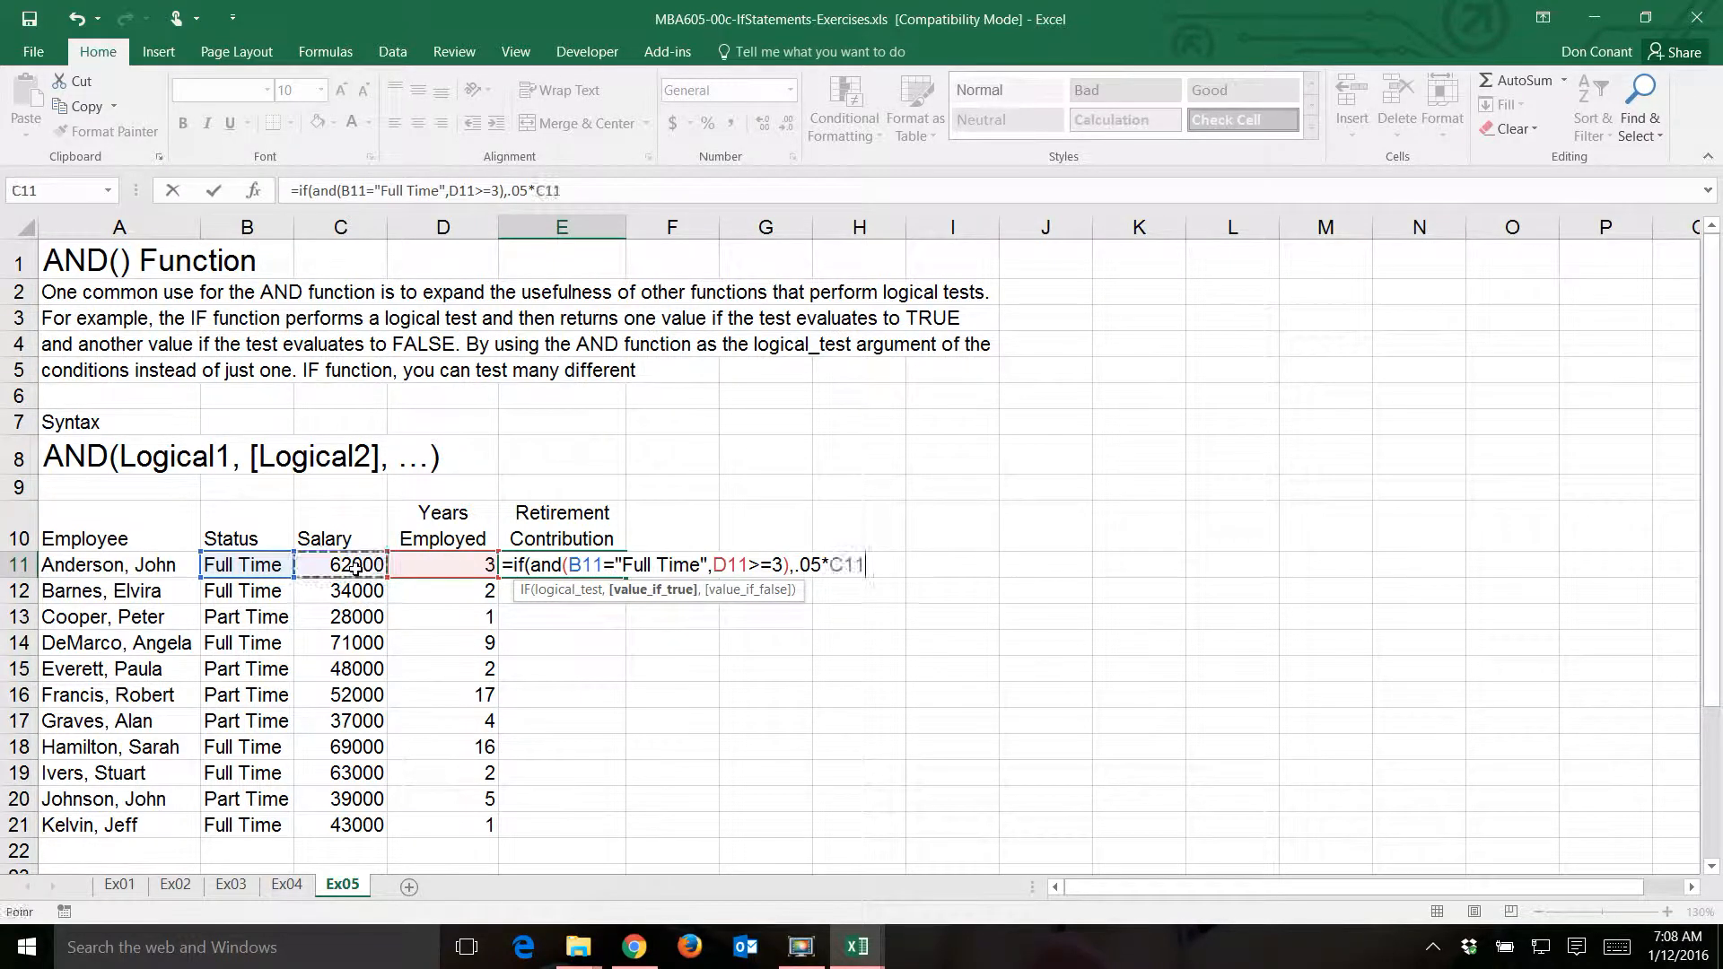
{"action": "type", "text": ",0"}
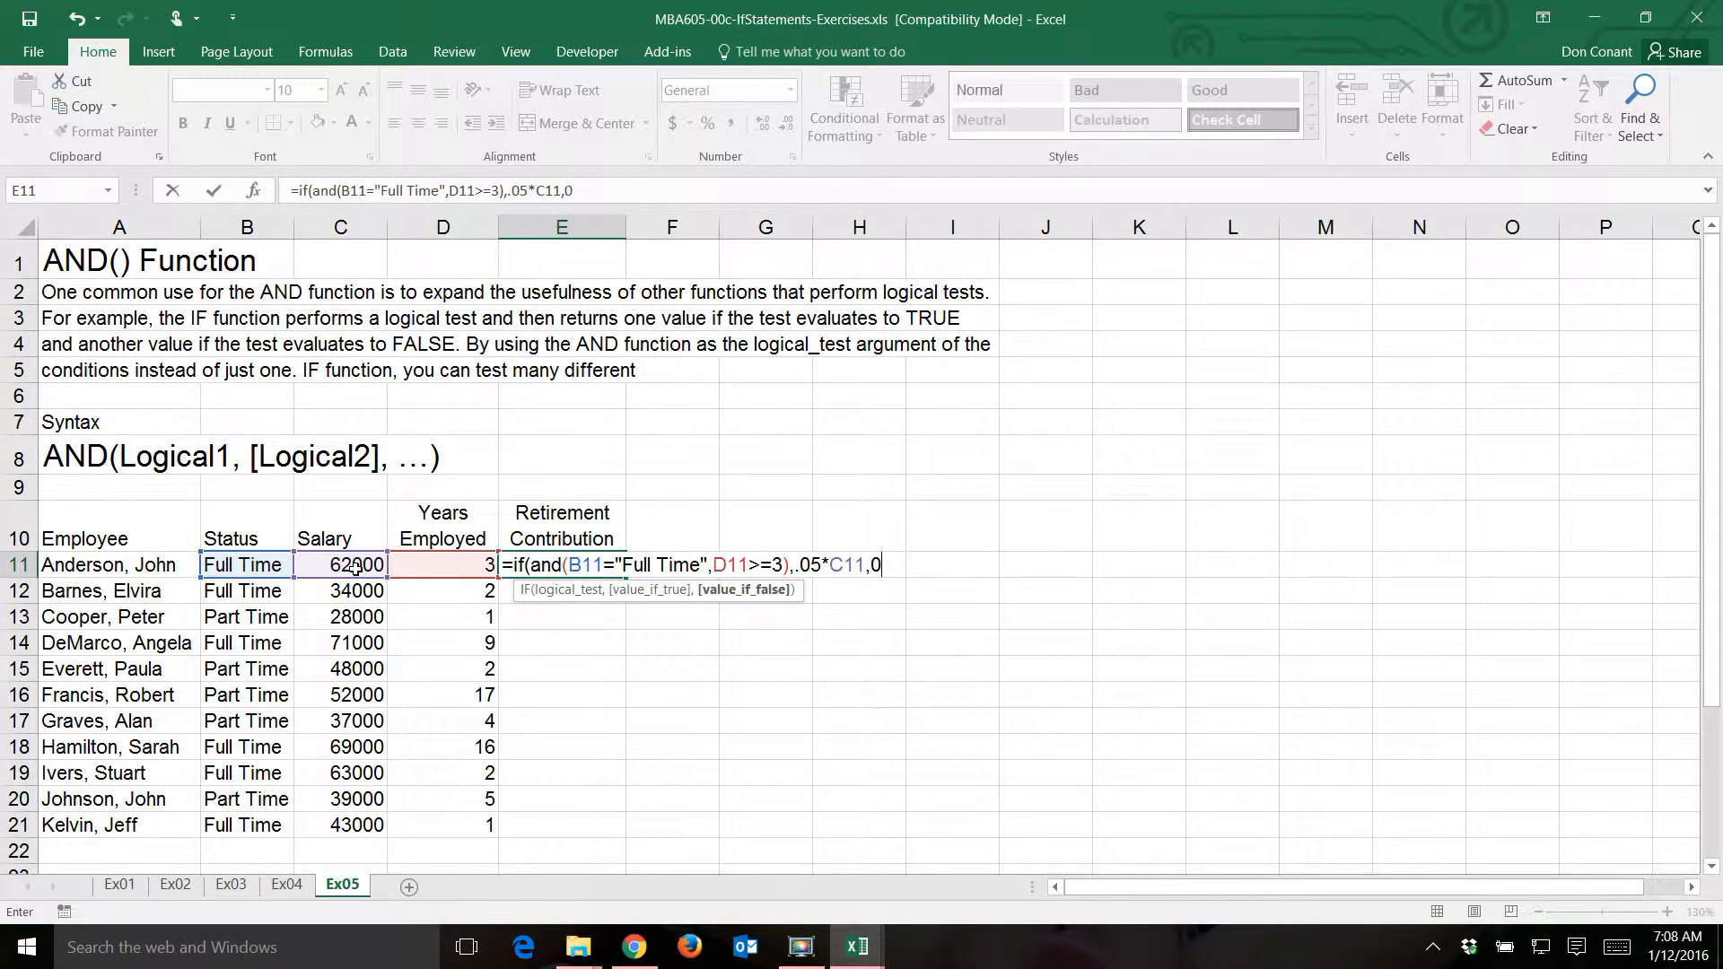
{"action": "type", "text": ")"}
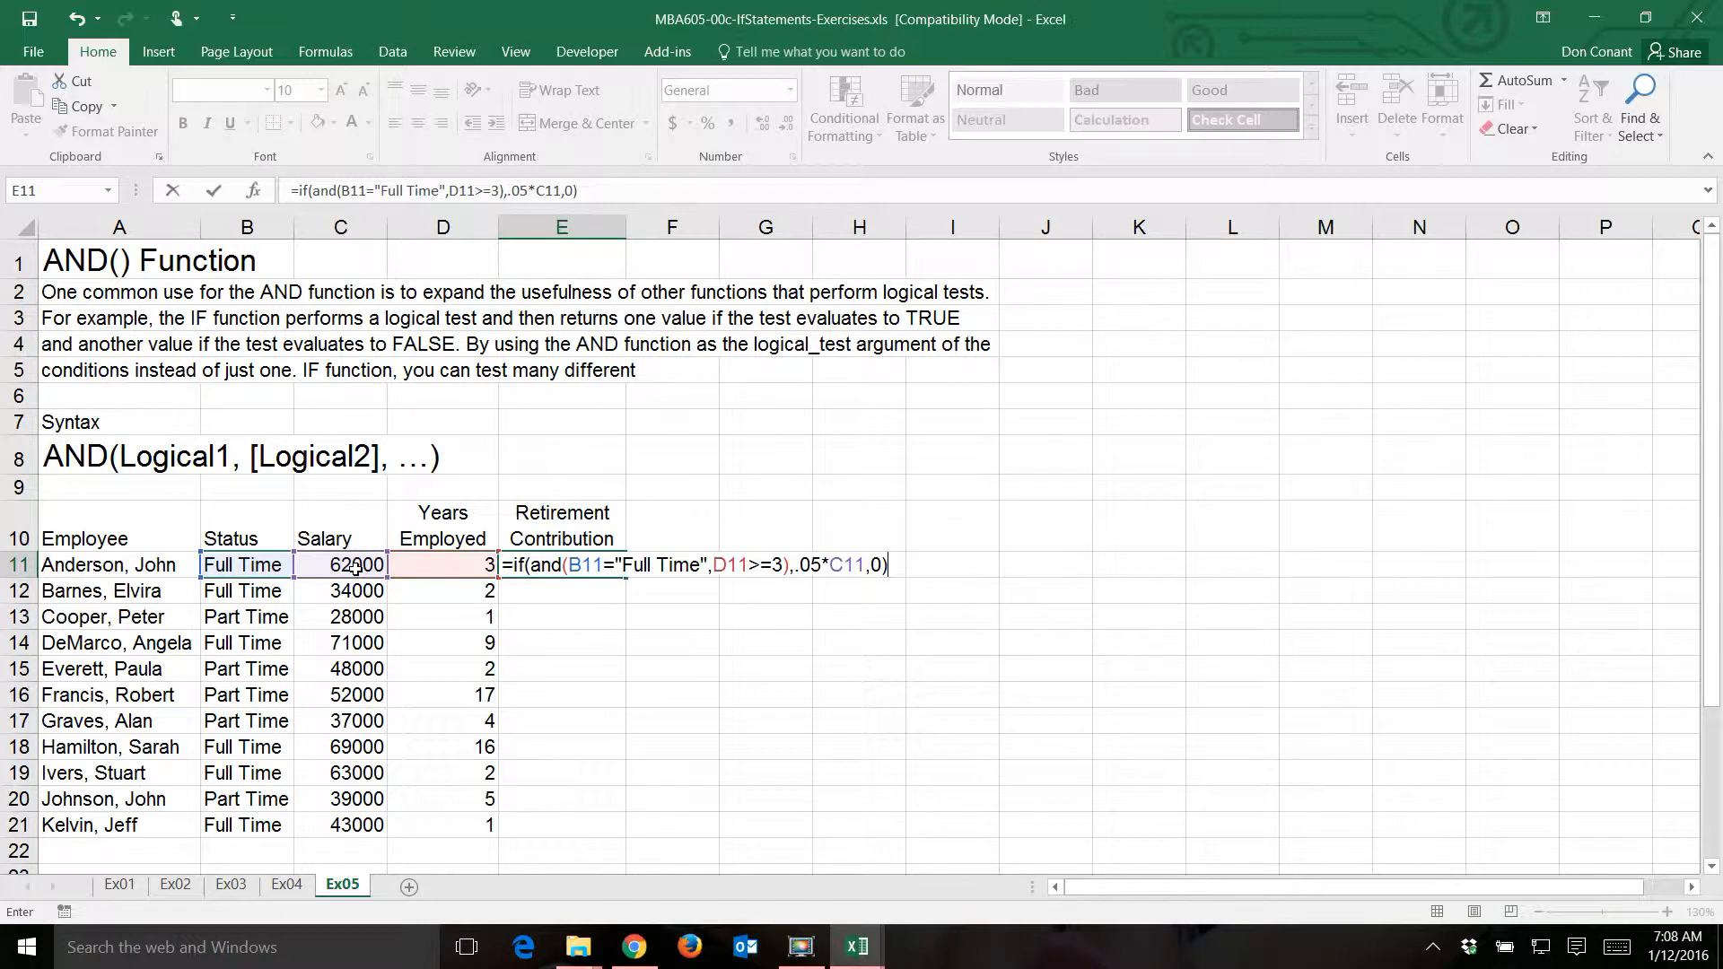
{"action": "key", "text": "Return"}
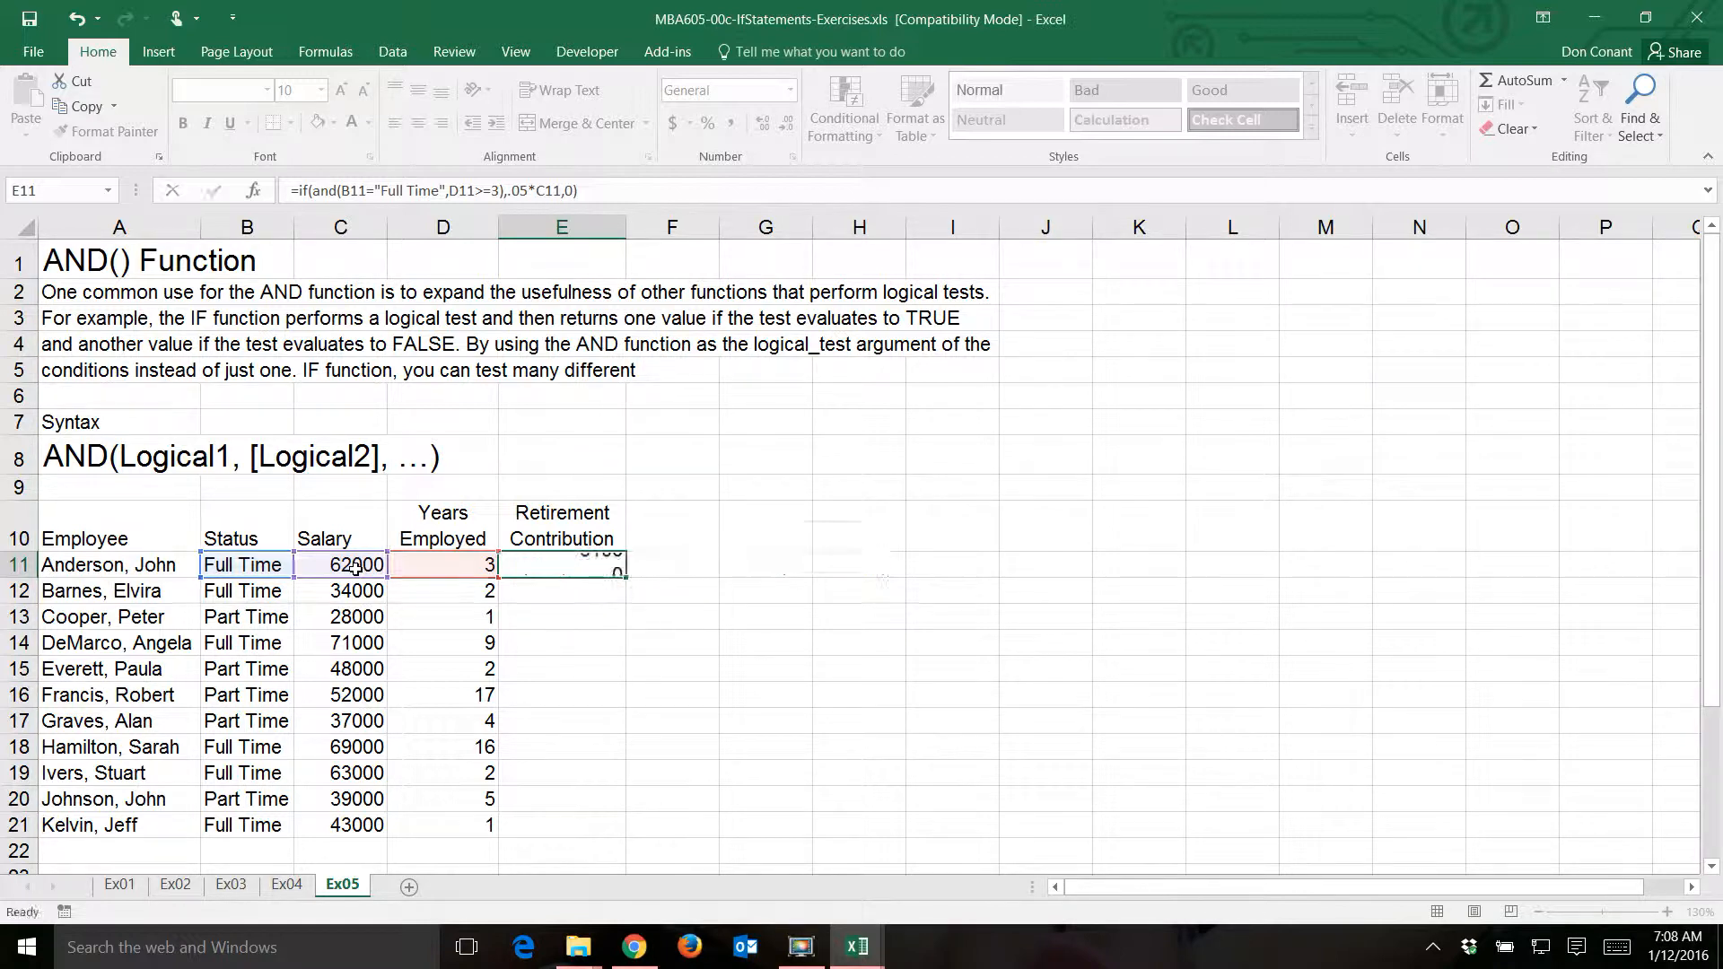
- Fill the retirement contribution formula from E11 down through E21 and review the cell references in E11
{"action": "key", "text": "Up"}
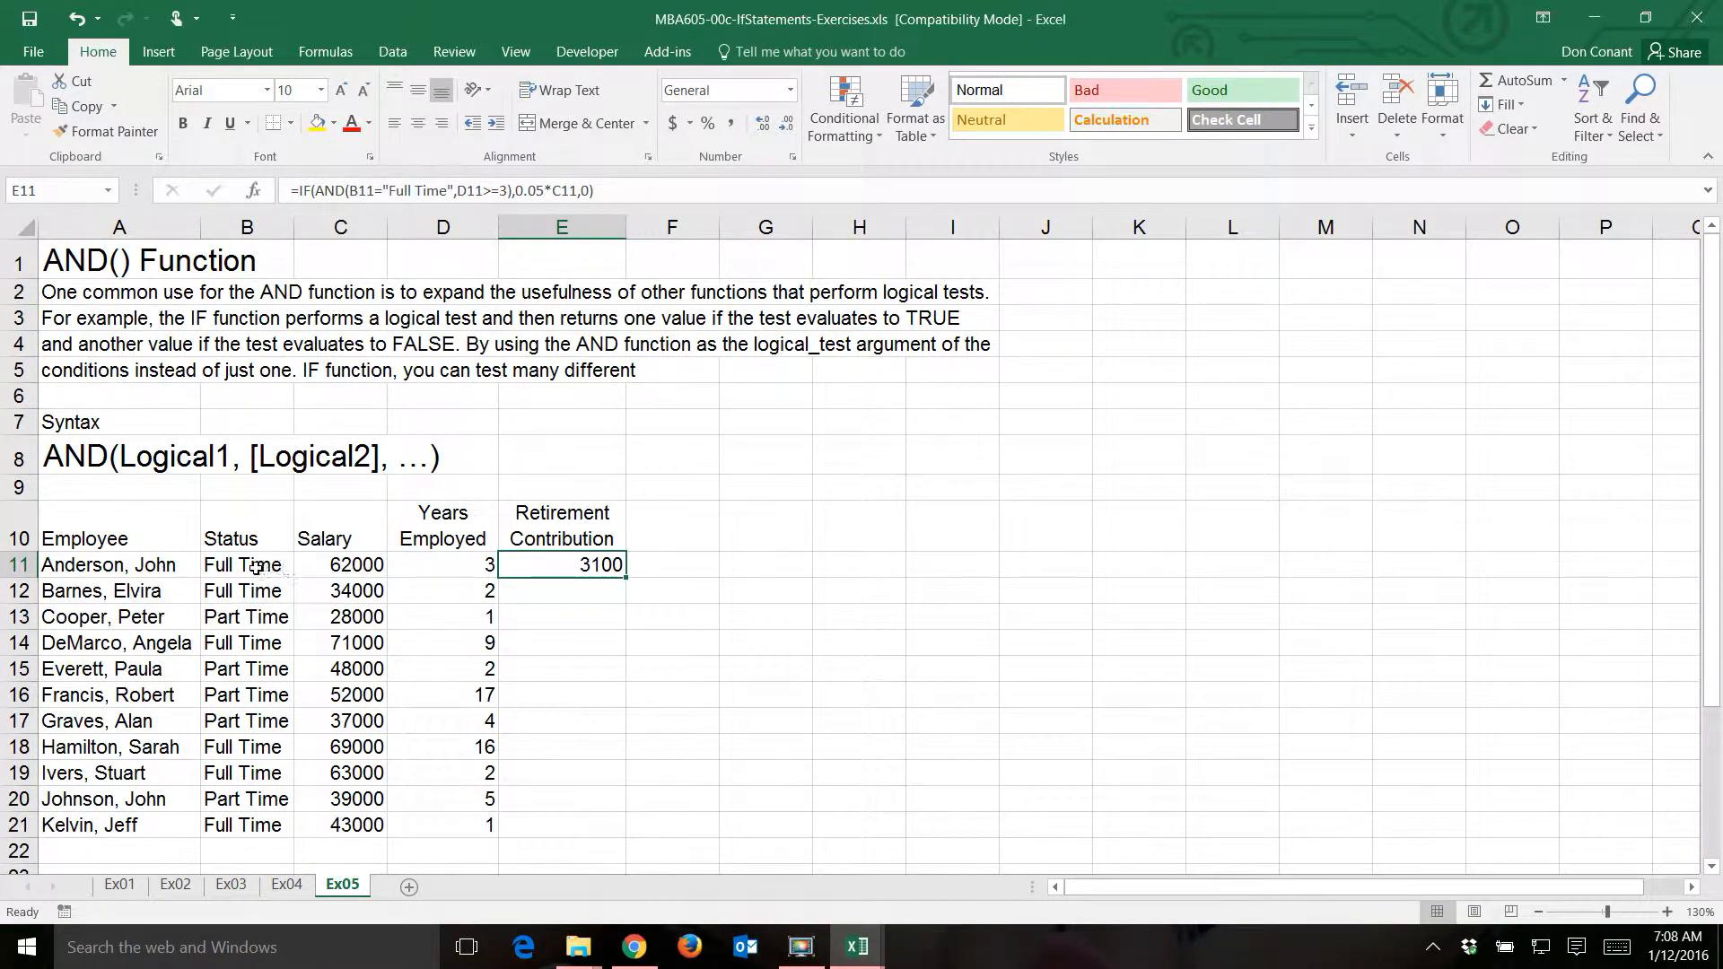
{"action": "double_click", "coordinate": [625, 578]}
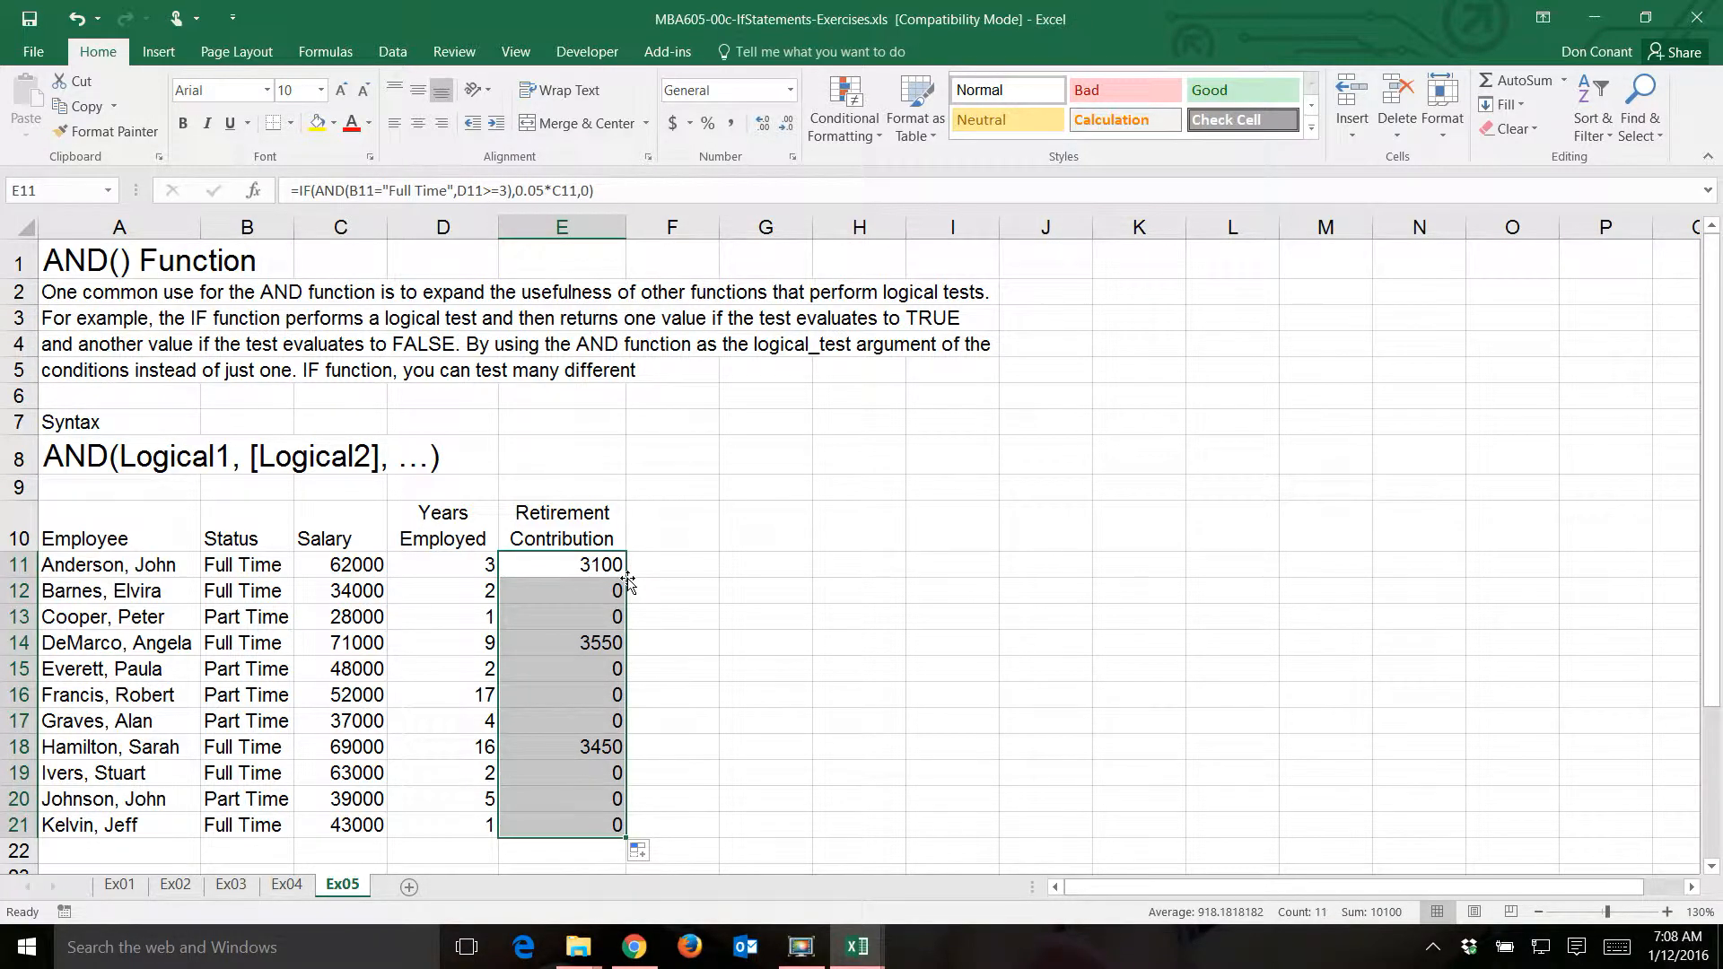
{"action": "left_click", "coordinate": [572, 562]}
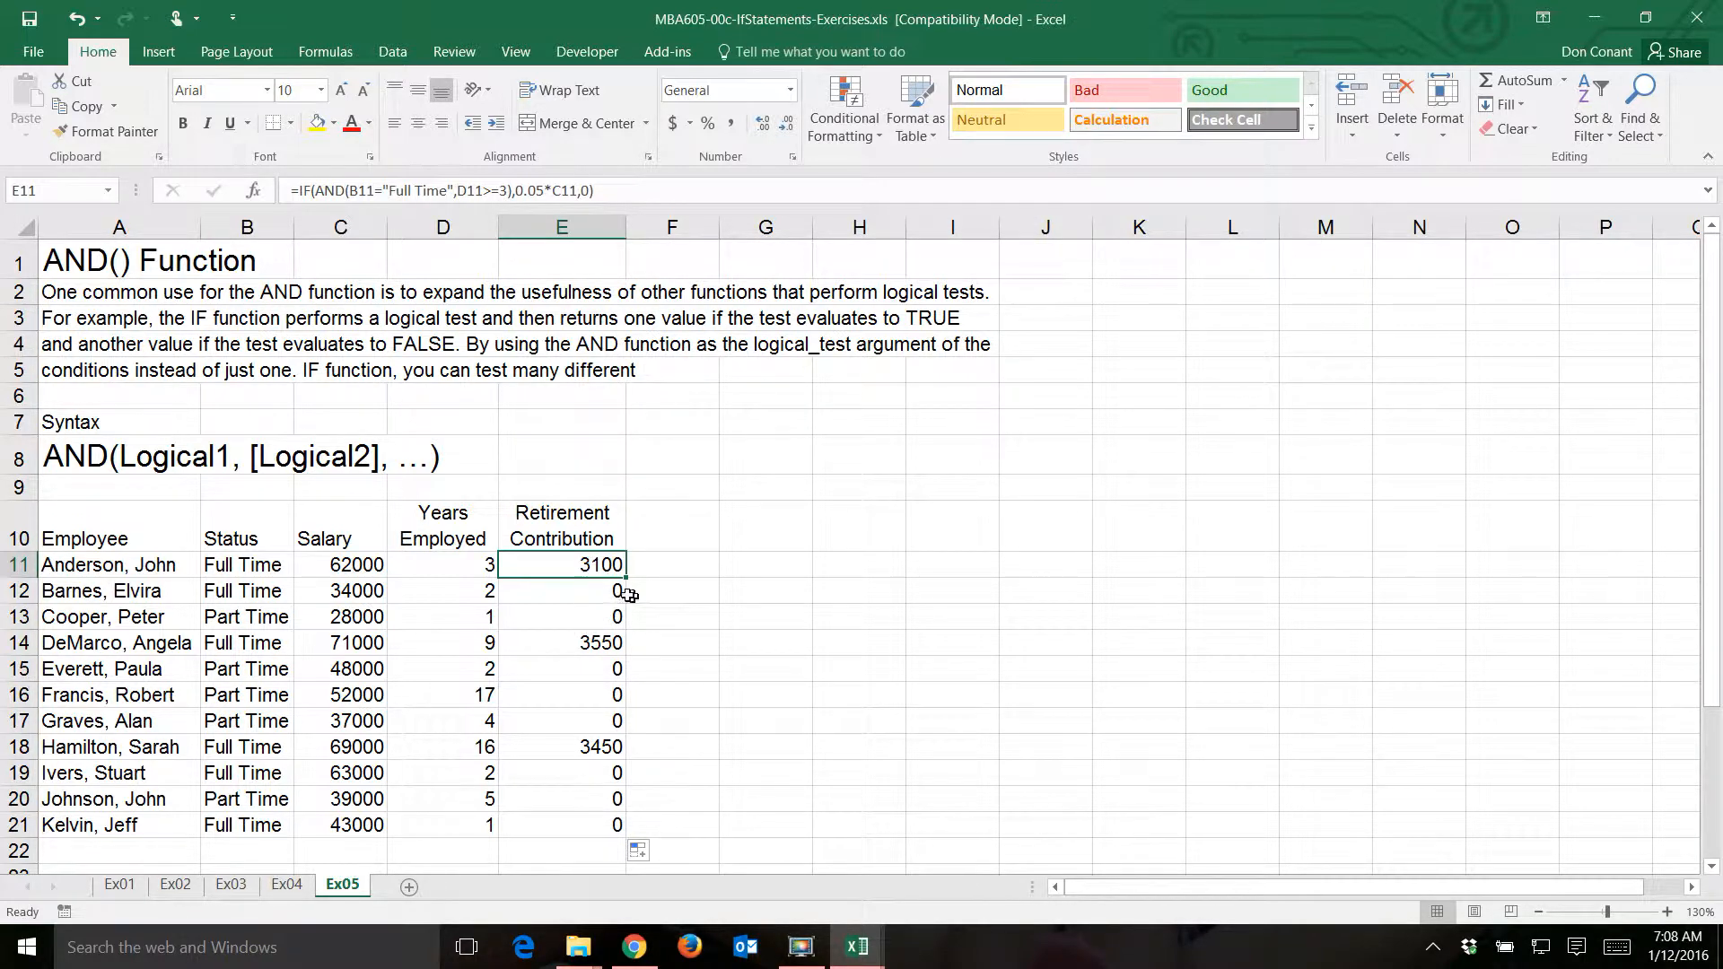
{"action": "key", "text": "F2"}
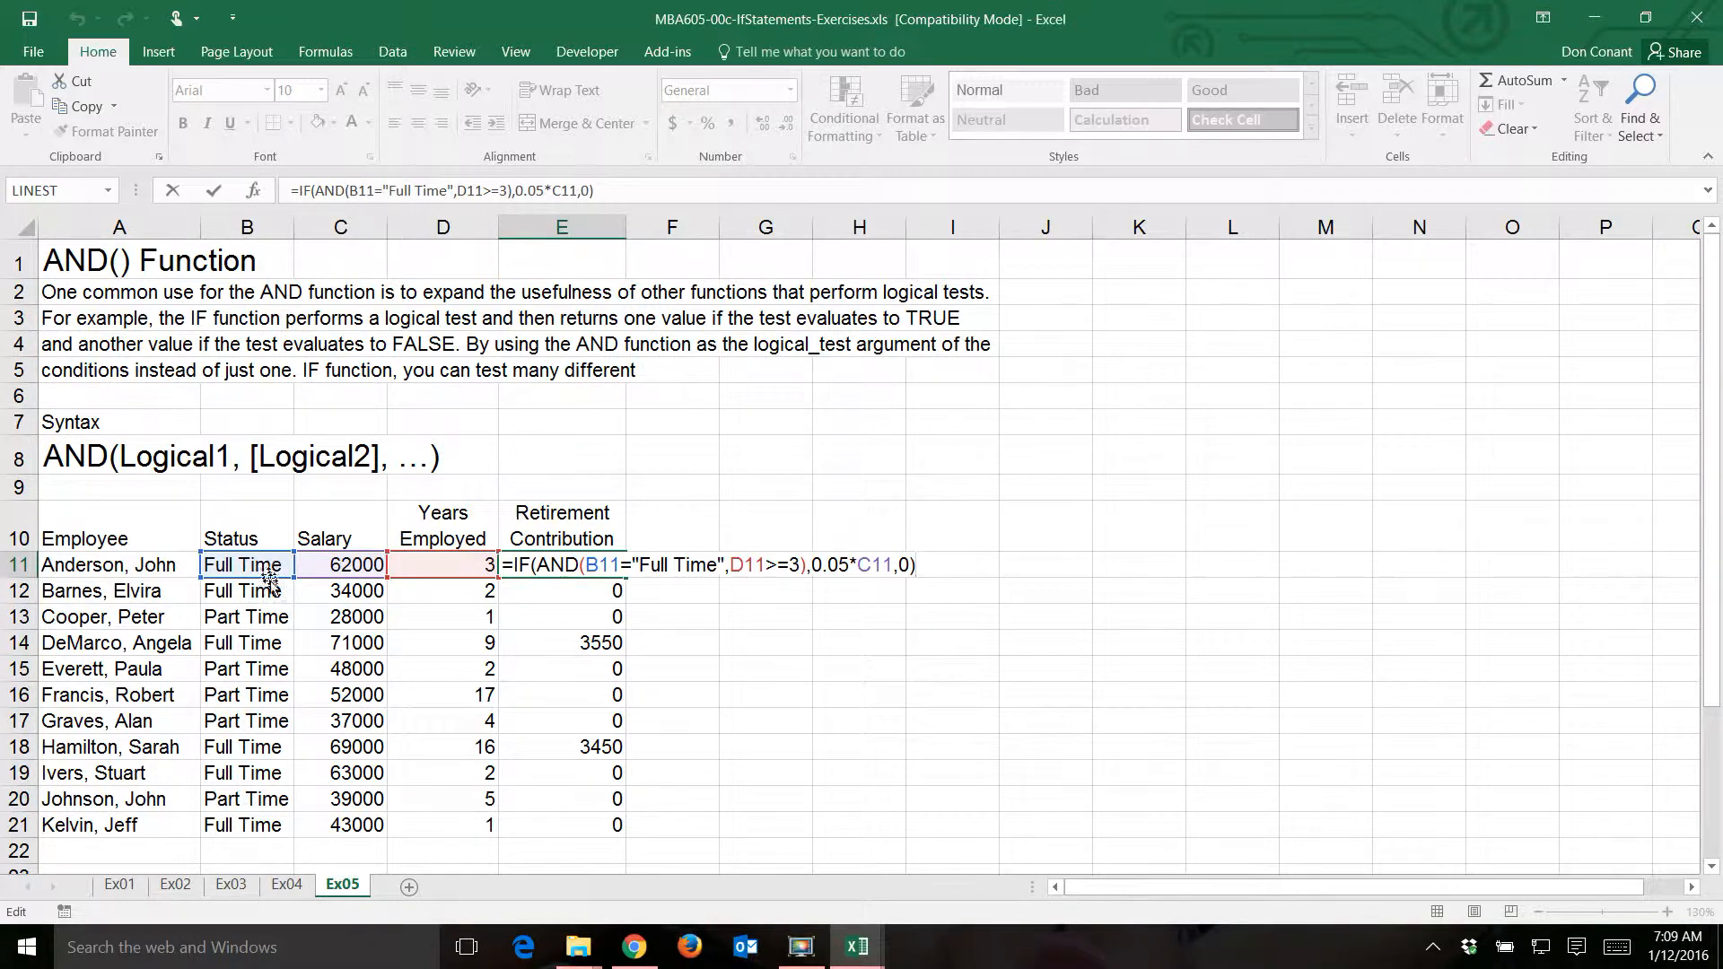
{"action": "key", "text": "Return"}
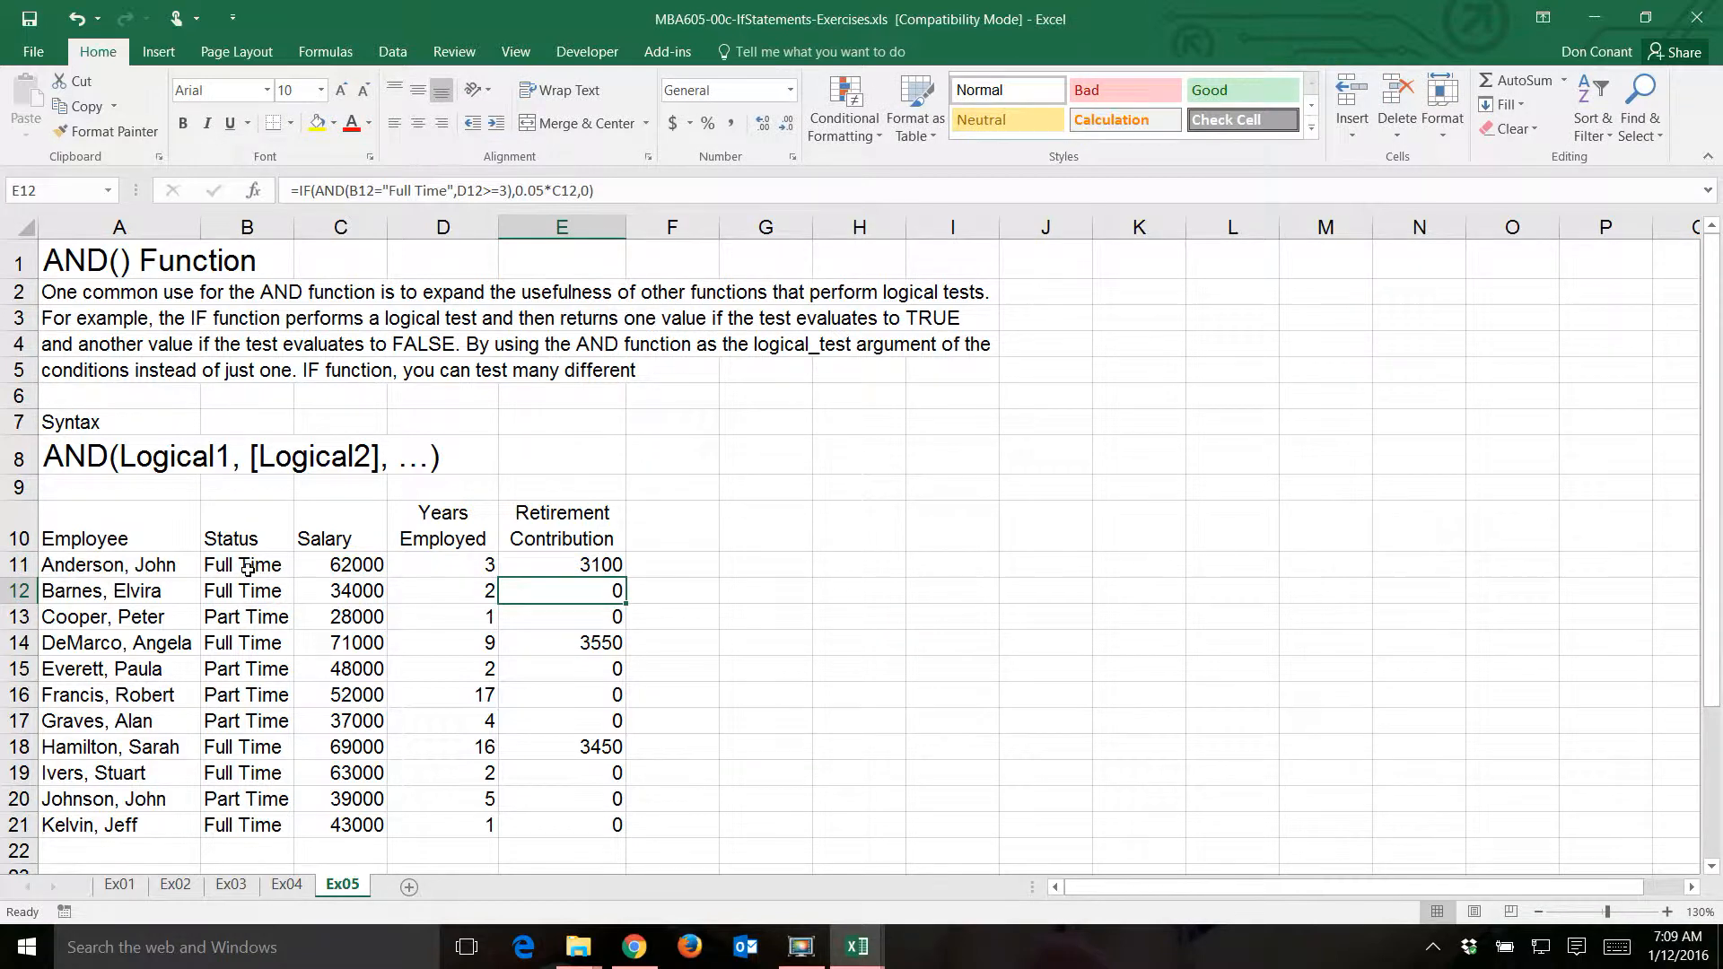
- Open data validation for the status cell B11 and set its criteria to allow a List
{"action": "left_click", "coordinate": [251, 566]}
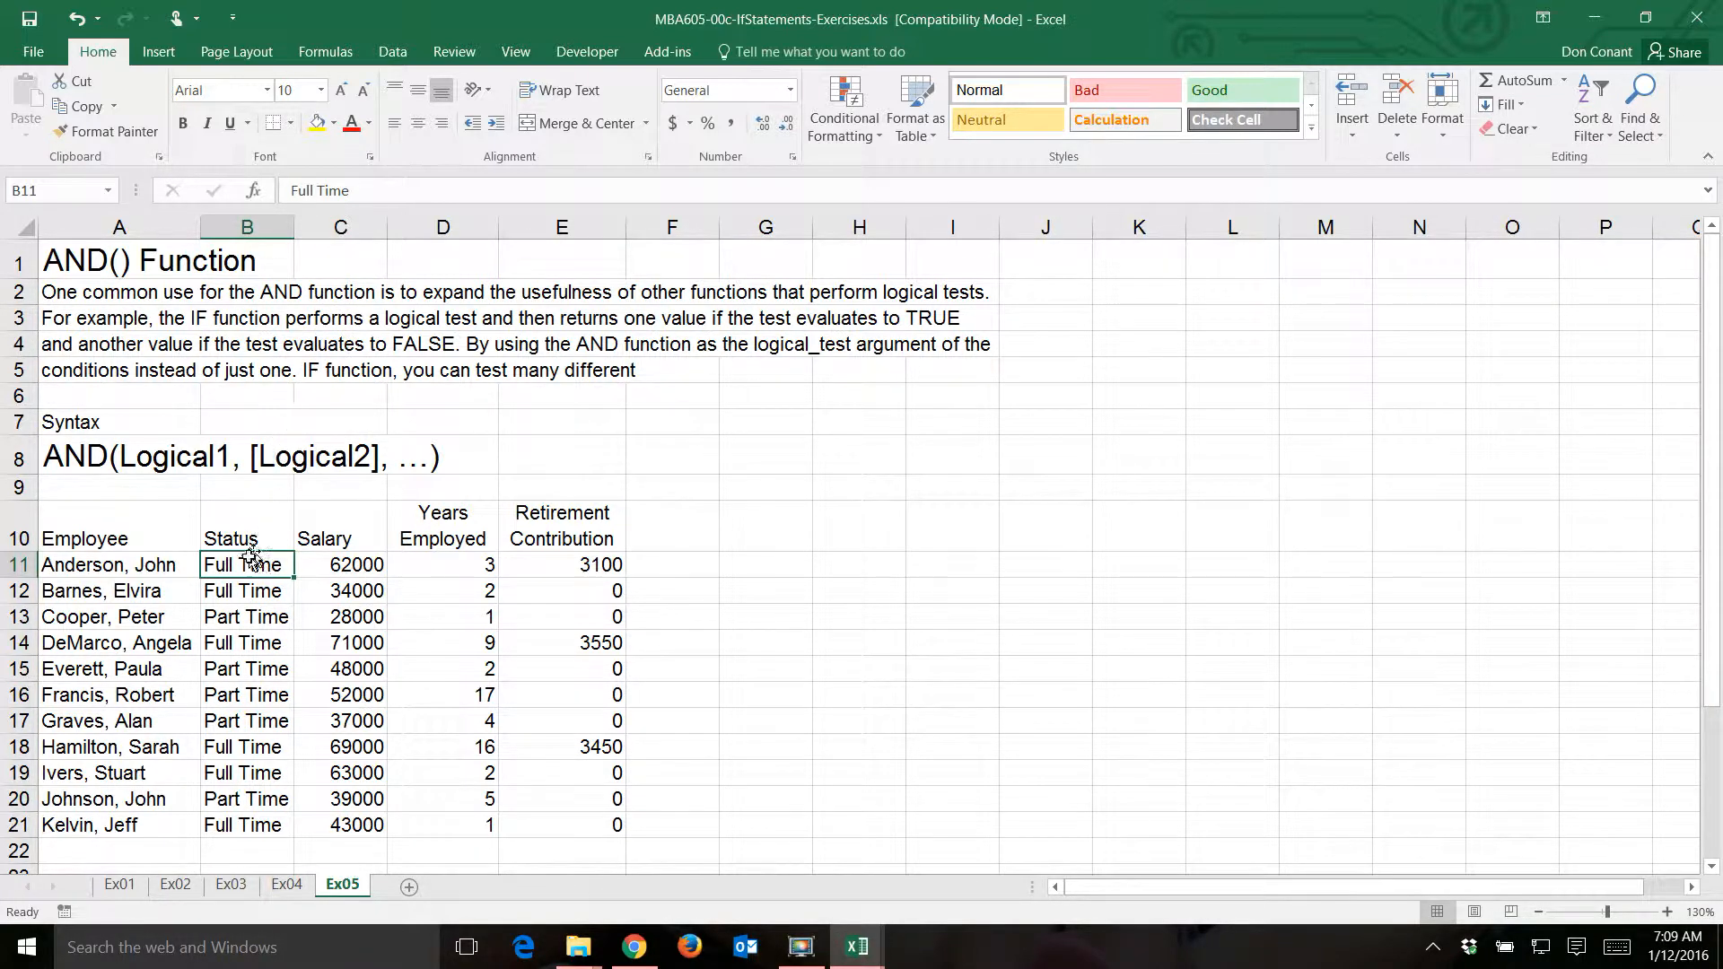
{"action": "left_click", "coordinate": [393, 52]}
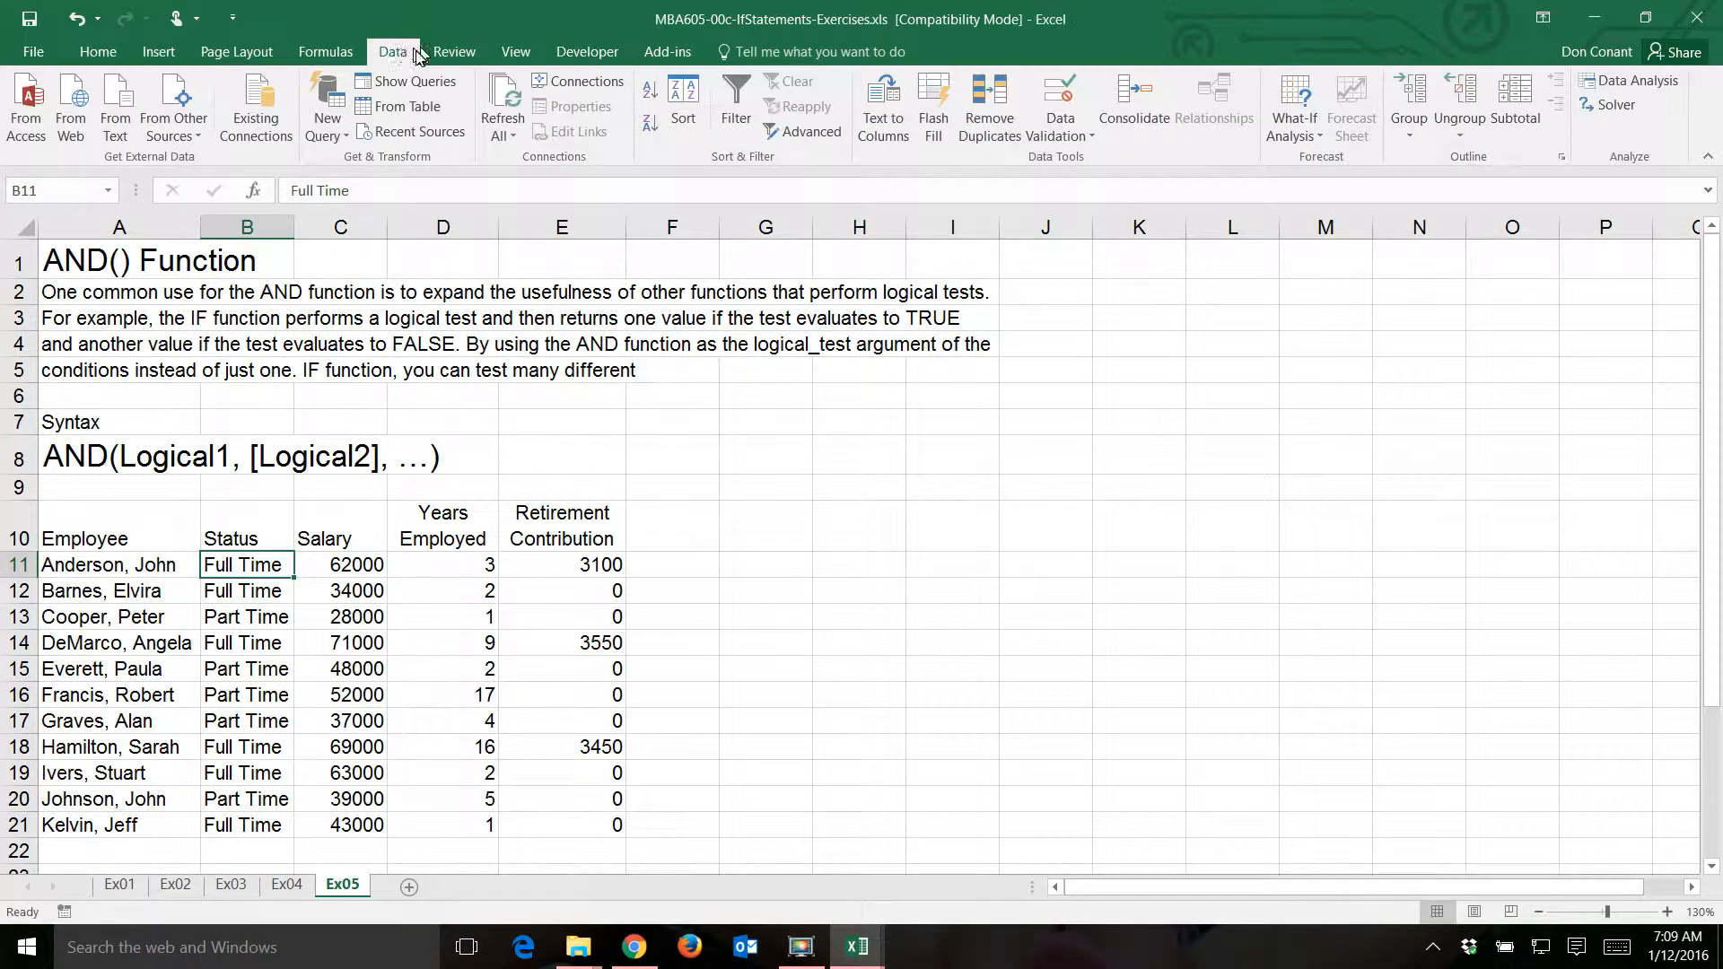
{"action": "left_click", "coordinate": [1091, 139]}
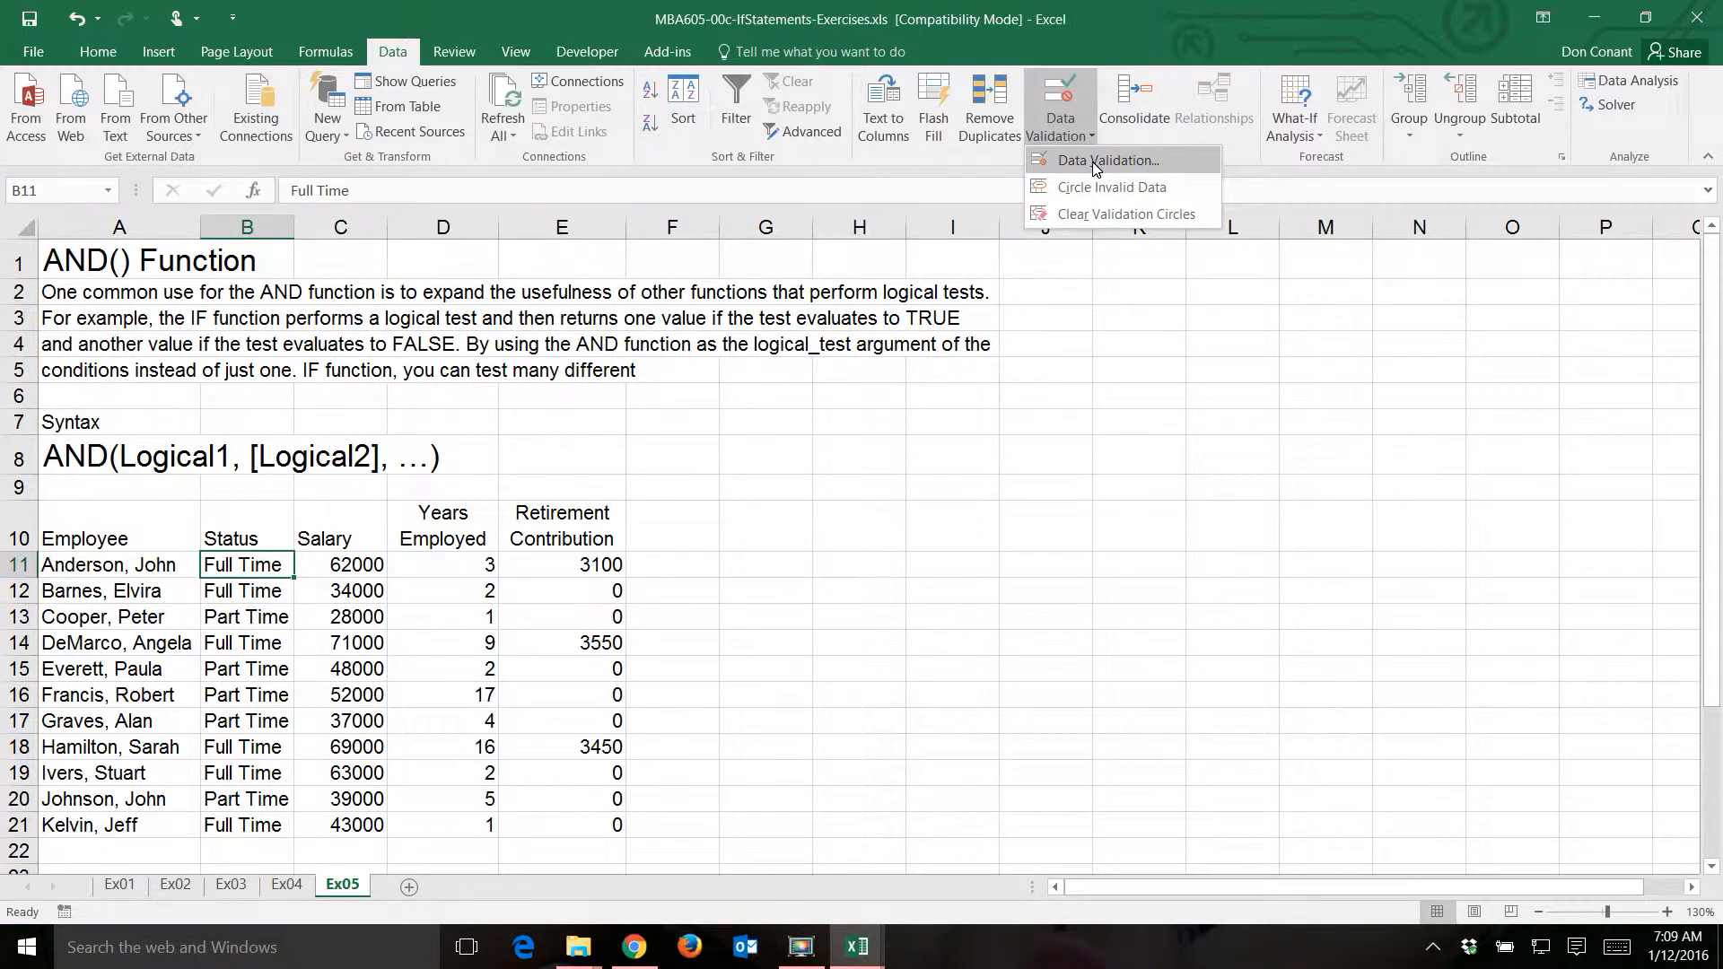
{"action": "left_click", "coordinate": [1093, 162]}
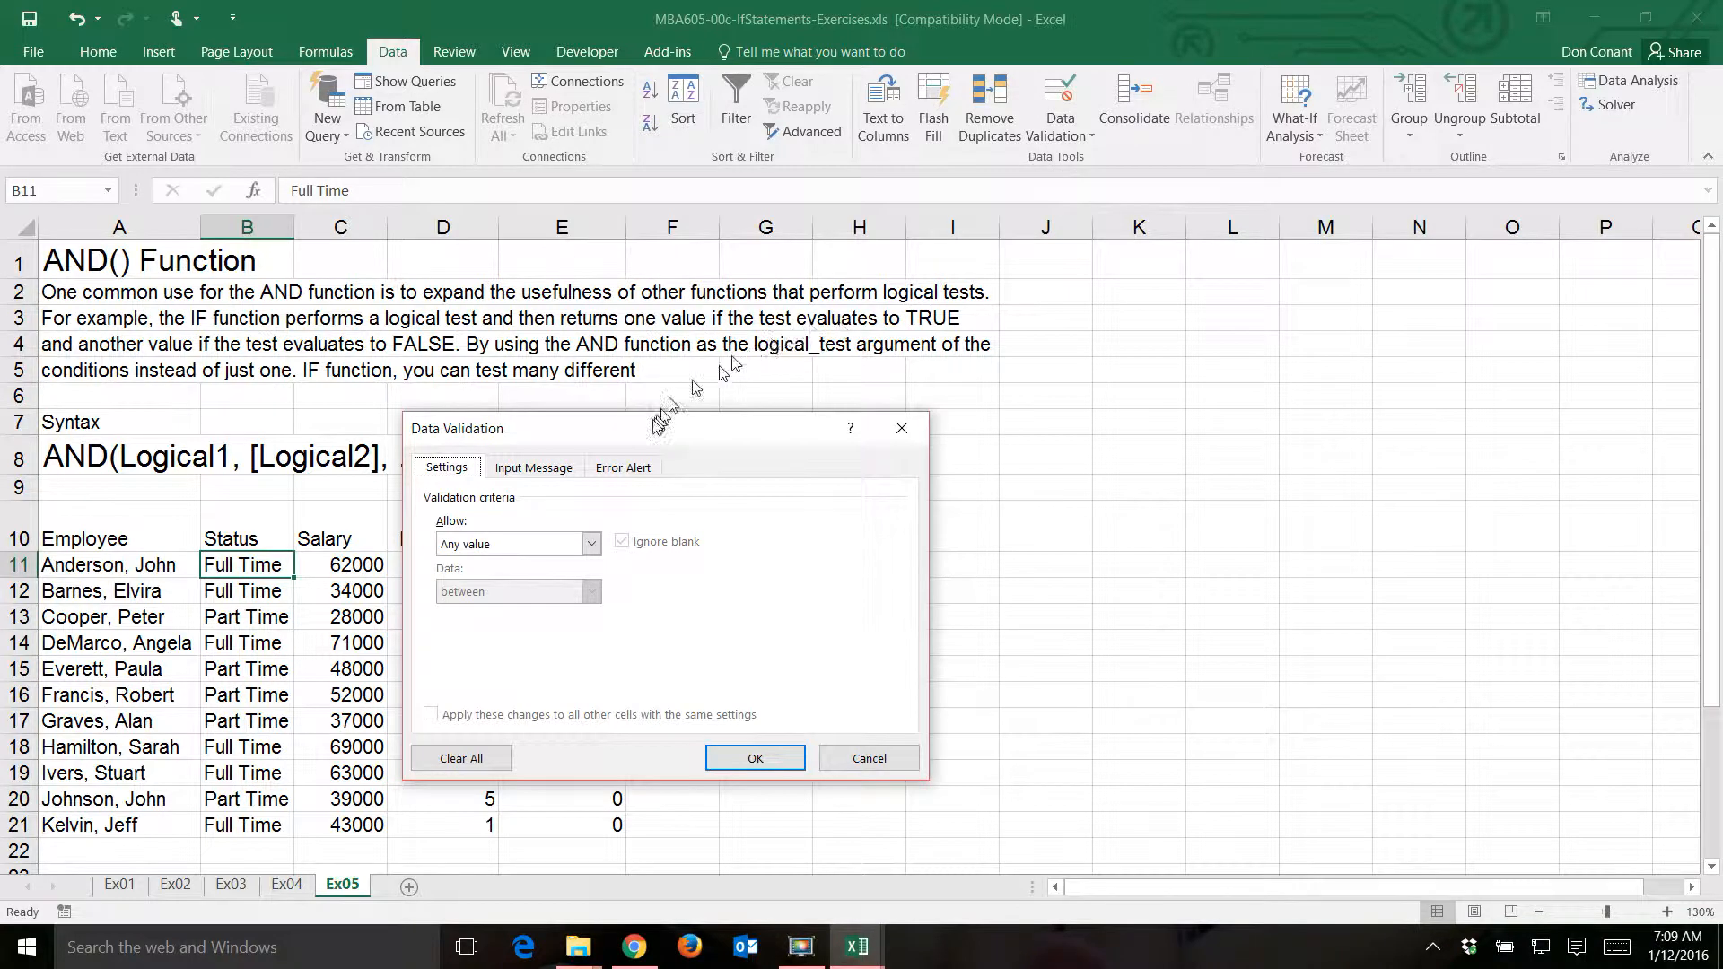
{"action": "left_click_drag", "start_coordinate": [651, 433], "coordinate": [914, 327]}
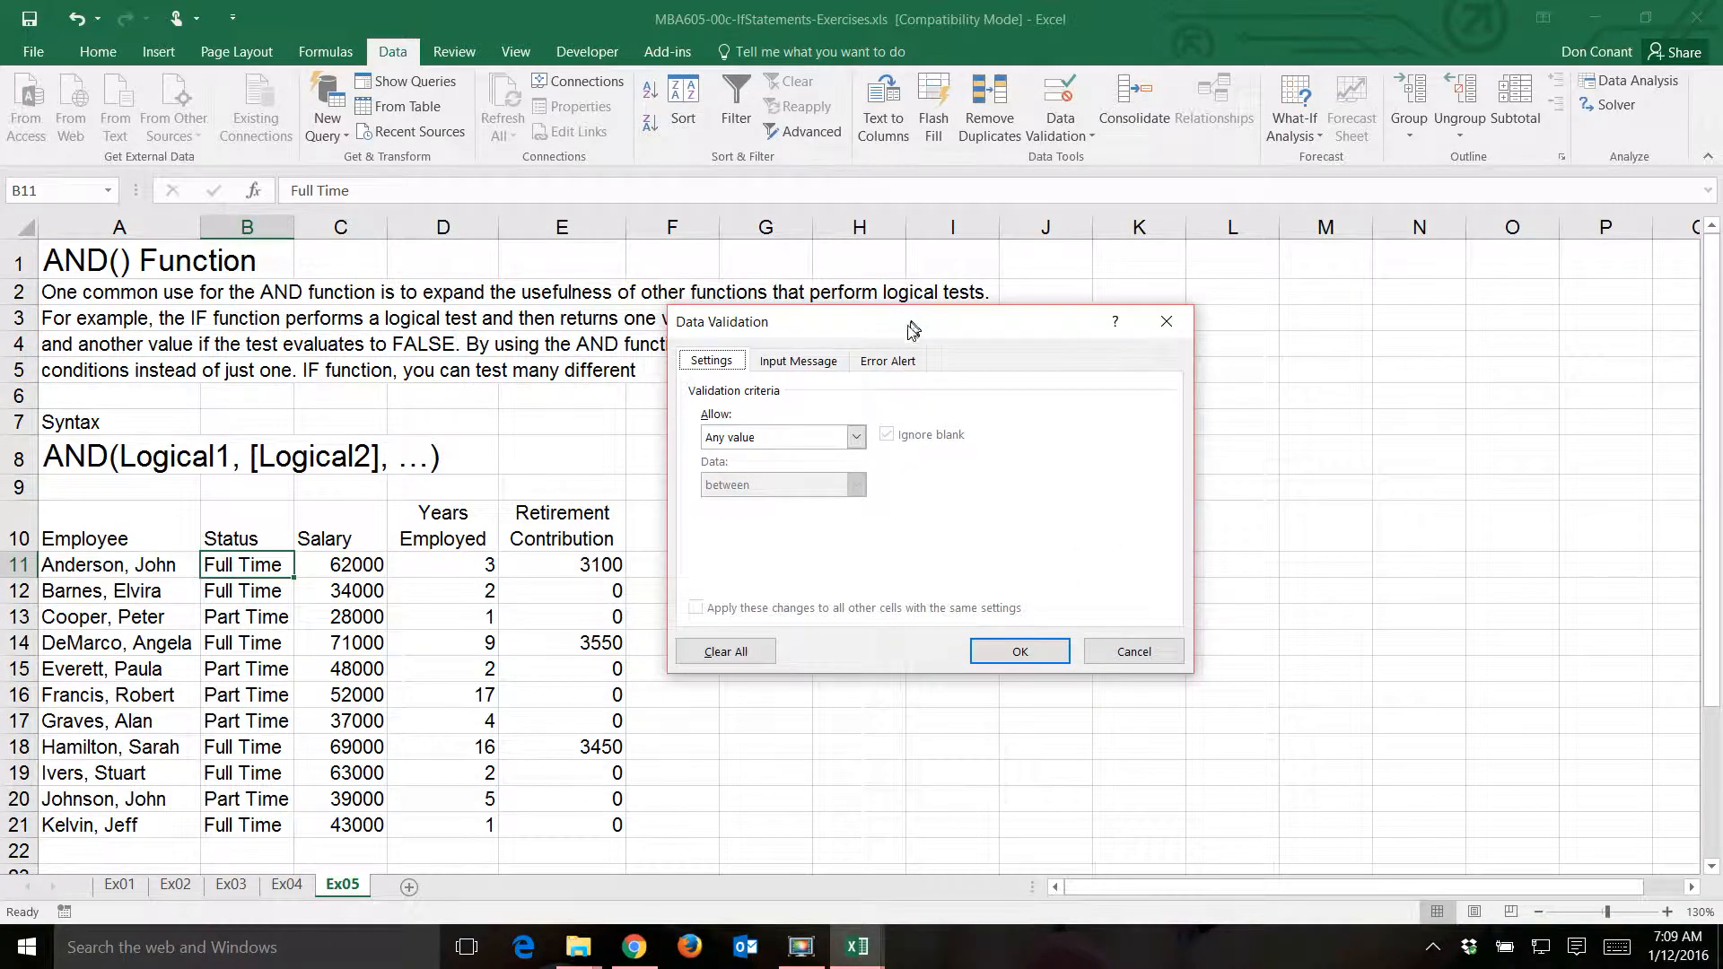
{"action": "left_click", "coordinate": [858, 439]}
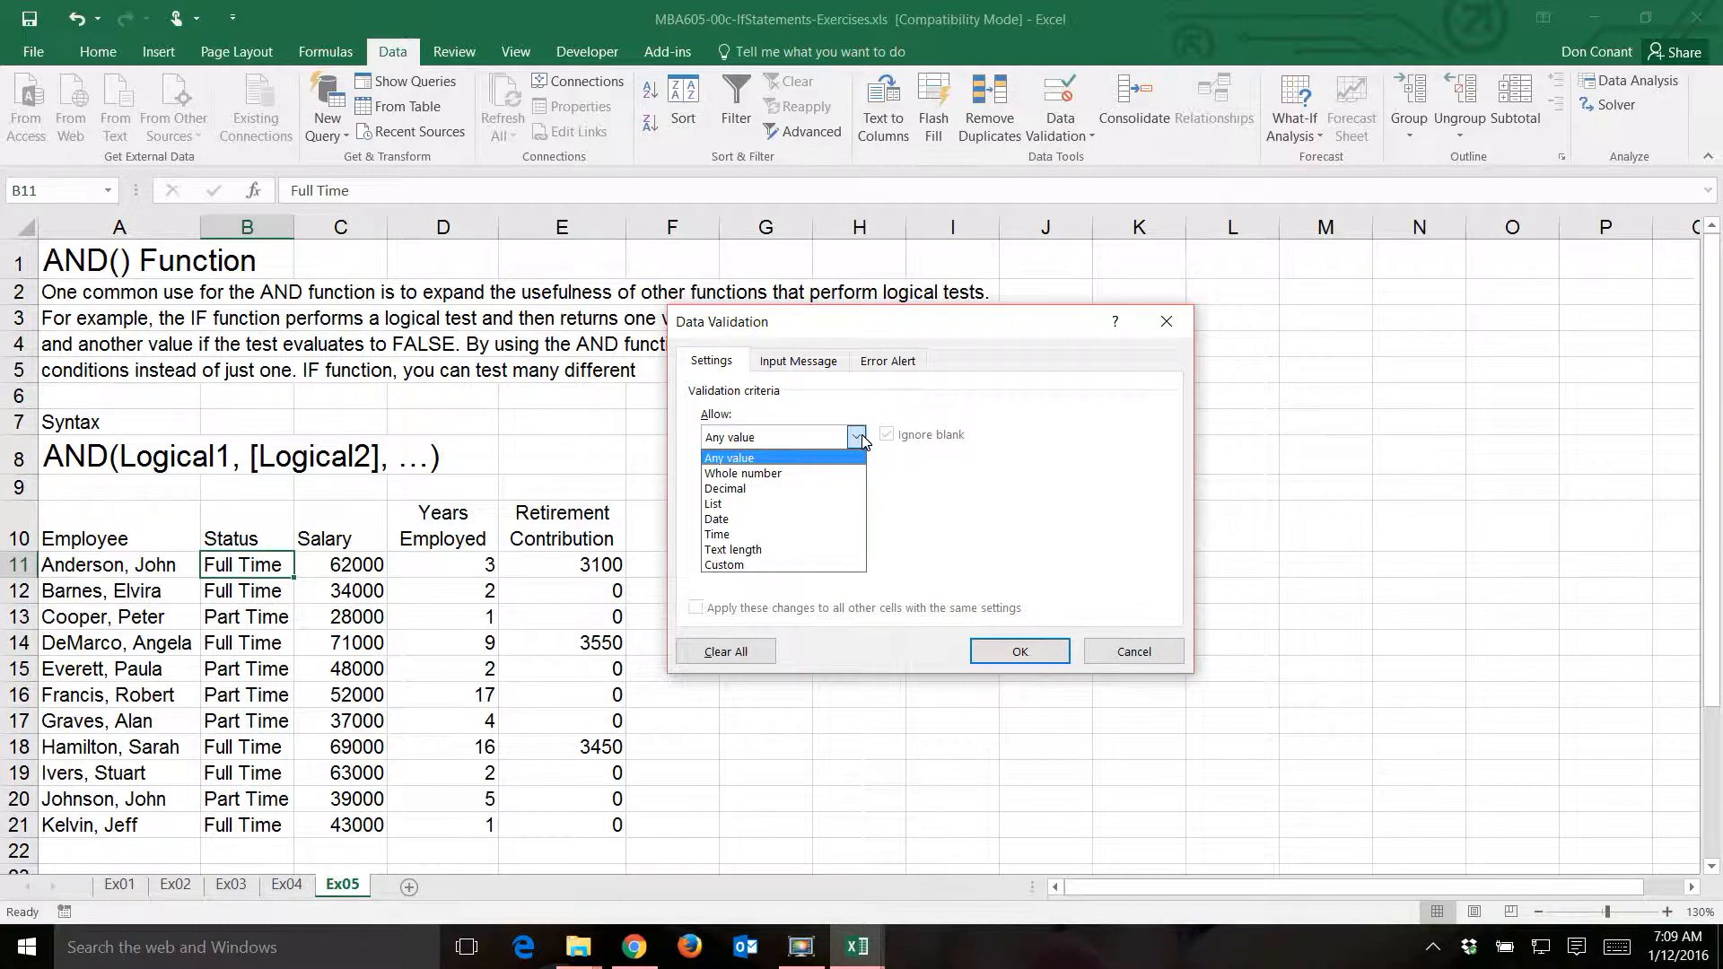
{"action": "left_click", "coordinate": [823, 504]}
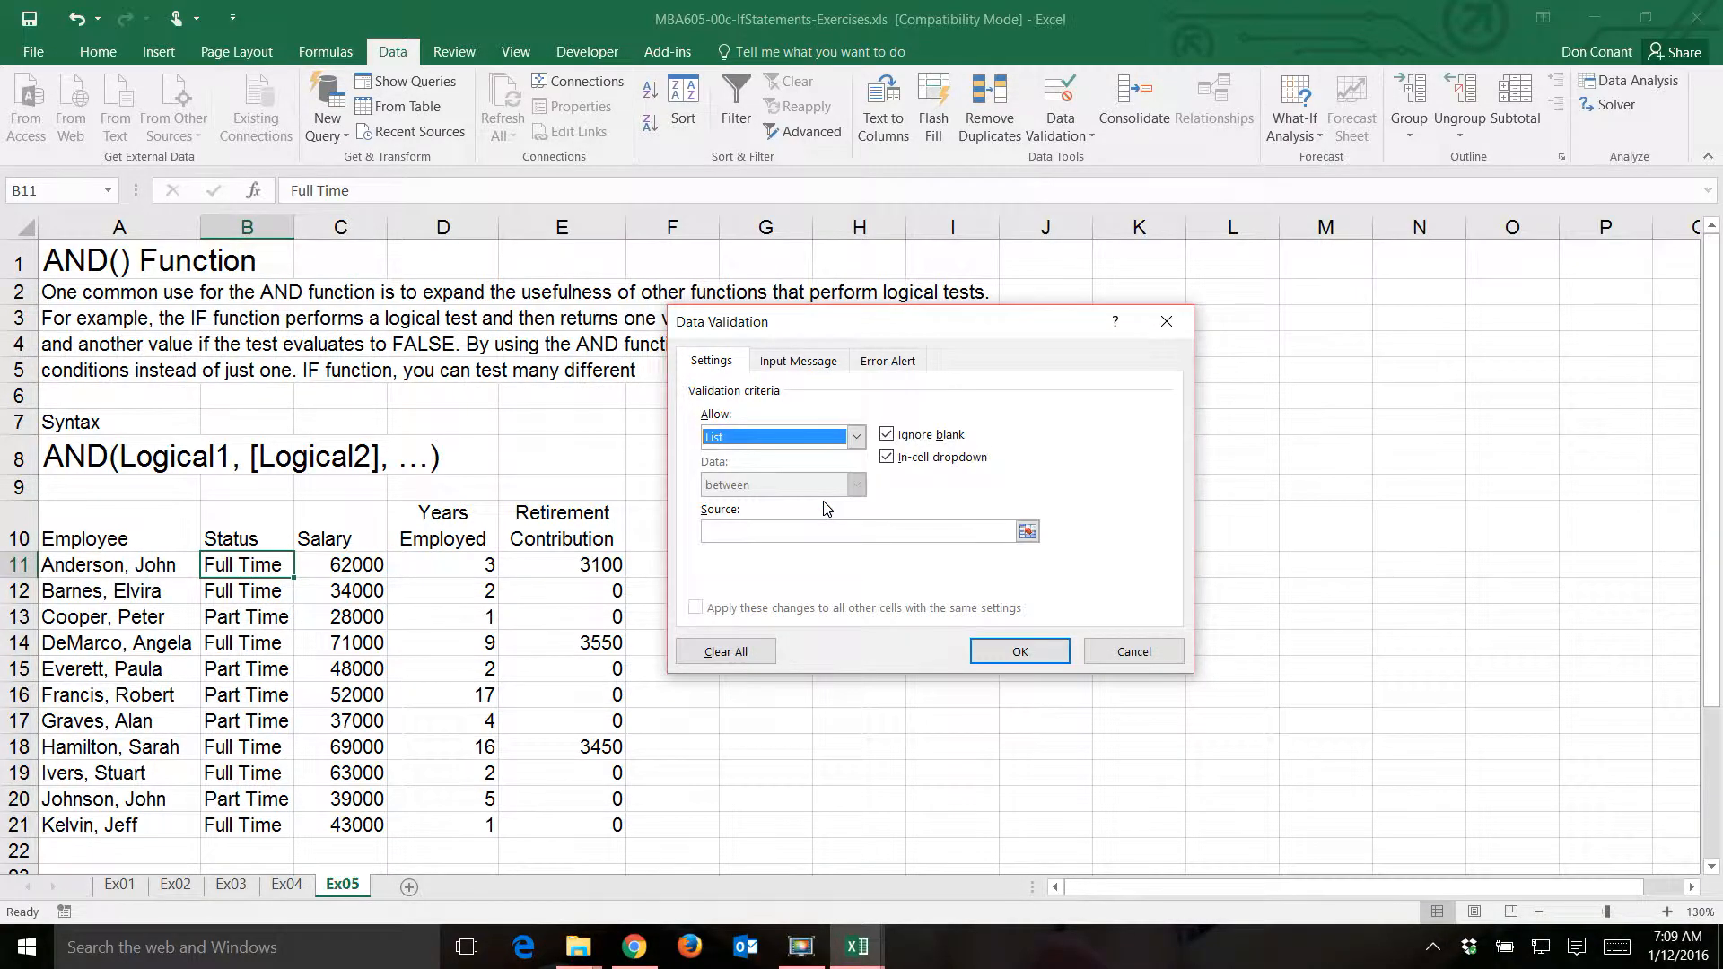
- Set the source of the validation list to Full Time,Part Time
{"action": "left_click", "coordinate": [769, 533]}
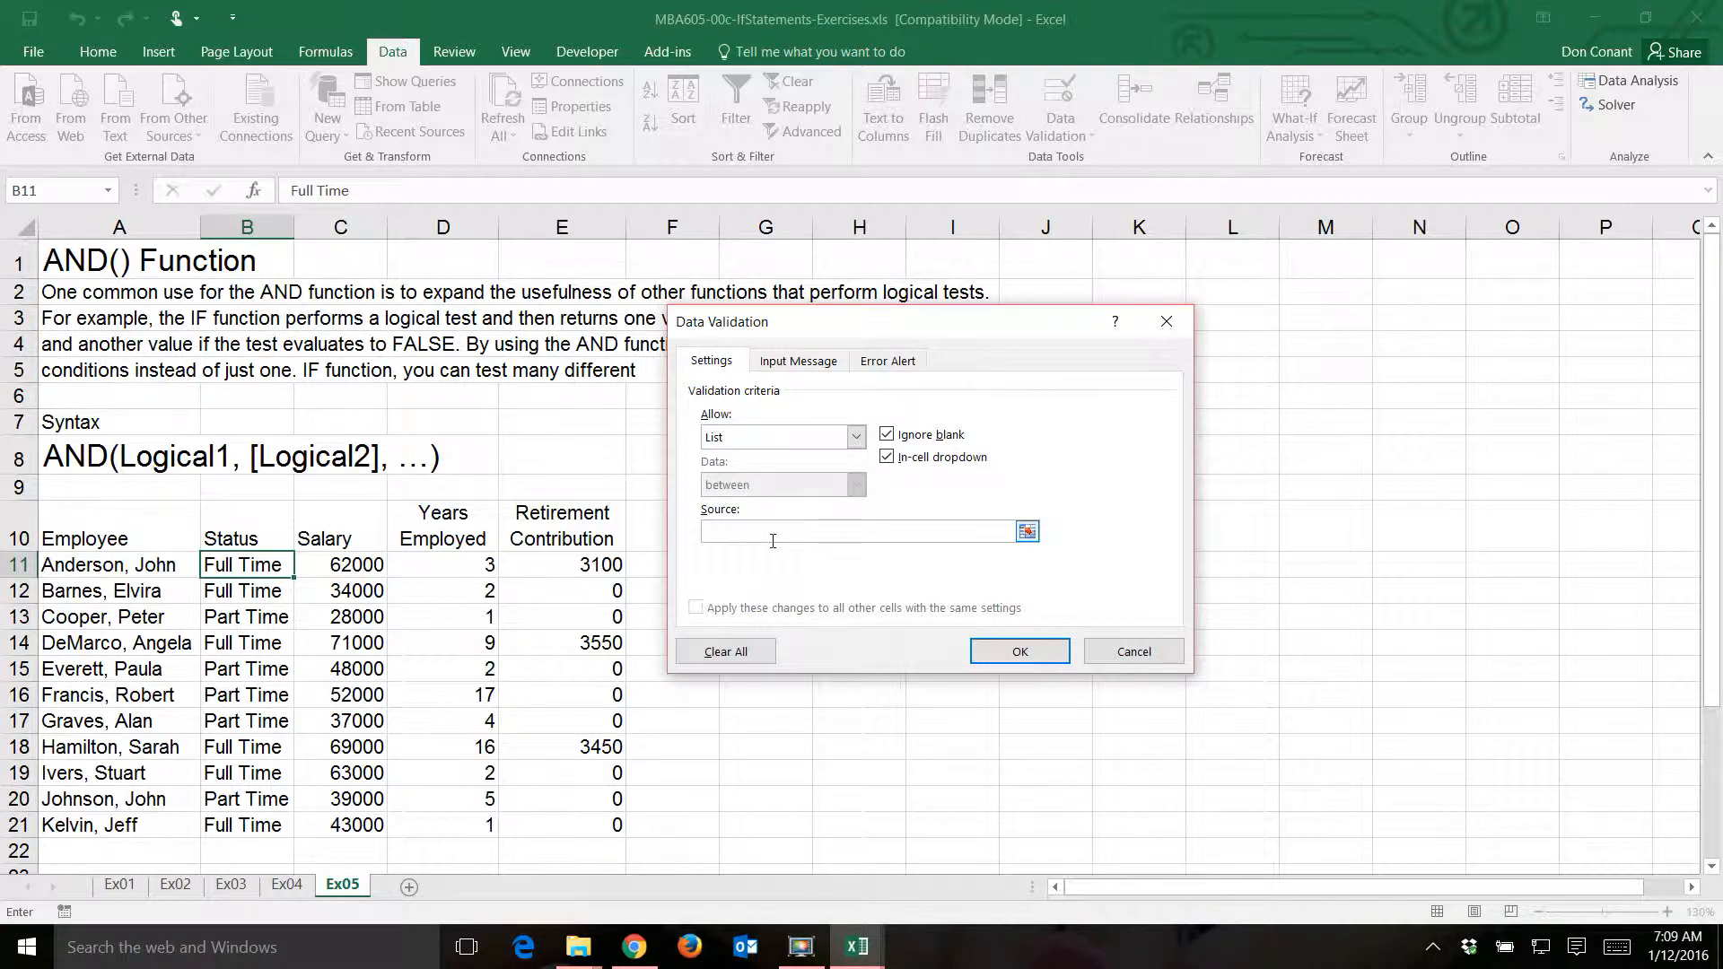
{"action": "type", "text": "Full Time,Part Time"}
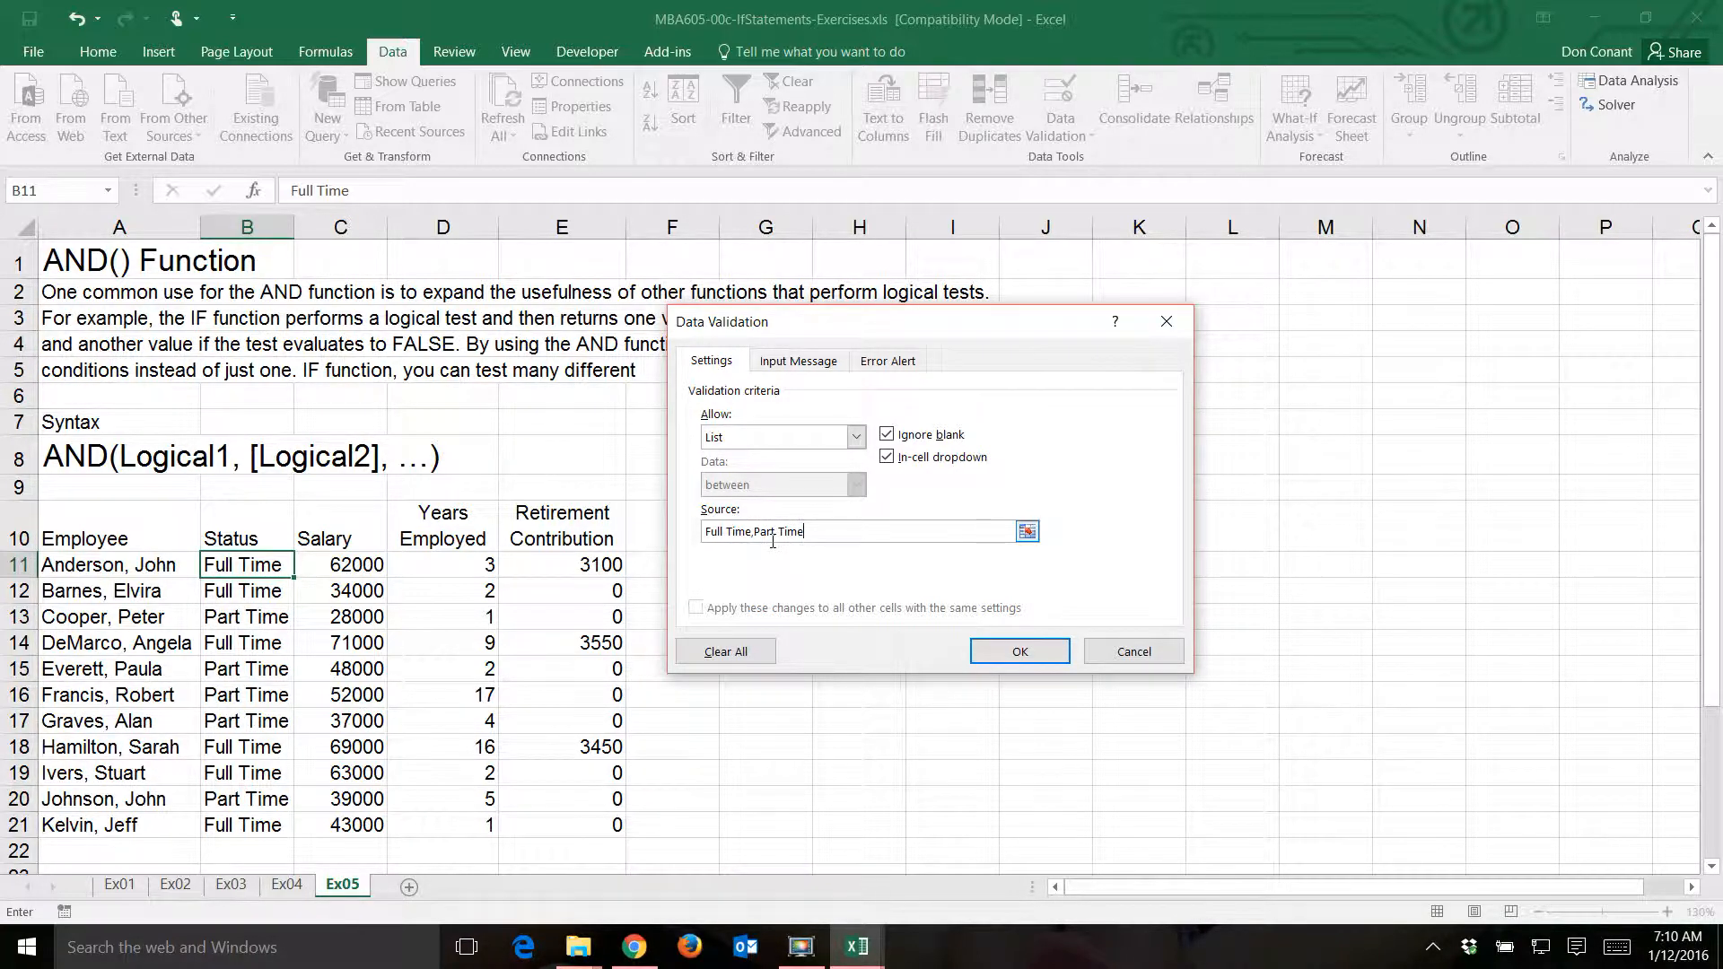
- Keep the Stop style for the validation's error alert and give it the title "Data Entry Error"
{"action": "left_click", "coordinate": [869, 370]}
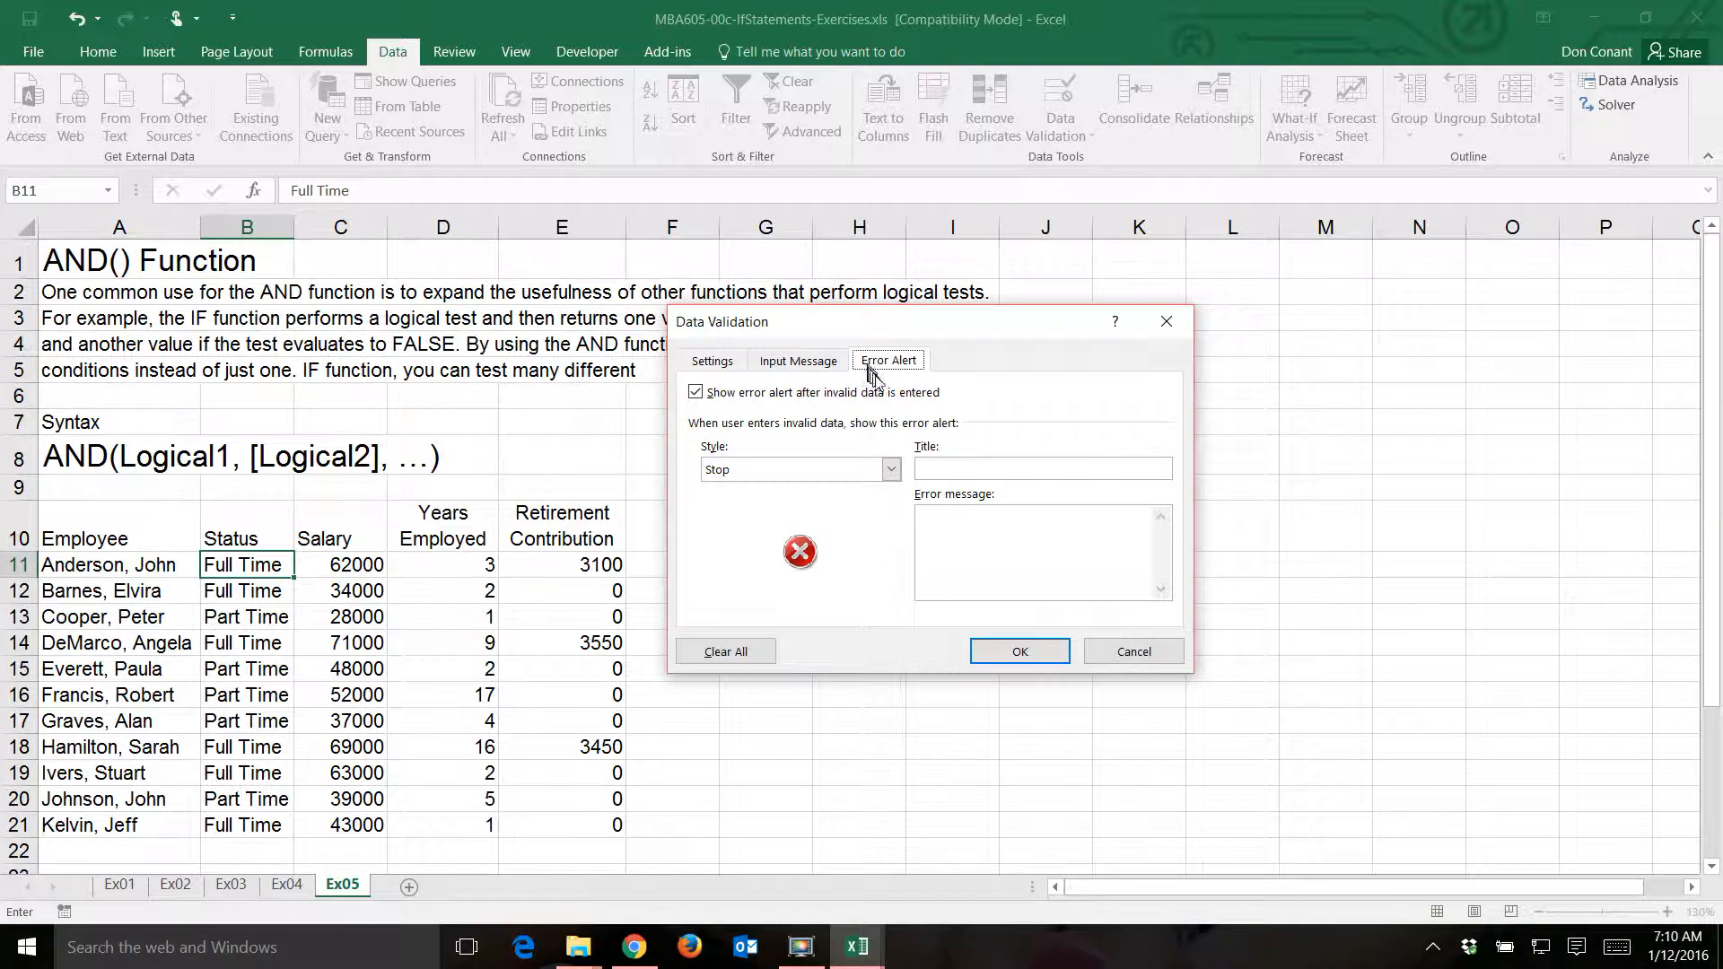
{"action": "left_click", "coordinate": [891, 470]}
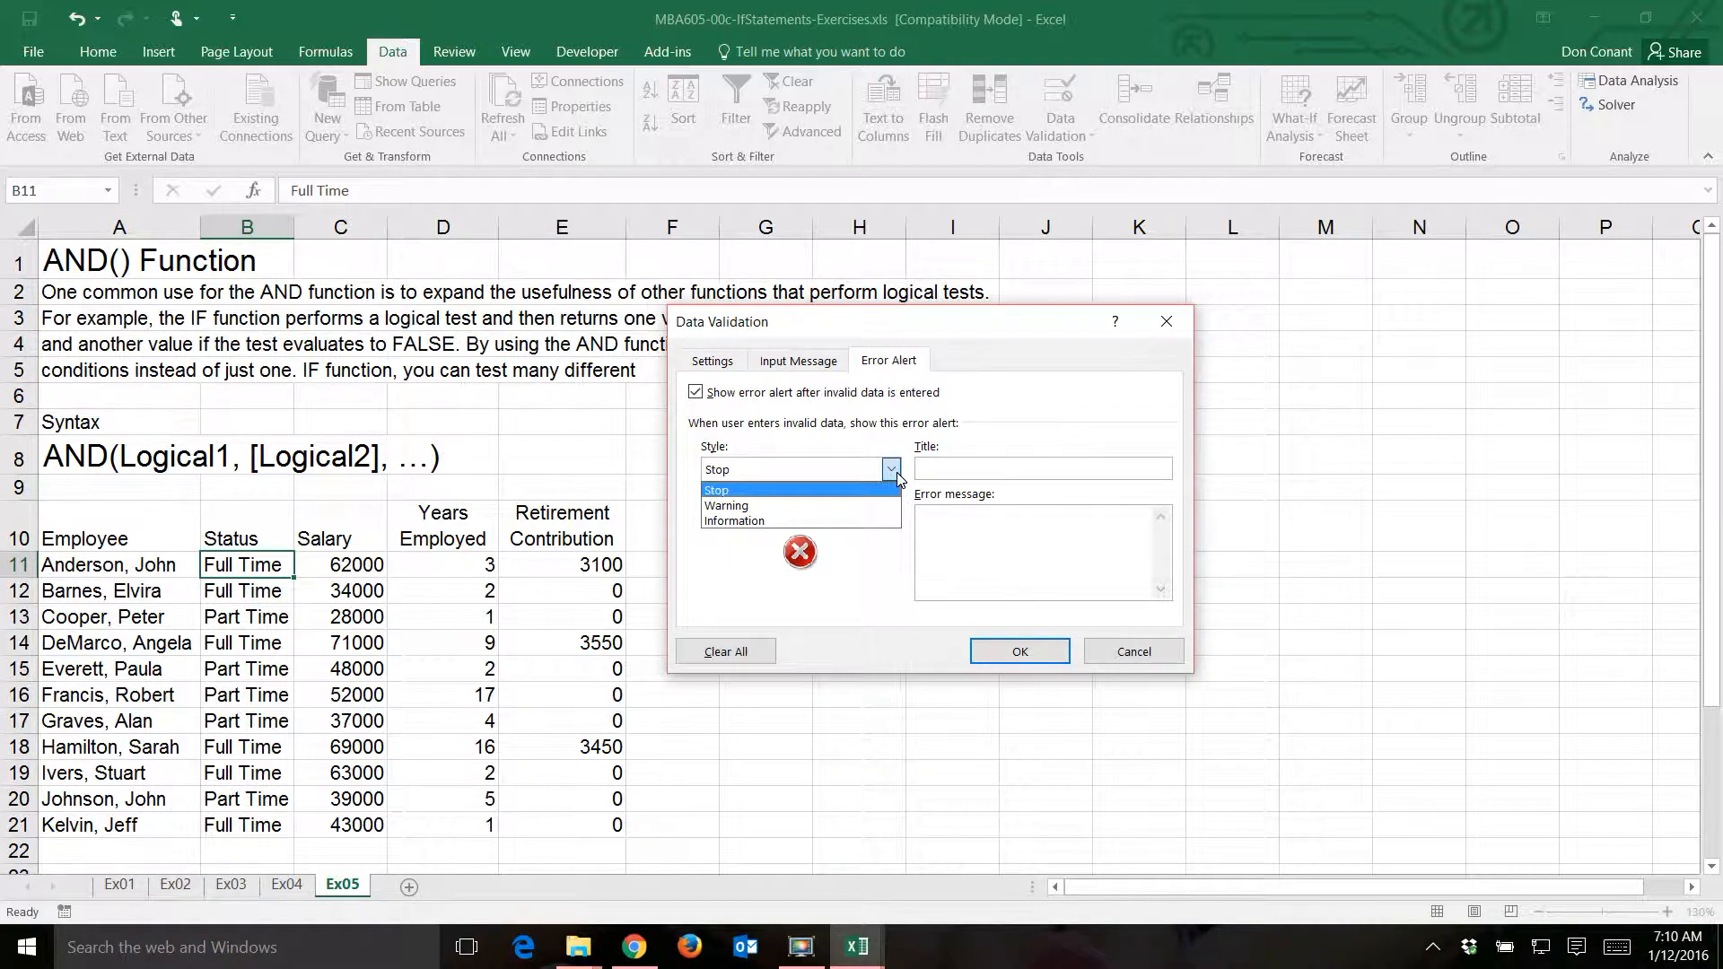
{"action": "left_click", "coordinate": [891, 470]}
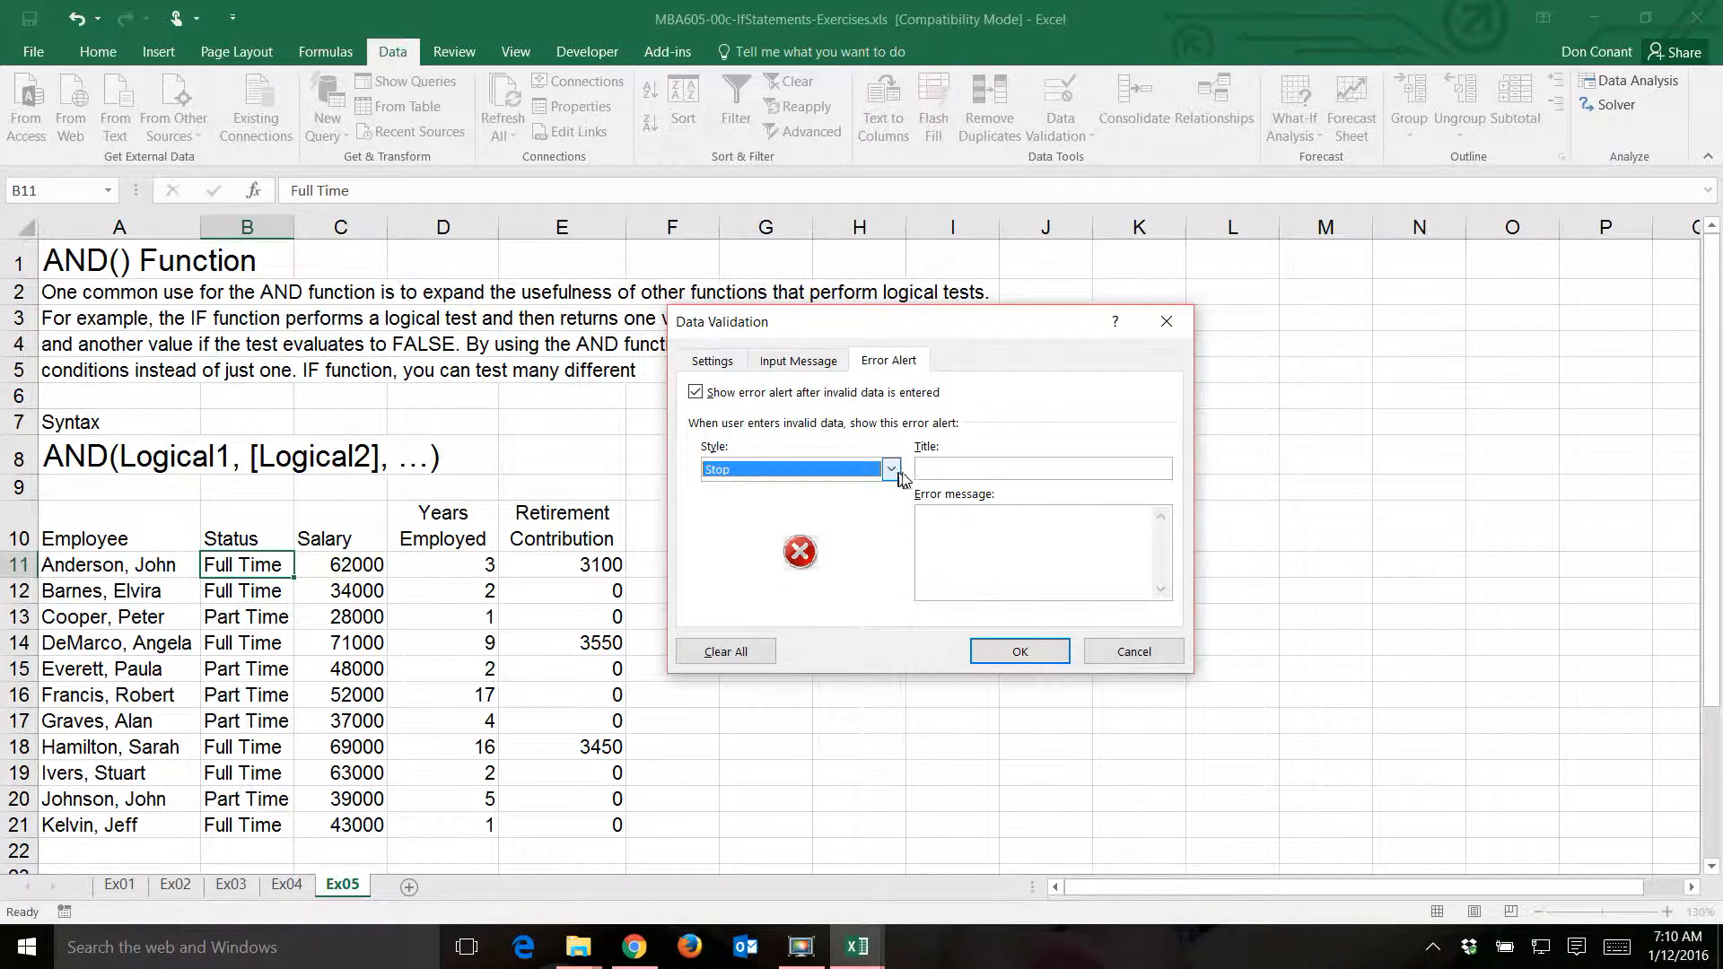
{"action": "left_click", "coordinate": [934, 464]}
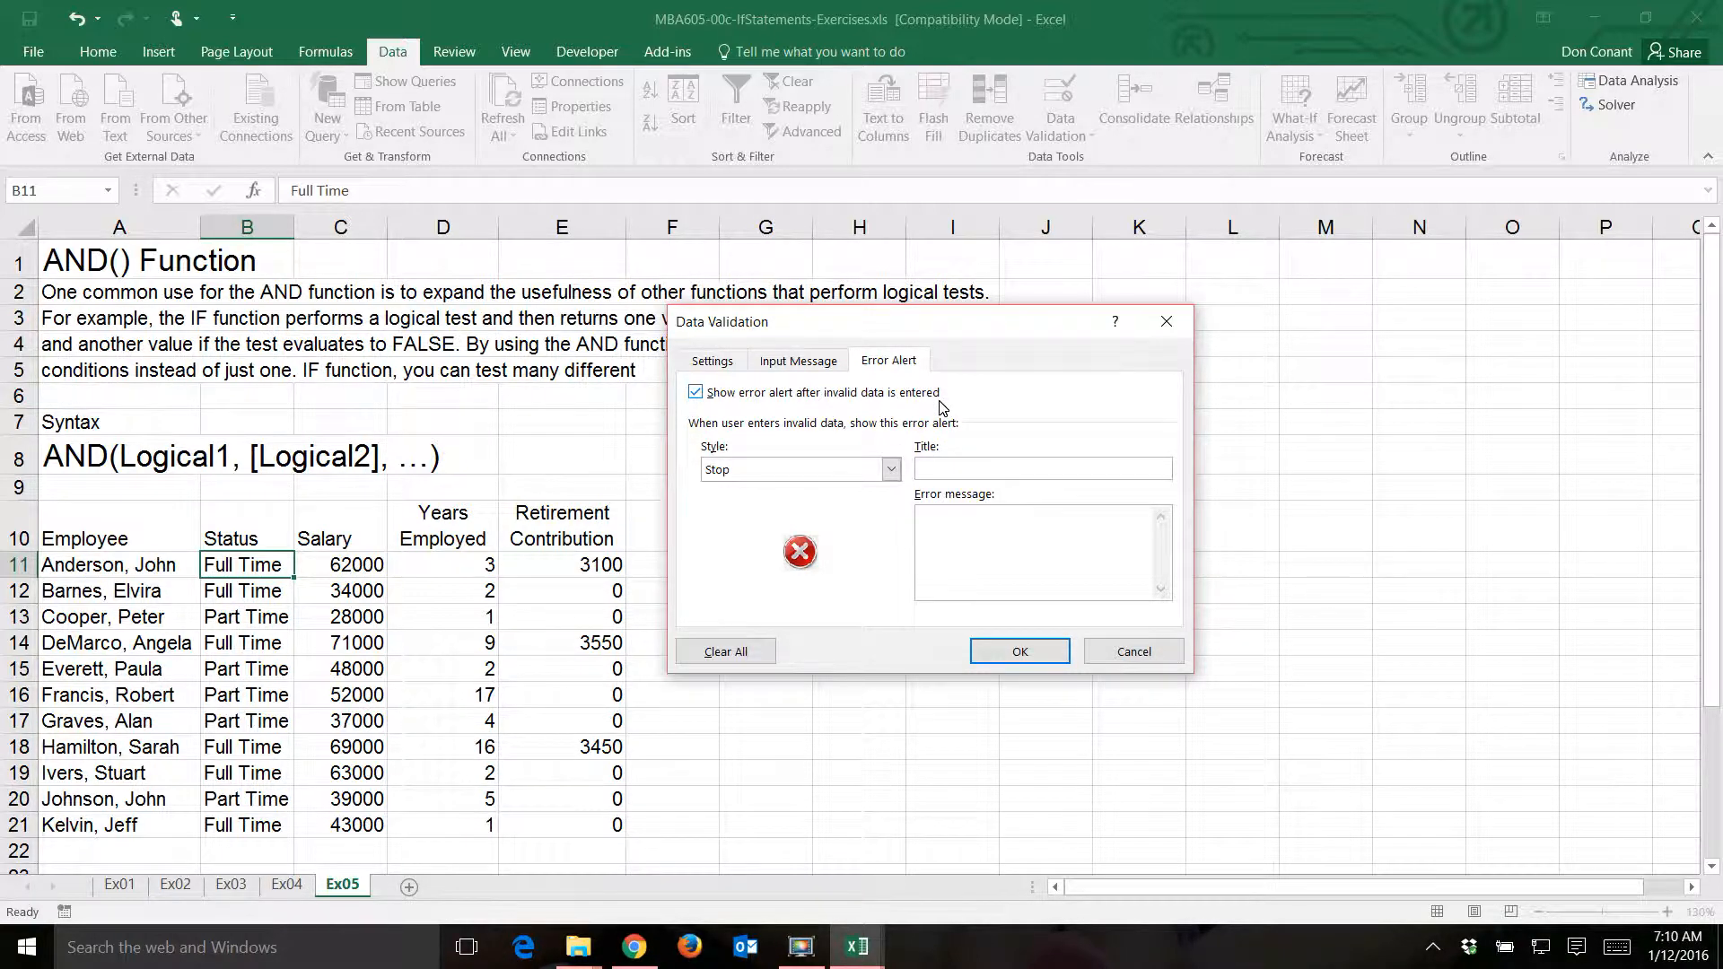
{"action": "type", "text": "Data Entry Error"}
- Write the error message "Please select Full Time or Part Time from the list."
{"action": "left_click", "coordinate": [961, 538]}
{"action": "type", "text": "Please"}
{"action": "type", "text": " selec"}
{"action": "type", "text": "t Gu"}
{"action": "key", "text": "BackSpace"}
{"action": "key", "text": "BackSpace"}
{"action": "type", "text": "Full Time or "}
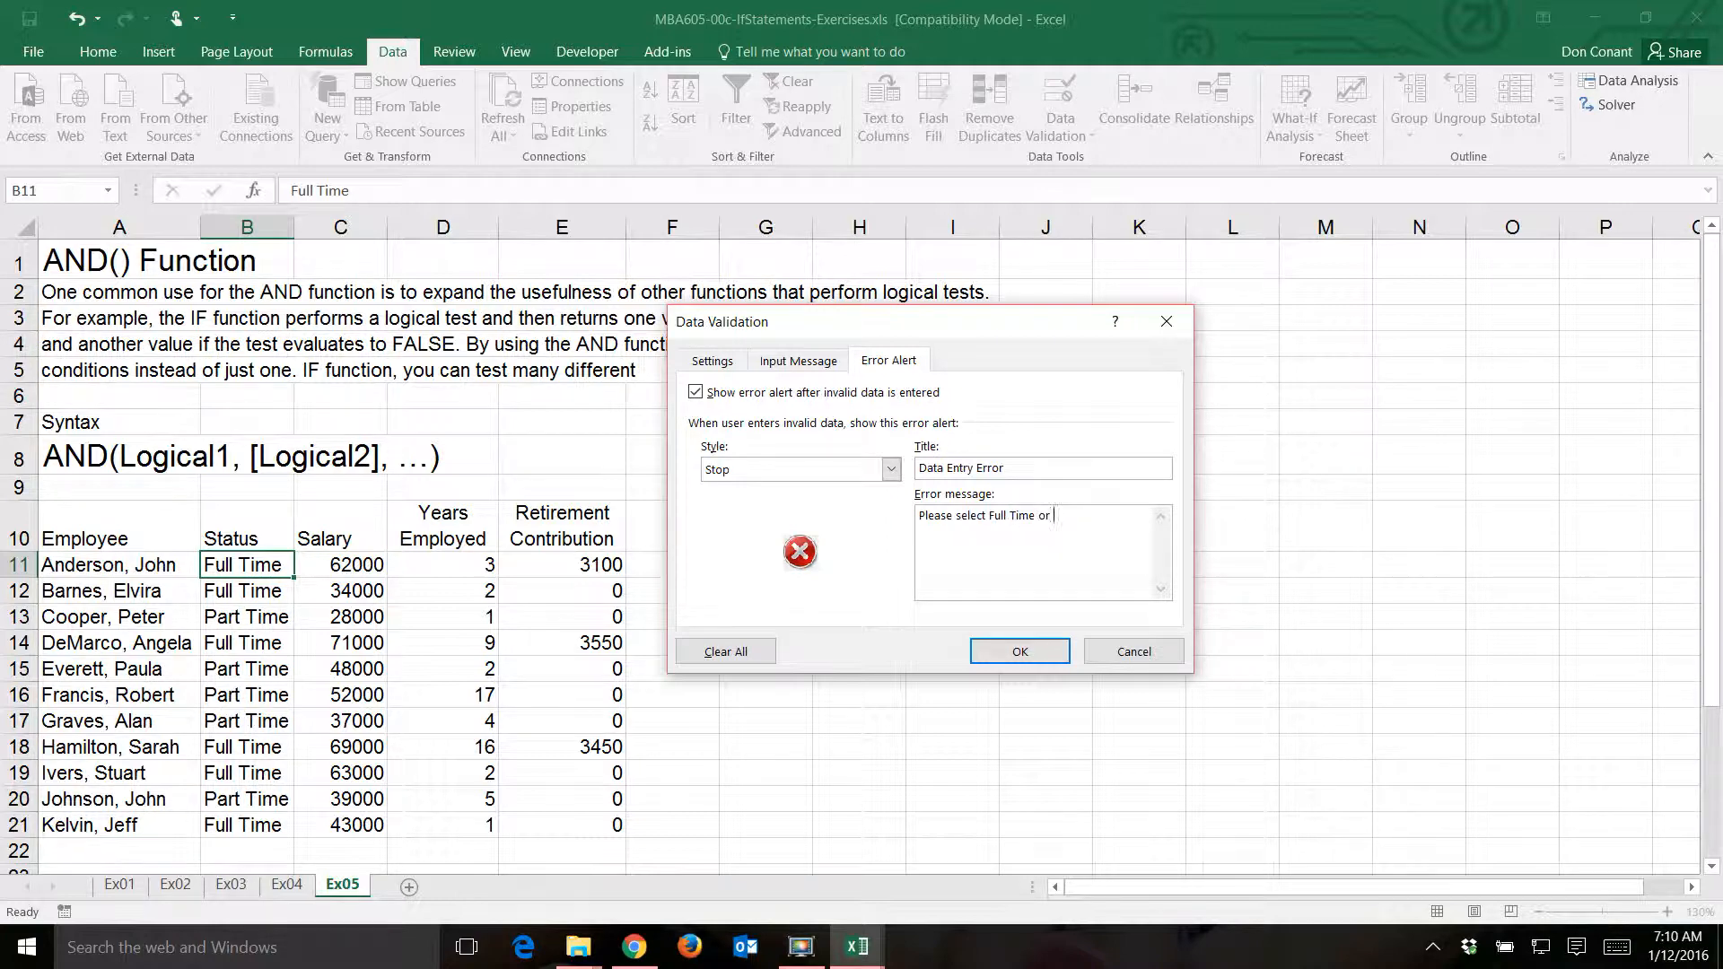
{"action": "type", "text": "Part Time from the list."}
- Add "Press [Esc] to continue." to the end of the error message and apply the validation to B11
{"action": "type", "text": "Press [Esc] to con"}
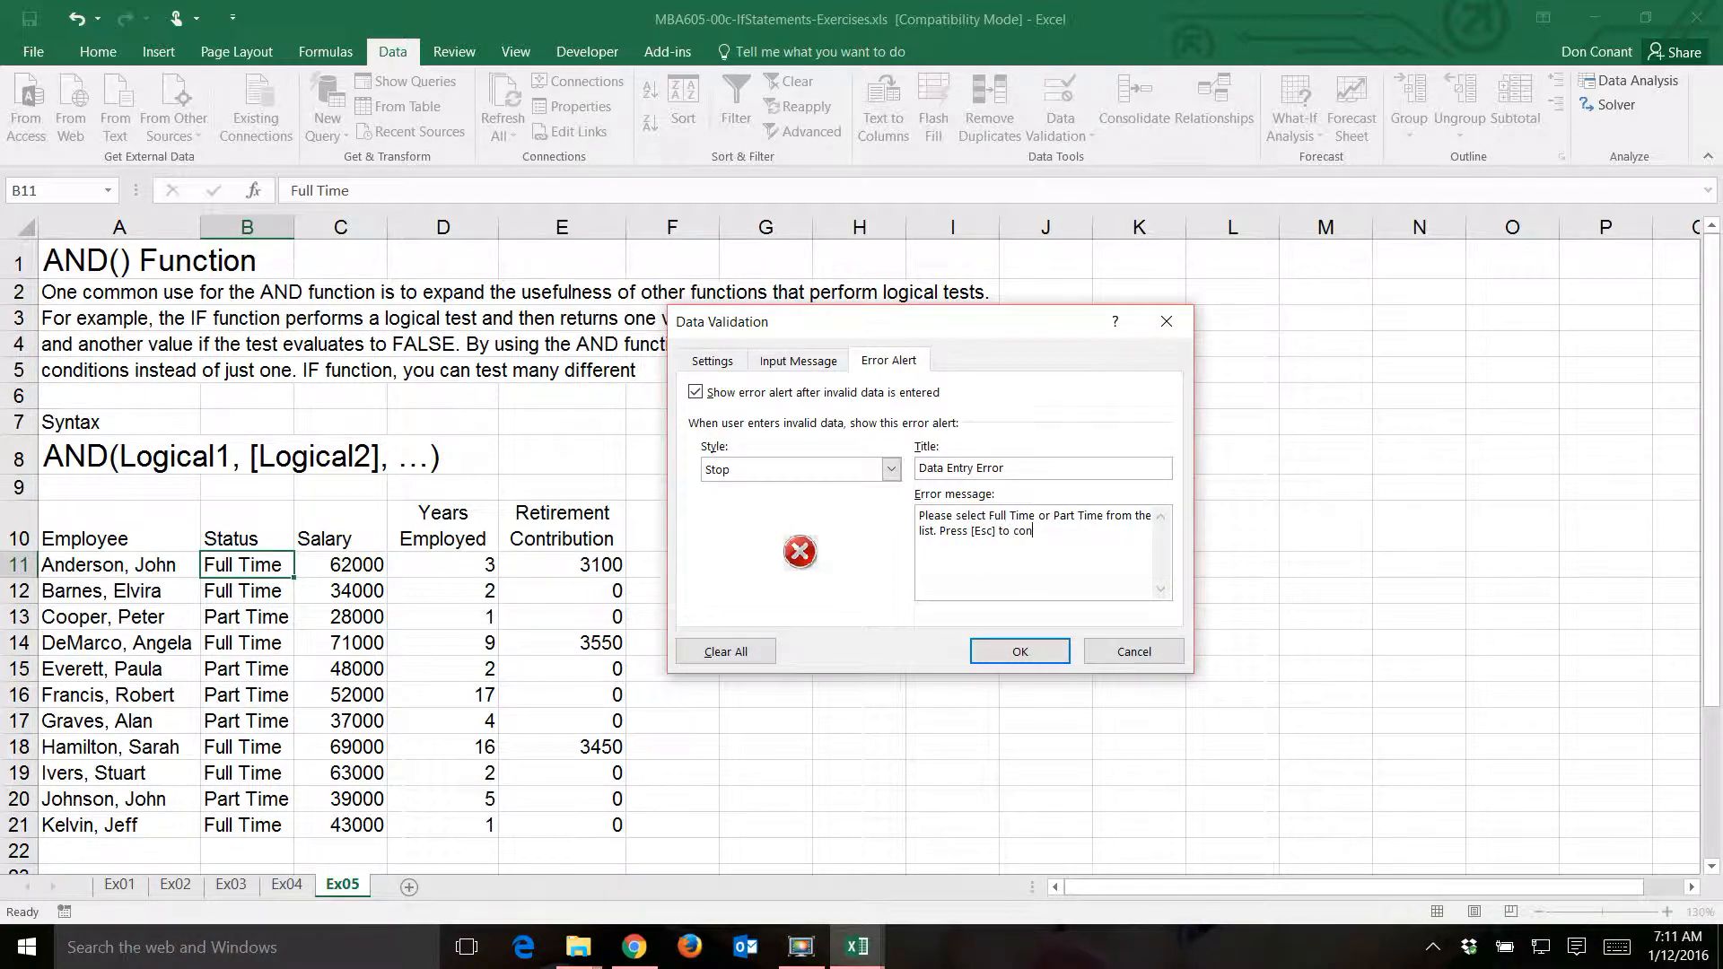
{"action": "type", "text": "tinue."}
{"action": "left_click", "coordinate": [1027, 654]}
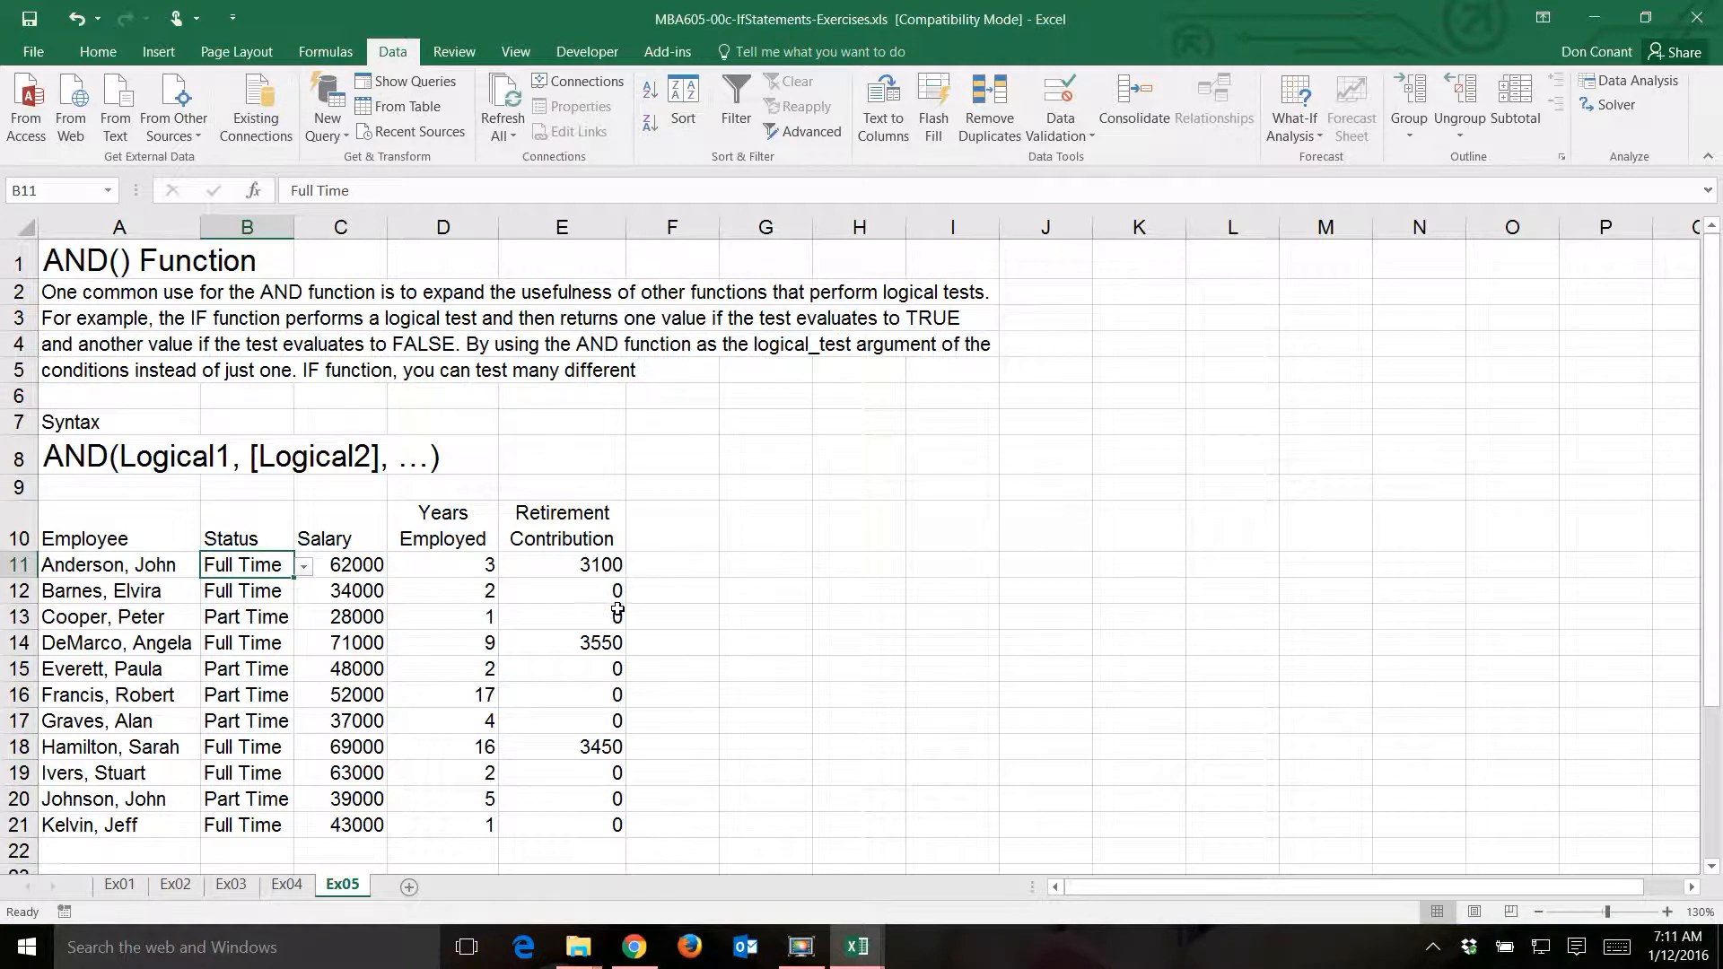
- View the list choices in B11, then test its error alert by trying to enter fulltime and cancelling the entry
{"action": "left_click", "coordinate": [304, 568]}
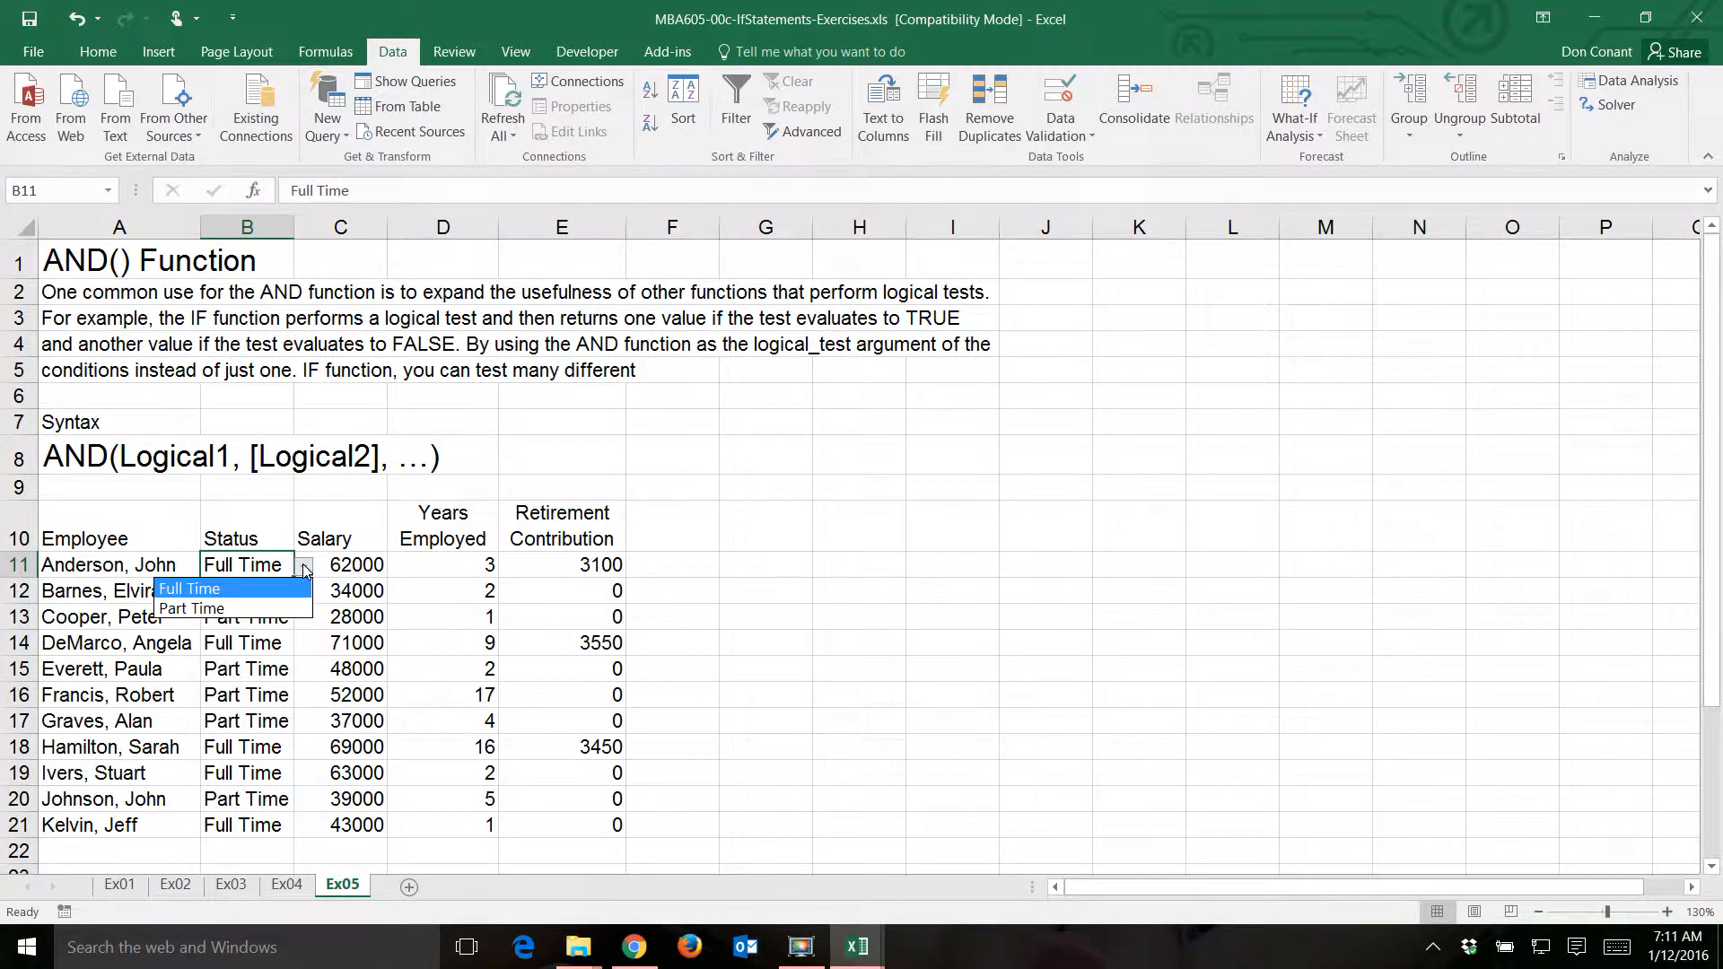
{"action": "left_click", "coordinate": [305, 568]}
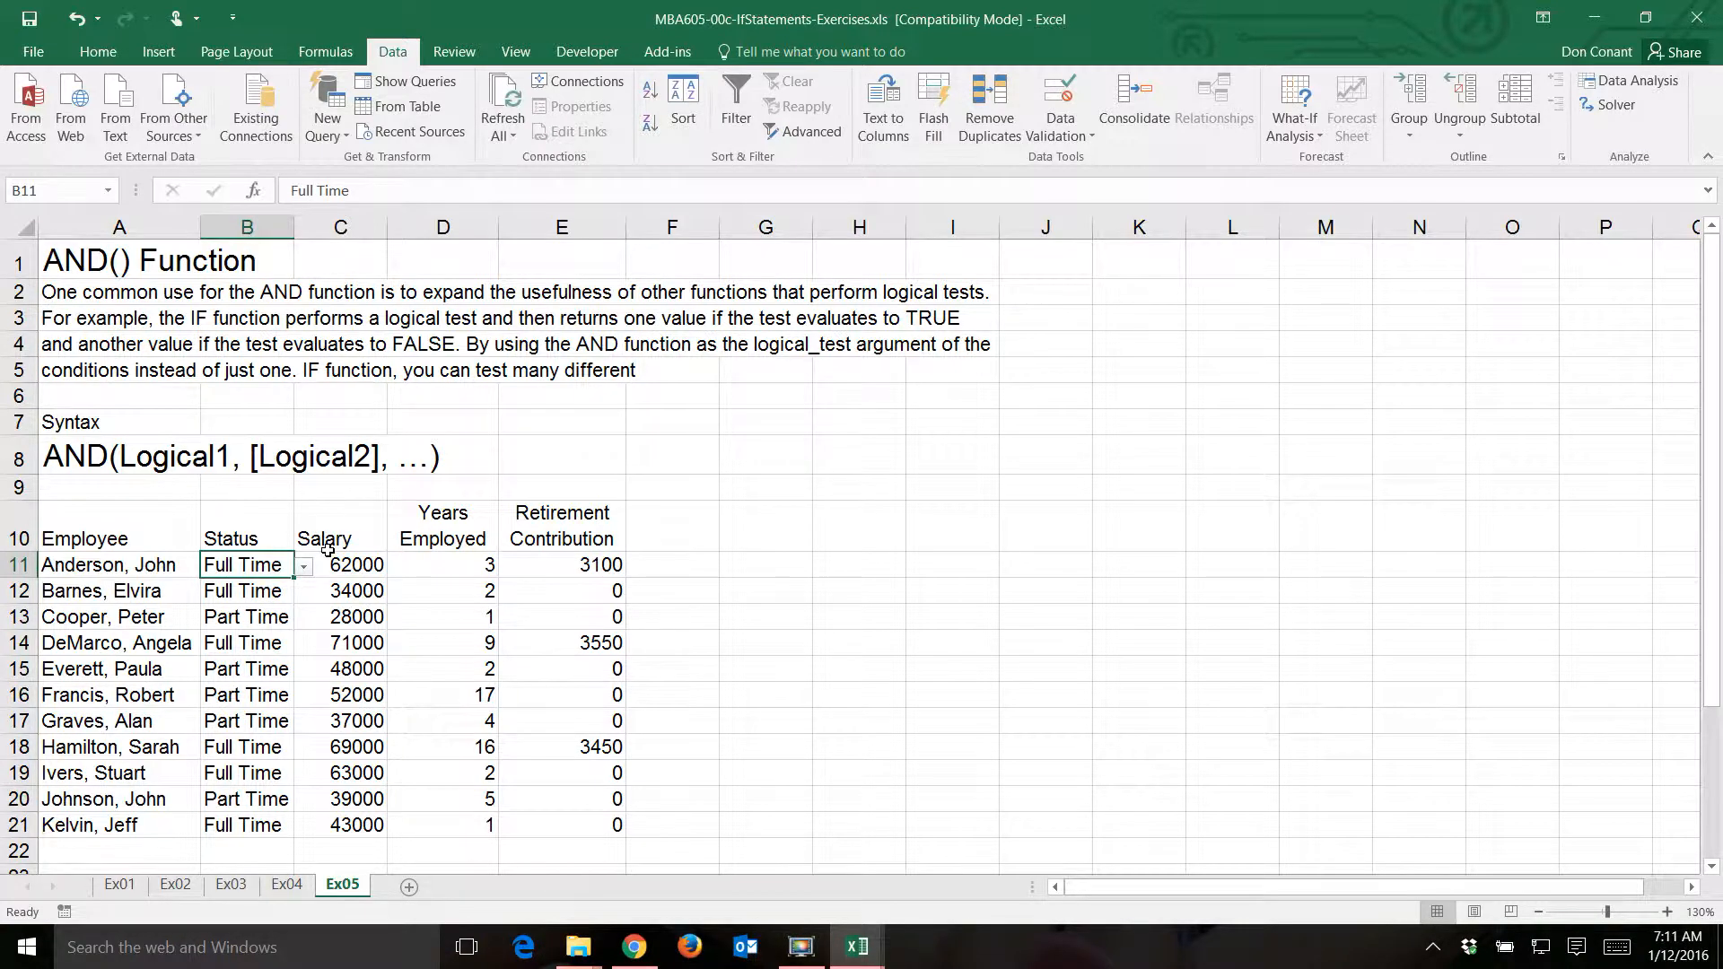
{"action": "type", "text": "fulltime"}
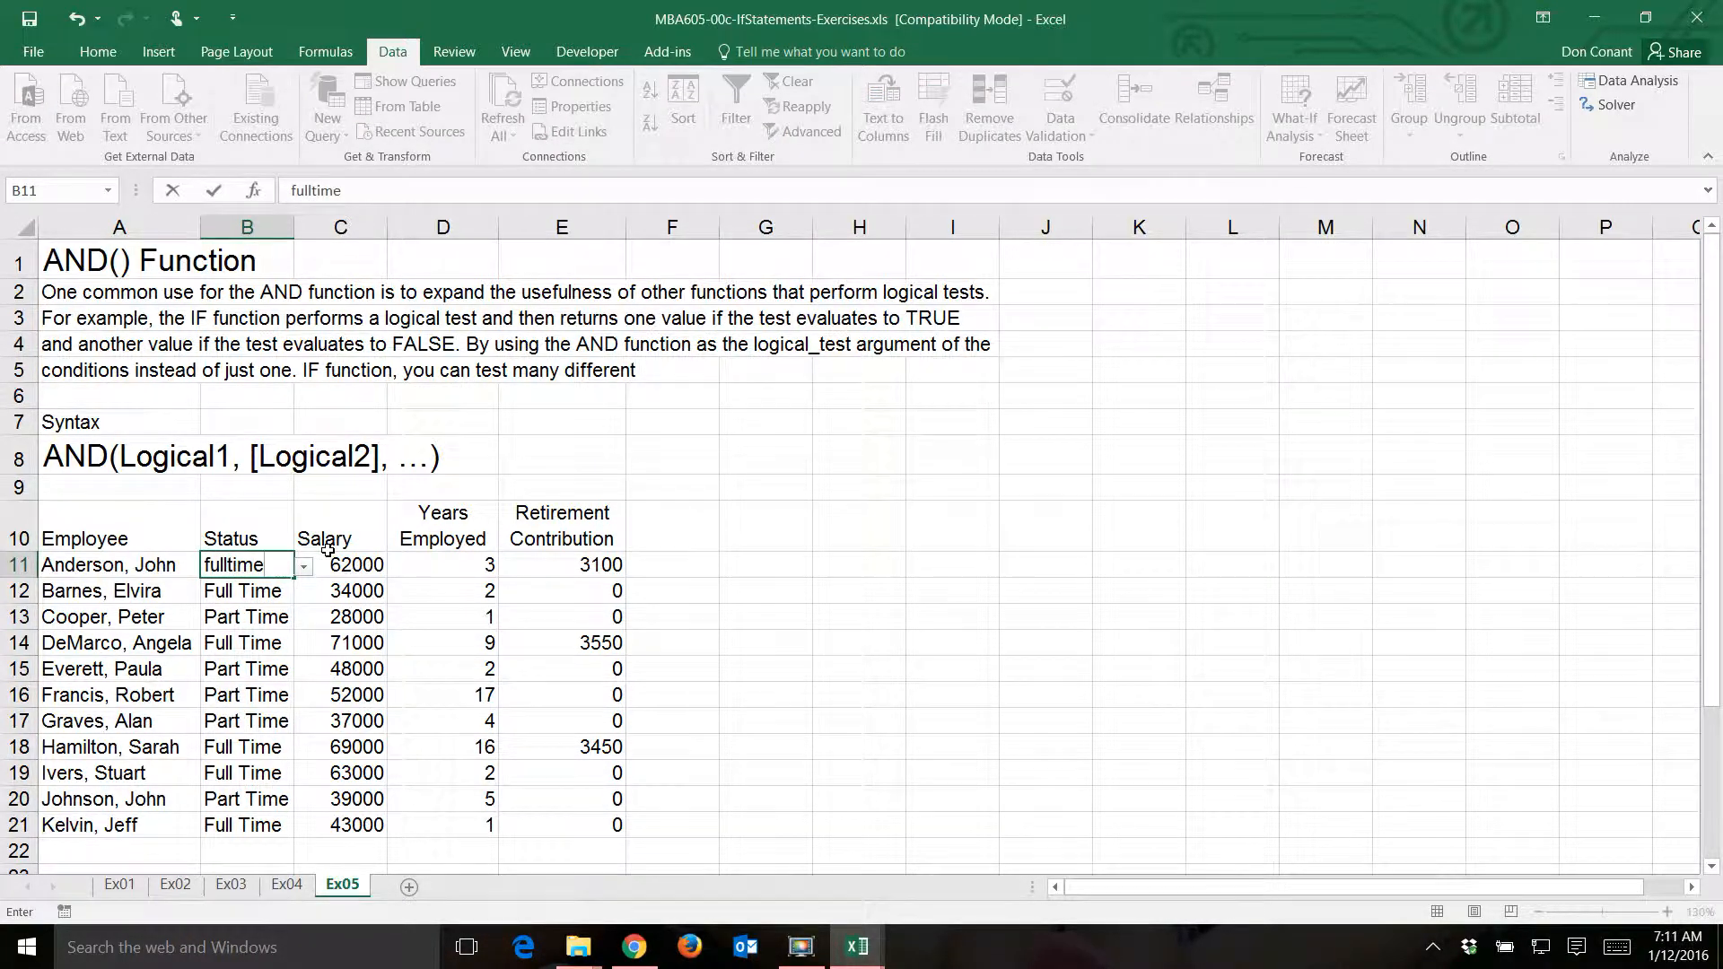
{"action": "key", "text": "Return"}
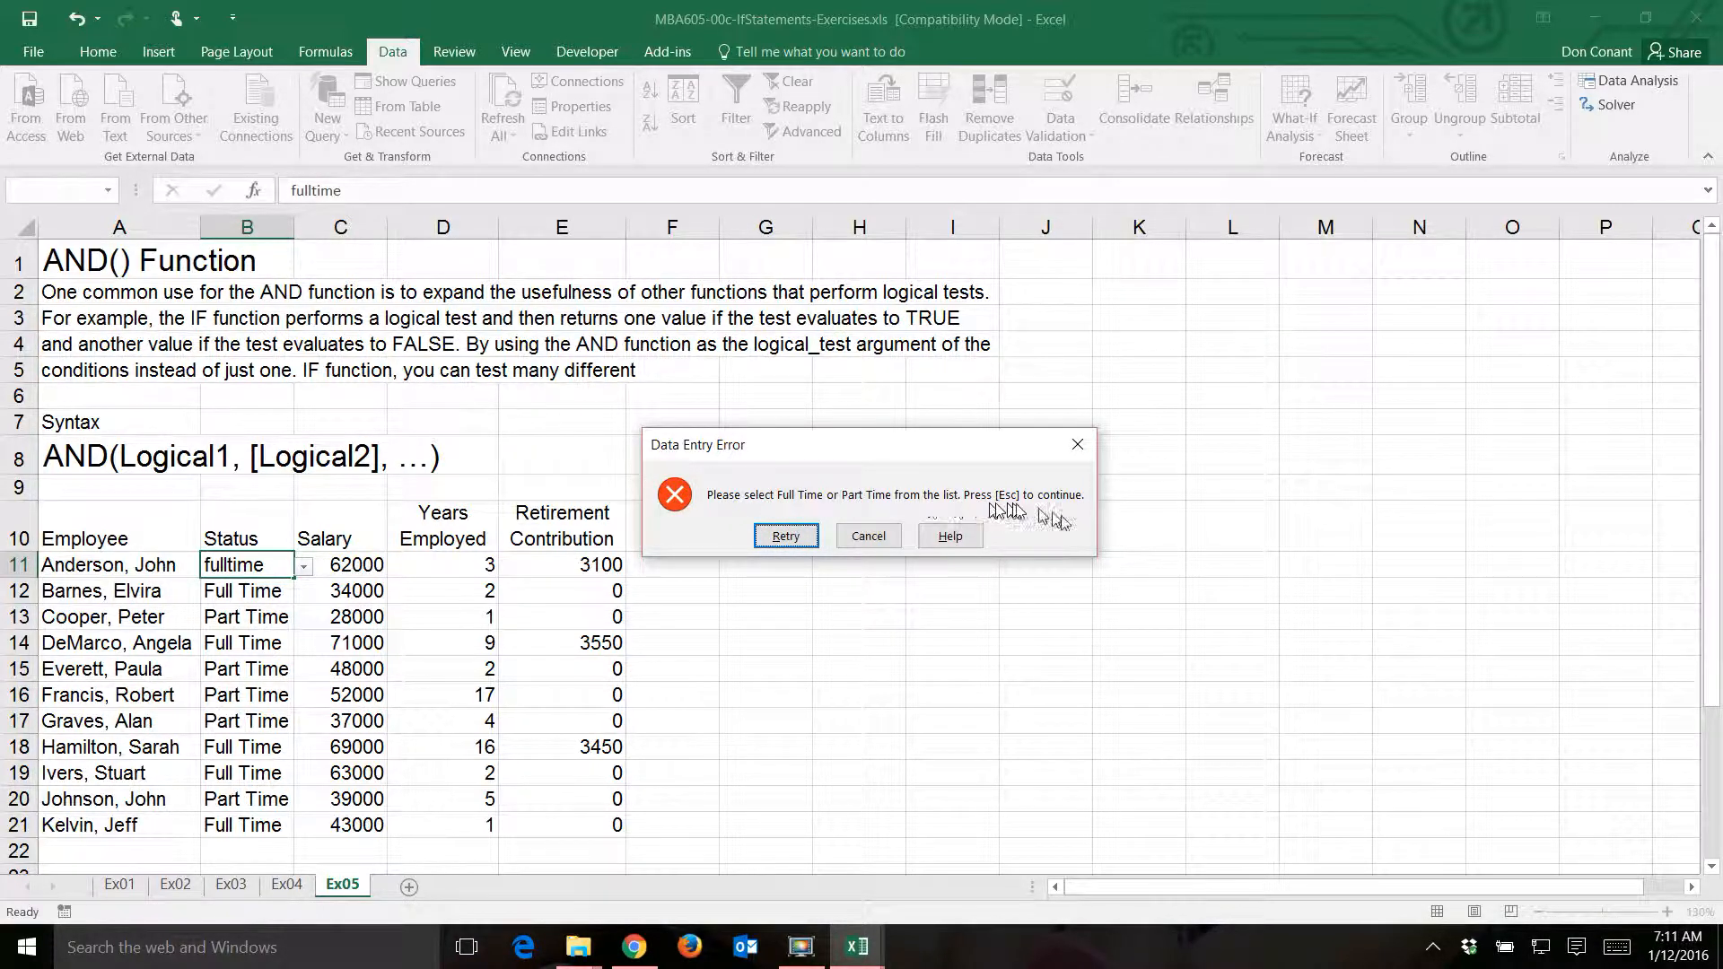
{"action": "key", "text": "Escape"}
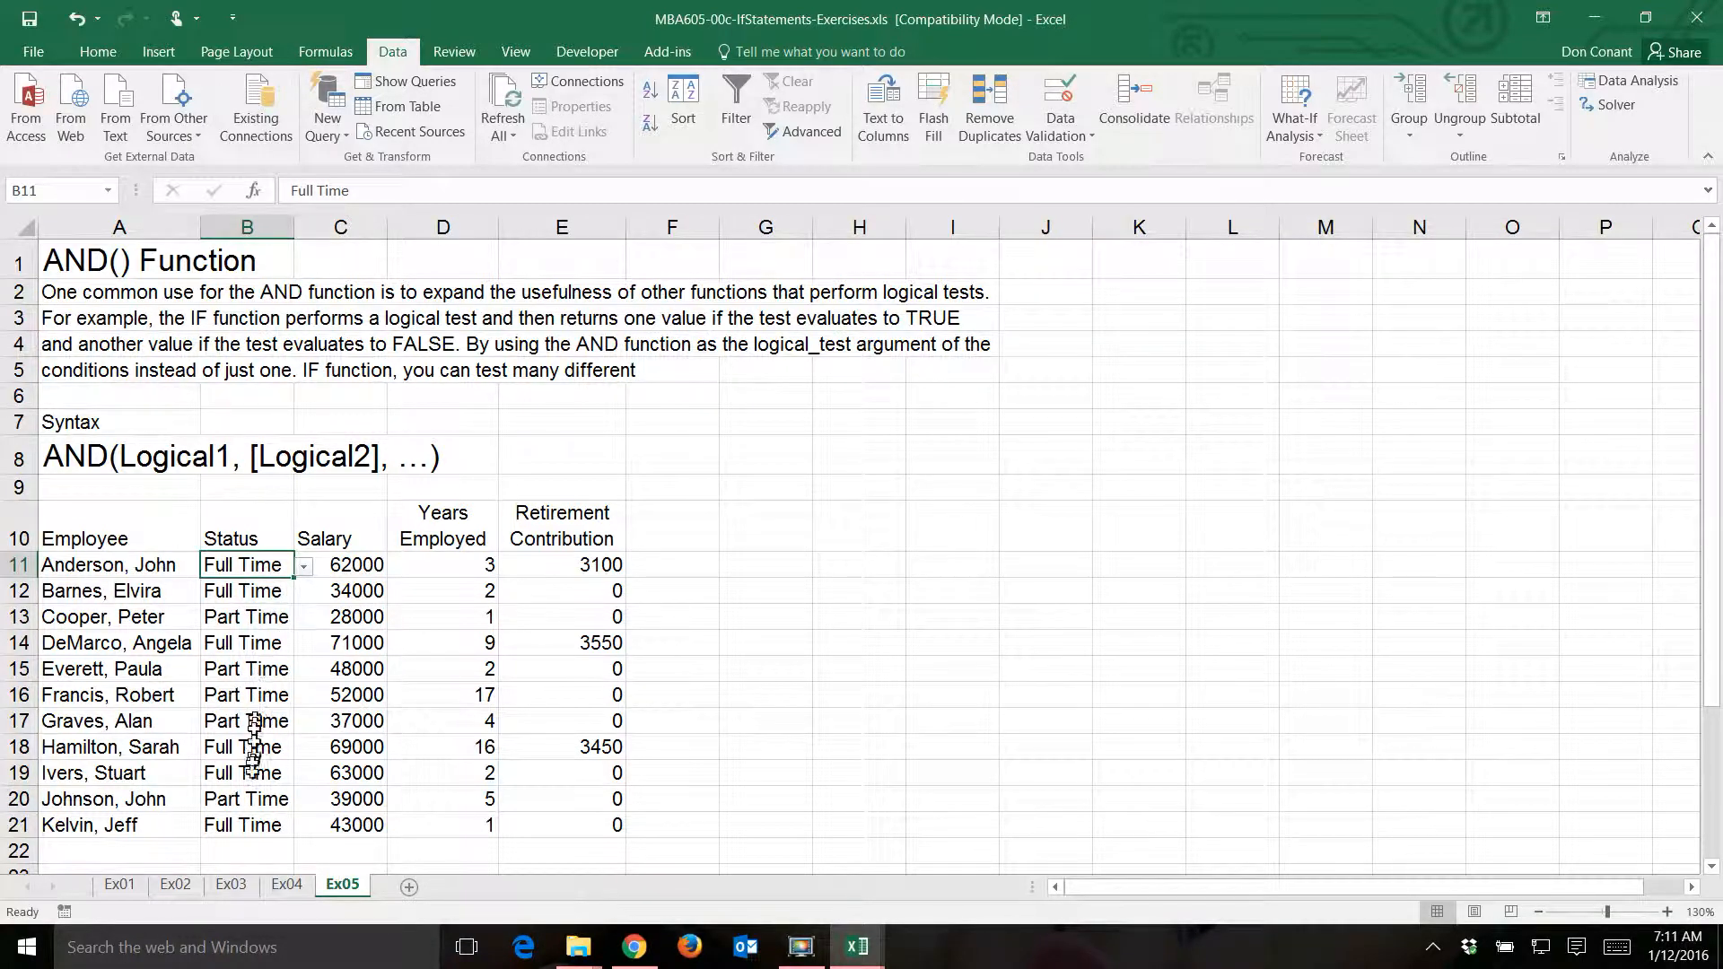
- Copy B11 and paste only its validation onto the remaining status cells B12:B21
{"action": "right_click", "coordinate": [233, 565]}
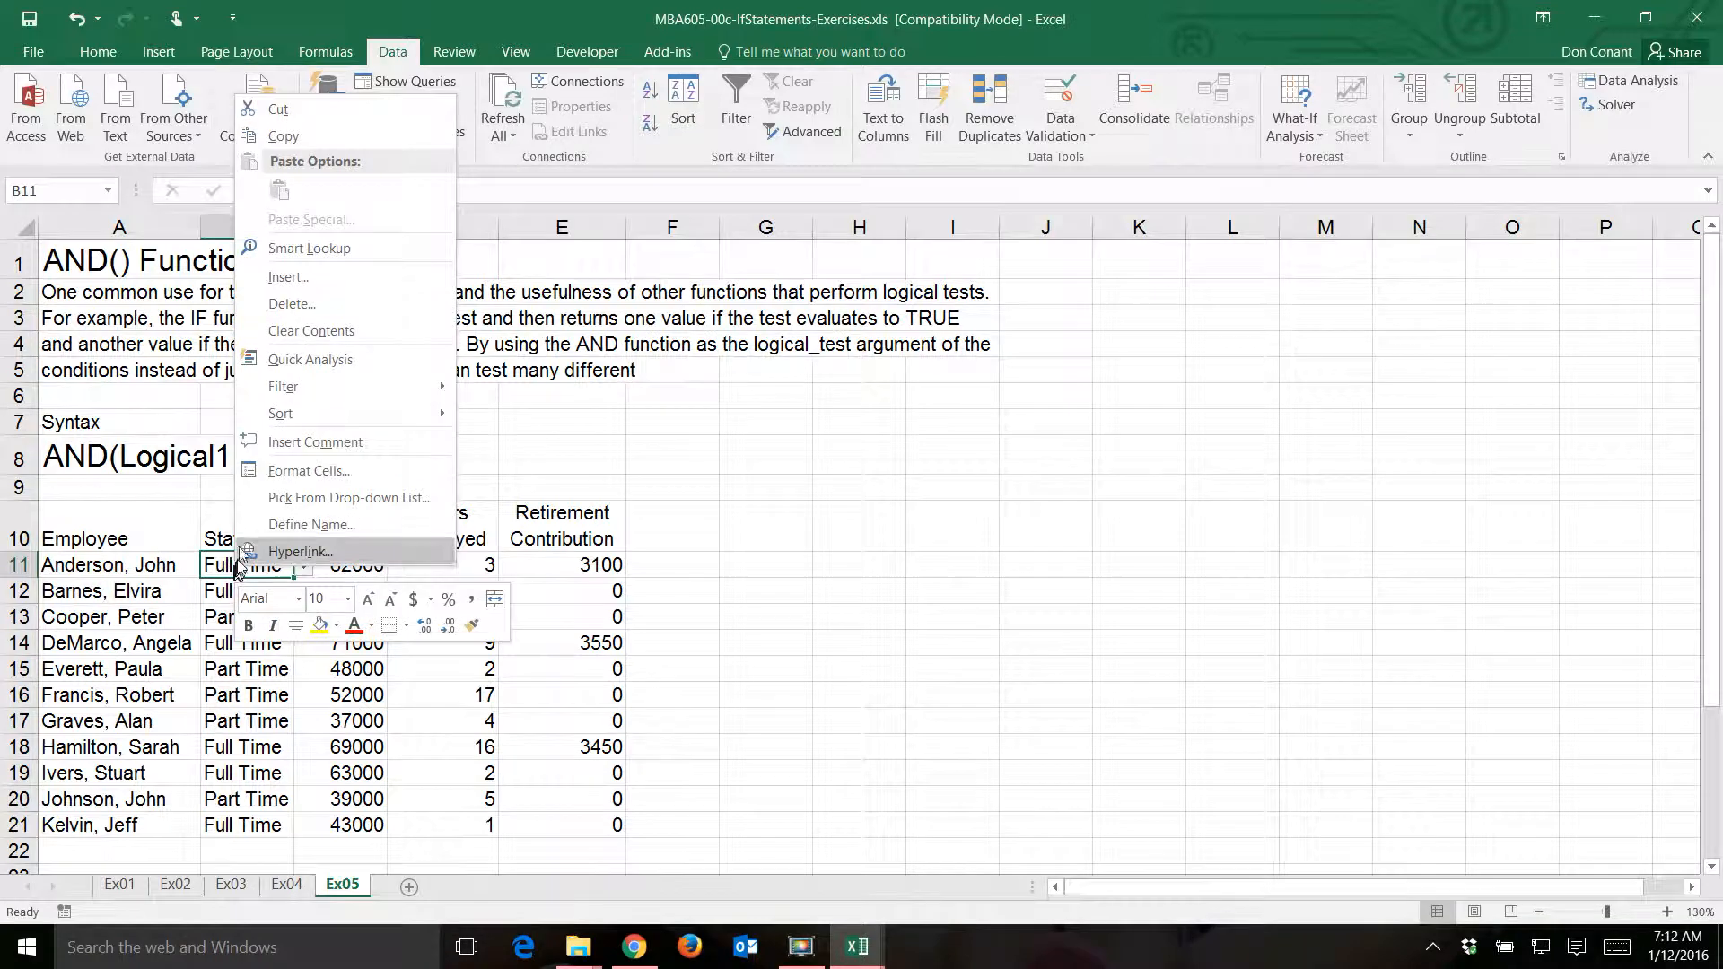
{"action": "left_click", "coordinate": [325, 135]}
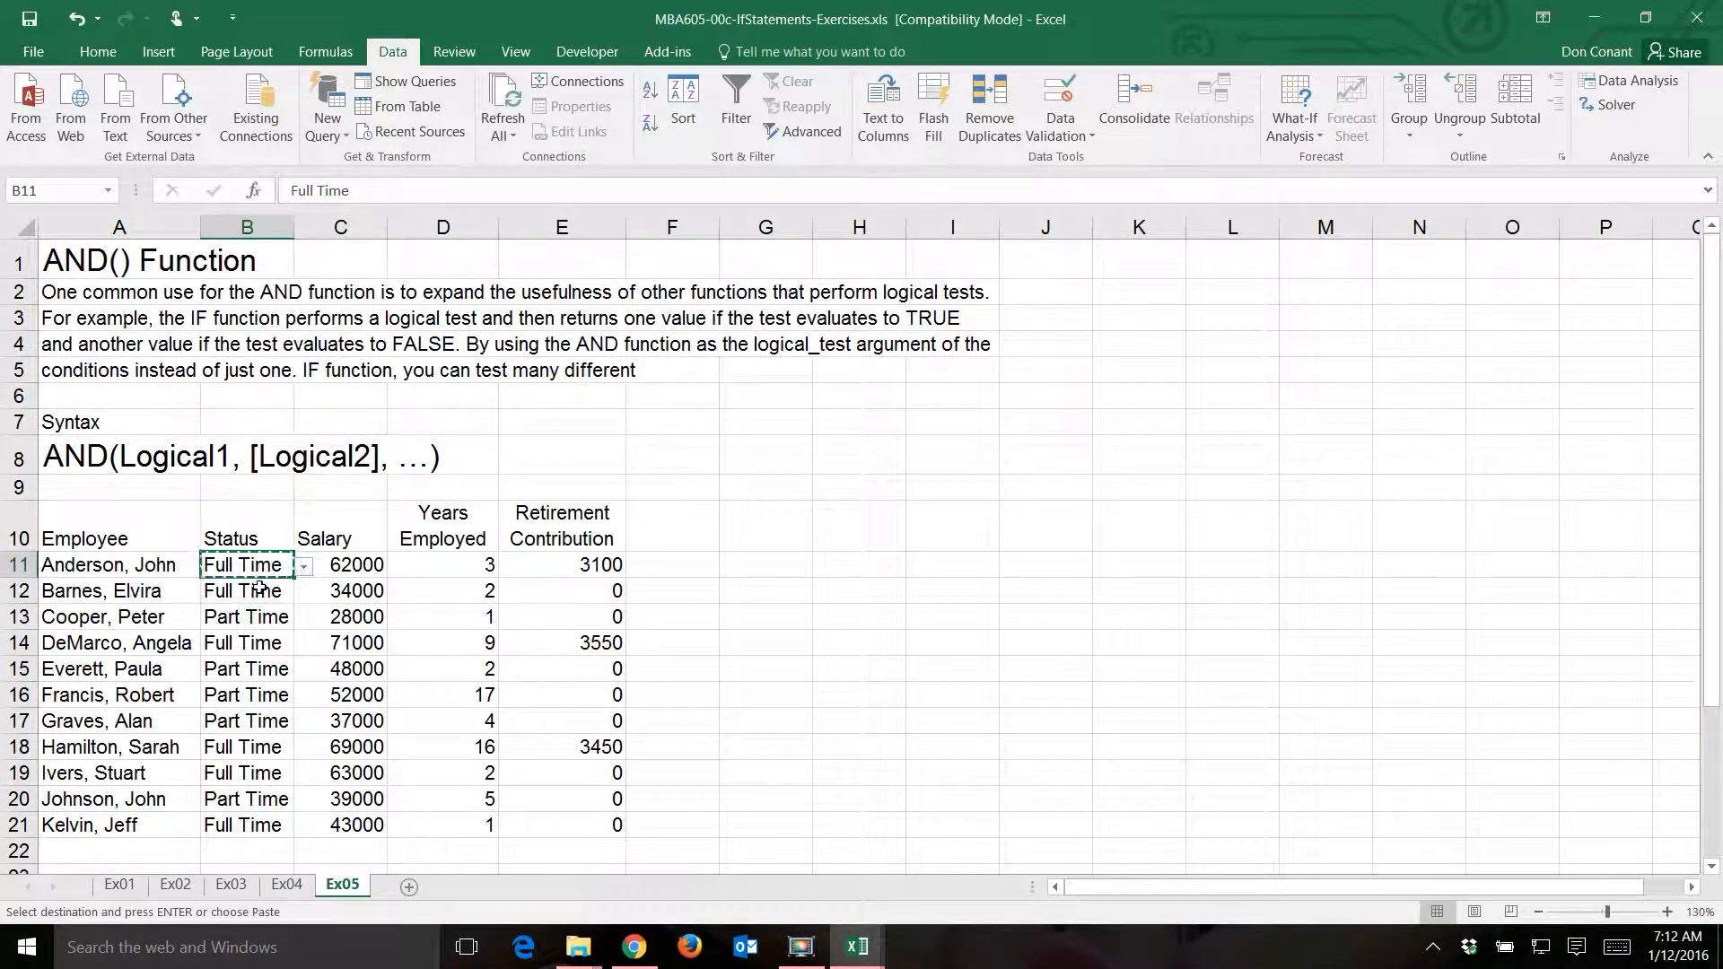
{"action": "left_click_drag", "start_coordinate": [255, 583], "coordinate": [262, 821]}
{"action": "key", "text": "ctrl+v"}
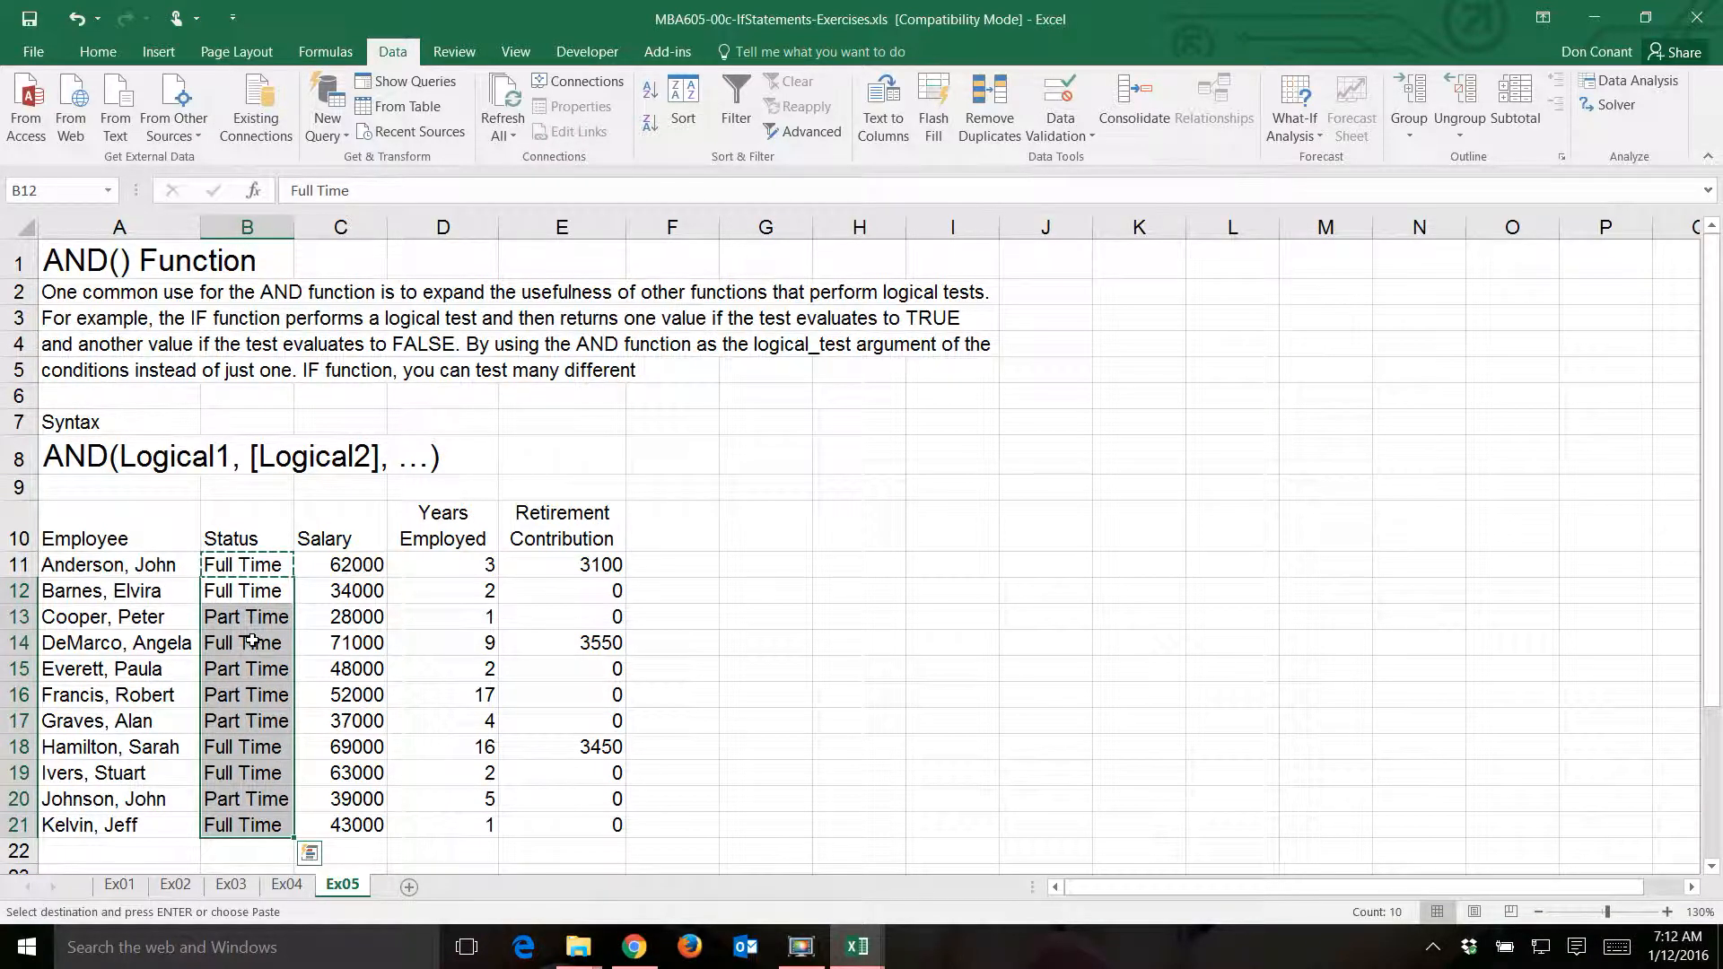
{"action": "right_click", "coordinate": [252, 640]}
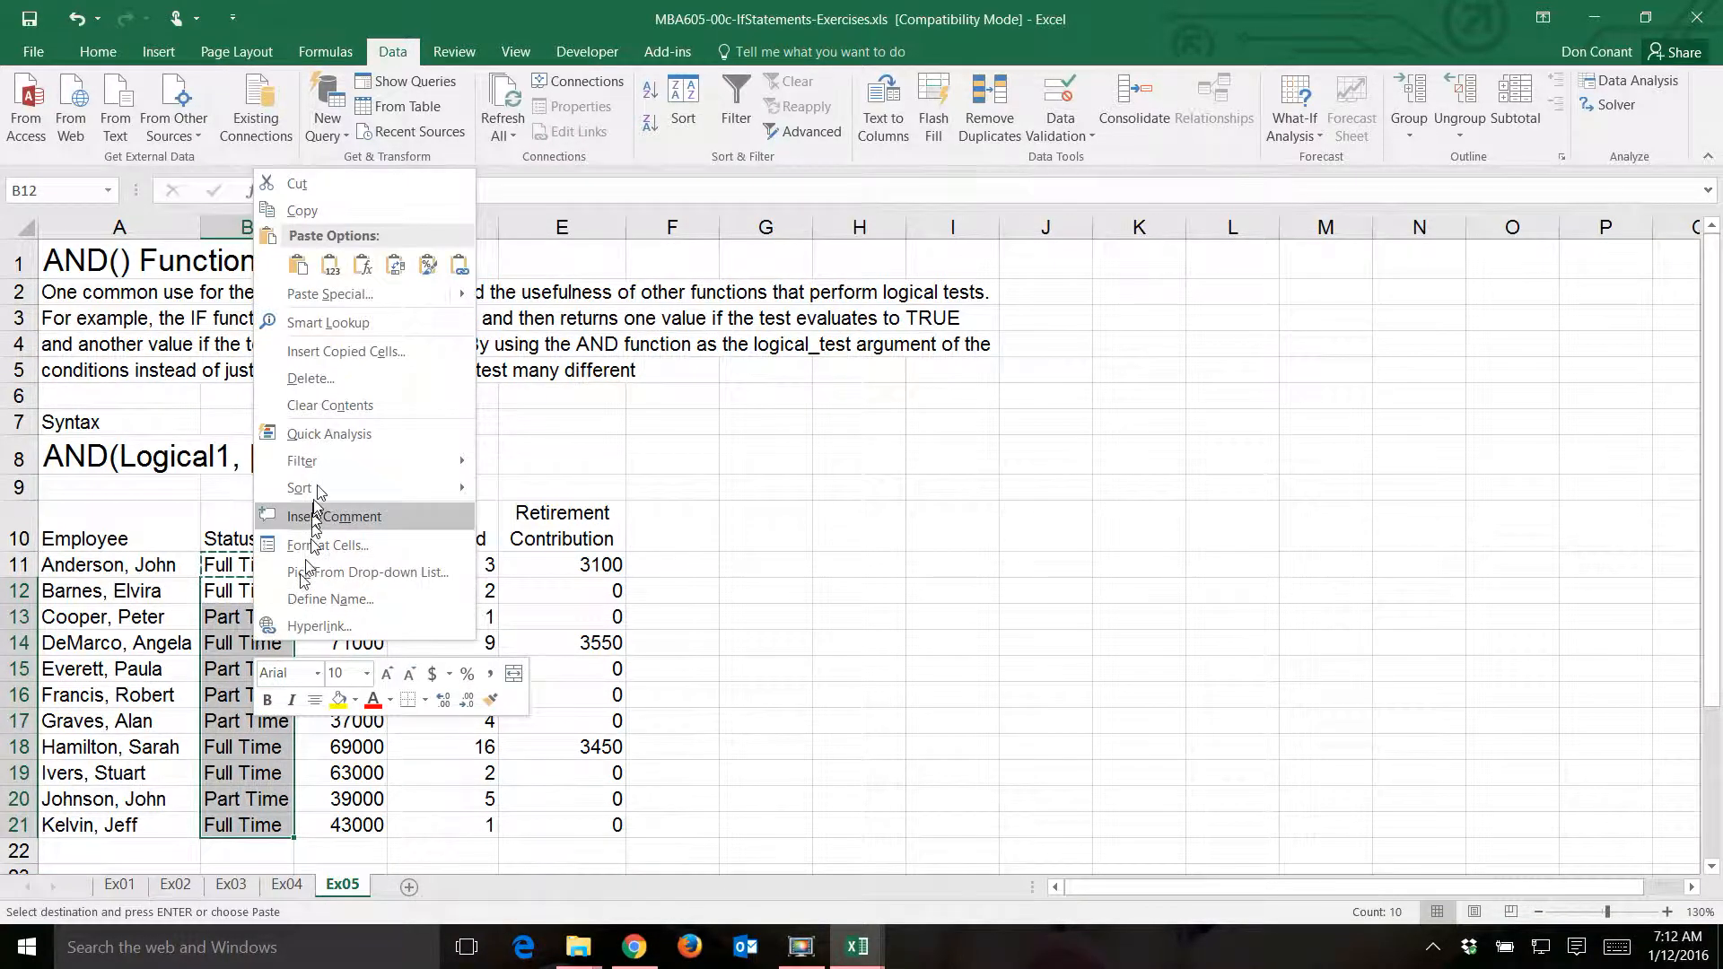
{"action": "left_click", "coordinate": [352, 298]}
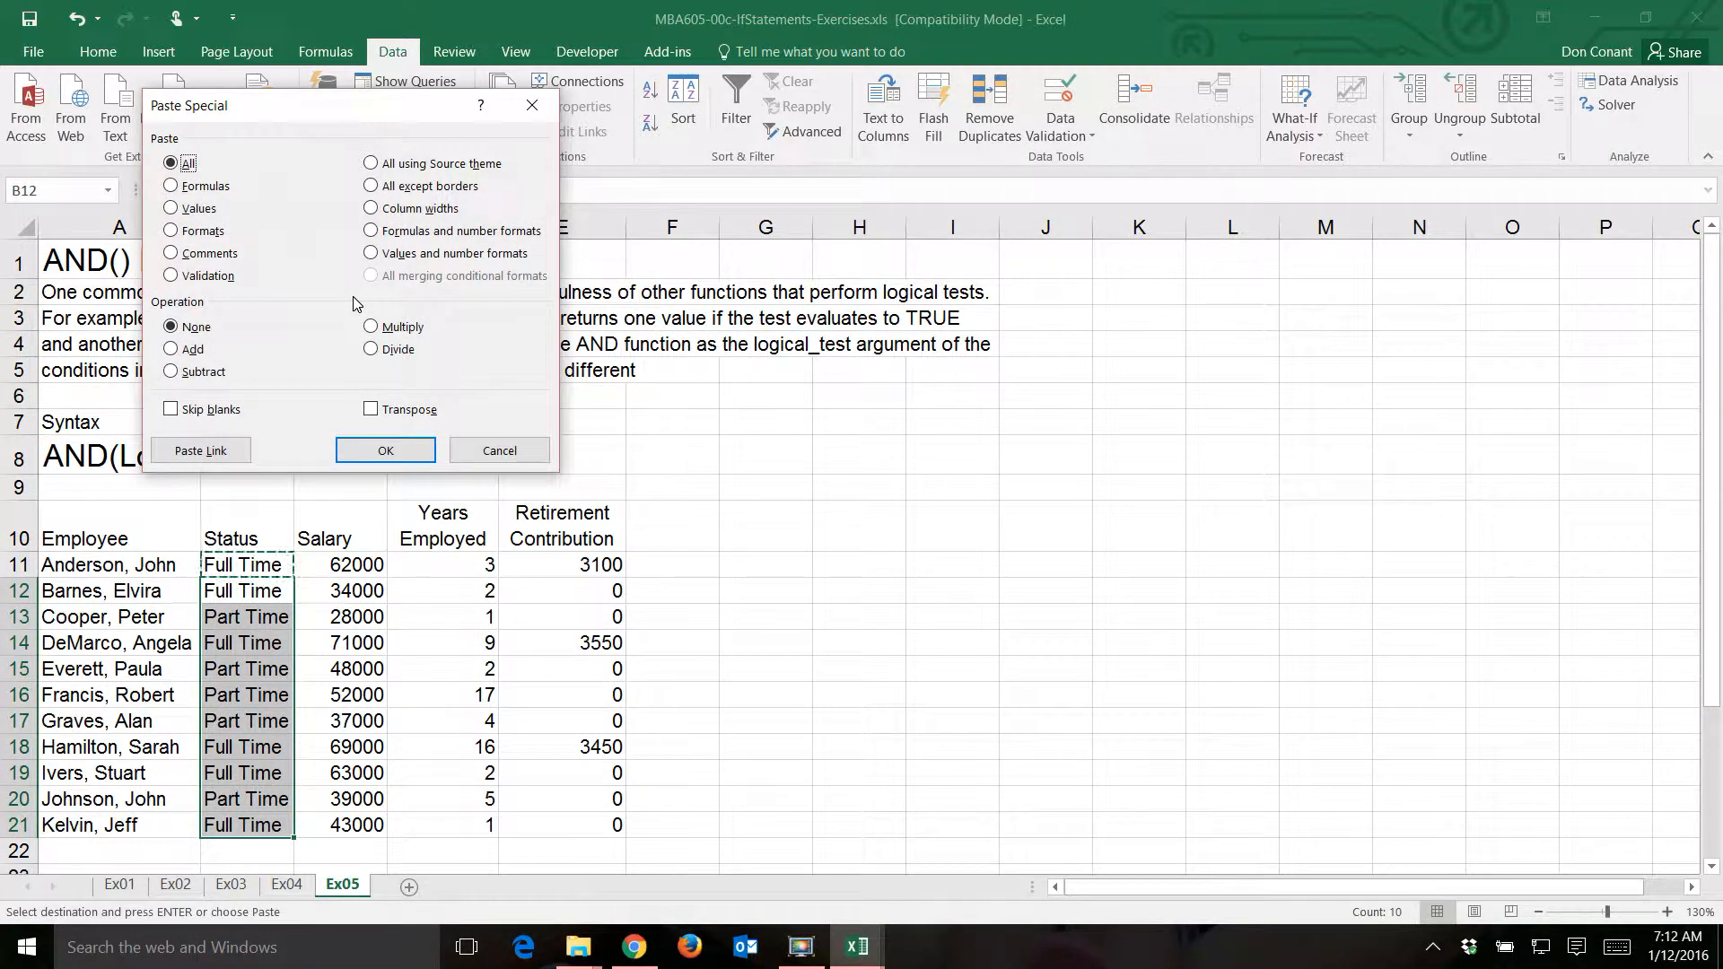
{"action": "left_click", "coordinate": [172, 276]}
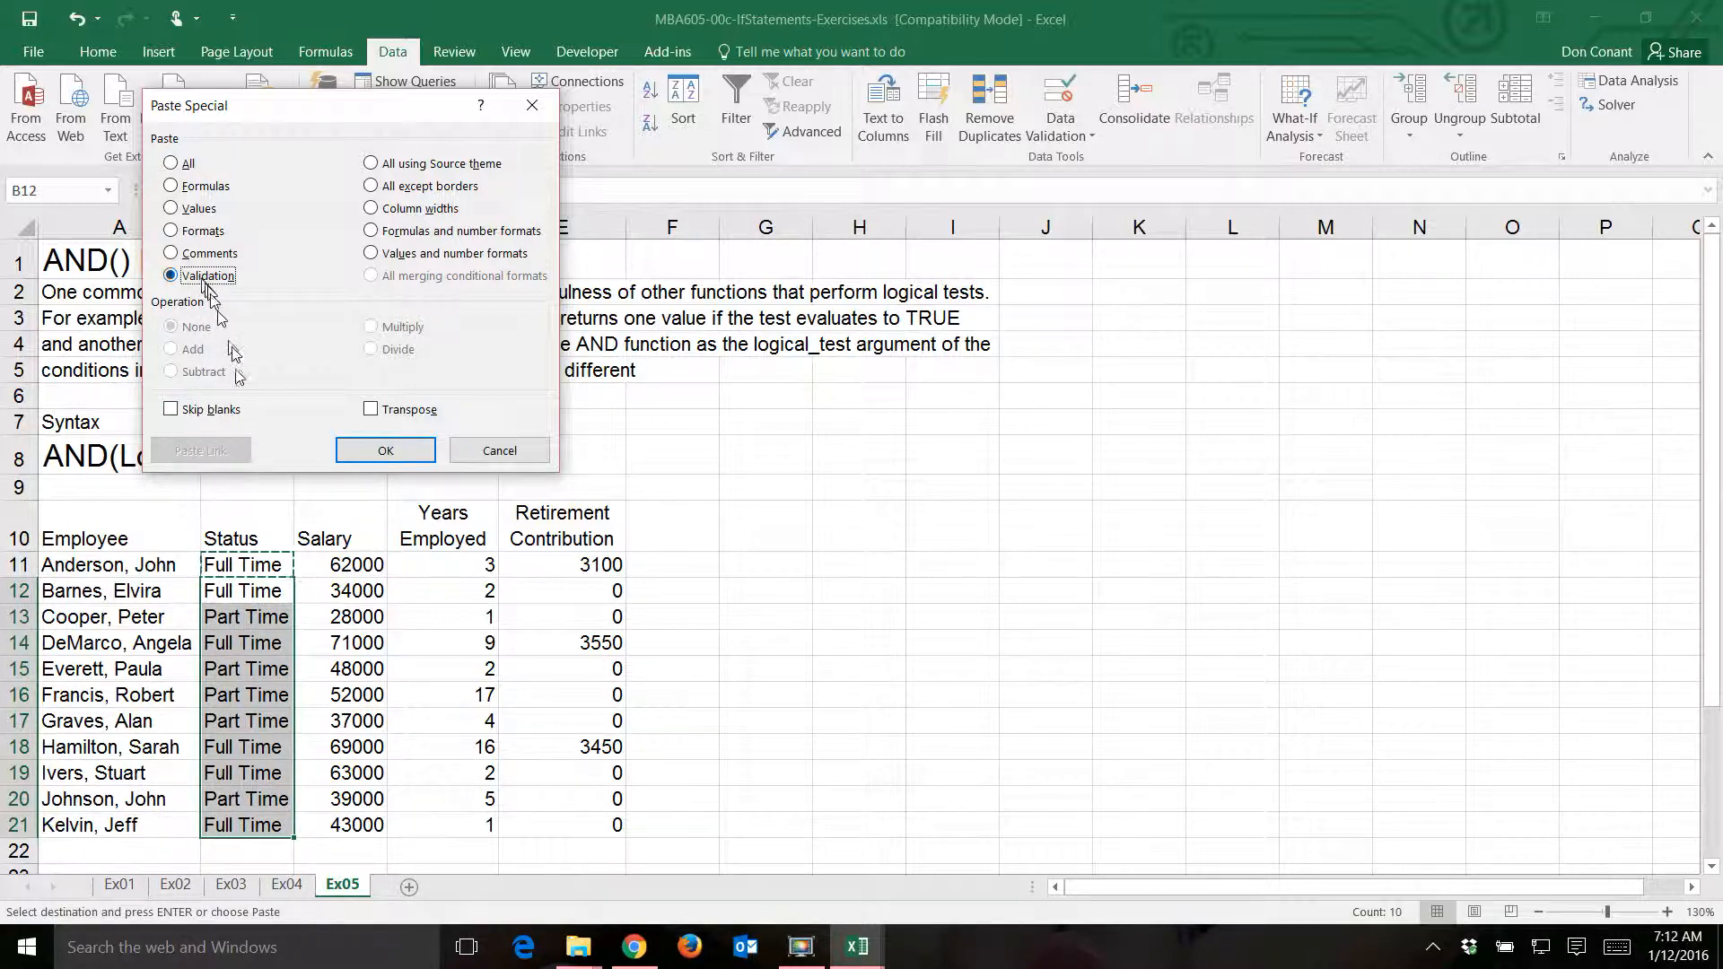
{"action": "left_click", "coordinate": [391, 453]}
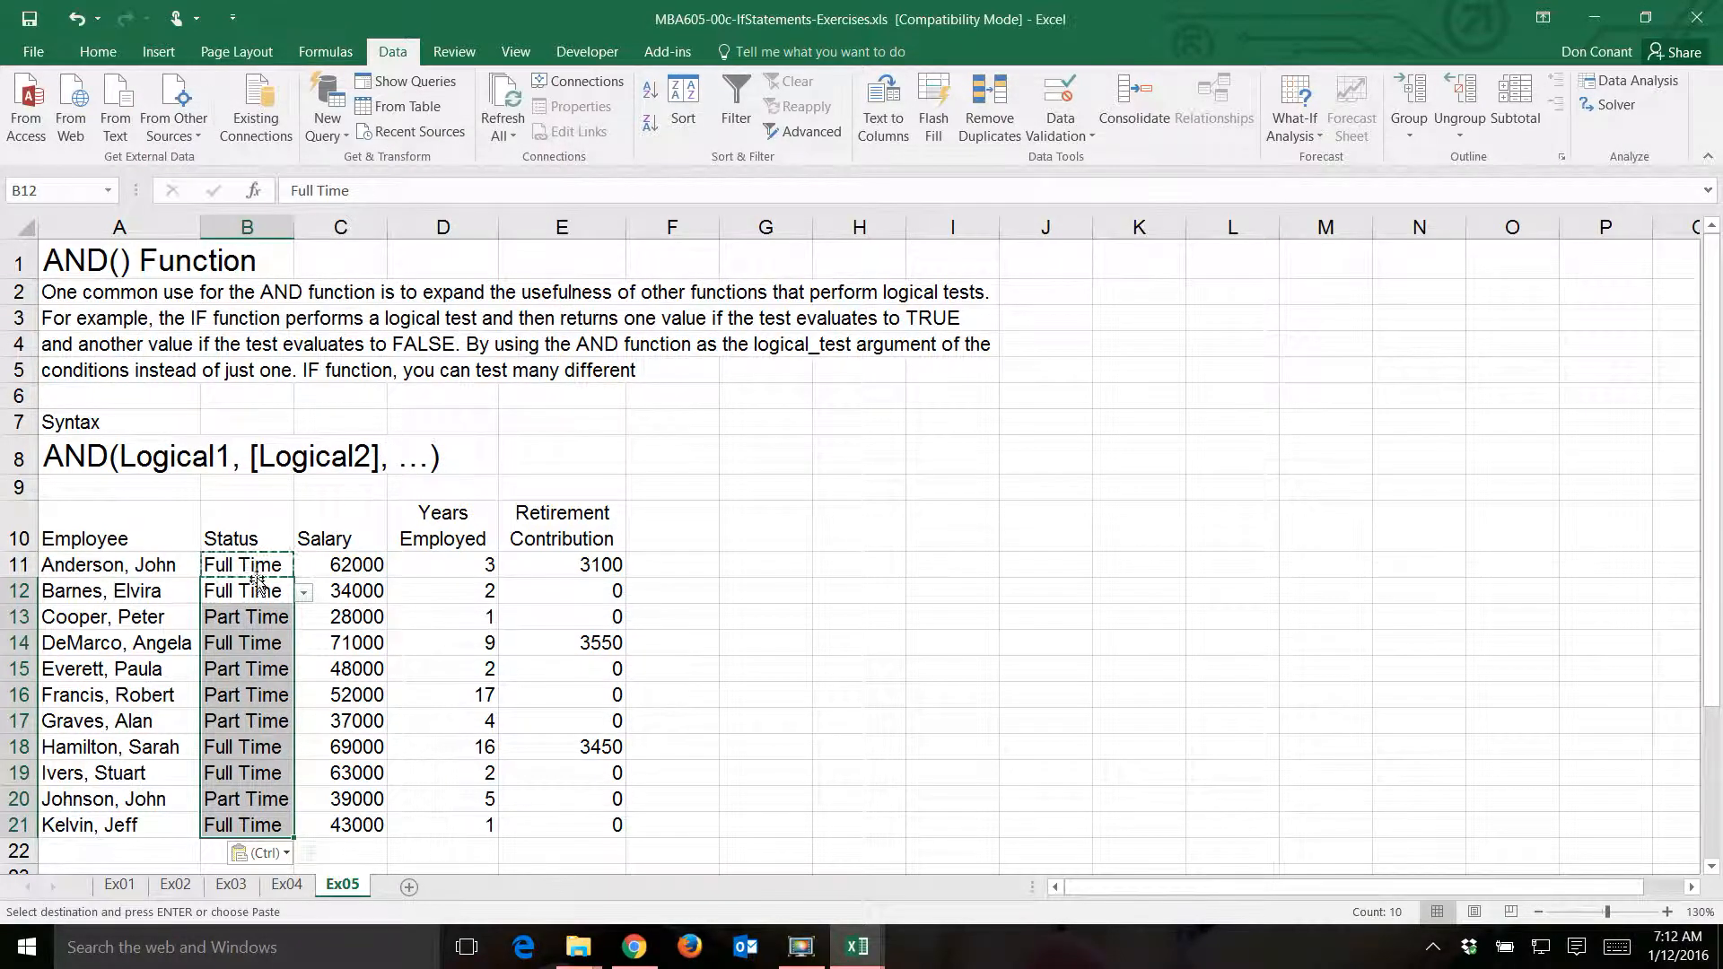
- Check the pasted validation list in status cell B15, leaving its value as is, and end copy mode
{"action": "left_click", "coordinate": [235, 671]}
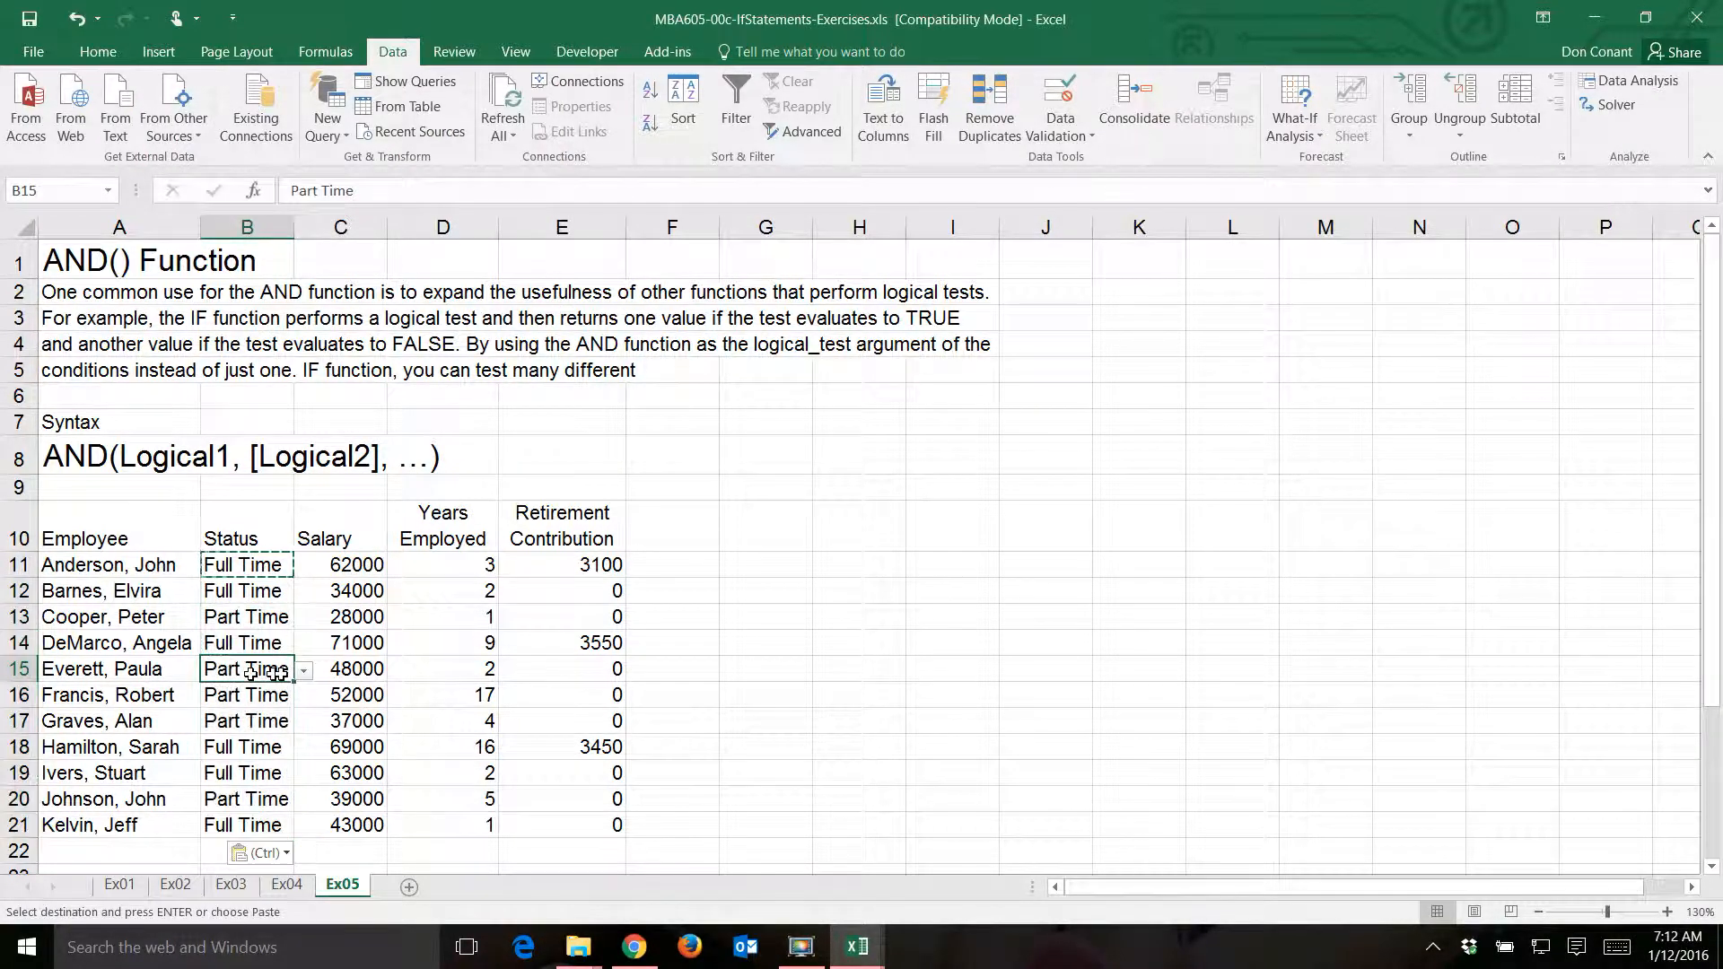
{"action": "left_click", "coordinate": [306, 669]}
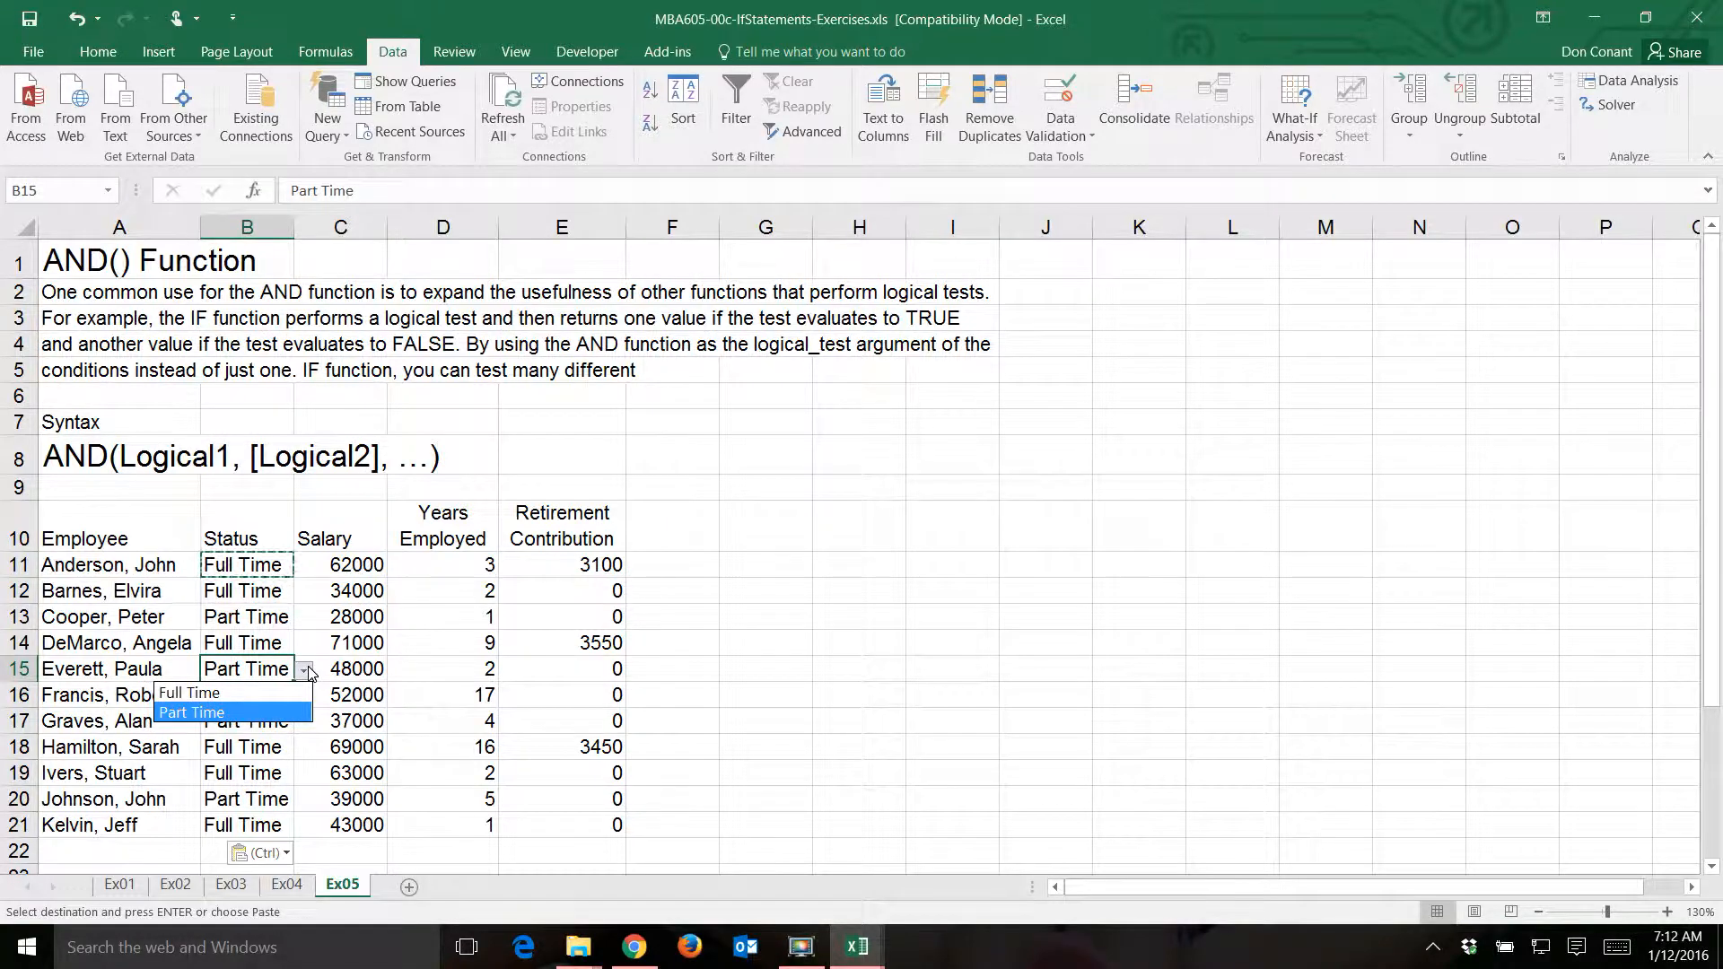
{"action": "left_click", "coordinate": [306, 670]}
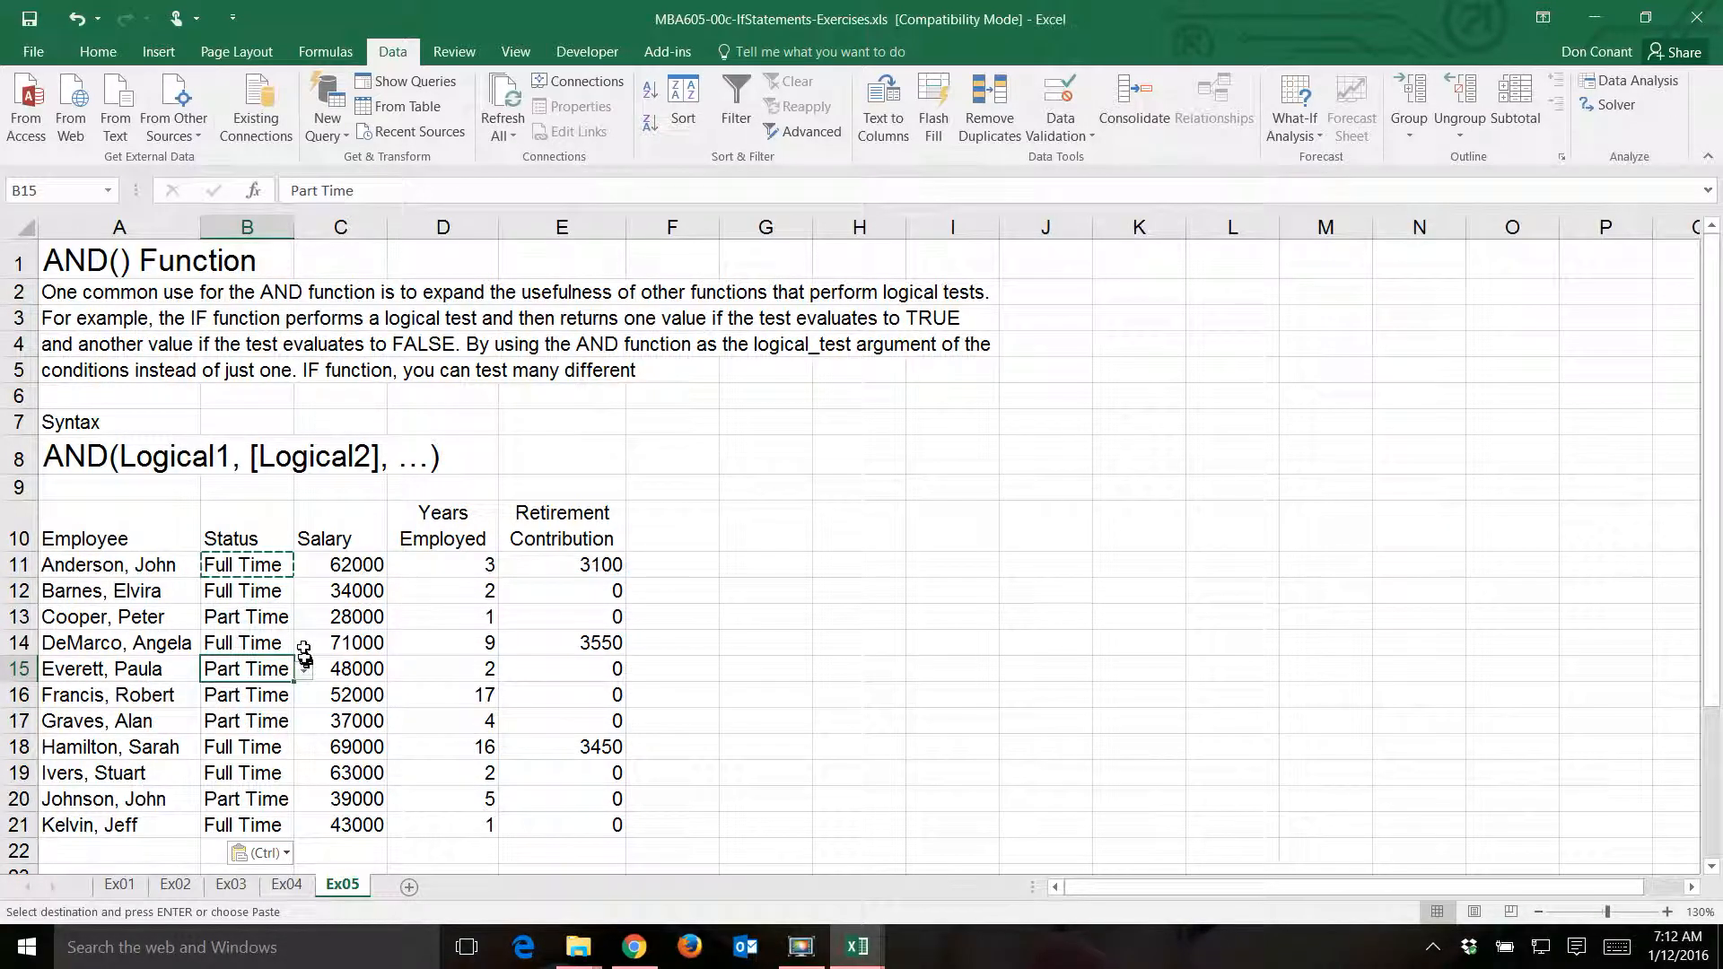
{"action": "key", "text": "Escape"}
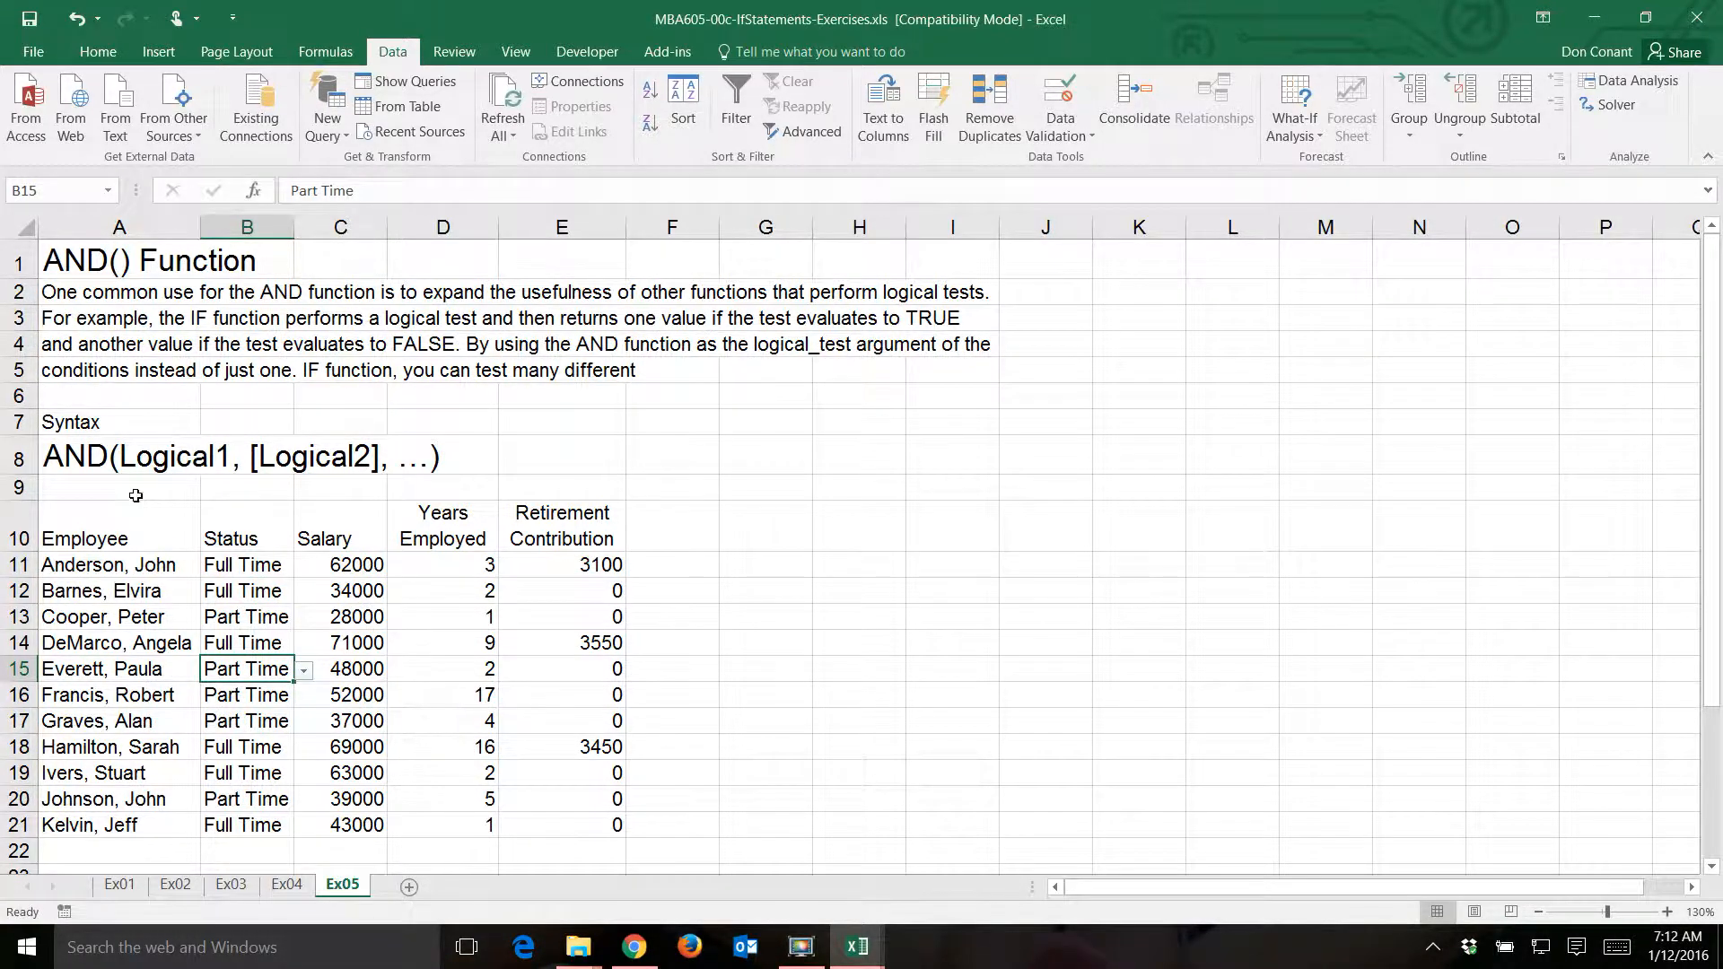
{"action": "left_click", "coordinate": [142, 492]}
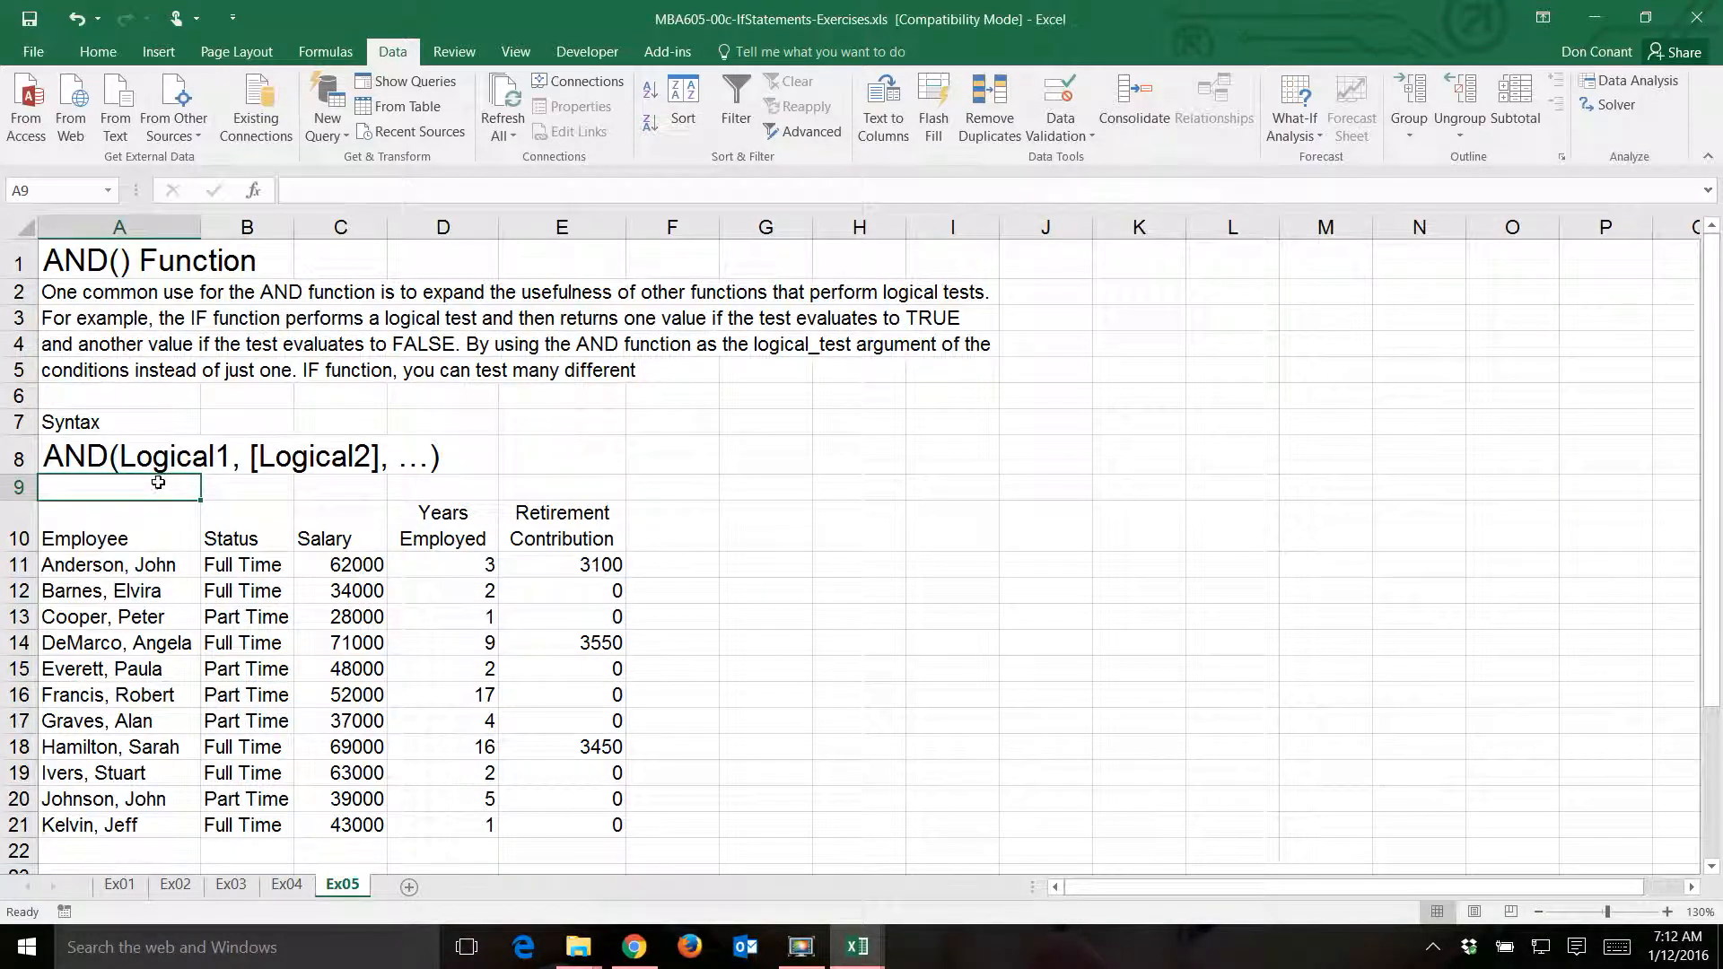